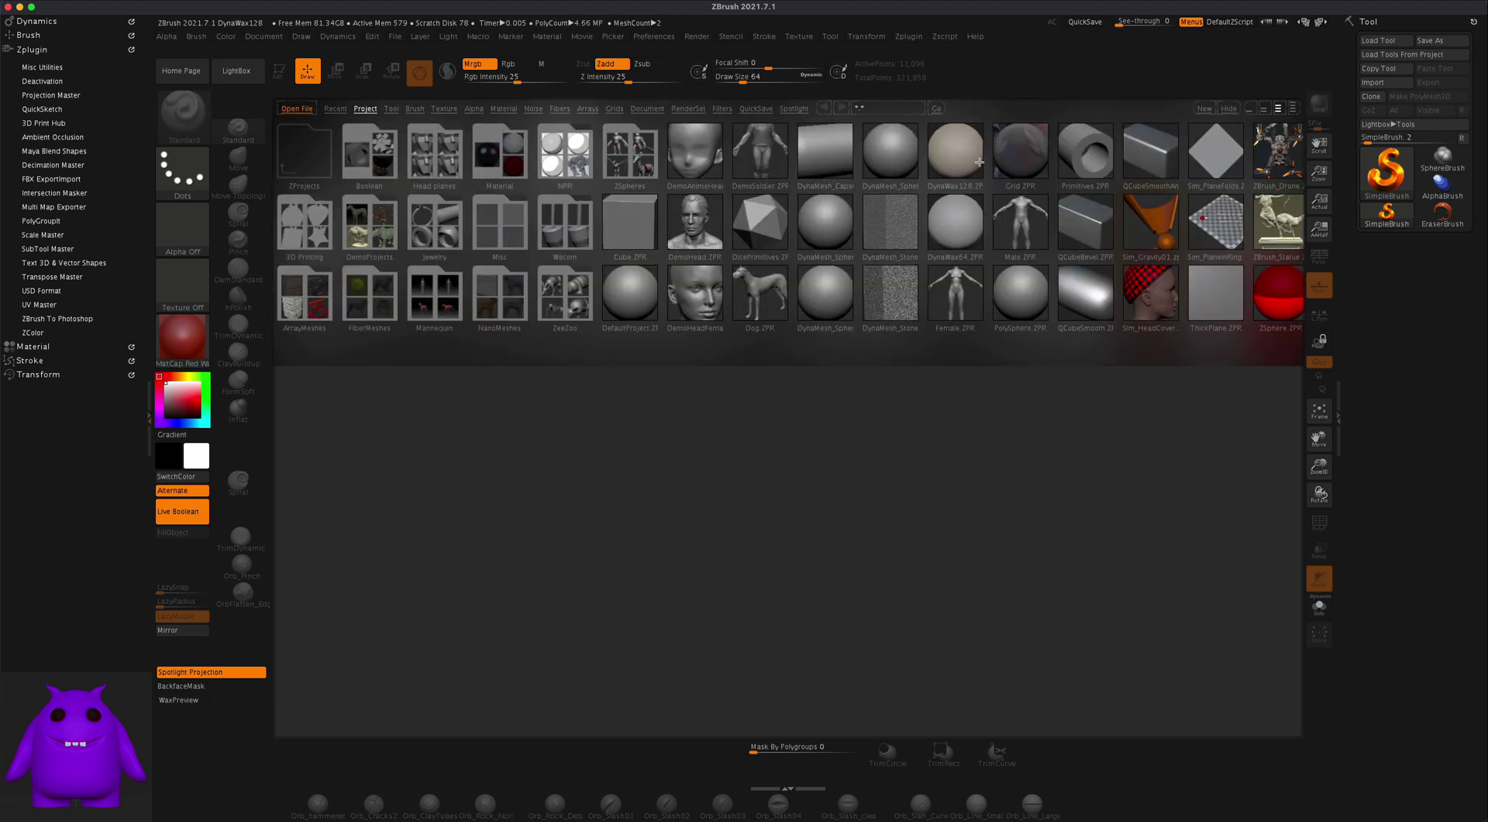
# Load the DynaWax128 sphere project as the starting mesh
pyautogui.doubleClick(967, 161)
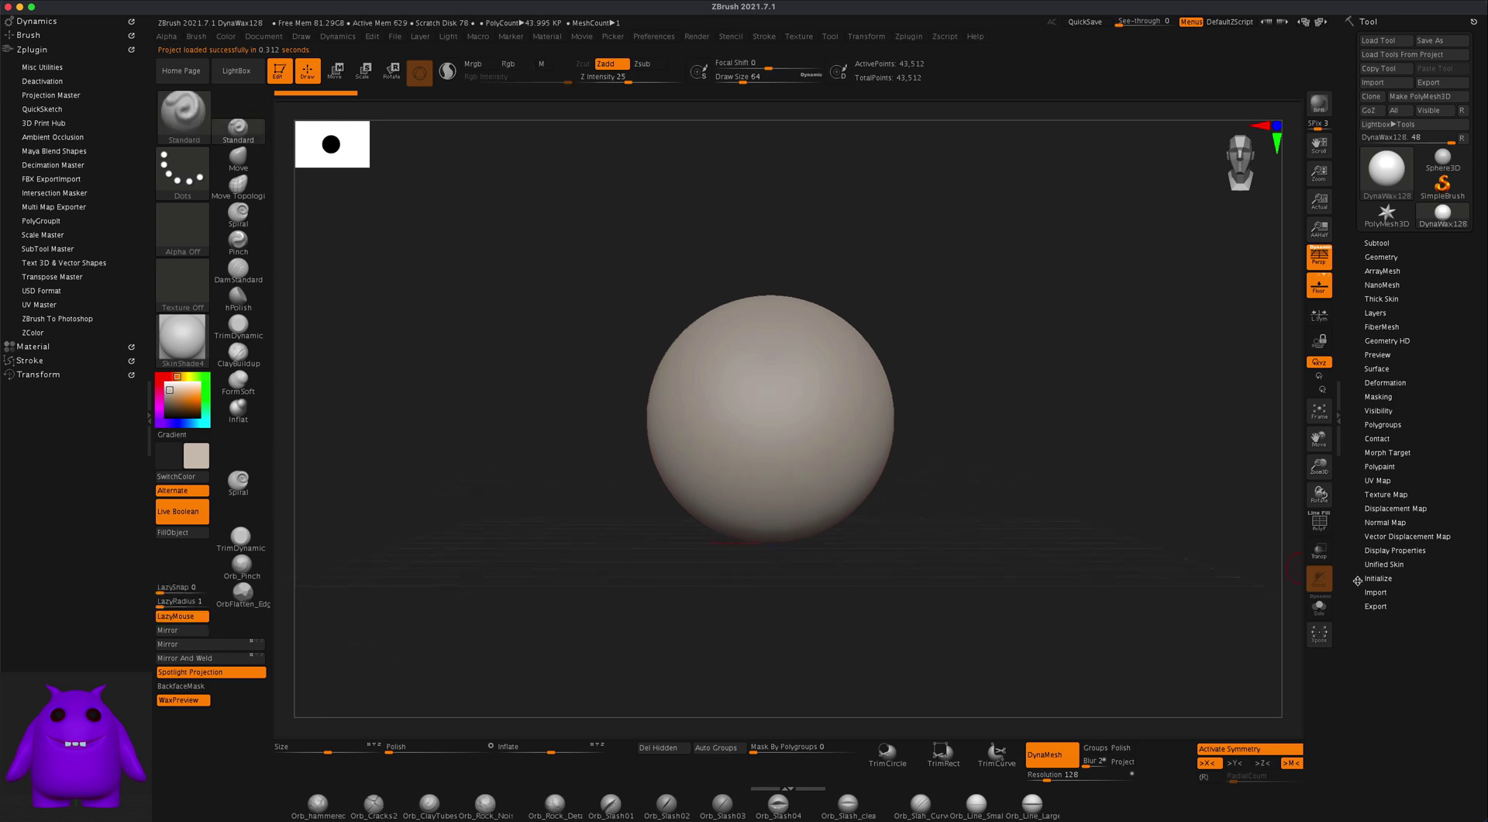
pyautogui.click(1382, 509)
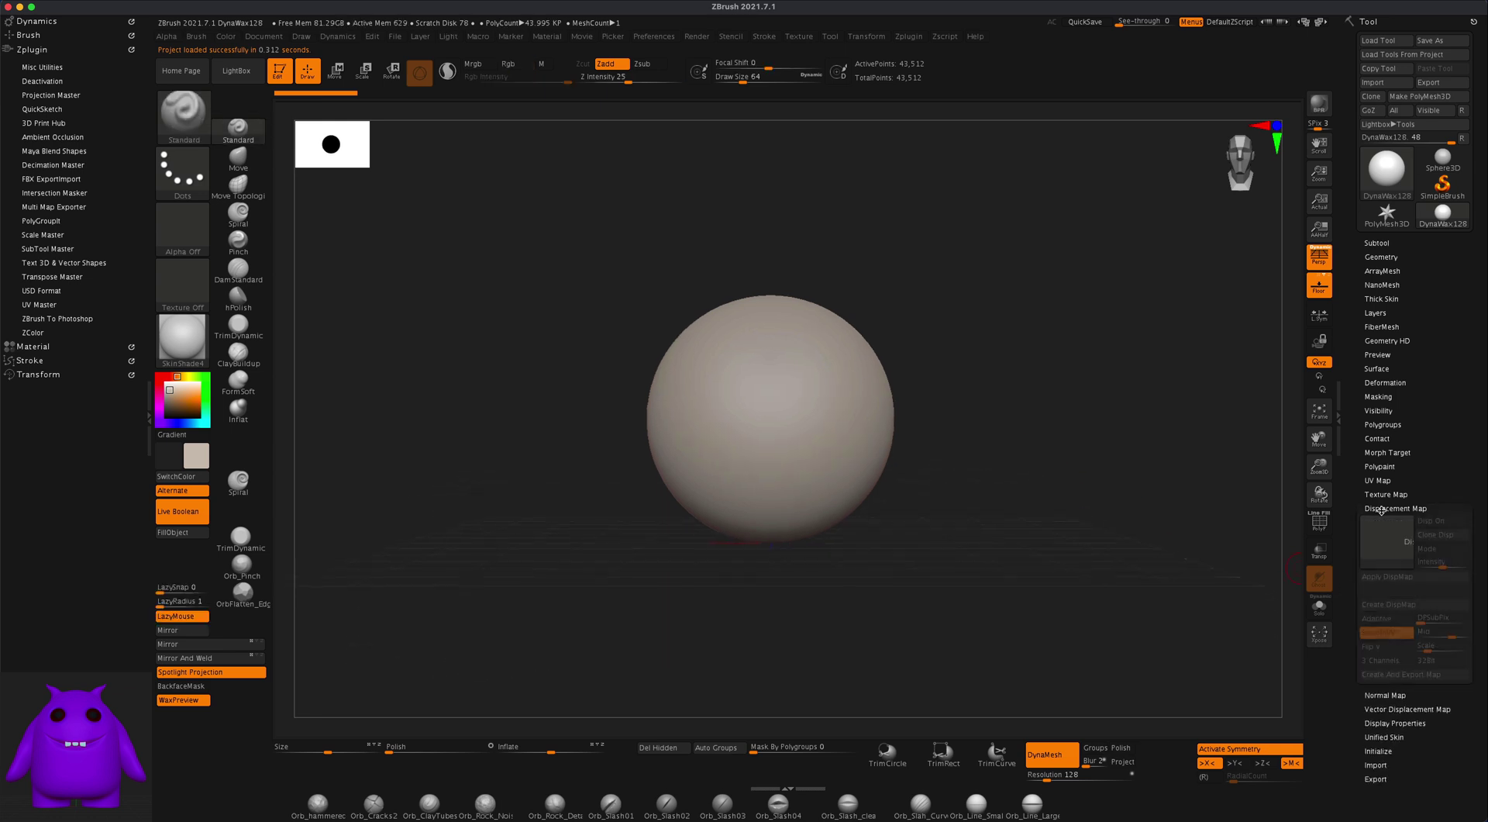
pyautogui.click(1382, 508)
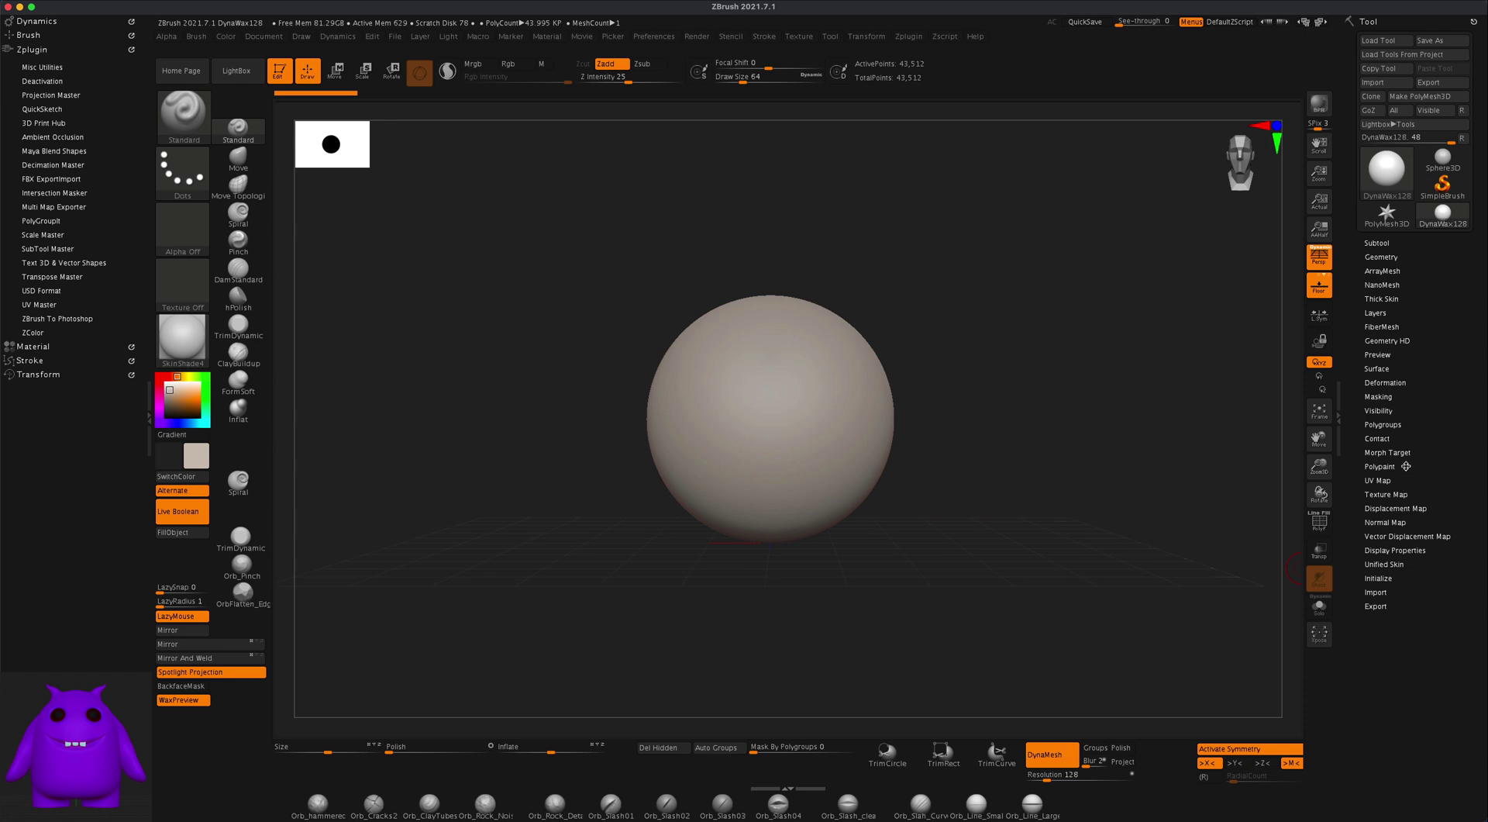
# Deform the sphere with a Gravity value of 100
pyautogui.click(1387, 383)
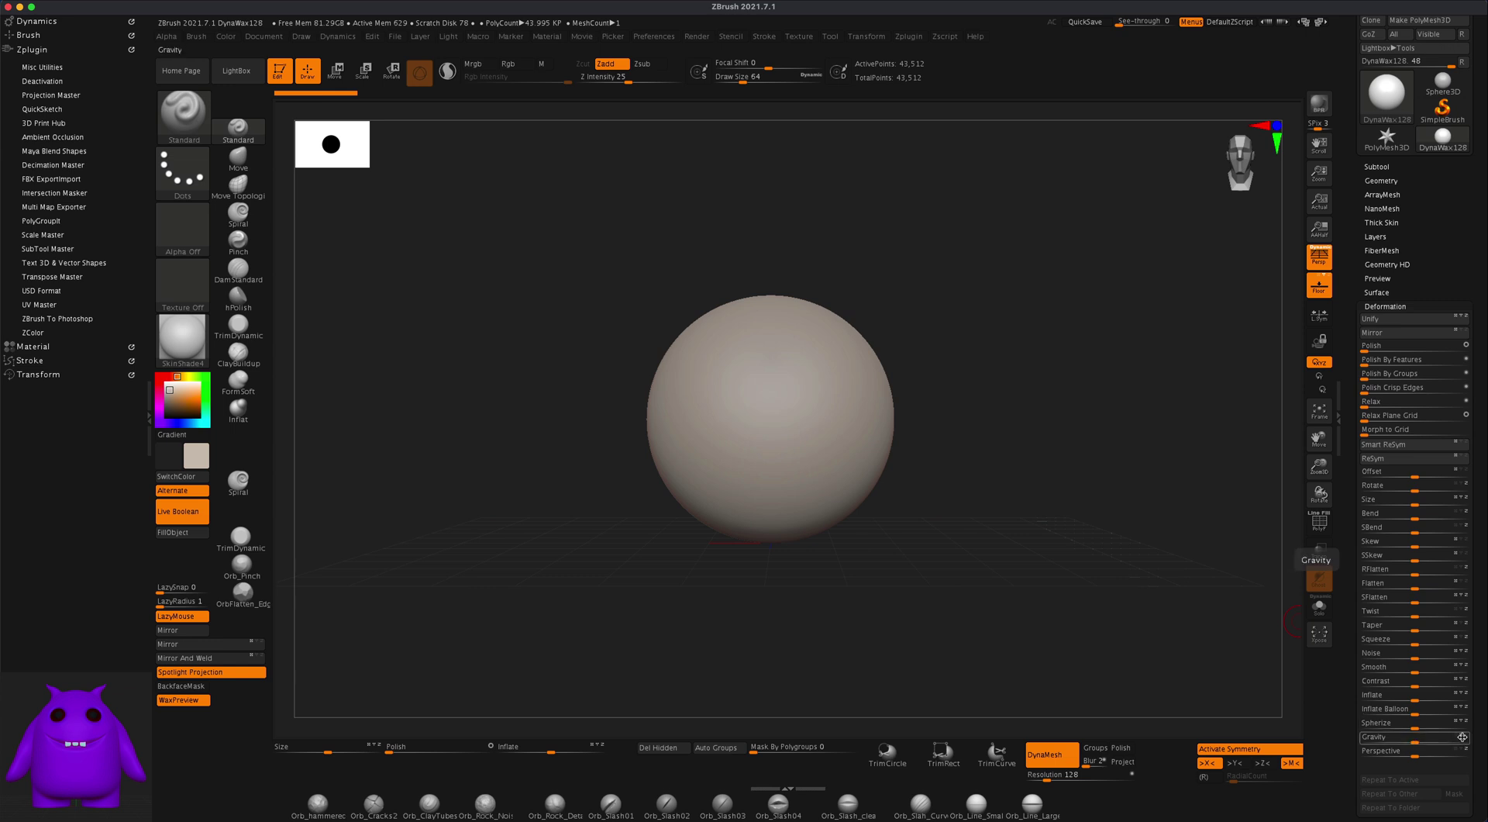
pyautogui.moveTo(1414, 742); pyautogui.dragTo(1471, 754)
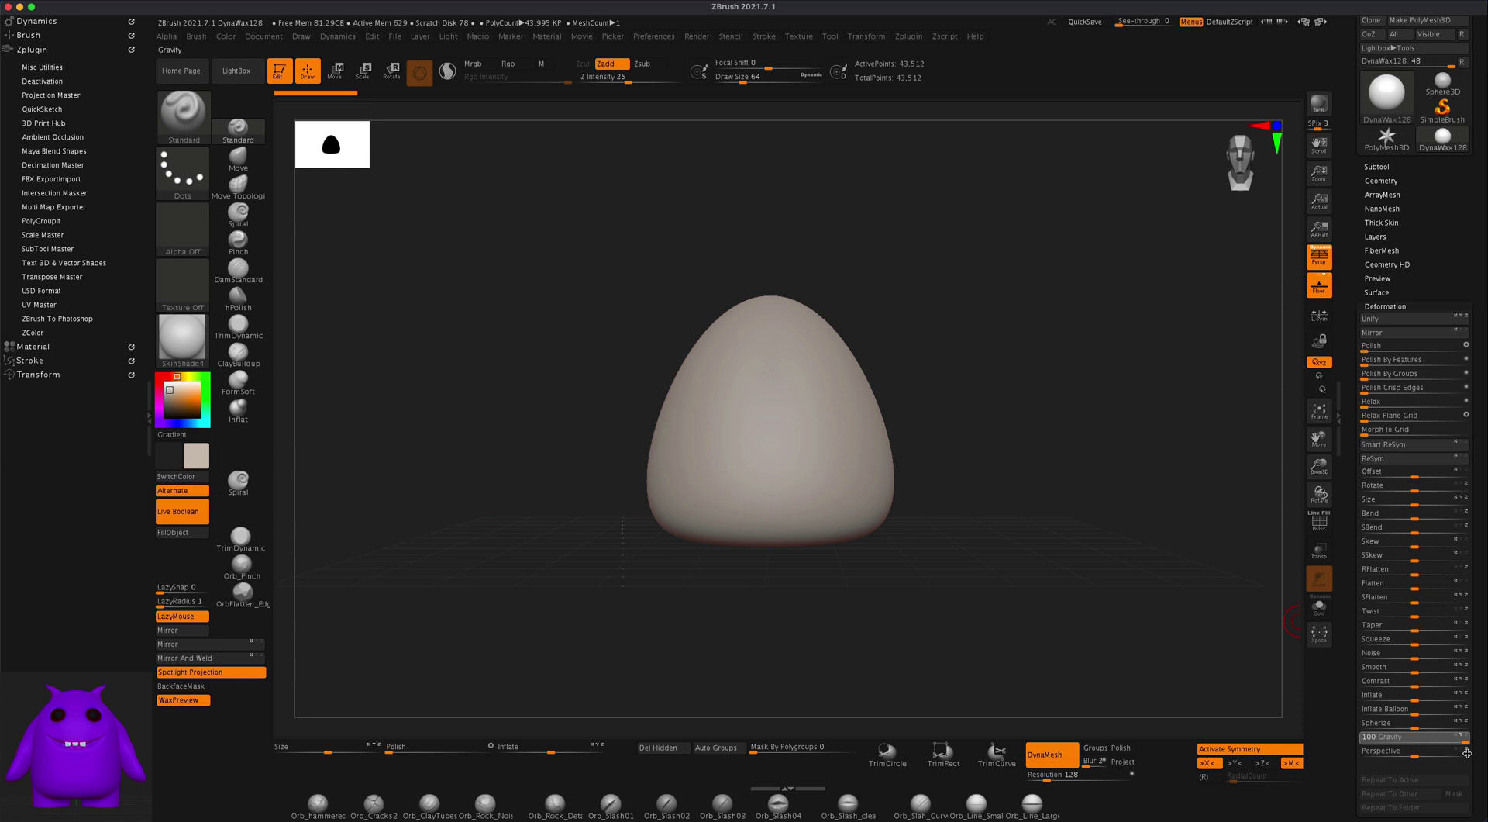
pyautogui.moveTo(1467, 753); pyautogui.dragTo(1468, 749)
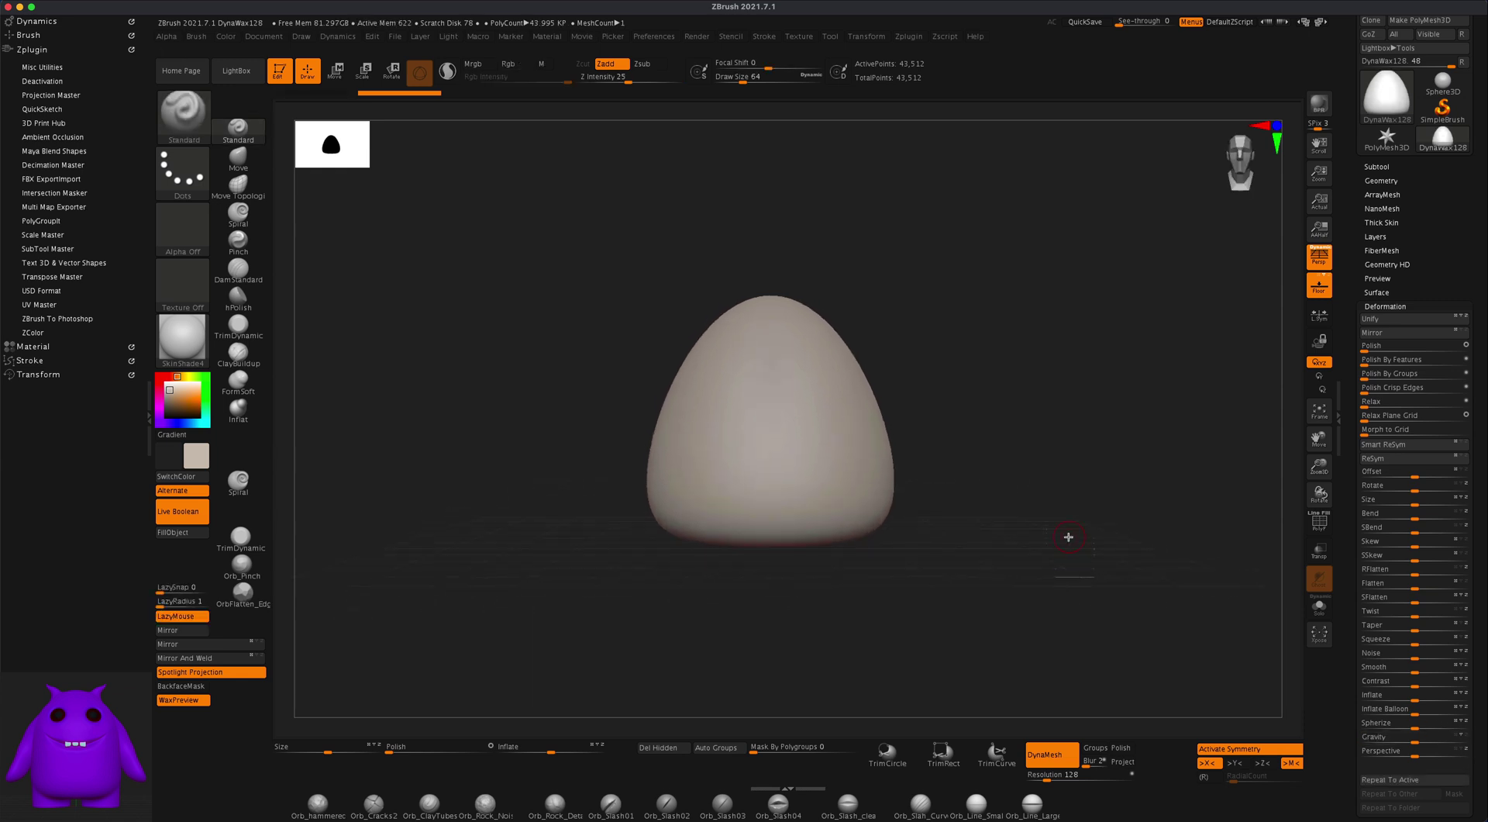
# Push in the lower sides of the body using the Move brush at a draw size of about 567 with X symmetry
pyautogui.keyDown('alt'); pyautogui.moveTo(1069, 538); pyautogui.dragTo(1032, 503); pyautogui.keyUp('alt')
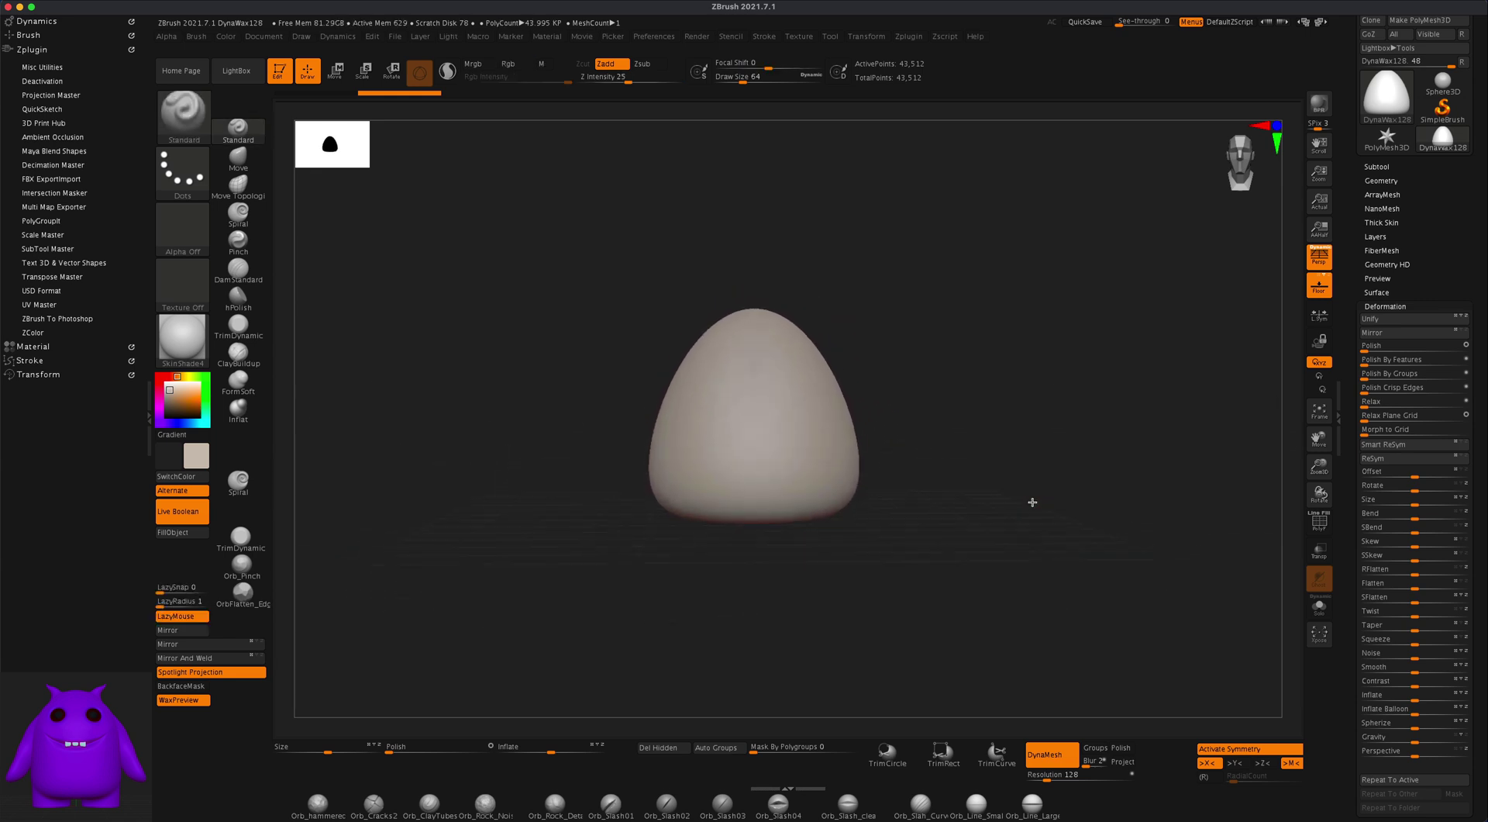
pyautogui.click(238, 160)
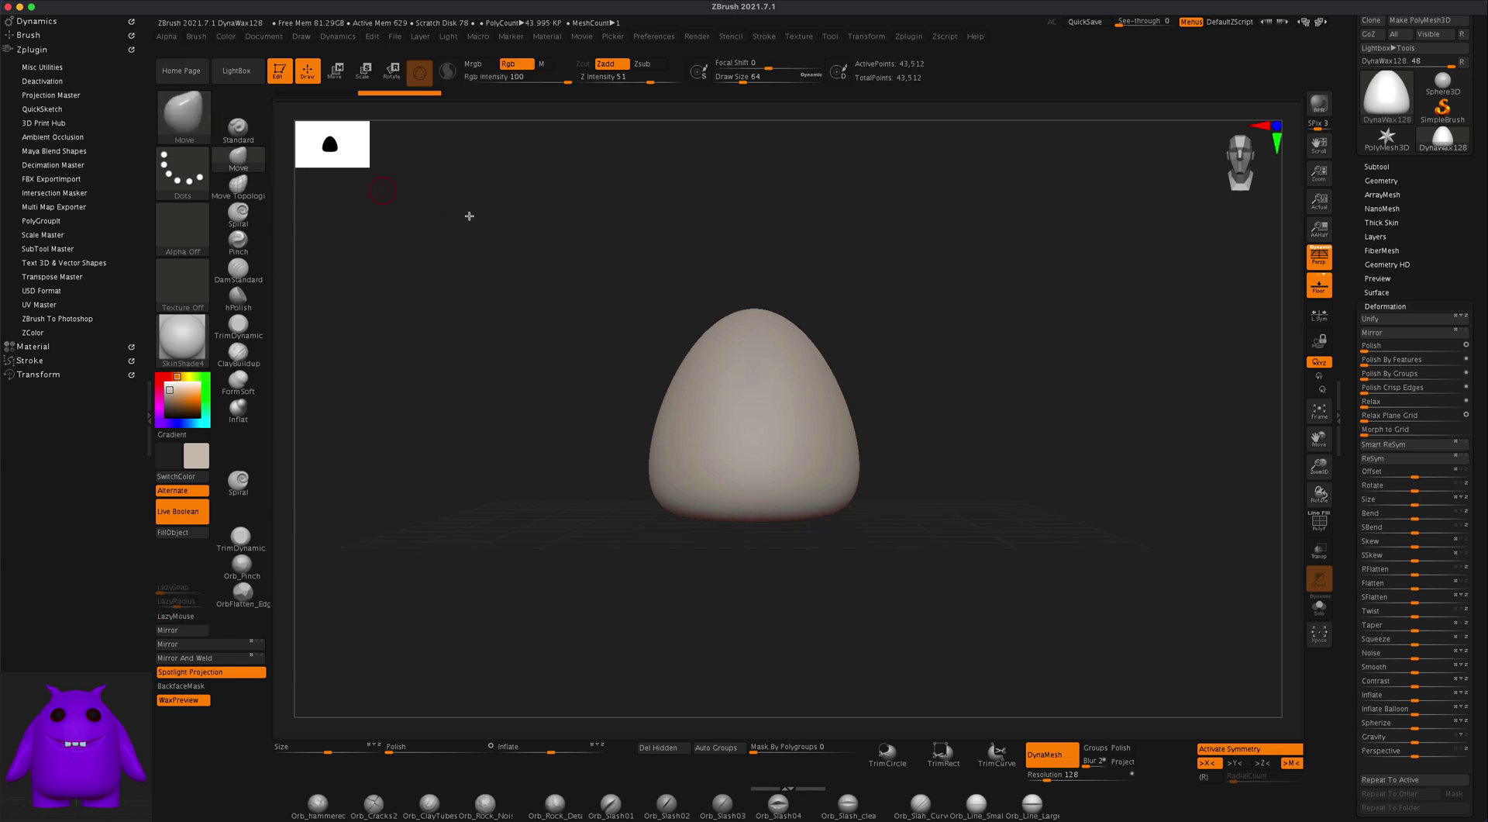
pyautogui.press('s')
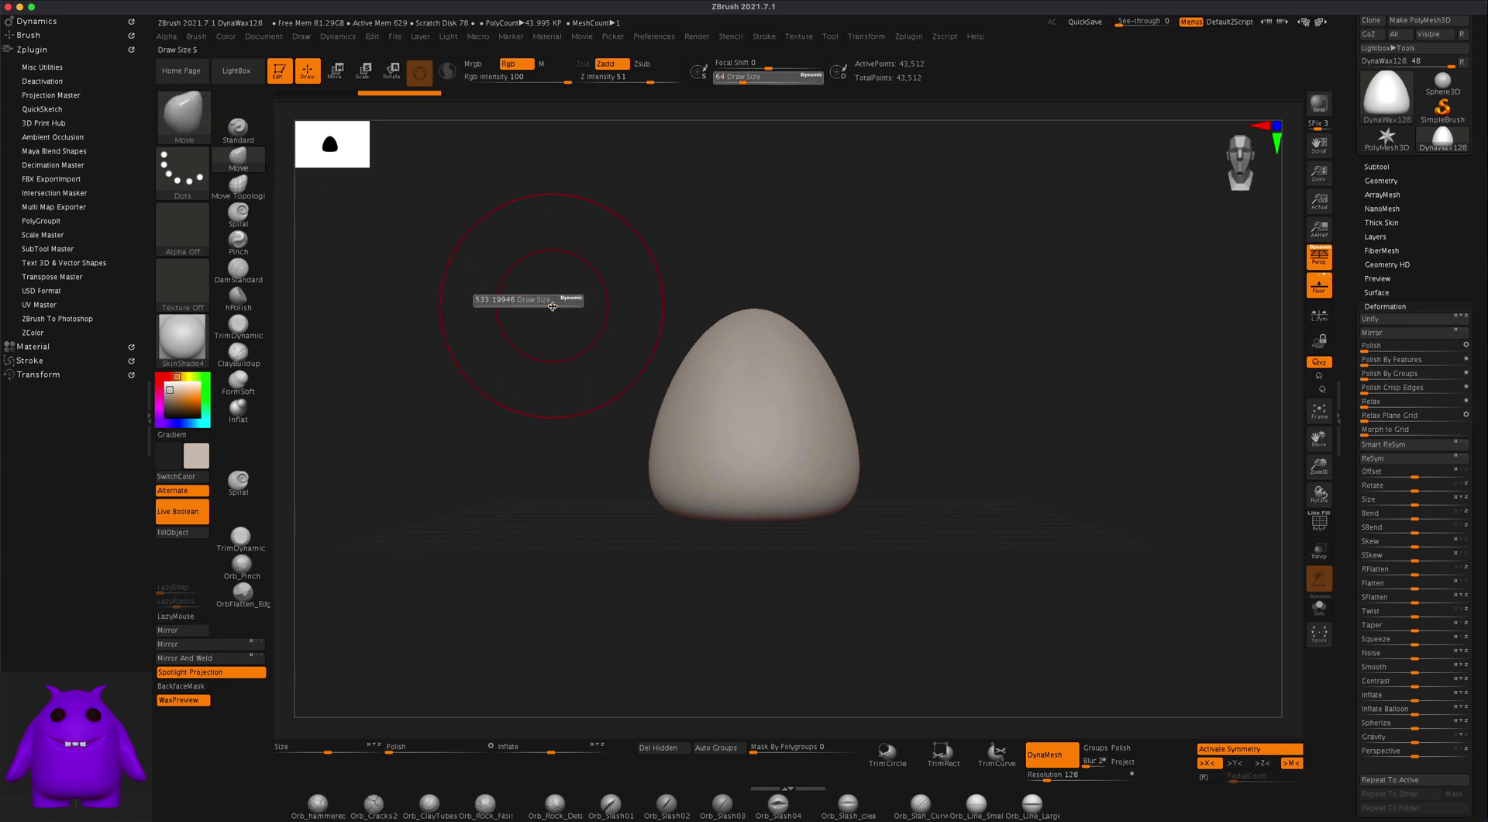
pyautogui.click(552, 306)
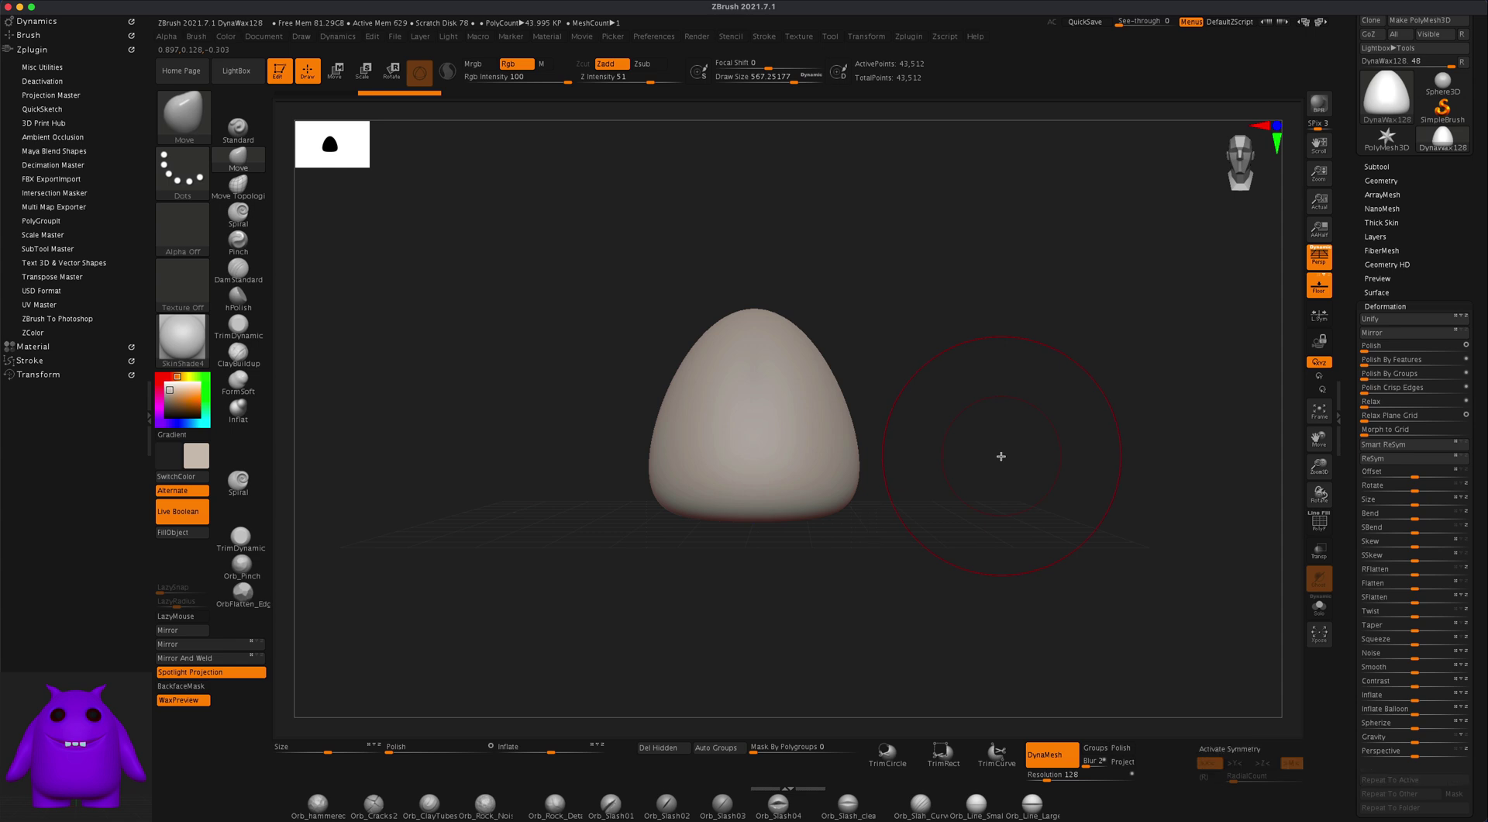
pyautogui.press('x')
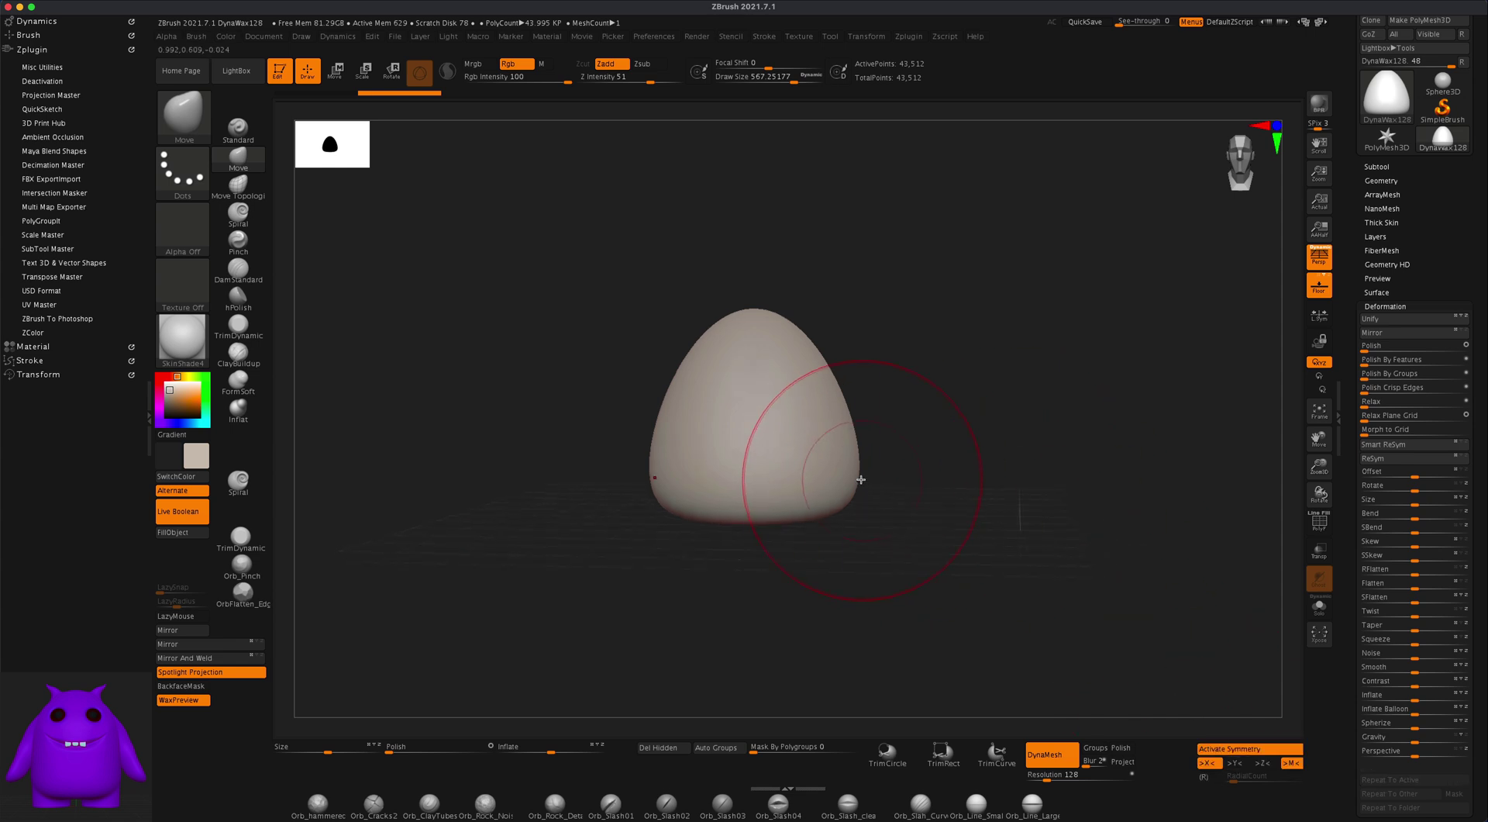
pyautogui.moveTo(855, 476); pyautogui.dragTo(828, 478)
# Slim the front and back of the body from the side view, and refine its sides from the front
pyautogui.moveTo(1046, 520); pyautogui.dragTo(926, 521)
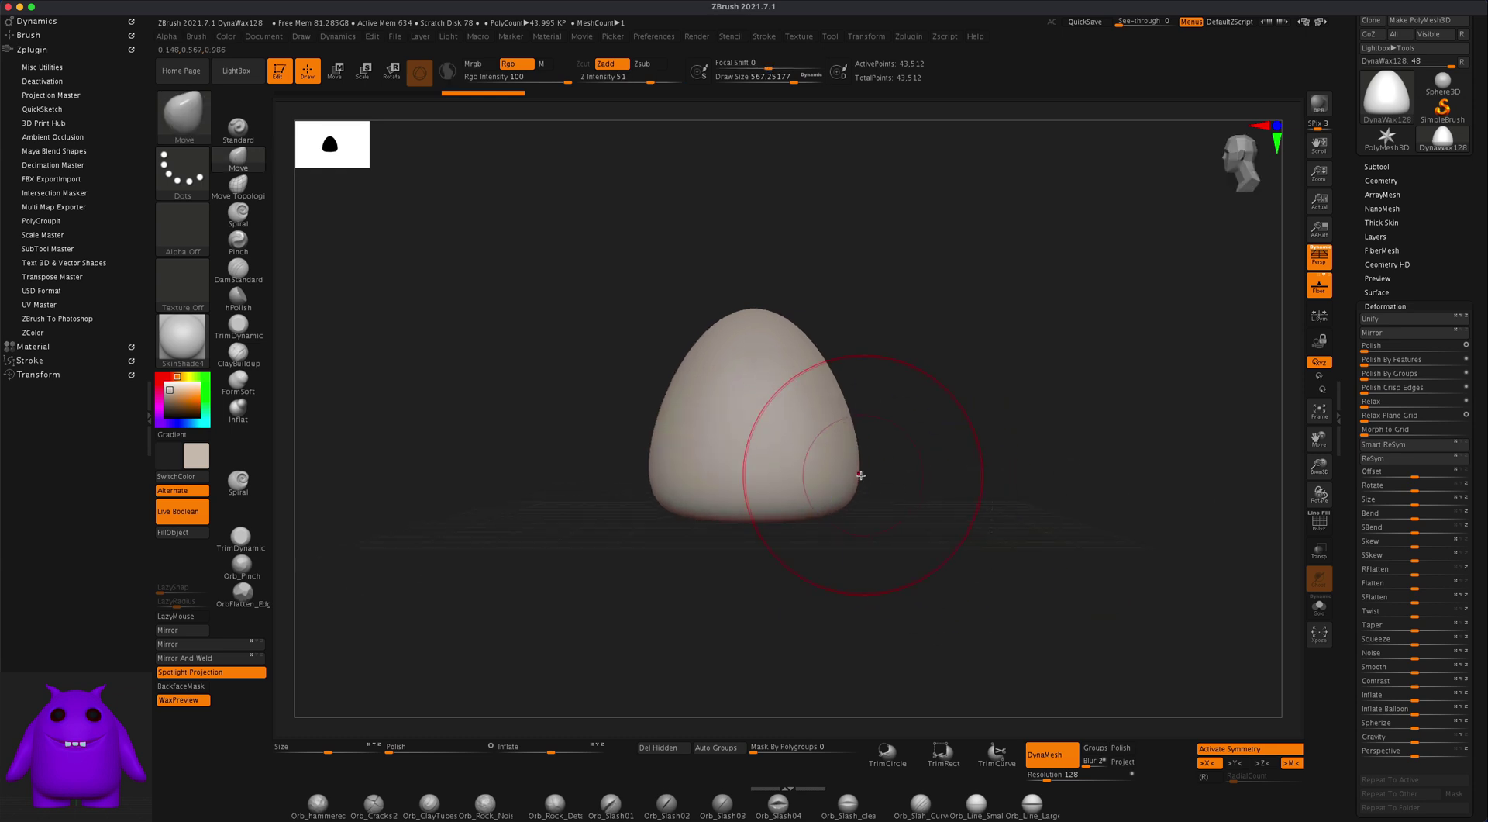
pyautogui.moveTo(860, 475); pyautogui.dragTo(838, 479)
pyautogui.moveTo(661, 479); pyautogui.dragTo(686, 479)
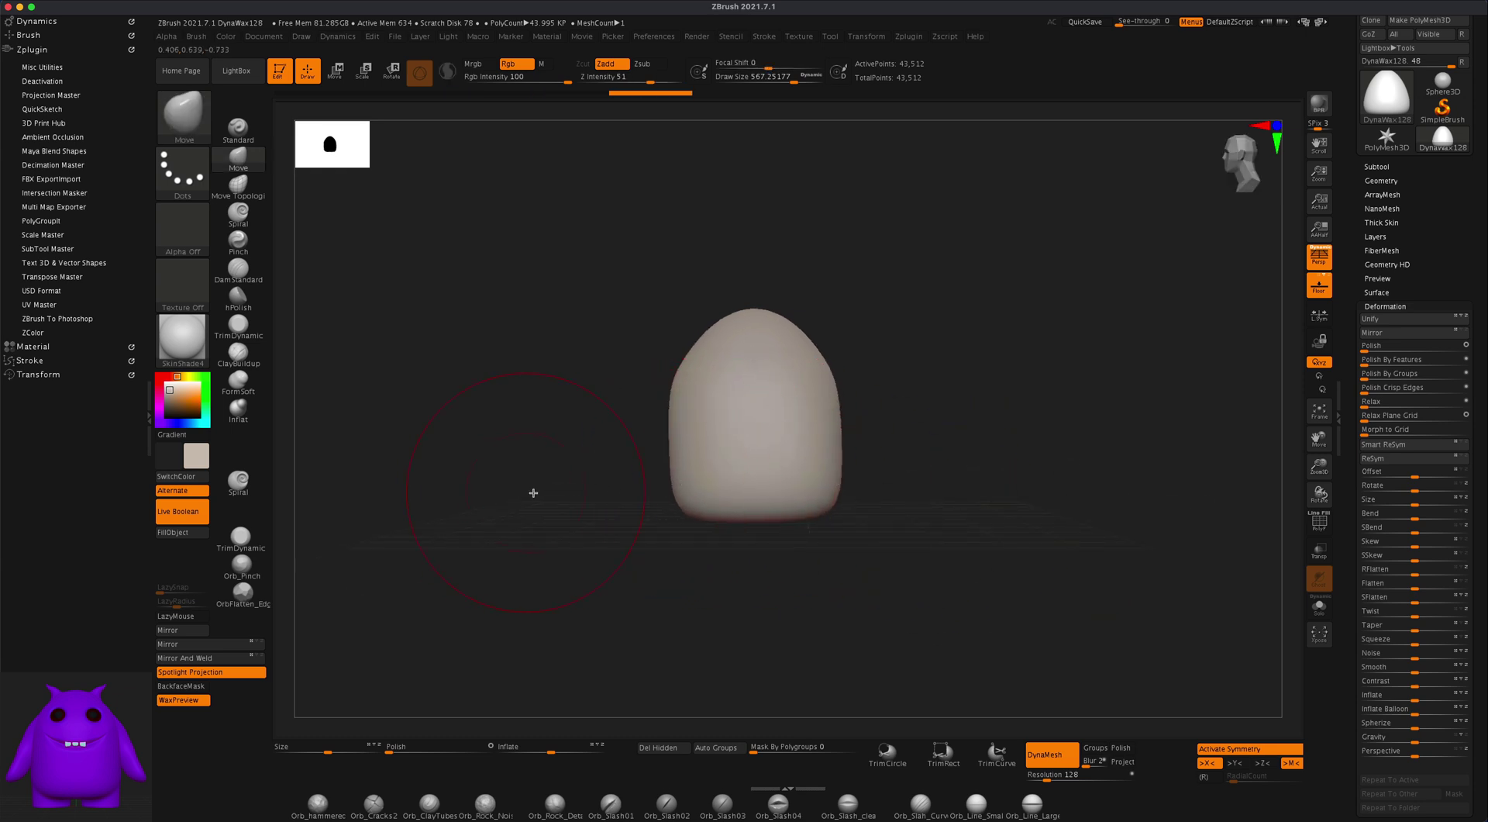
pyautogui.moveTo(558, 488); pyautogui.dragTo(643, 486)
pyautogui.moveTo(843, 462); pyautogui.dragTo(828, 445)
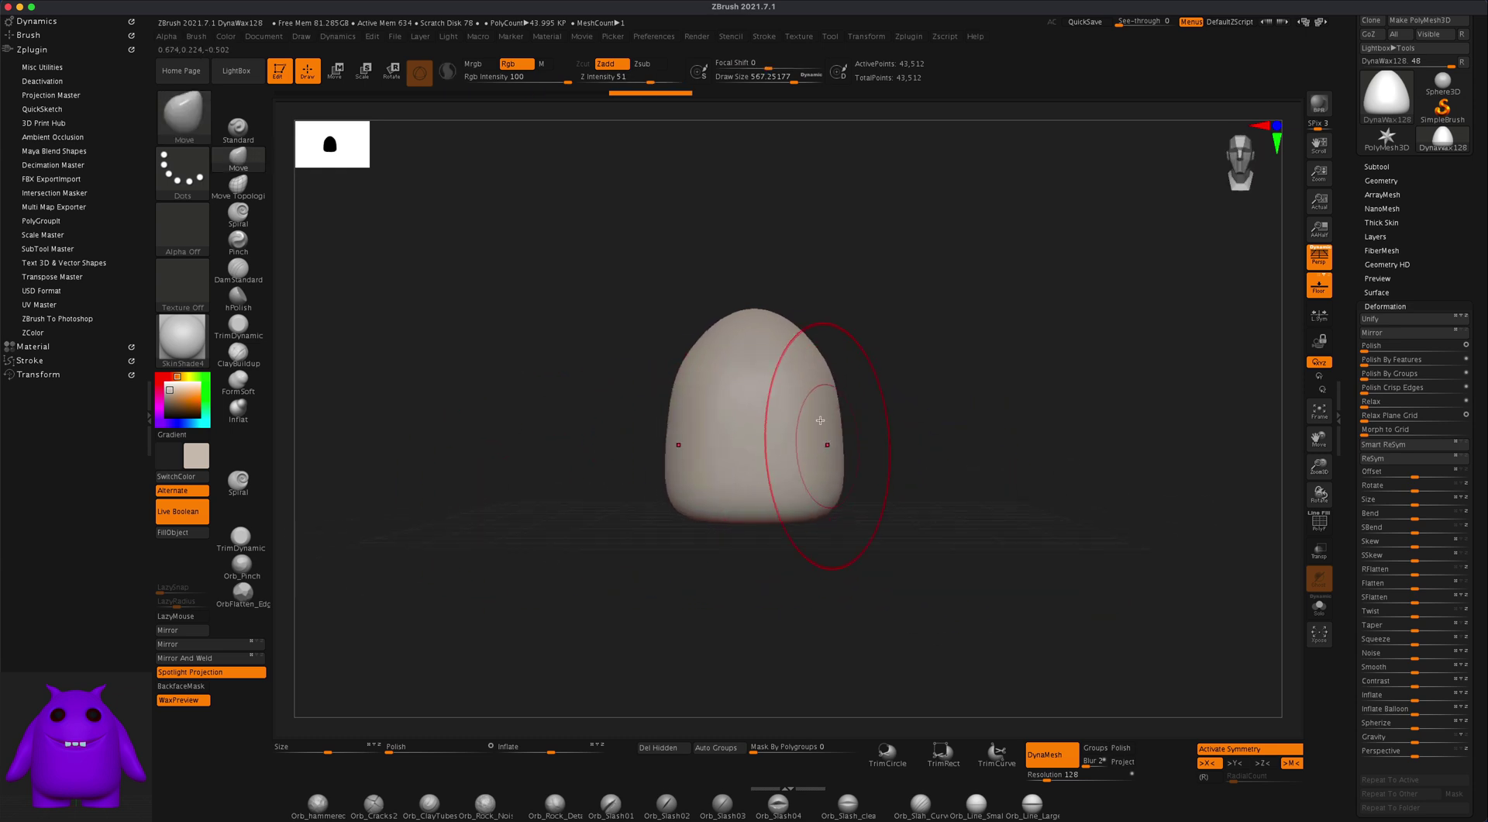
pyautogui.moveTo(947, 407); pyautogui.dragTo(949, 410)
pyautogui.moveTo(985, 459)
pyautogui.mouseDown()
pyautogui.moveTo(937, 477)
pyautogui.moveTo(977, 472)
pyautogui.moveTo(973, 496)
pyautogui.moveTo(976, 444)
pyautogui.moveTo(954, 470)
pyautogui.mouseUp()
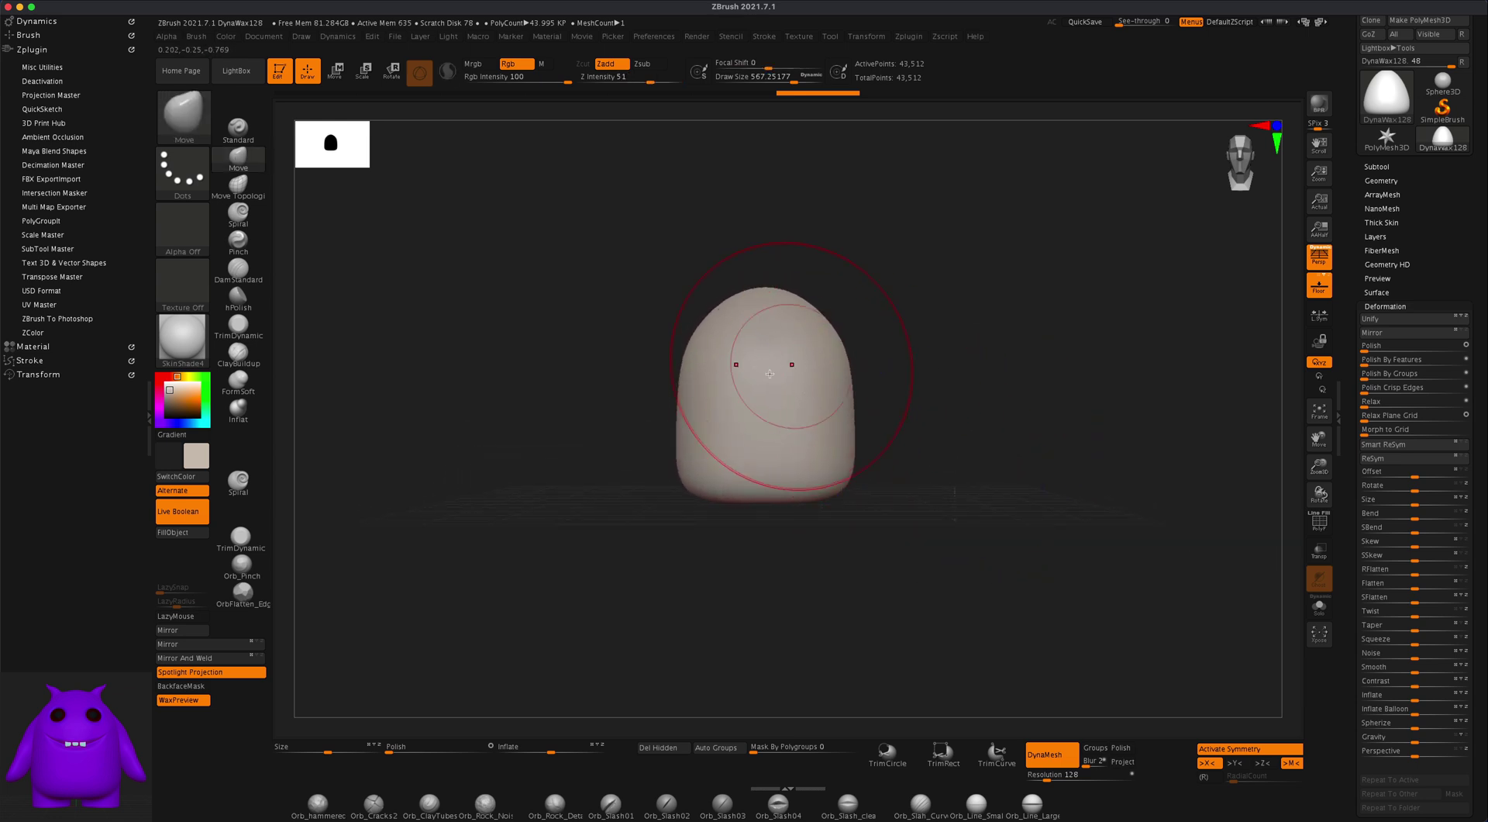
# Mask two symmetrical round leg areas on the underside of the body at a draw size of about 197
pyautogui.press('s')
pyautogui.moveTo(595, 307); pyautogui.dragTo(570, 305)
pyautogui.moveTo(990, 392); pyautogui.dragTo(979, 315)
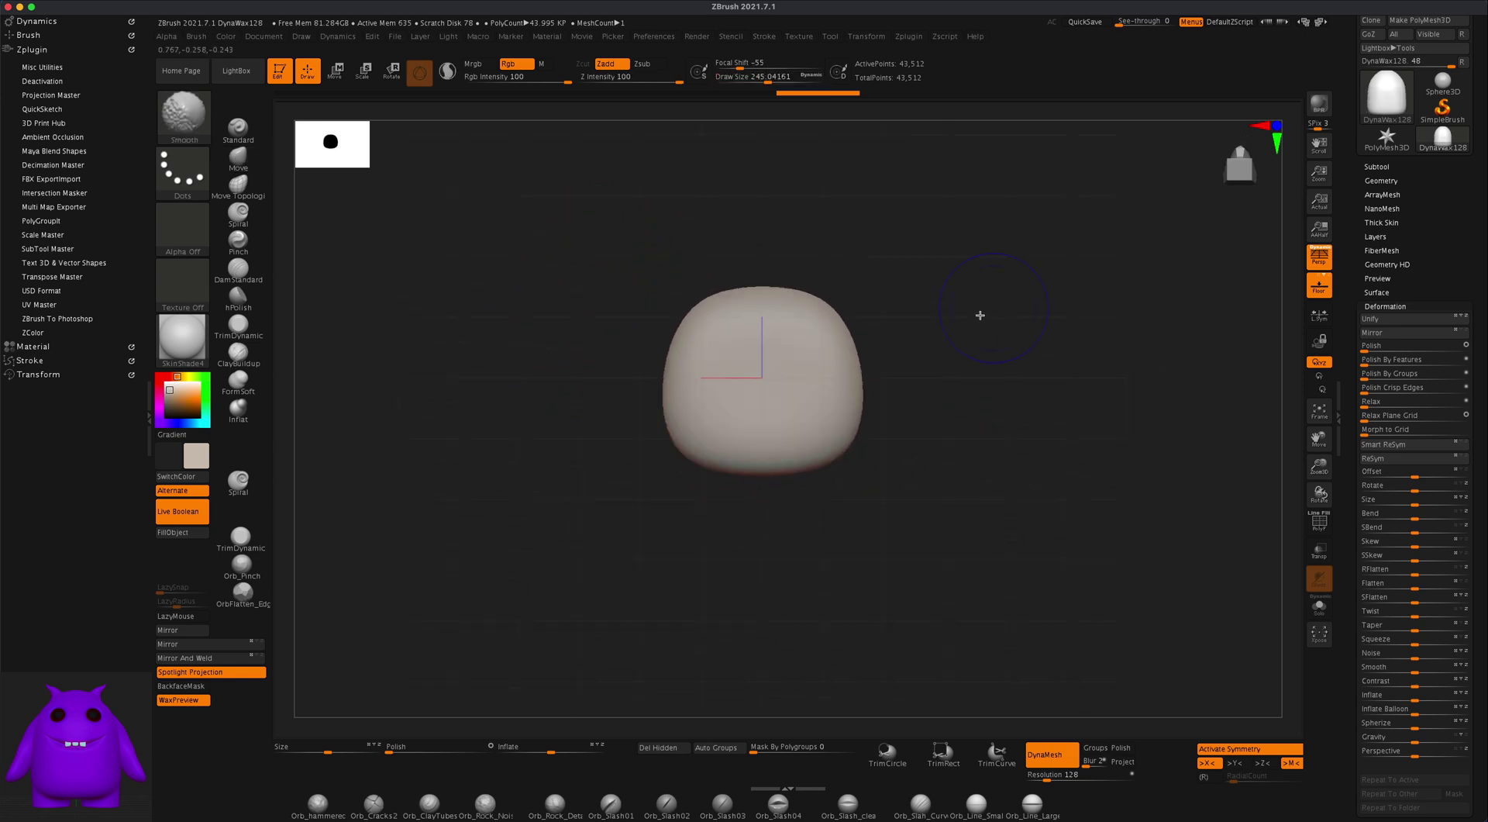
pyautogui.press('ctrl')
pyautogui.press('s')
pyautogui.moveTo(954, 394); pyautogui.dragTo(949, 395)
pyautogui.keyDown('ctrl'); pyautogui.click(824, 384); pyautogui.keyUp('ctrl')
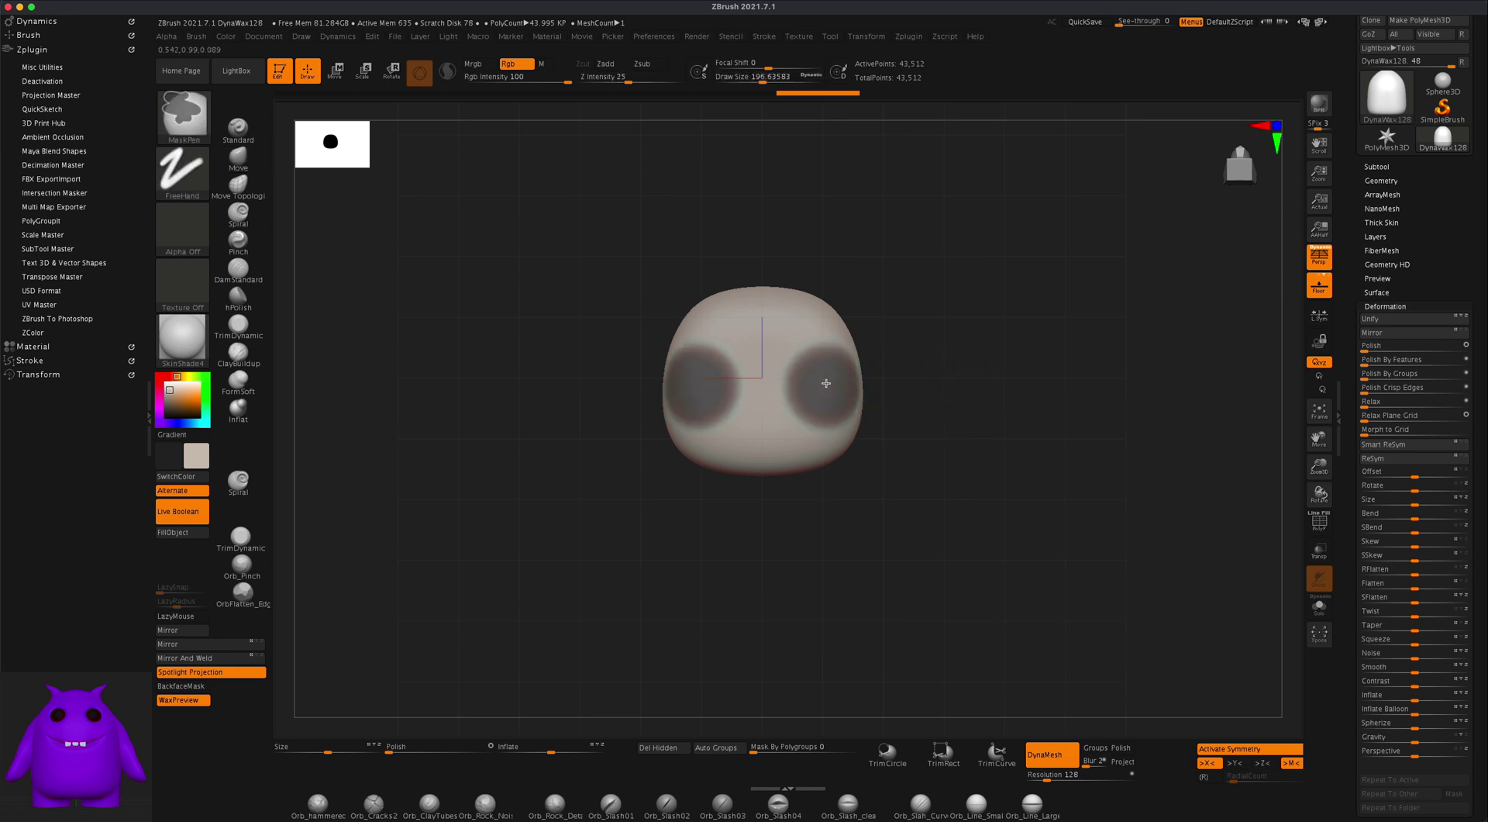
pyautogui.keyDown('ctrl'); pyautogui.moveTo(829, 388); pyautogui.dragTo(821, 383); pyautogui.keyUp('ctrl')
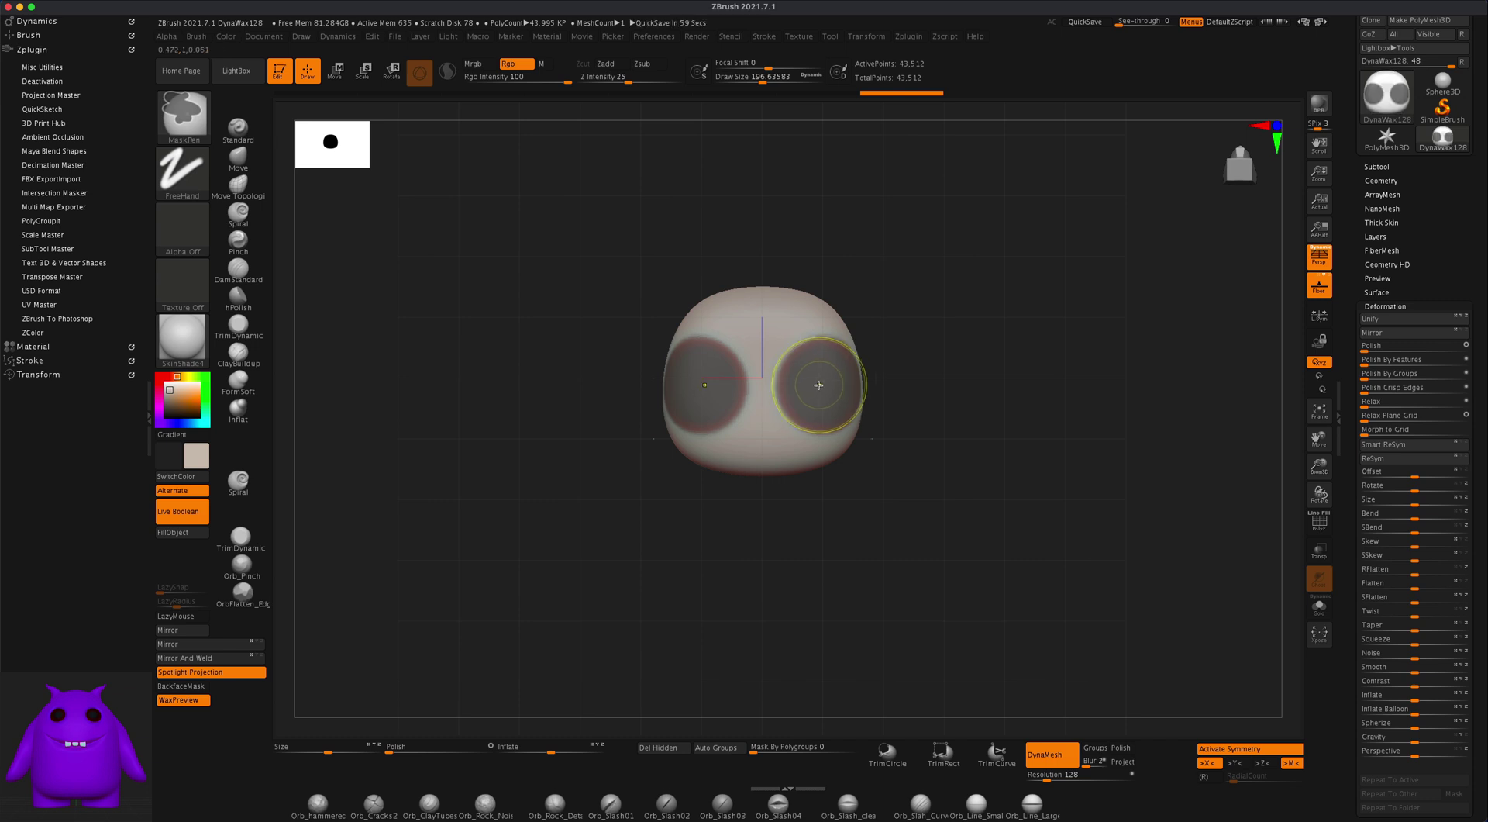
pyautogui.keyDown('ctrl'); pyautogui.moveTo(819, 384); pyautogui.dragTo(818, 386); pyautogui.keyUp('ctrl')
# Invert the mask, move the two unmasked areas down along Y to form legs, and clear the mask
pyautogui.moveTo(933, 423); pyautogui.dragTo(937, 525)
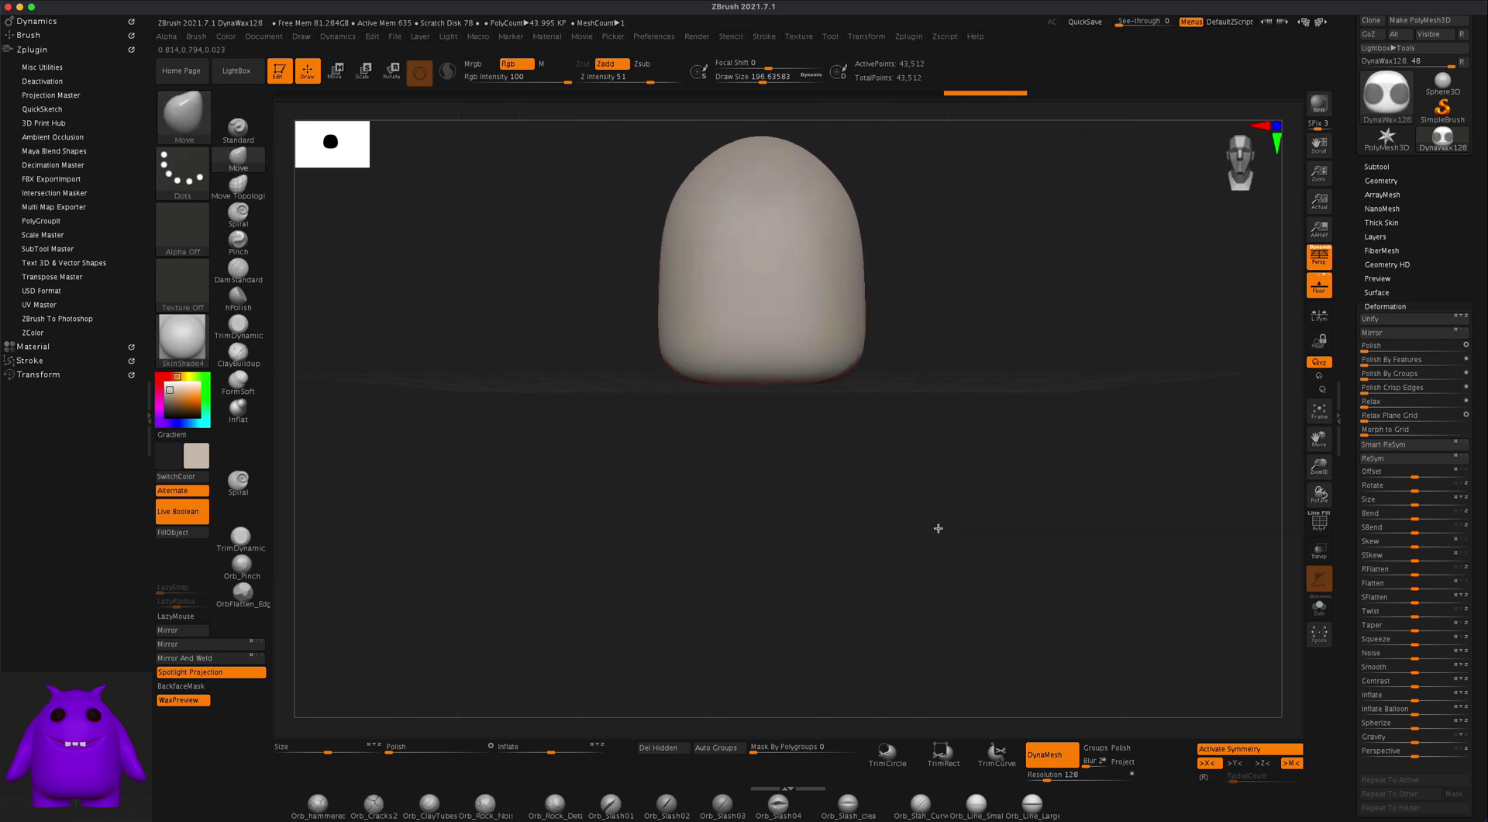
pyautogui.moveTo(945, 473)
pyautogui.mouseDown()
pyautogui.moveTo(943, 488)
pyautogui.moveTo(940, 352)
pyautogui.moveTo(954, 476)
pyautogui.moveTo(957, 392)
pyautogui.moveTo(954, 483)
pyautogui.moveTo(953, 430)
pyautogui.moveTo(1007, 475)
pyautogui.moveTo(980, 435)
pyautogui.moveTo(1030, 308)
pyautogui.mouseUp()
pyautogui.keyDown('ctrl'); pyautogui.click(980, 336); pyautogui.keyUp('ctrl')
pyautogui.moveTo(1038, 398)
pyautogui.mouseDown()
pyautogui.moveTo(1033, 356)
pyautogui.moveTo(1043, 376)
pyautogui.moveTo(1049, 362)
pyautogui.moveTo(1037, 404)
pyautogui.mouseUp()
pyautogui.press('w')
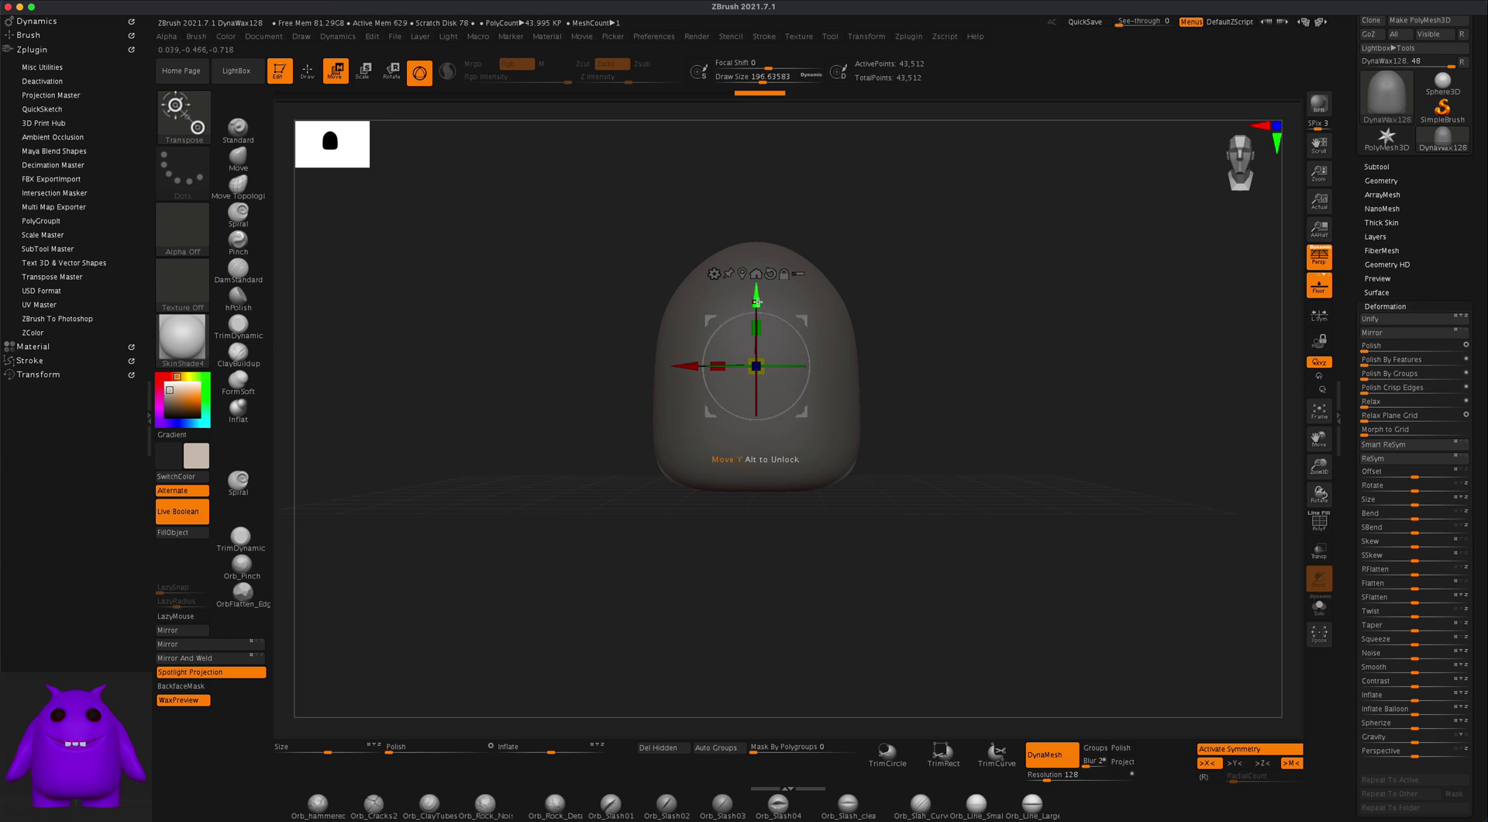
pyautogui.moveTo(757, 301); pyautogui.dragTo(764, 366)
pyautogui.moveTo(951, 389)
pyautogui.mouseDown()
pyautogui.moveTo(1035, 403)
pyautogui.moveTo(964, 396)
pyautogui.mouseUp()
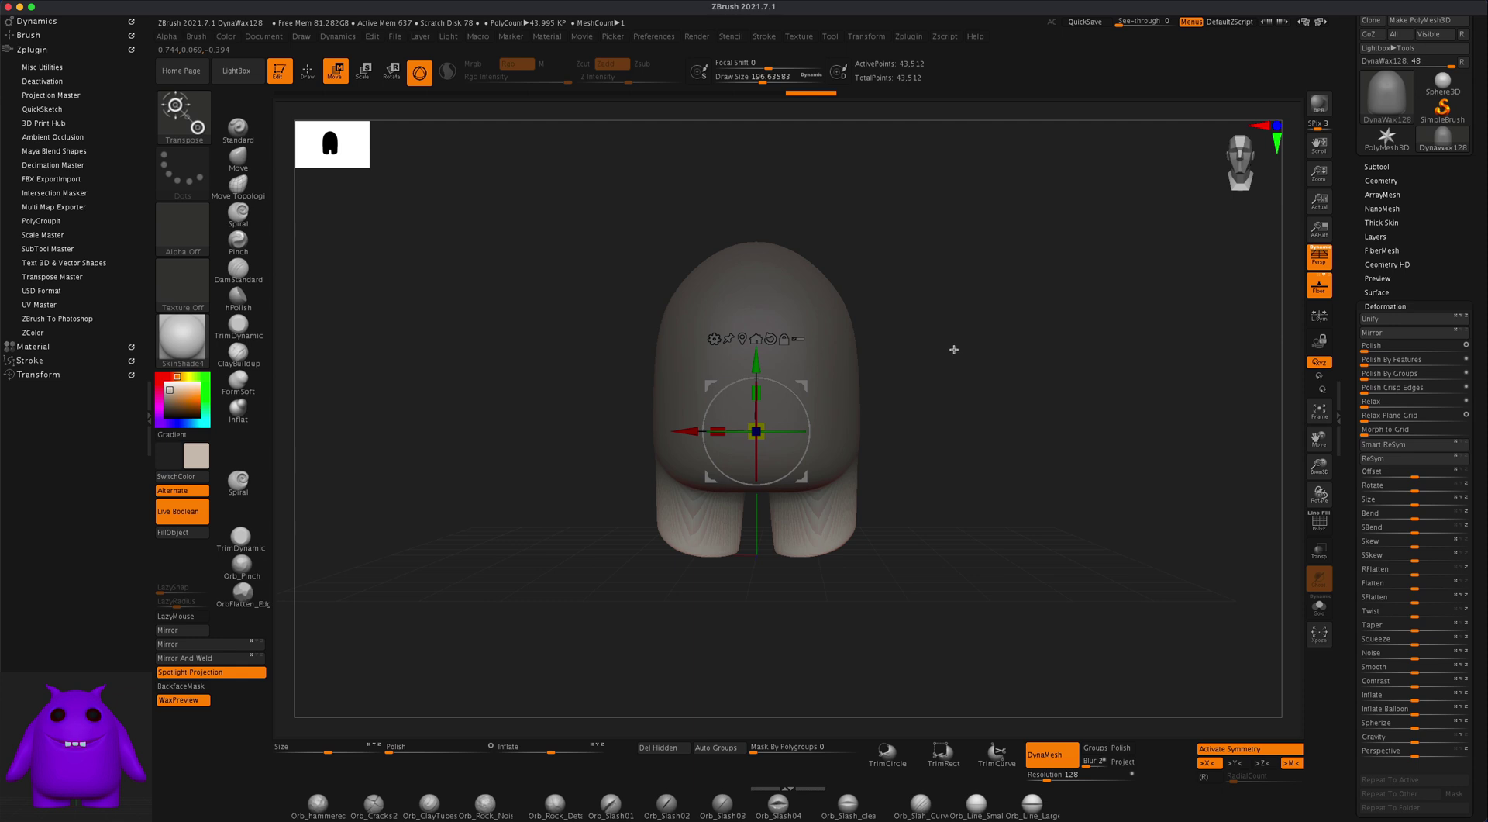
pyautogui.keyDown('ctrl'); pyautogui.moveTo(927, 244); pyautogui.dragTo(1007, 341); pyautogui.keyUp('ctrl')
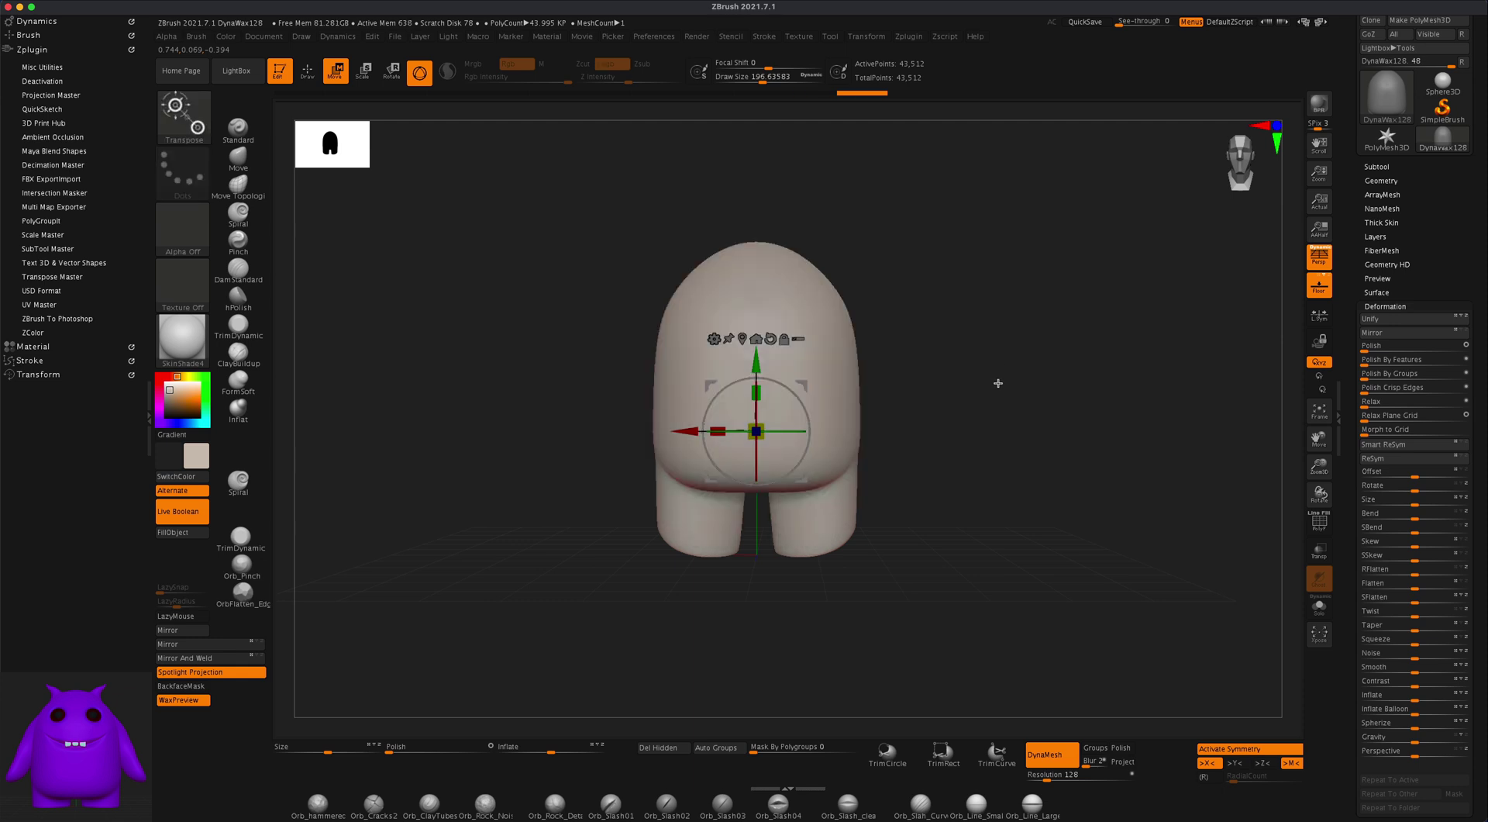
pyautogui.click(307, 74)
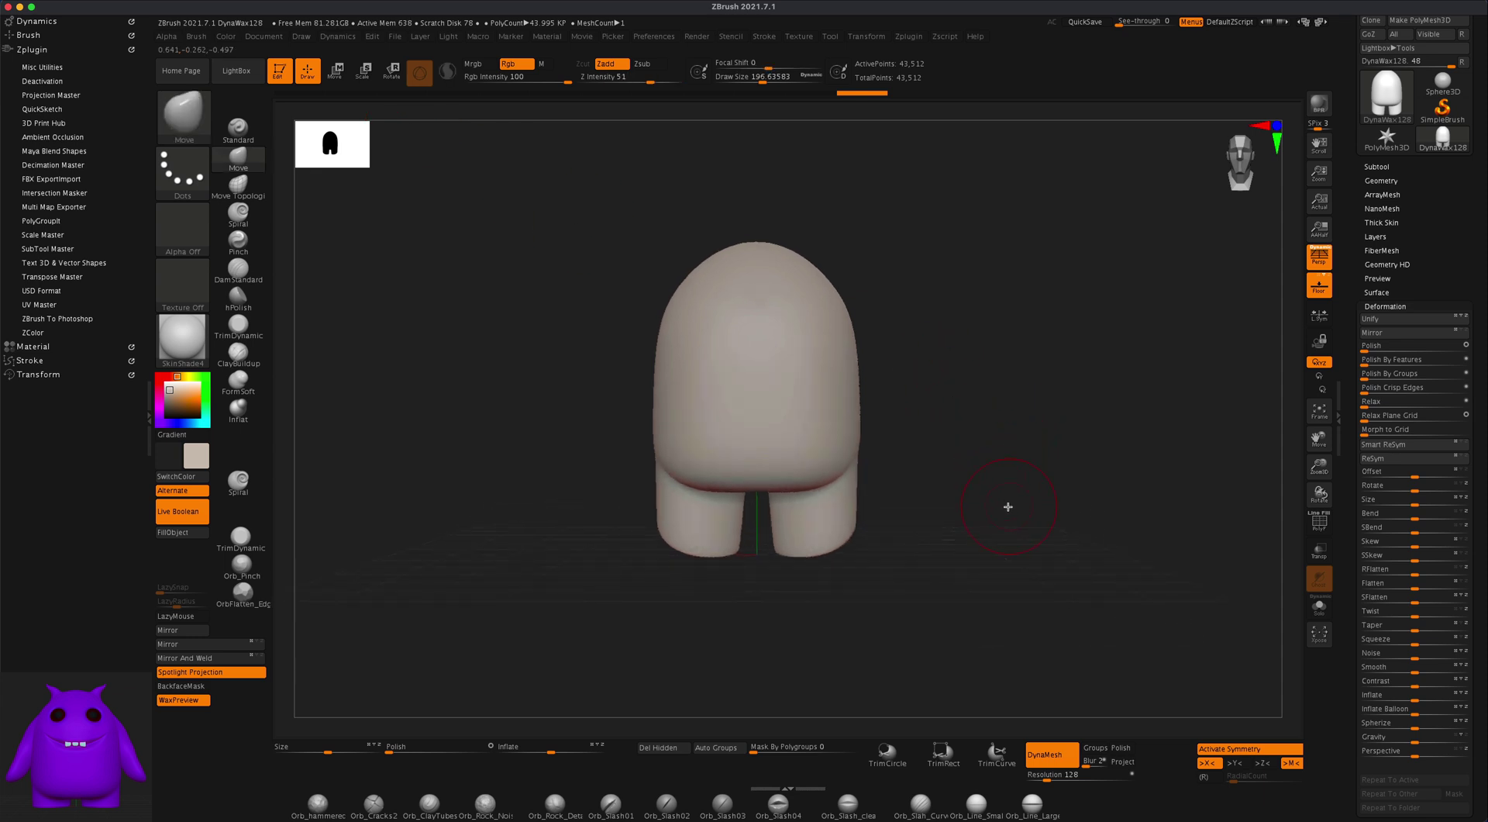
# Set the DynaMesh resolution to 256 and remesh the body with its stretched legs
pyautogui.click(1045, 775)
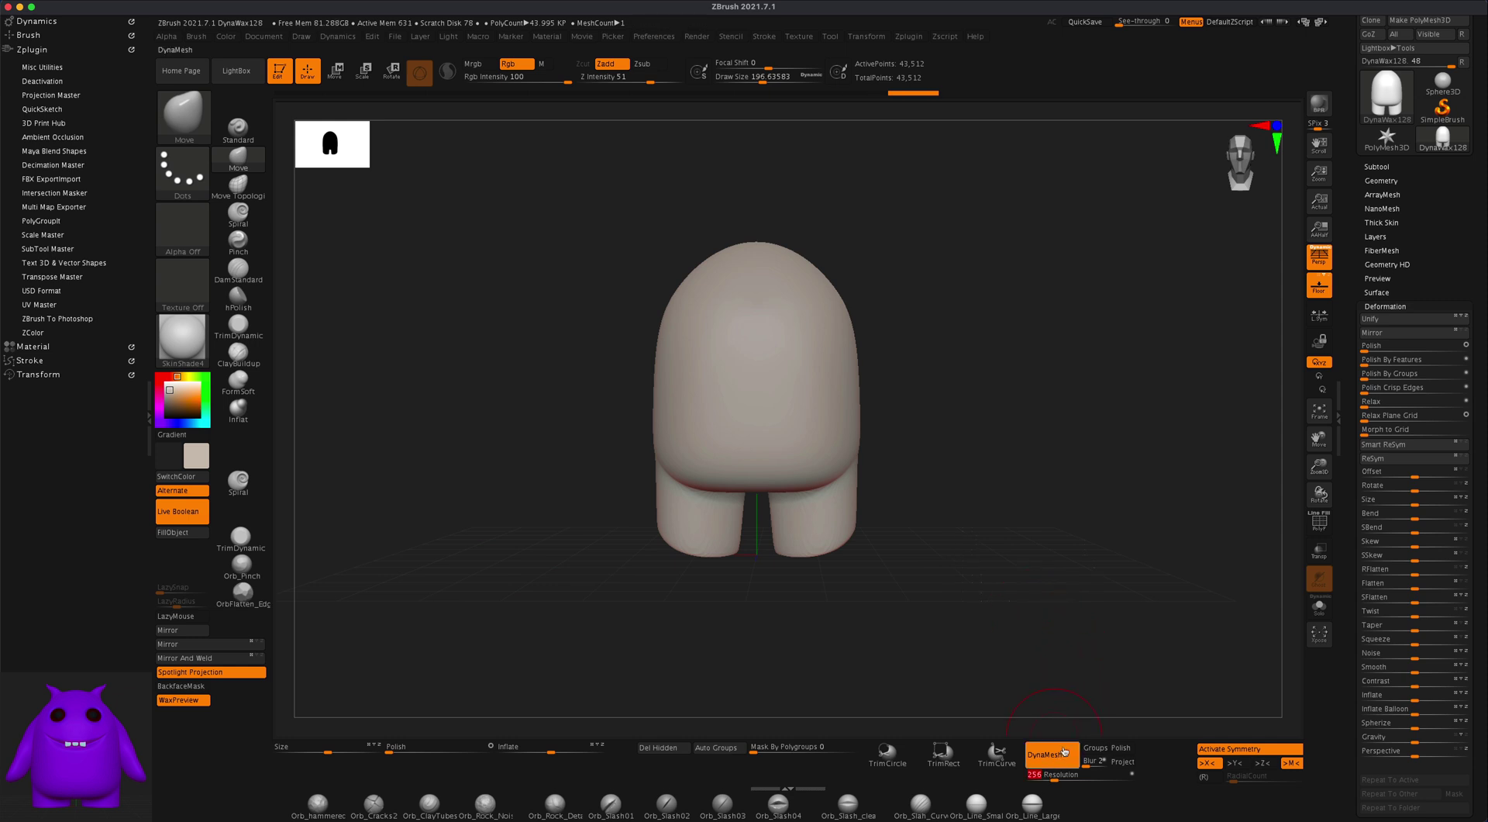
pyautogui.click(1377, 307)
pyautogui.click(1381, 180)
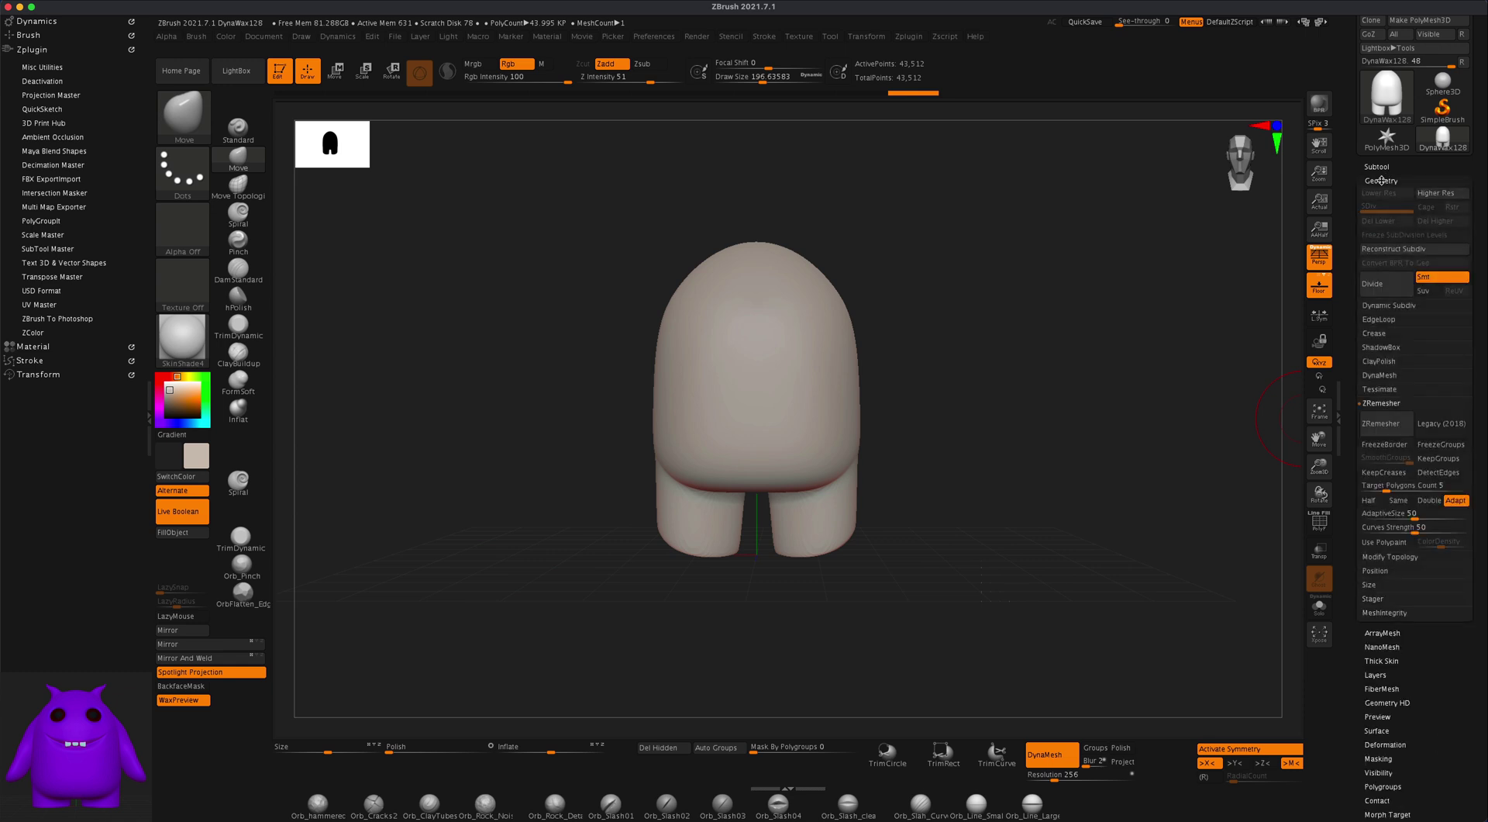
pyautogui.click(1380, 375)
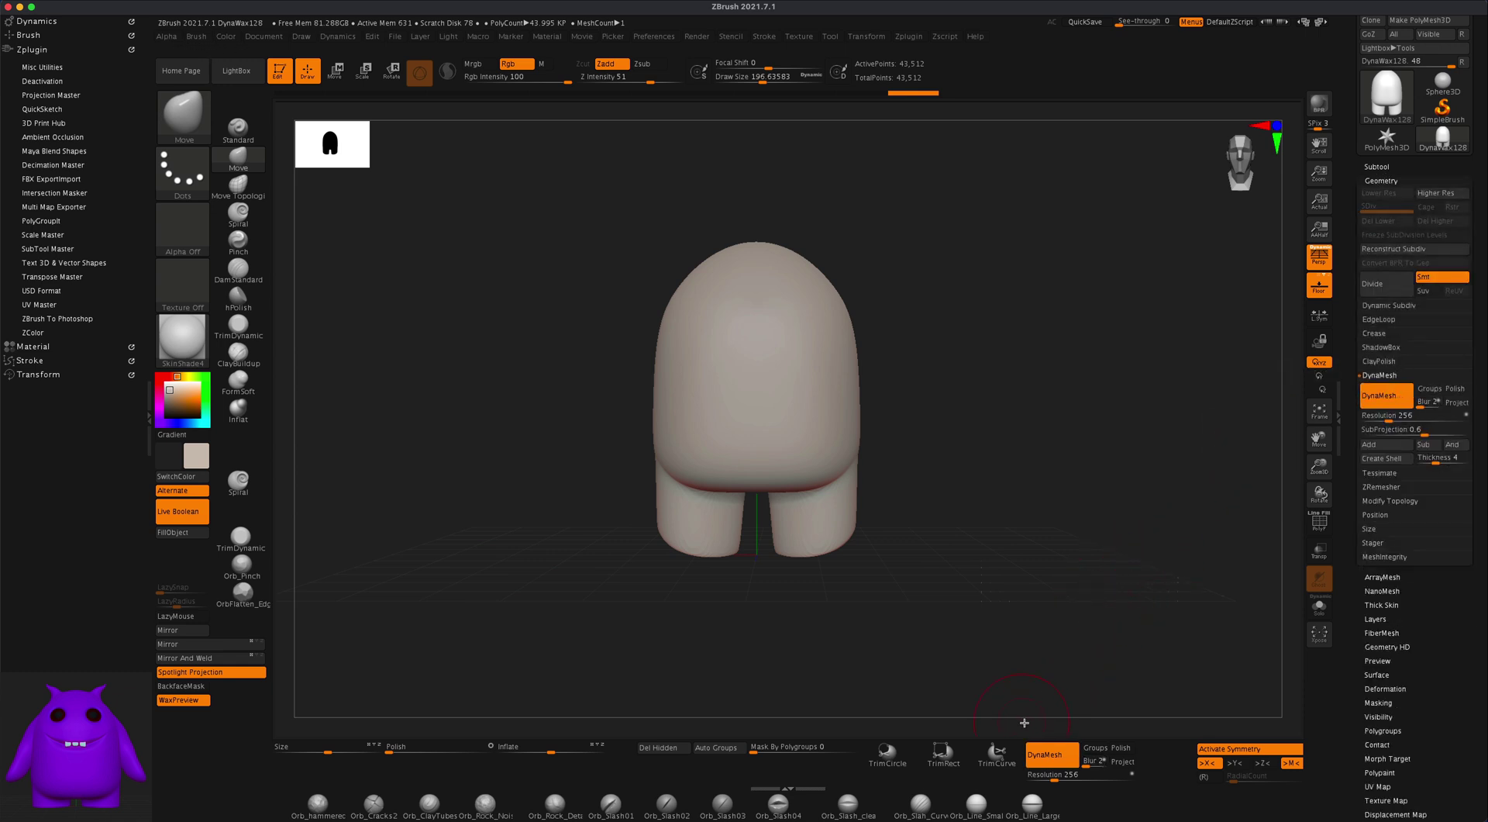
pyautogui.moveTo(1001, 637); pyautogui.dragTo(1002, 619)
pyautogui.keyDown('ctrl'); pyautogui.moveTo(961, 234); pyautogui.dragTo(1129, 439); pyautogui.keyUp('ctrl')
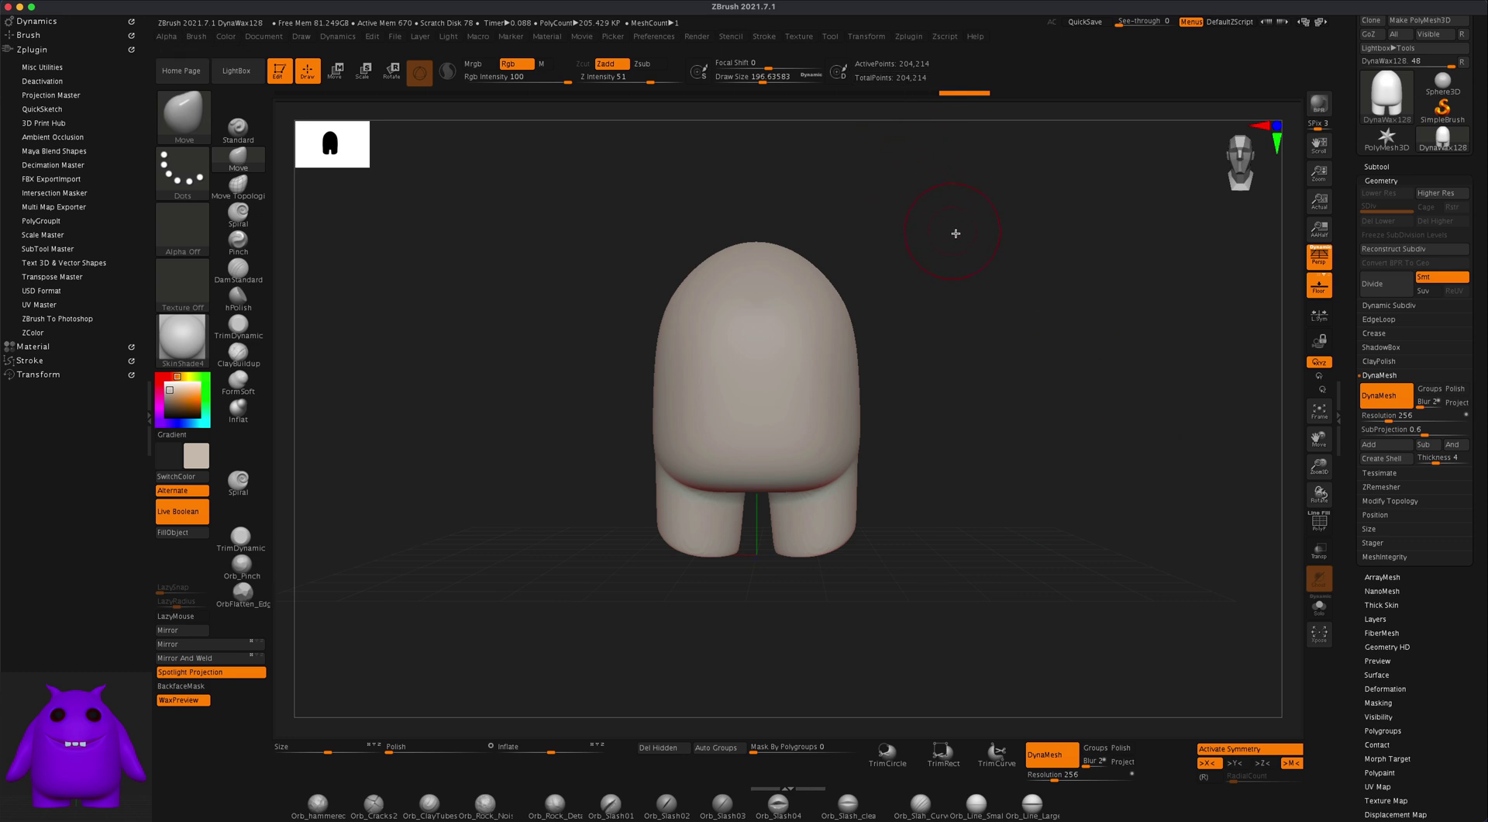
# Smooth the creases where the legs join the body, working around the front and back
pyautogui.moveTo(959, 471)
pyautogui.mouseDown()
pyautogui.moveTo(969, 452)
pyautogui.moveTo(976, 461)
pyautogui.mouseUp()
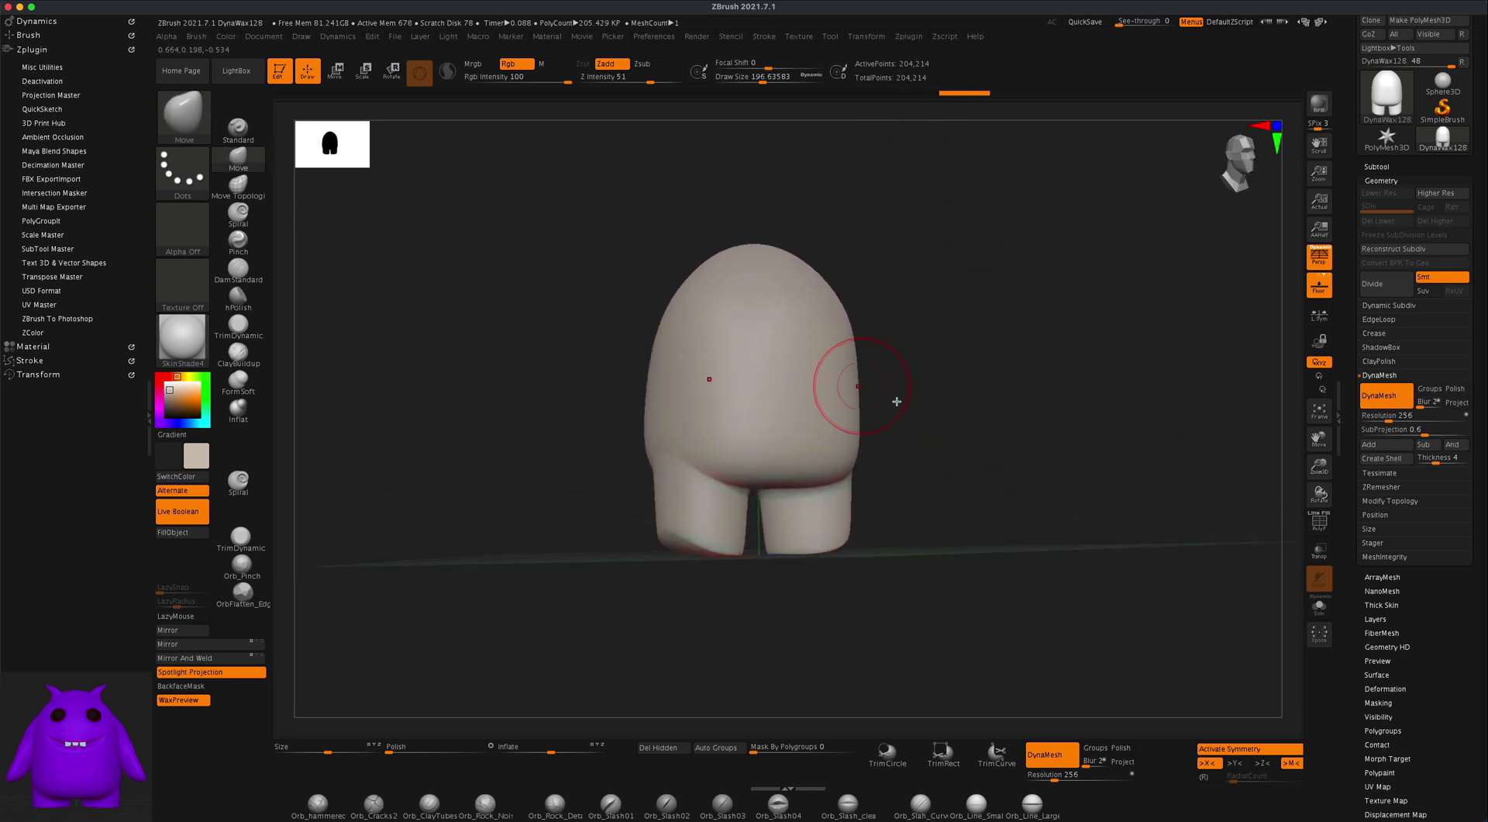
pyautogui.moveTo(897, 399); pyautogui.dragTo(966, 426)
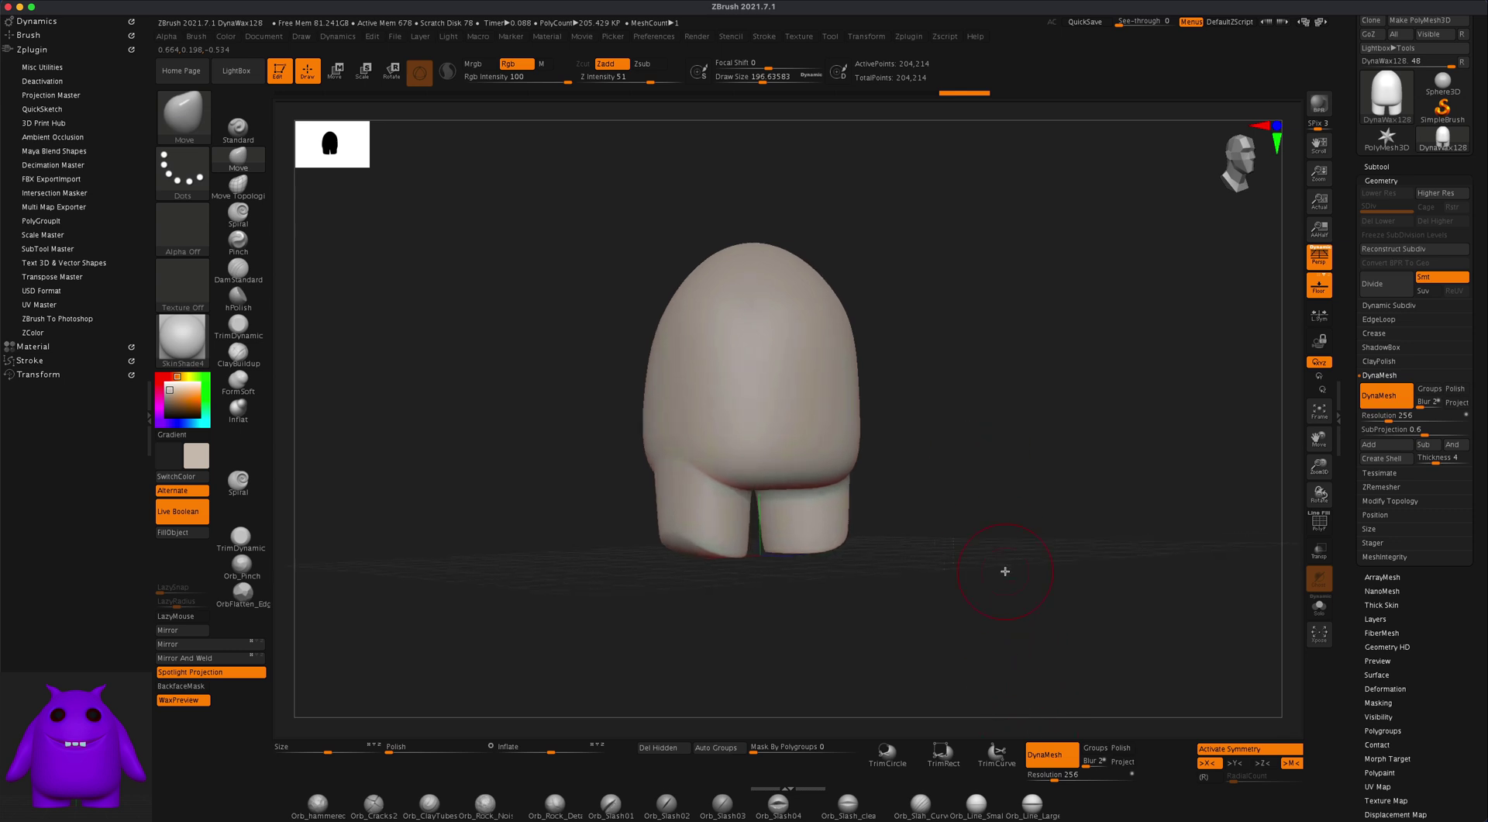
pyautogui.moveTo(1005, 571); pyautogui.dragTo(999, 570)
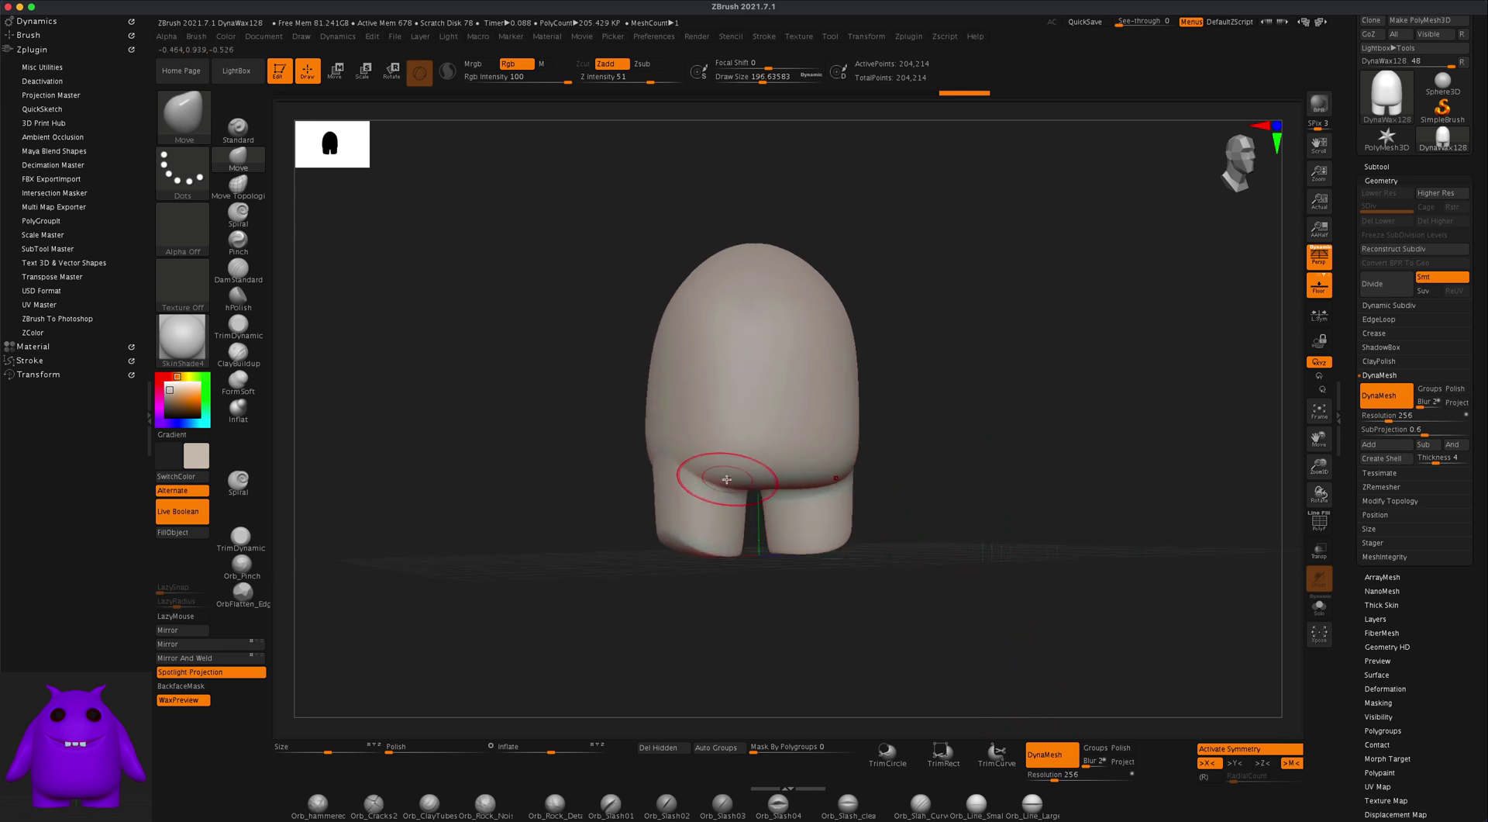
pyautogui.press('shift')
pyautogui.keyDown('shift'); pyautogui.moveTo(691, 522); pyautogui.dragTo(728, 459); pyautogui.keyUp('shift')
pyautogui.moveTo(730, 459)
pyautogui.keyDown('shift'); pyautogui.mouseDown()
pyautogui.moveTo(784, 482)
pyautogui.moveTo(821, 467)
pyautogui.moveTo(815, 507)
pyautogui.mouseUp(); pyautogui.keyUp('shift')
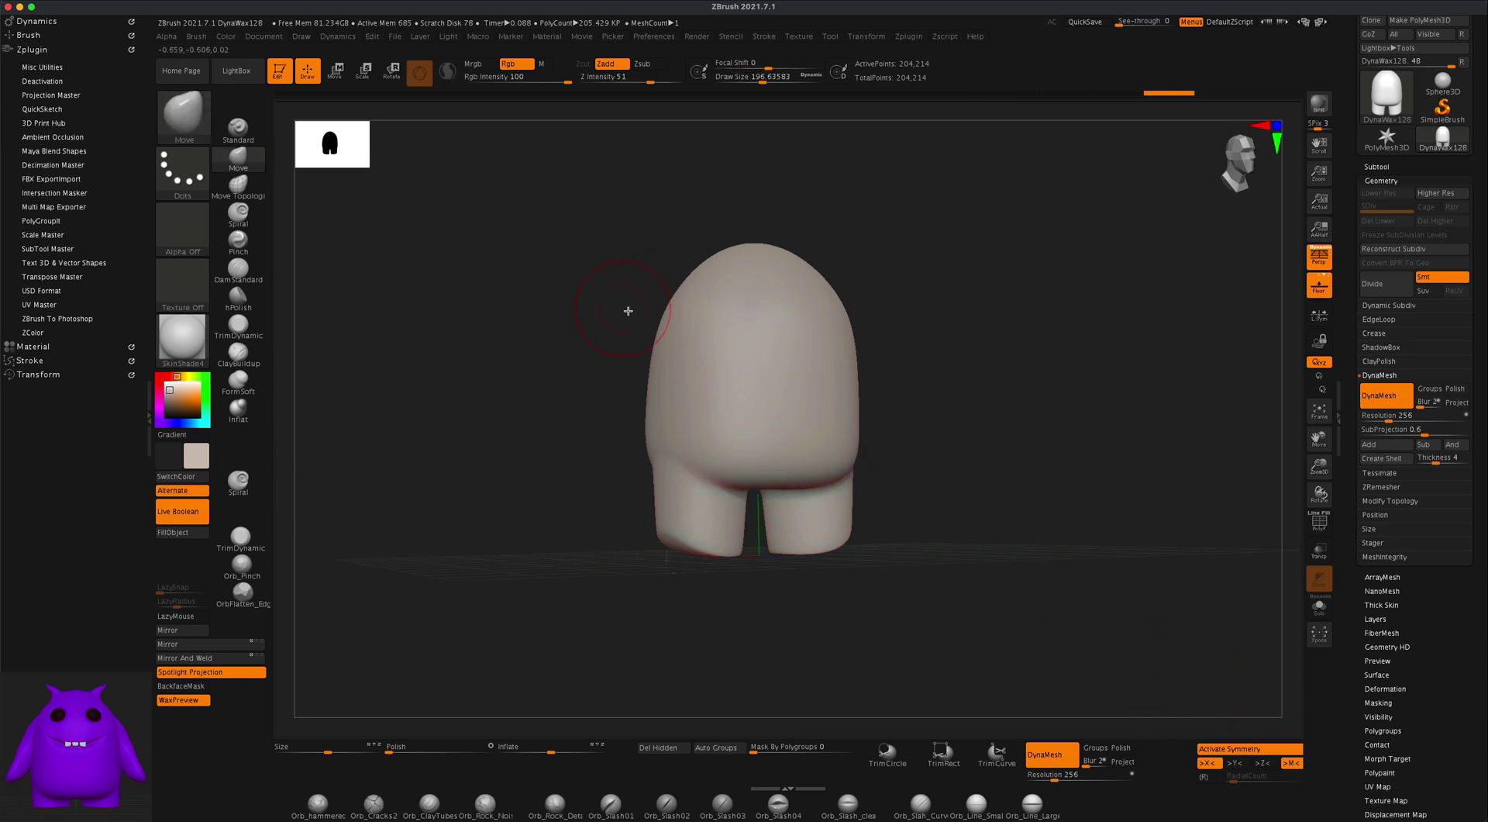
pyautogui.moveTo(628, 309); pyautogui.dragTo(683, 311)
pyautogui.keyDown('shift'); pyautogui.moveTo(762, 452); pyautogui.dragTo(742, 474); pyautogui.keyUp('shift')
pyautogui.moveTo(914, 508); pyautogui.dragTo(993, 518)
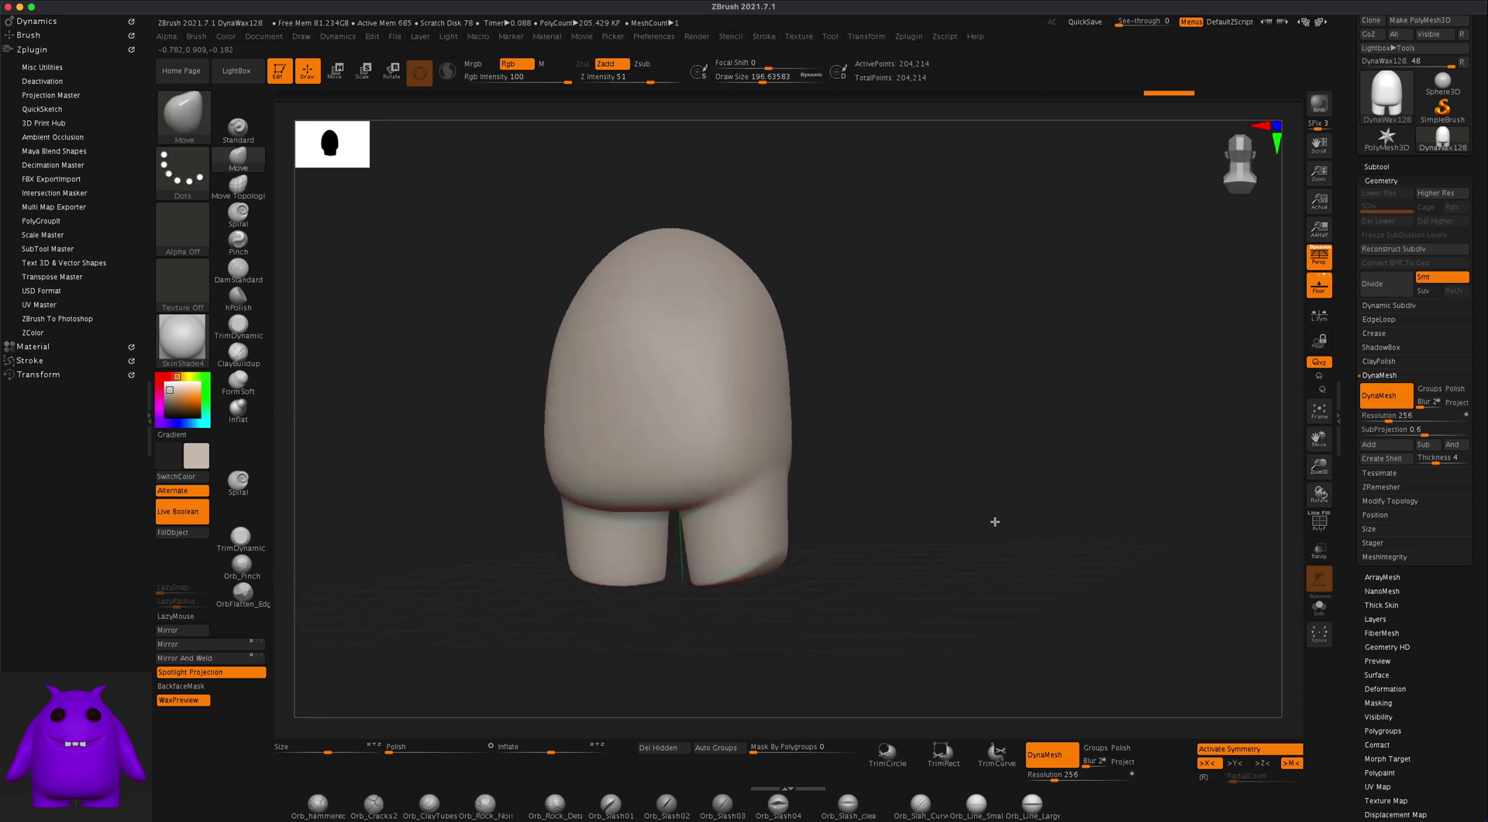
pyautogui.keyDown('shift'); pyautogui.moveTo(781, 521); pyautogui.dragTo(733, 543); pyautogui.keyUp('shift')
# Turn off perspective and cut the bottoms of both legs flat with a straight cut from the front view
pyautogui.moveTo(955, 496); pyautogui.dragTo(852, 496)
pyautogui.moveTo(1076, 521)
pyautogui.keyDown('alt'); pyautogui.mouseDown()
pyautogui.moveTo(932, 520)
pyautogui.moveTo(1008, 512)
pyautogui.mouseUp(); pyautogui.keyUp('alt')
pyautogui.click(1318, 257)
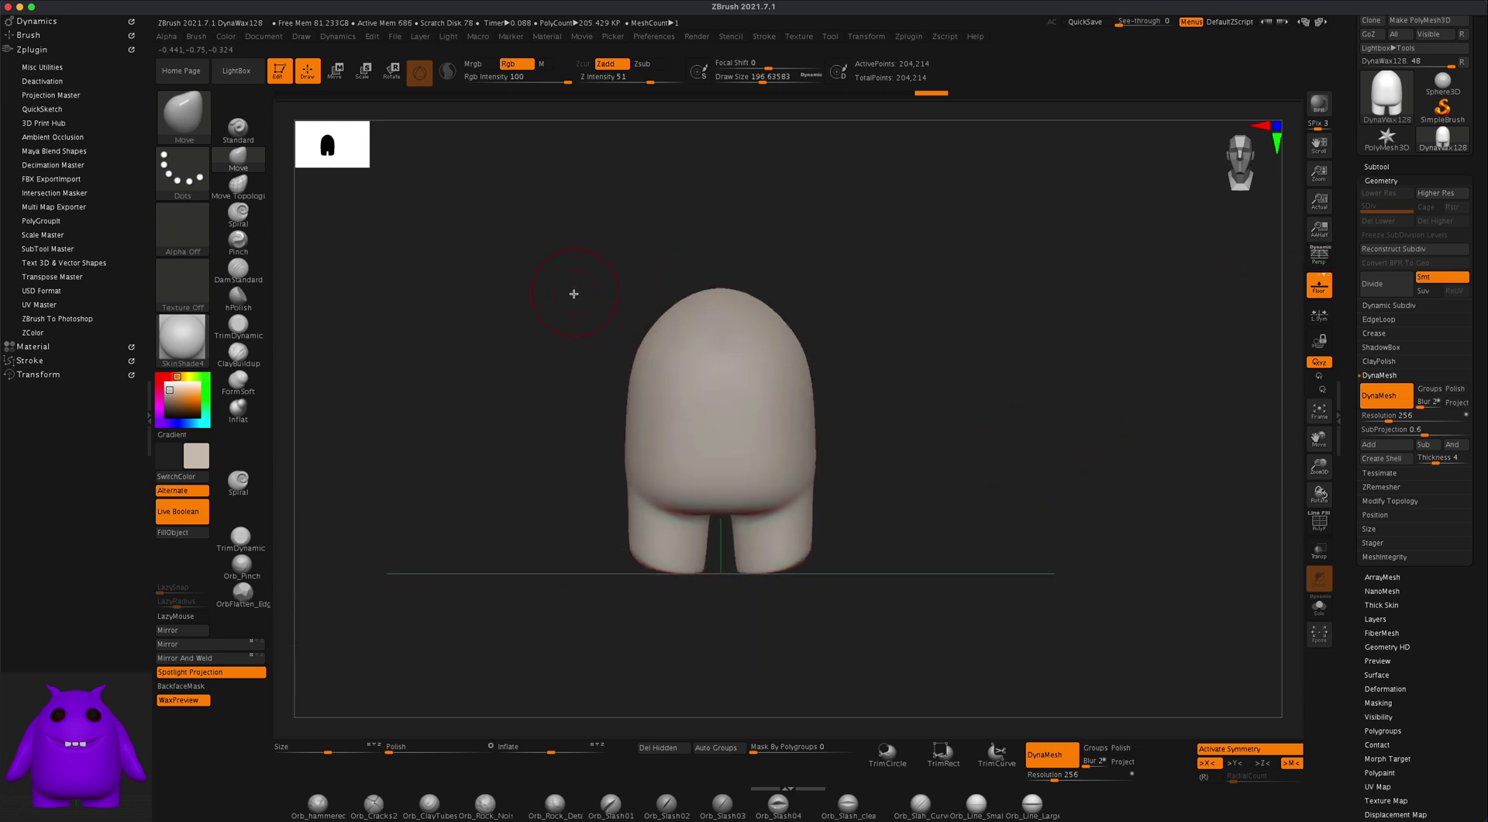
pyautogui.hotkey('ctrl', 'shift')
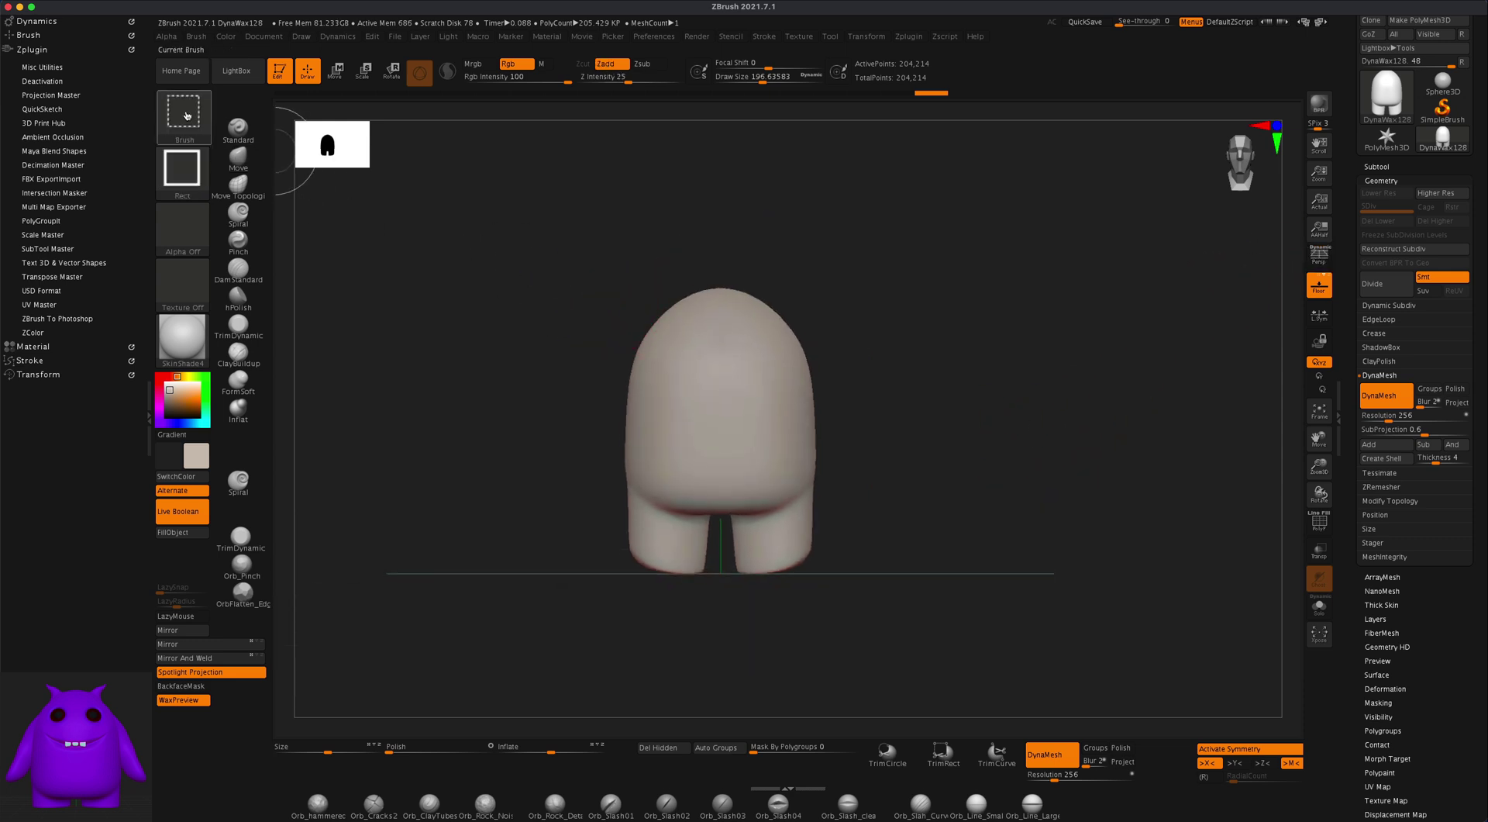
pyautogui.click(186, 115)
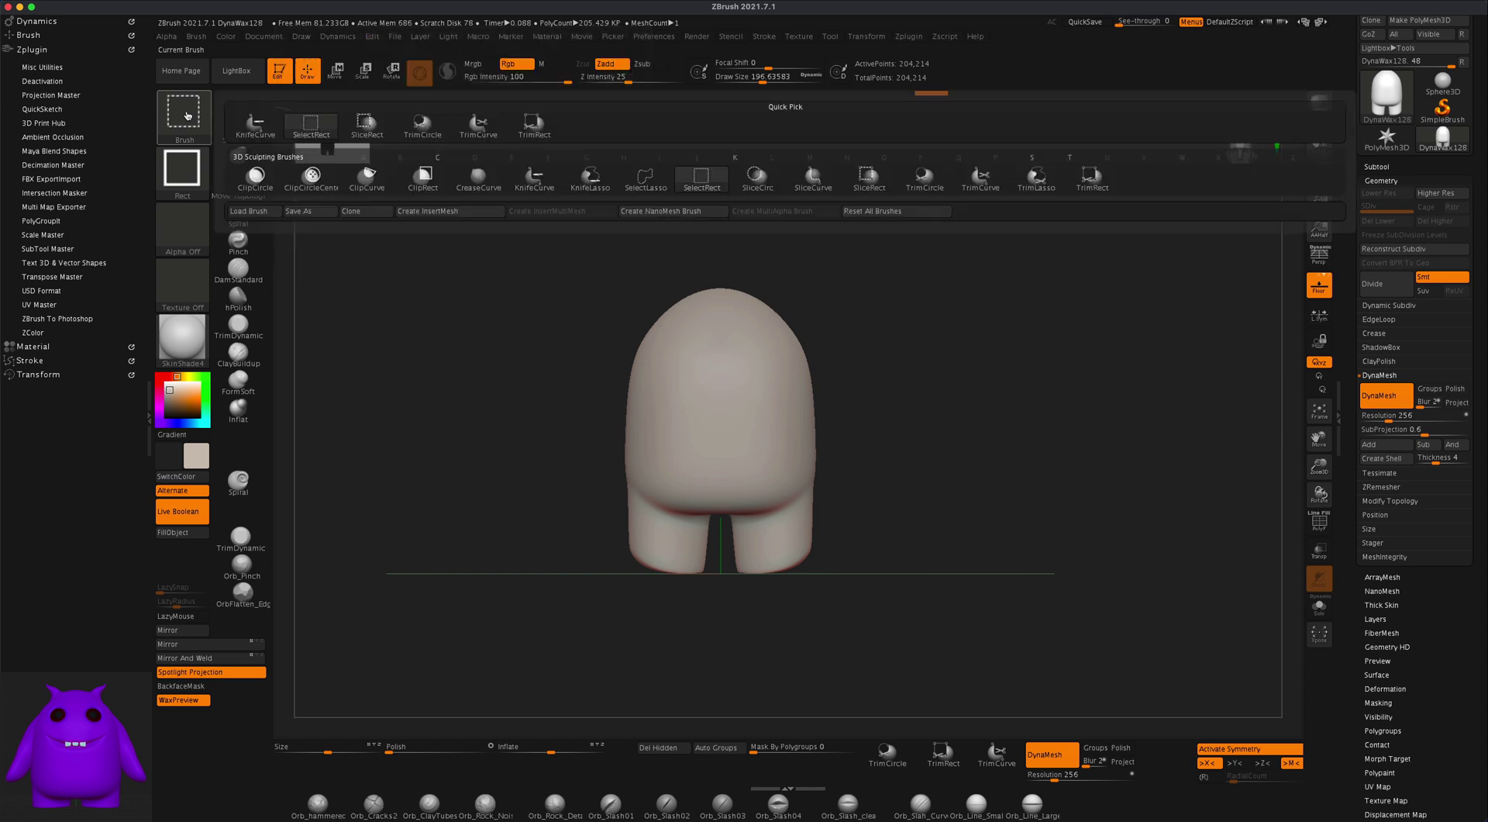
pyautogui.press('ctrl')
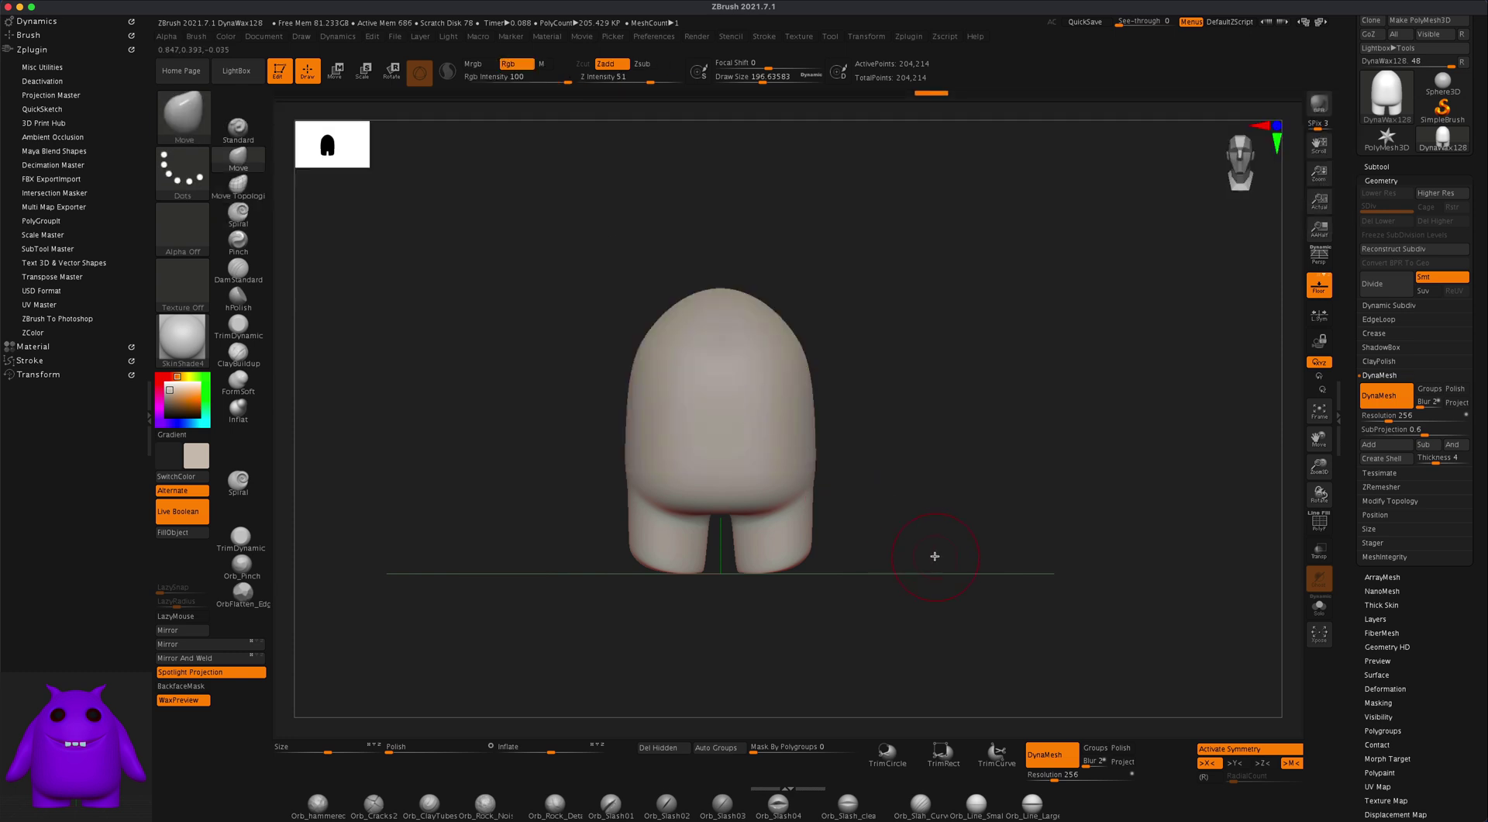
pyautogui.moveTo(994, 532)
pyautogui.keyDown('ctrl'); pyautogui.keyDown('shift'); pyautogui.mouseDown()
pyautogui.moveTo(483, 514)
pyautogui.moveTo(542, 455)
pyautogui.moveTo(528, 429)
pyautogui.moveTo(516, 462)
pyautogui.moveTo(552, 498)
pyautogui.moveTo(522, 493)
pyautogui.mouseUp(); pyautogui.keyUp('shift'); pyautogui.keyUp('ctrl')
# Smooth the flat cut undersides of both legs
pyautogui.moveTo(975, 525); pyautogui.dragTo(978, 461)
pyautogui.moveTo(962, 530); pyautogui.dragTo(959, 473)
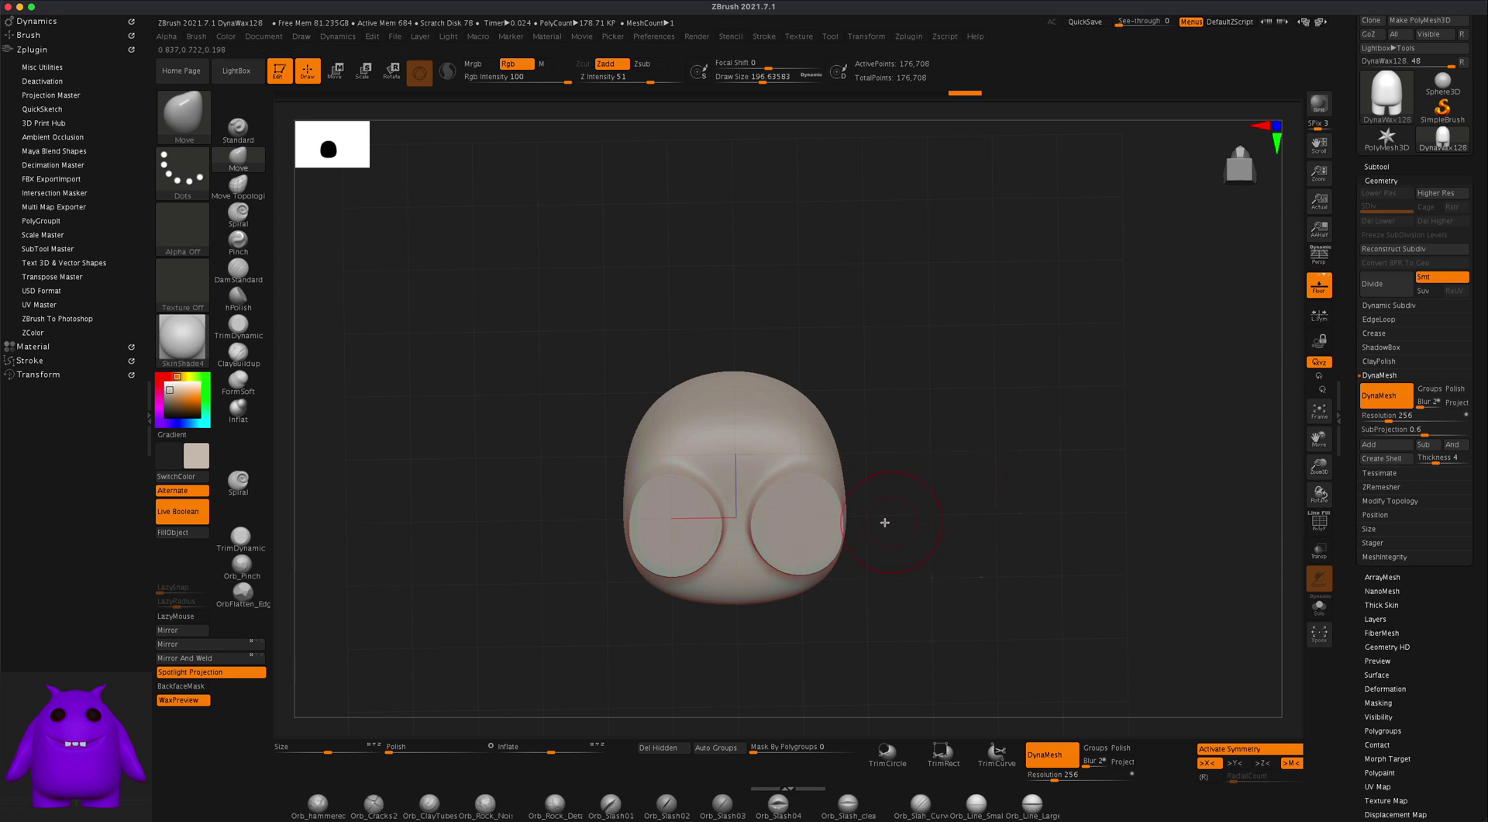
pyautogui.press('shift')
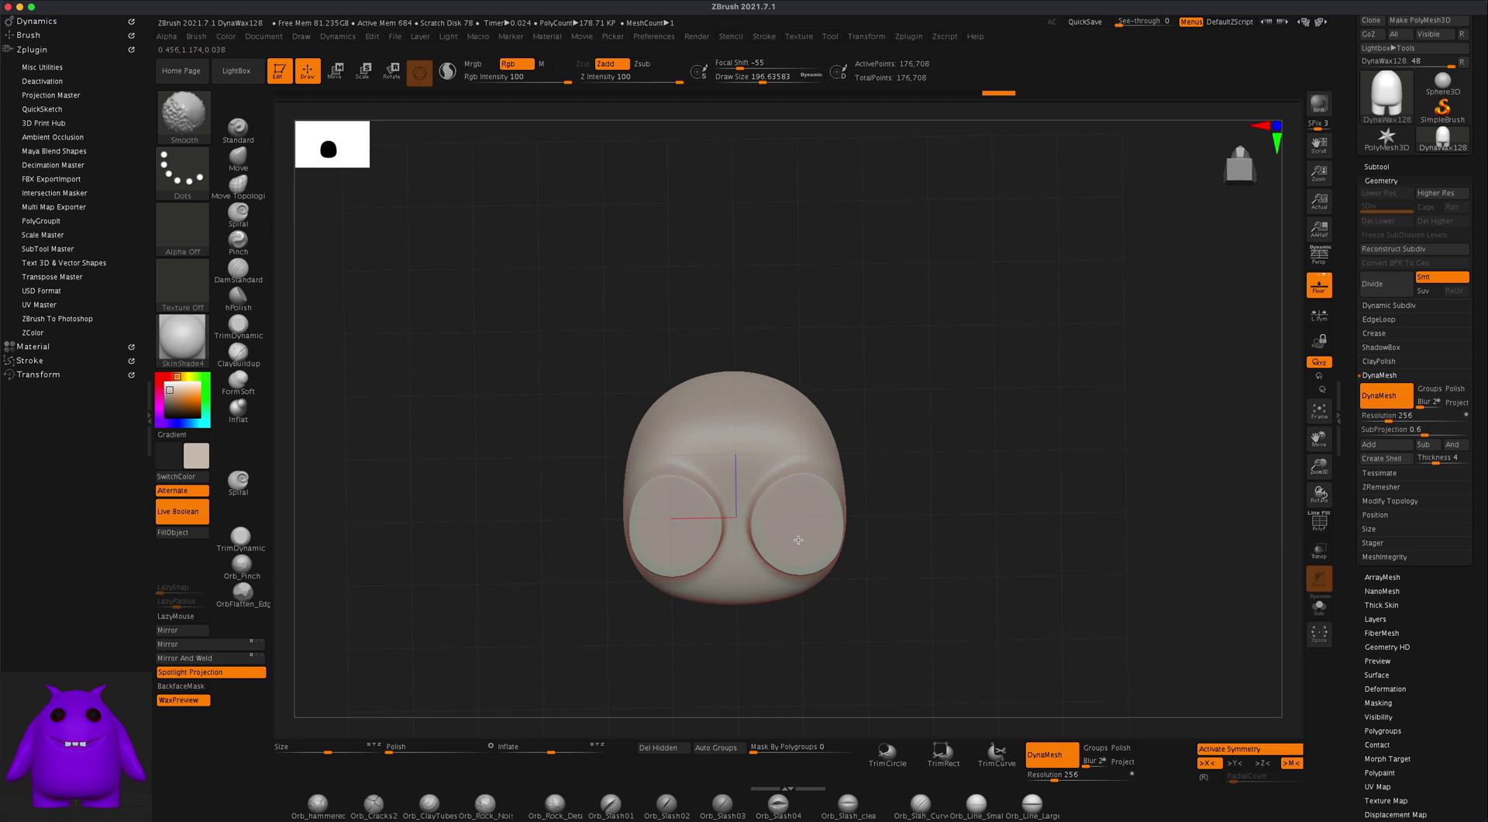
pyautogui.moveTo(920, 465)
pyautogui.mouseDown()
pyautogui.moveTo(920, 595)
pyautogui.moveTo(920, 492)
pyautogui.mouseUp()
pyautogui.press('shift')
pyautogui.moveTo(926, 543)
pyautogui.mouseDown()
pyautogui.moveTo(930, 591)
pyautogui.moveTo(924, 512)
pyautogui.moveTo(978, 519)
pyautogui.mouseUp()
pyautogui.moveTo(956, 458); pyautogui.dragTo(962, 489)
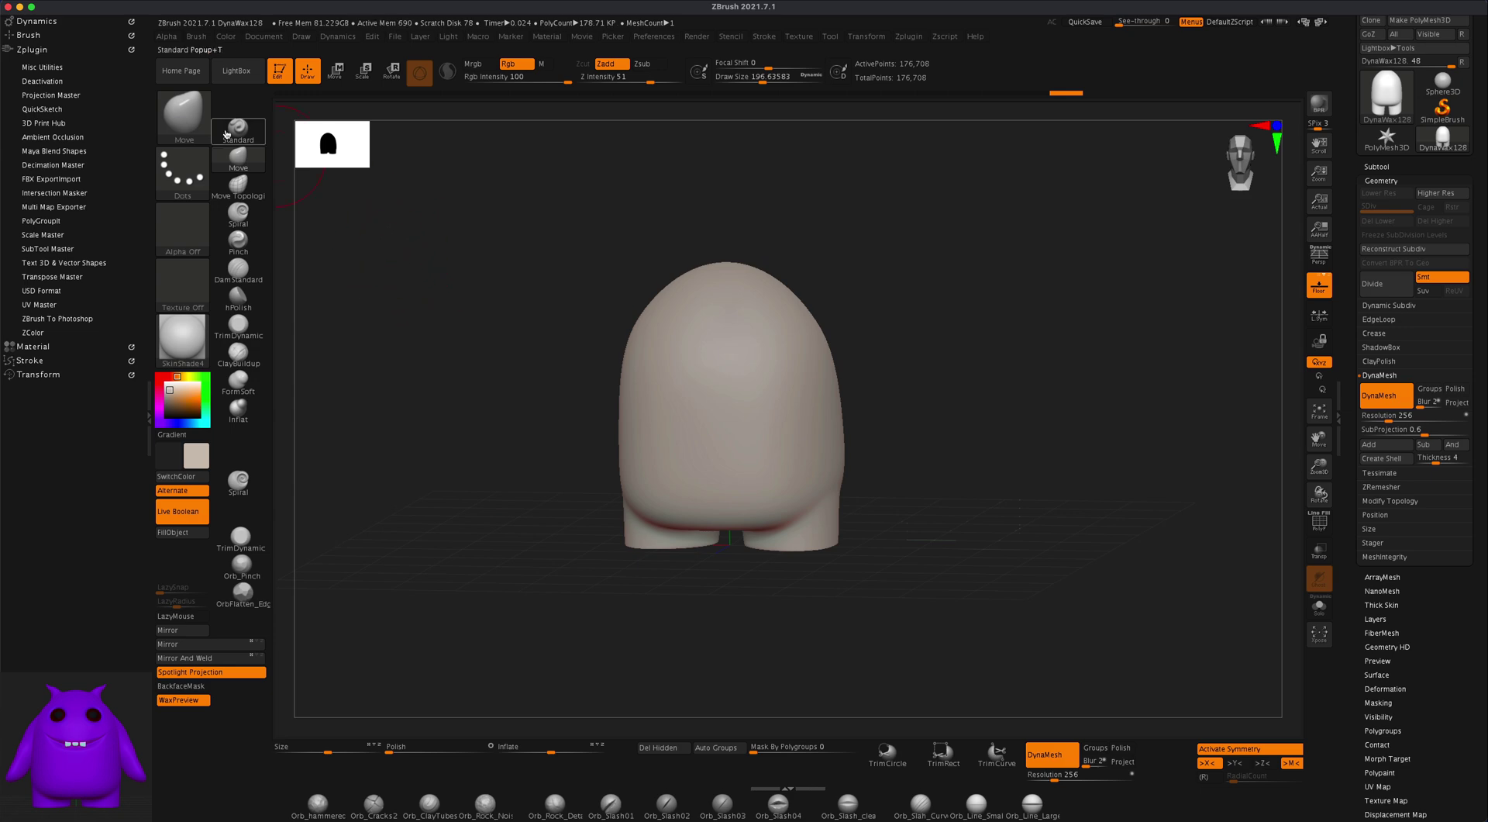
# Select the SnakeCactus brush and turn on Sculptris Pro mode
pyautogui.click(187, 118)
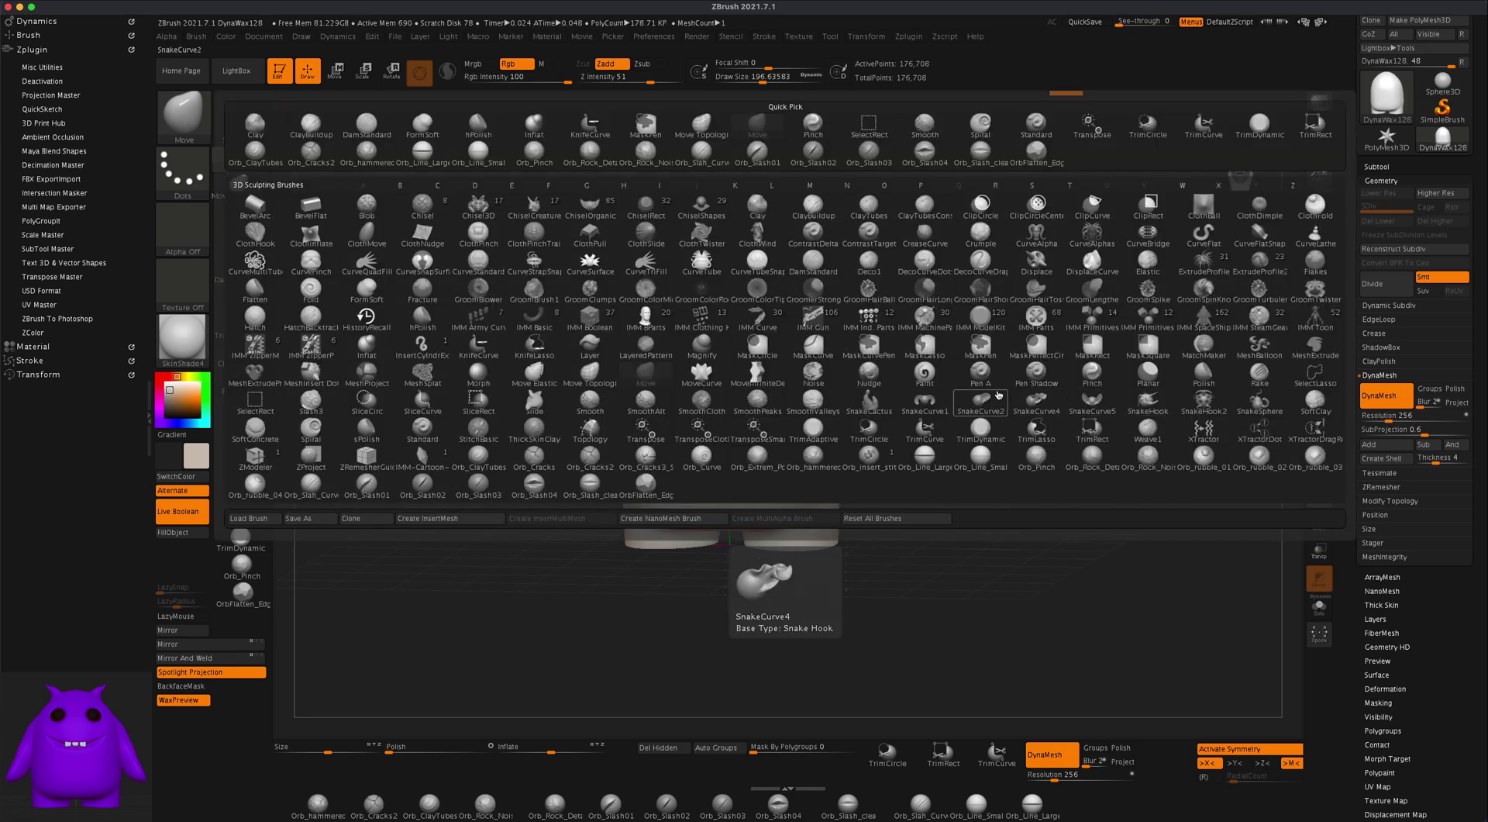
pyautogui.click(868, 399)
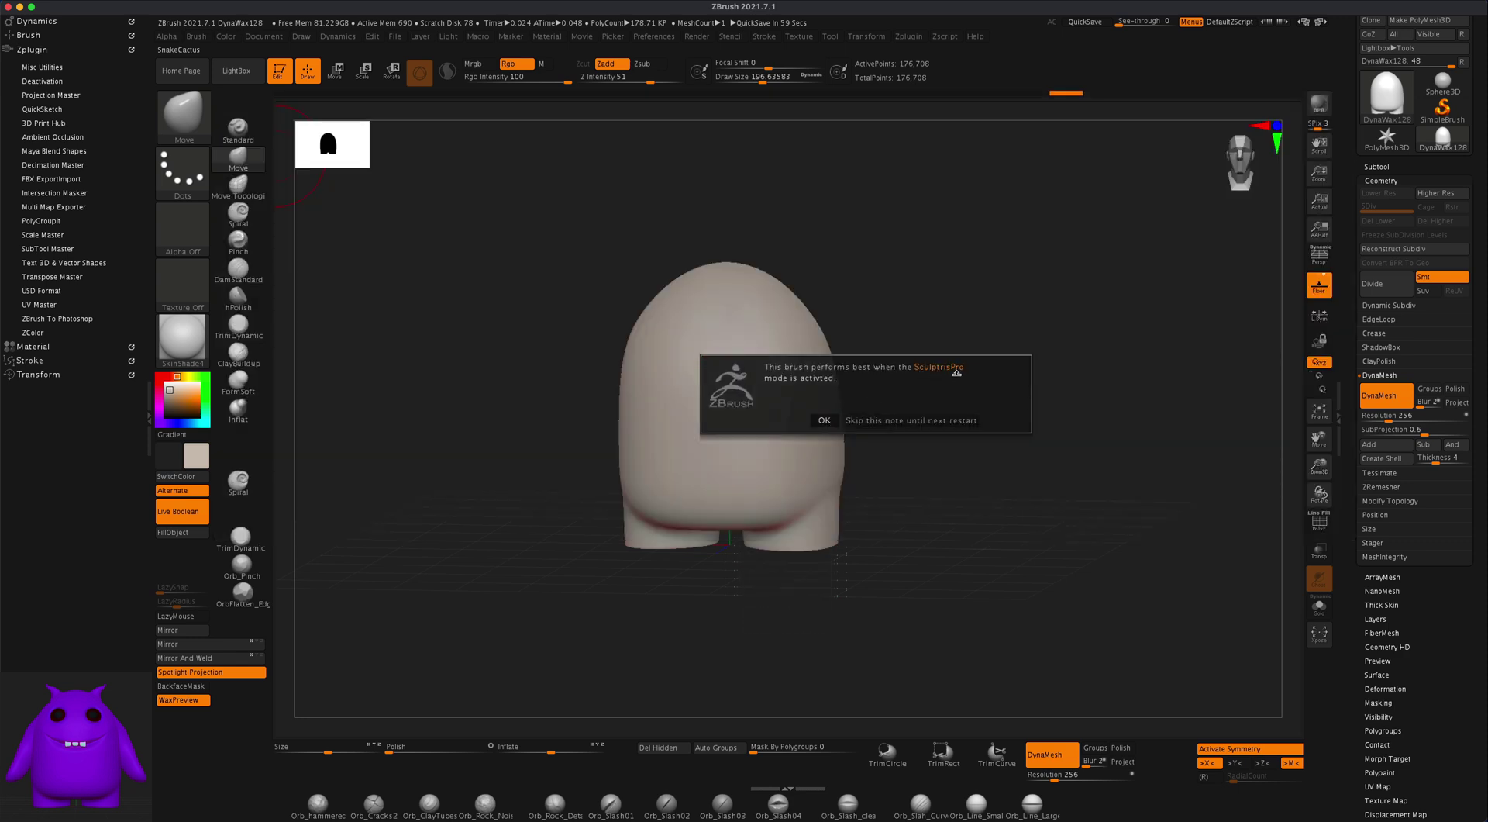
pyautogui.click(447, 71)
pyautogui.moveTo(930, 353); pyautogui.dragTo(916, 358)
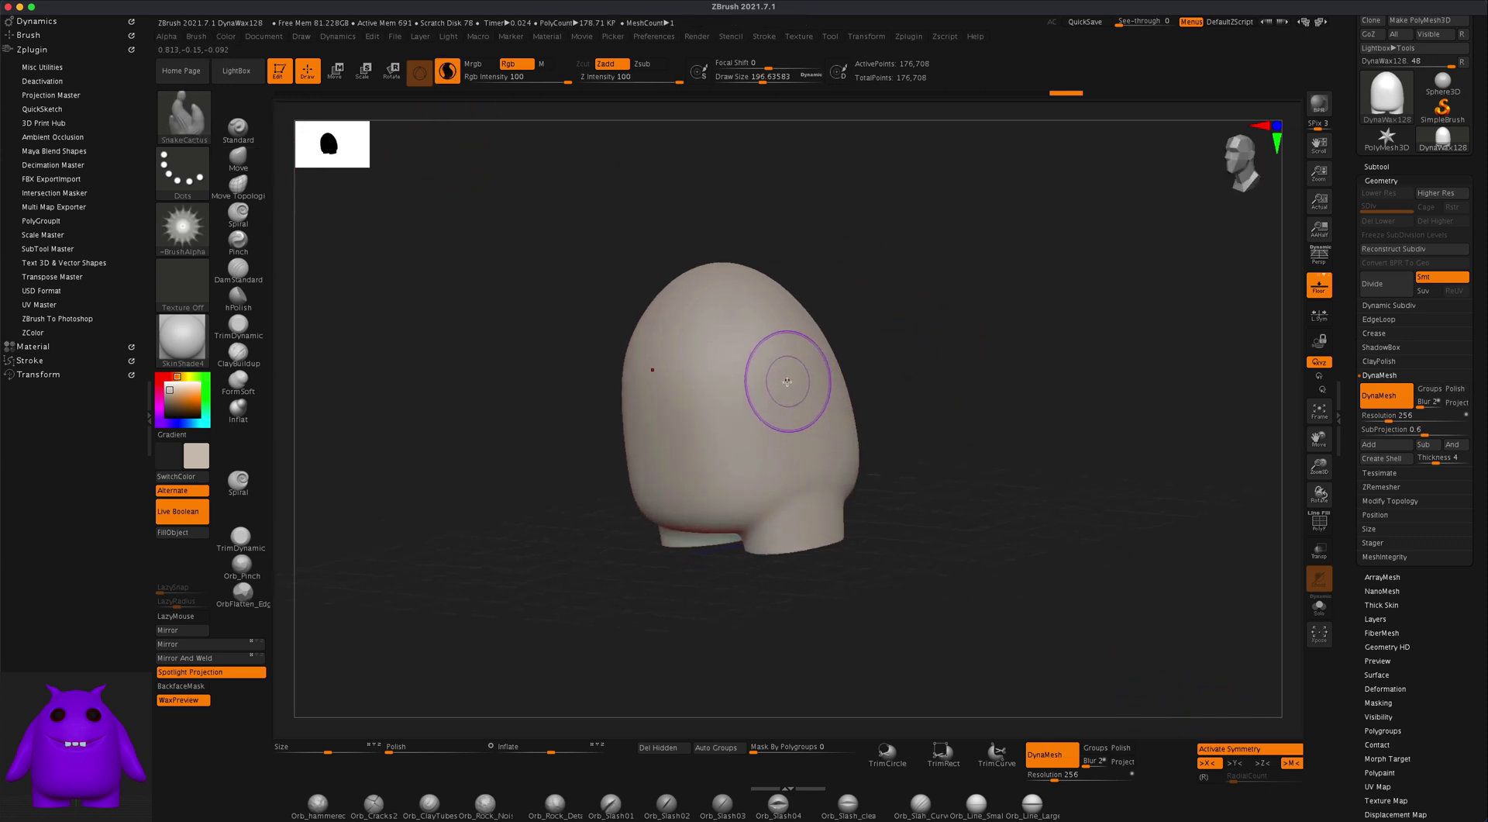
pyautogui.moveTo(787, 382); pyautogui.dragTo(944, 436)
pyautogui.hotkey('ctrl', 'z')
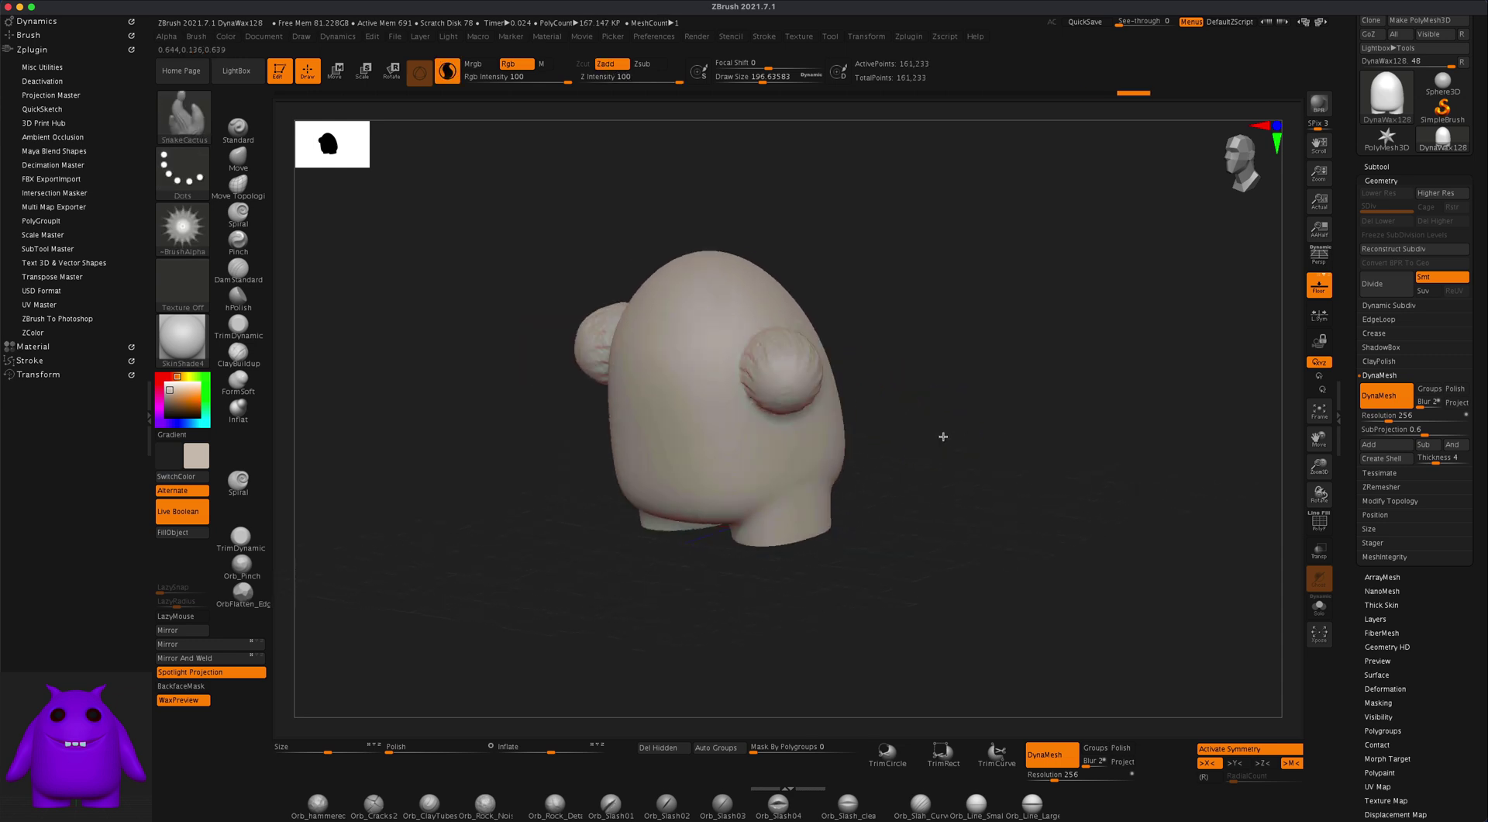
pyautogui.hotkey('ctrl', 'z')
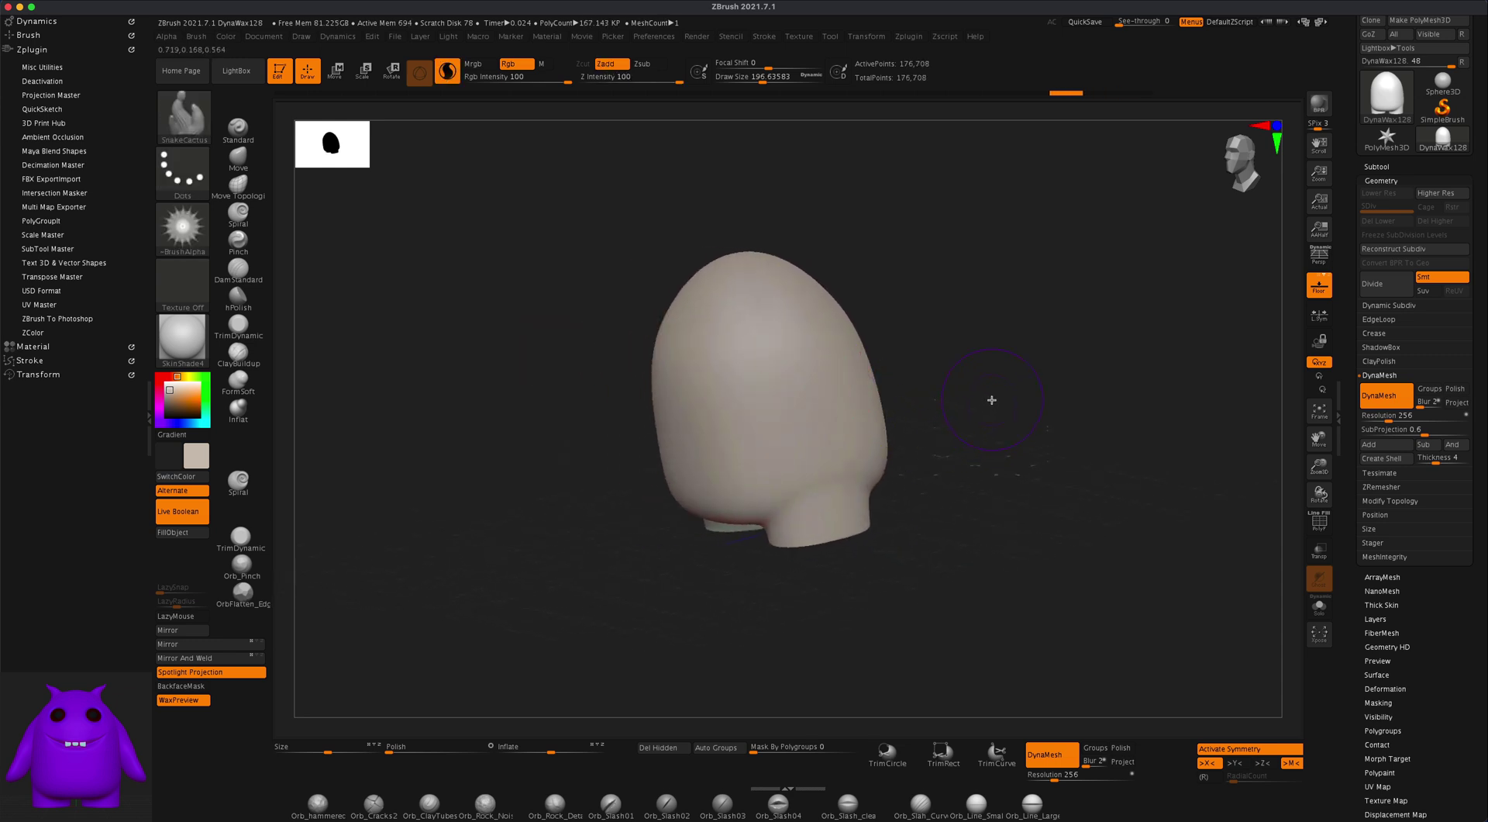
# Pull two symmetrical arms straight out from the body's upper sides at a draw size of about 163
pyautogui.press('s')
pyautogui.moveTo(992, 400); pyautogui.dragTo(987, 400)
pyautogui.moveTo(1028, 500); pyautogui.dragTo(949, 496)
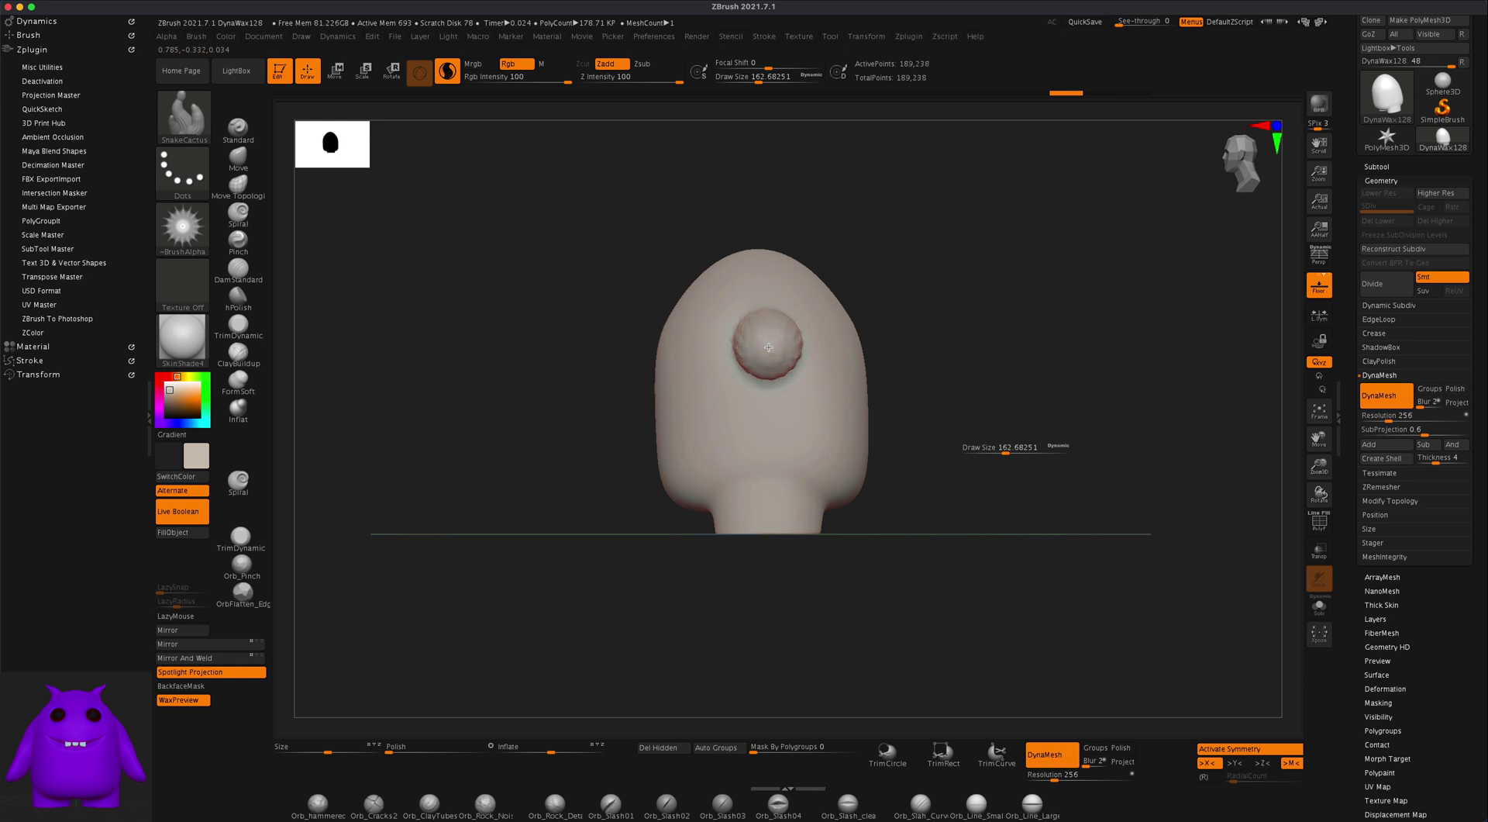
pyautogui.moveTo(770, 348)
pyautogui.mouseDown()
pyautogui.moveTo(1065, 436)
pyautogui.moveTo(946, 462)
pyautogui.moveTo(760, 362)
pyautogui.moveTo(773, 345)
pyautogui.moveTo(1063, 435)
pyautogui.moveTo(1074, 506)
pyautogui.moveTo(1056, 502)
pyautogui.moveTo(1059, 469)
pyautogui.moveTo(1040, 487)
pyautogui.moveTo(1026, 469)
pyautogui.moveTo(1052, 471)
pyautogui.mouseUp()
pyautogui.hotkey('ctrl', 'z')
pyautogui.moveTo(914, 463); pyautogui.dragTo(939, 471)
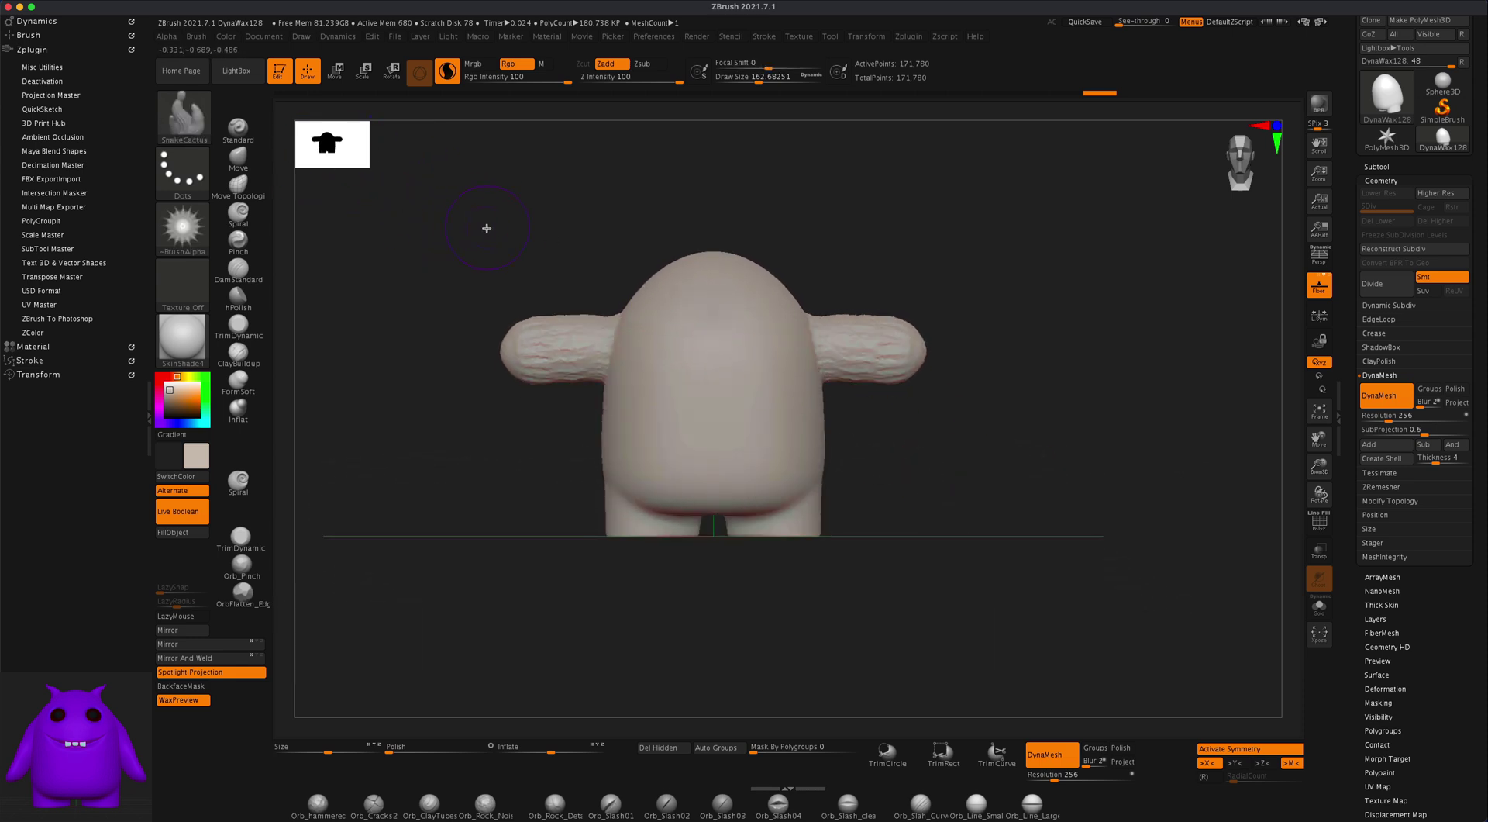
# Switch to the Standard brush and remesh the body and arms with DynaMesh
pyautogui.click(206, 130)
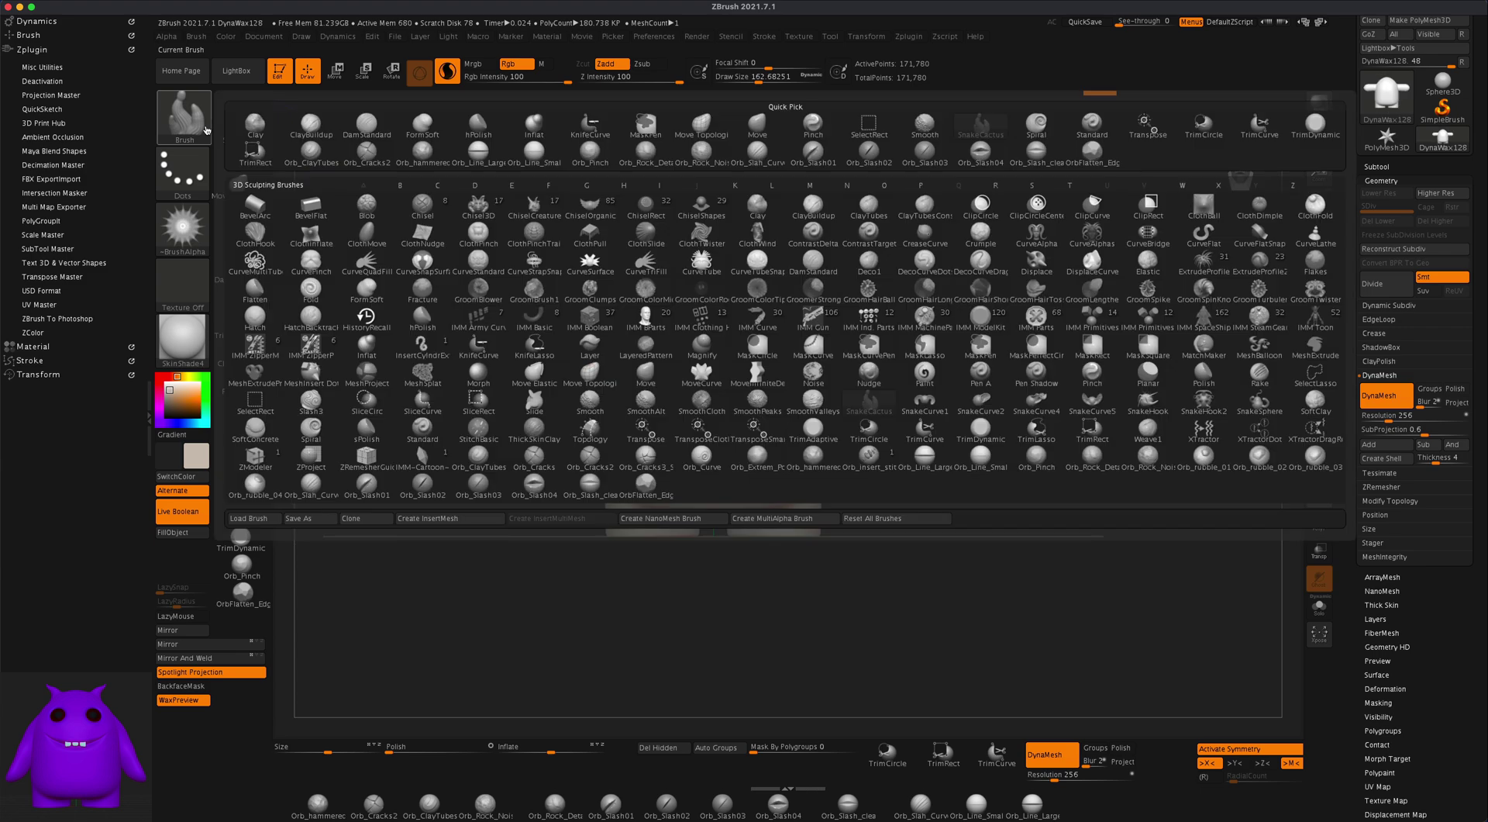
pyautogui.click(1092, 124)
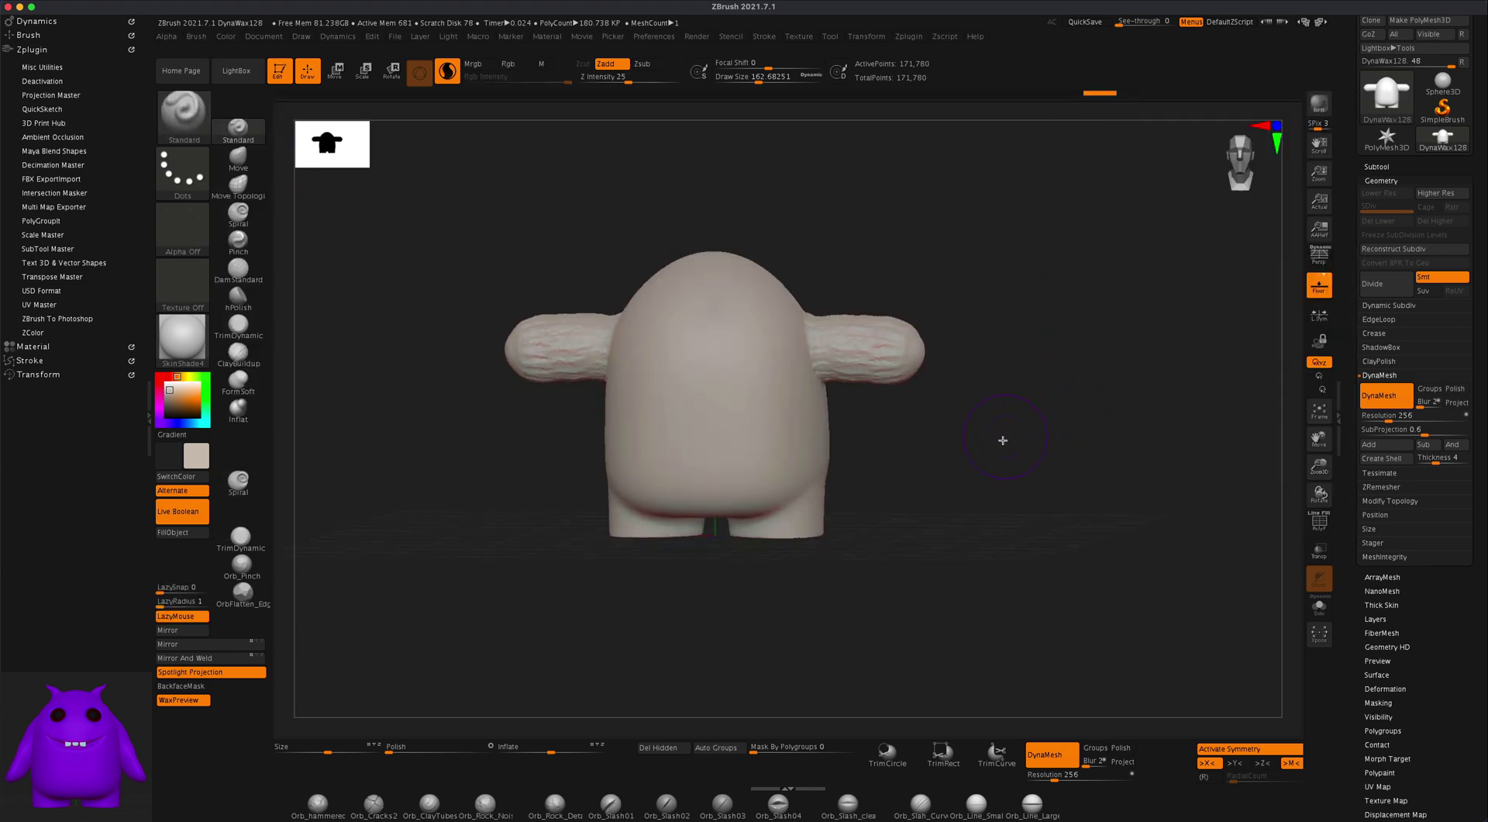
pyautogui.keyDown('ctrl'); pyautogui.moveTo(1010, 289); pyautogui.dragTo(1147, 439); pyautogui.keyUp('ctrl')
# Turn off Sculptris Pro and smooth the ridges on both arms, front and back, at a draw size of about 280
pyautogui.press('s')
pyautogui.moveTo(928, 423); pyautogui.dragTo(941, 423)
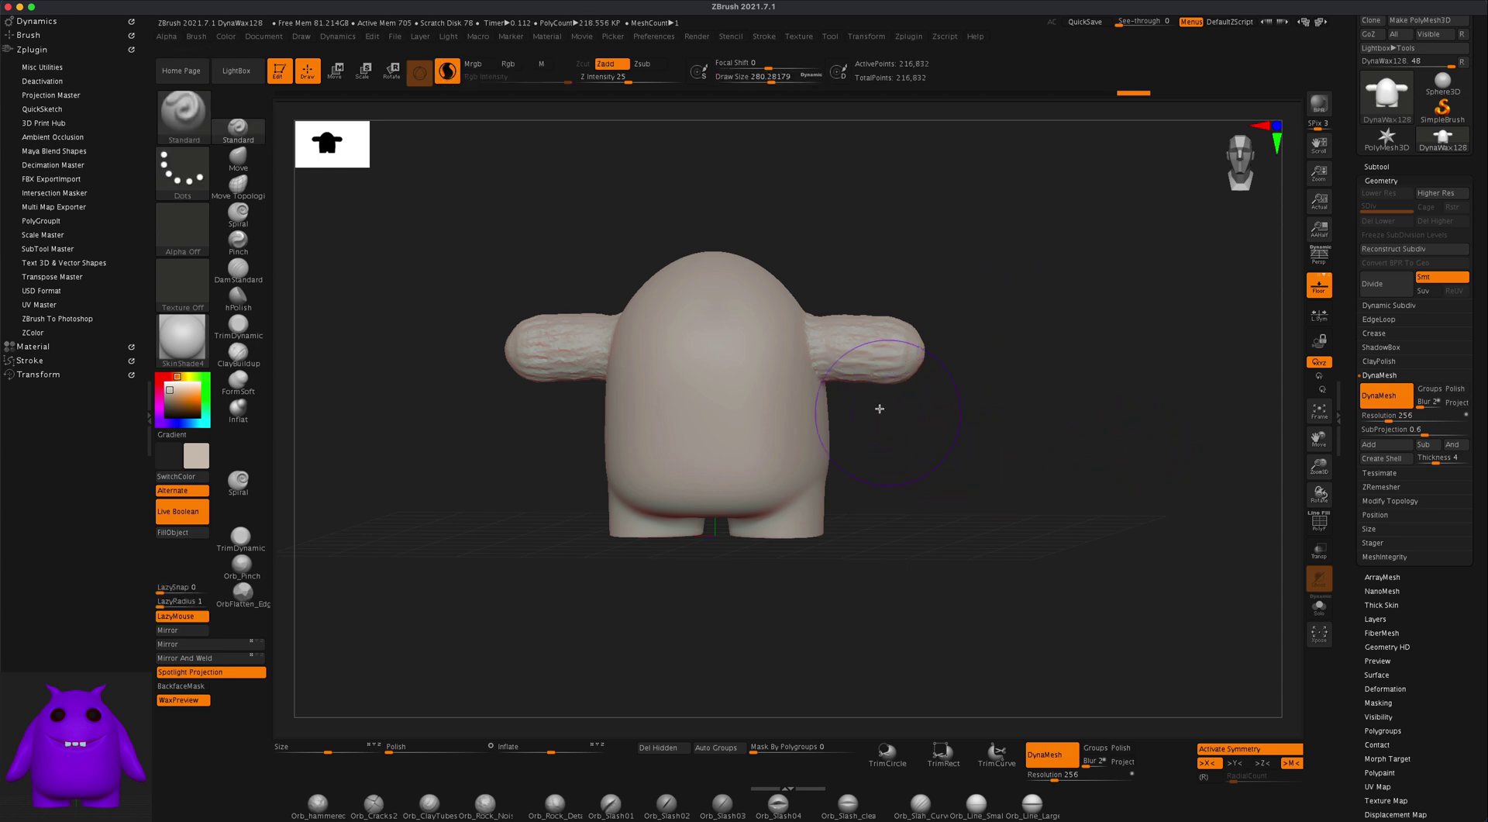
pyautogui.click(451, 81)
pyautogui.moveTo(837, 206); pyautogui.dragTo(1009, 289)
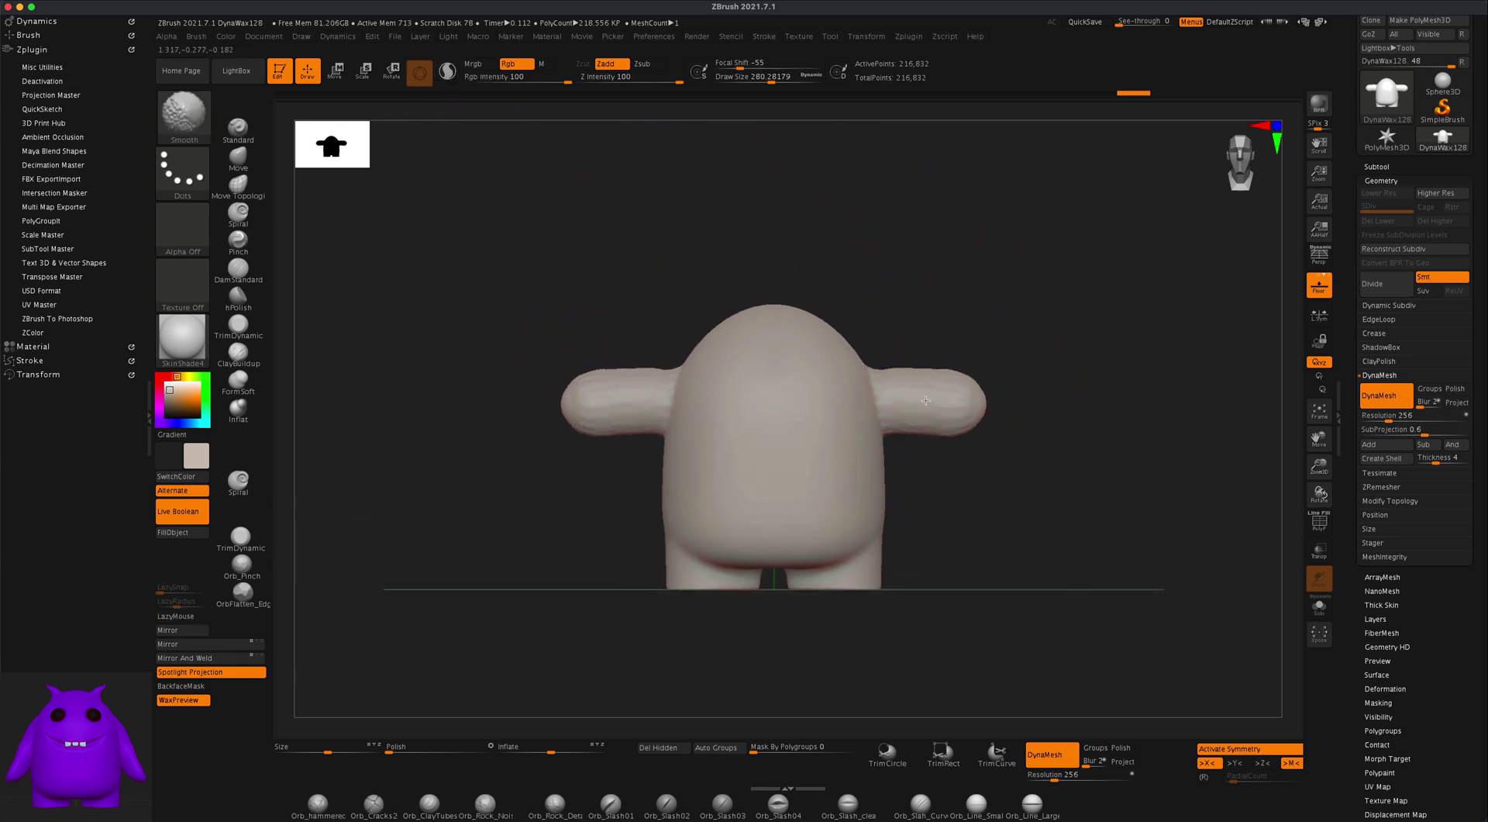
pyautogui.keyDown('shift'); pyautogui.moveTo(926, 400); pyautogui.dragTo(883, 404); pyautogui.keyUp('shift')
pyautogui.moveTo(1096, 498); pyautogui.dragTo(969, 507)
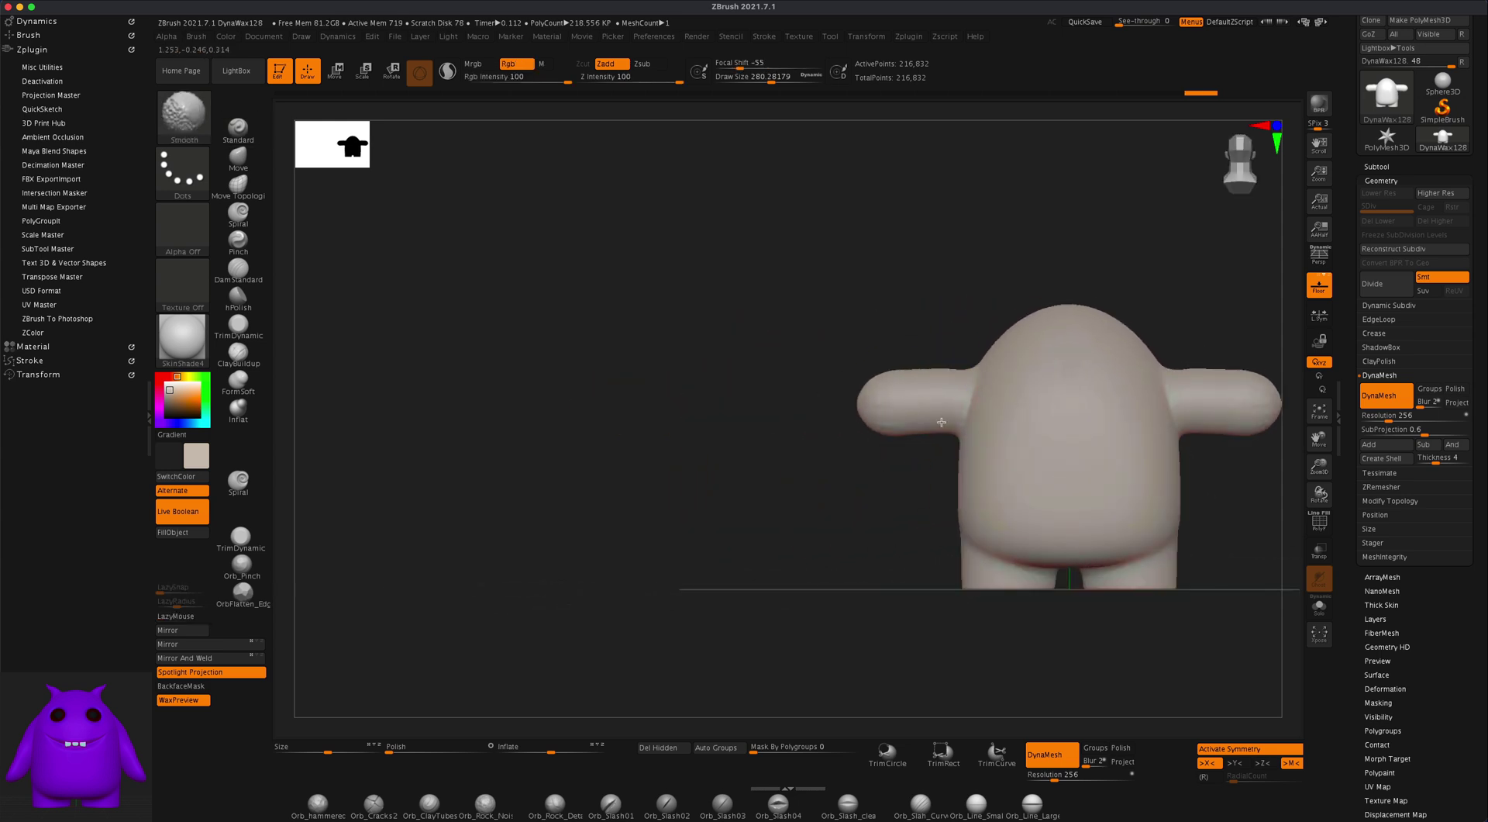
pyautogui.keyDown('shift'); pyautogui.moveTo(963, 408); pyautogui.dragTo(902, 409); pyautogui.keyUp('shift')
pyautogui.moveTo(659, 455); pyautogui.dragTo(851, 446)
pyautogui.moveTo(988, 516)
pyautogui.keyDown('alt'); pyautogui.mouseDown()
pyautogui.moveTo(1000, 535)
pyautogui.moveTo(981, 548)
pyautogui.moveTo(1065, 541)
pyautogui.mouseUp(); pyautogui.keyUp('alt')
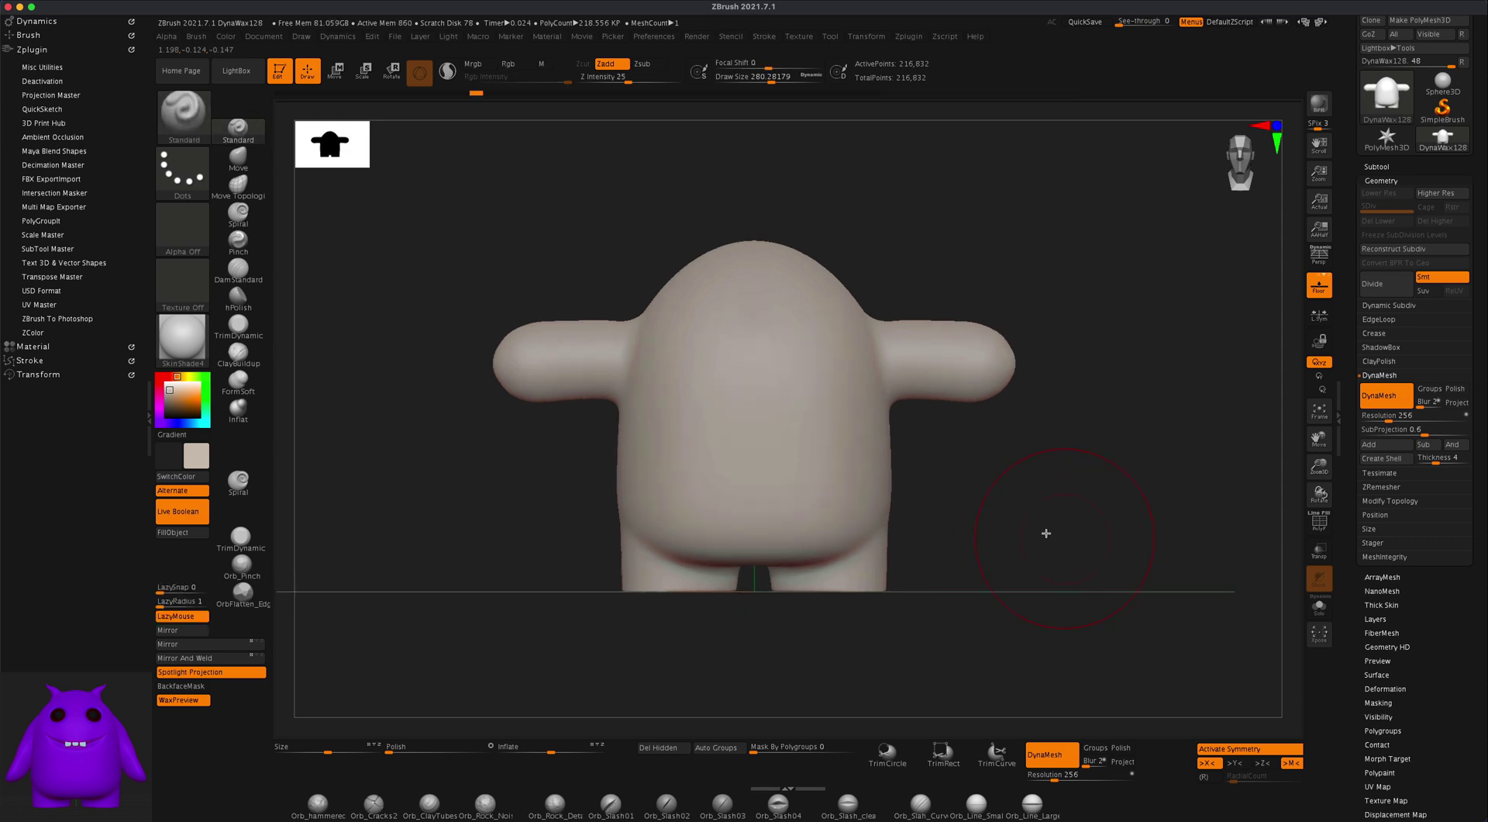
# Carve two symmetrical round eye sockets into the body's upper front with the Standard brush in Zsub mode at a draw size of about 90
pyautogui.moveTo(1046, 533)
pyautogui.mouseDown()
pyautogui.moveTo(1033, 519)
pyautogui.moveTo(1090, 565)
pyautogui.moveTo(1049, 538)
pyautogui.moveTo(1068, 500)
pyautogui.mouseUp()
pyautogui.press('s')
pyautogui.press('s')
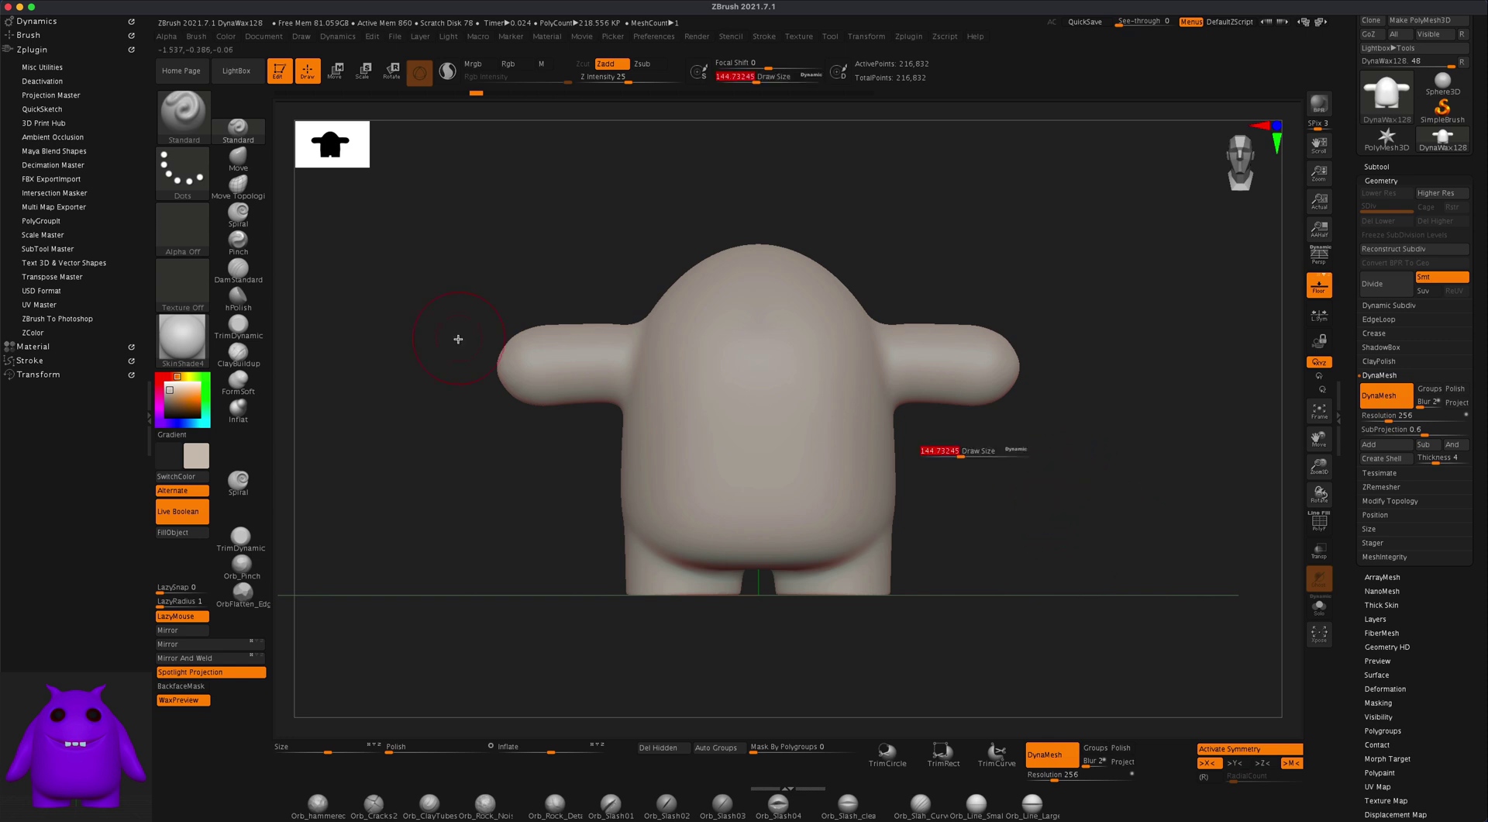
pyautogui.click(644, 65)
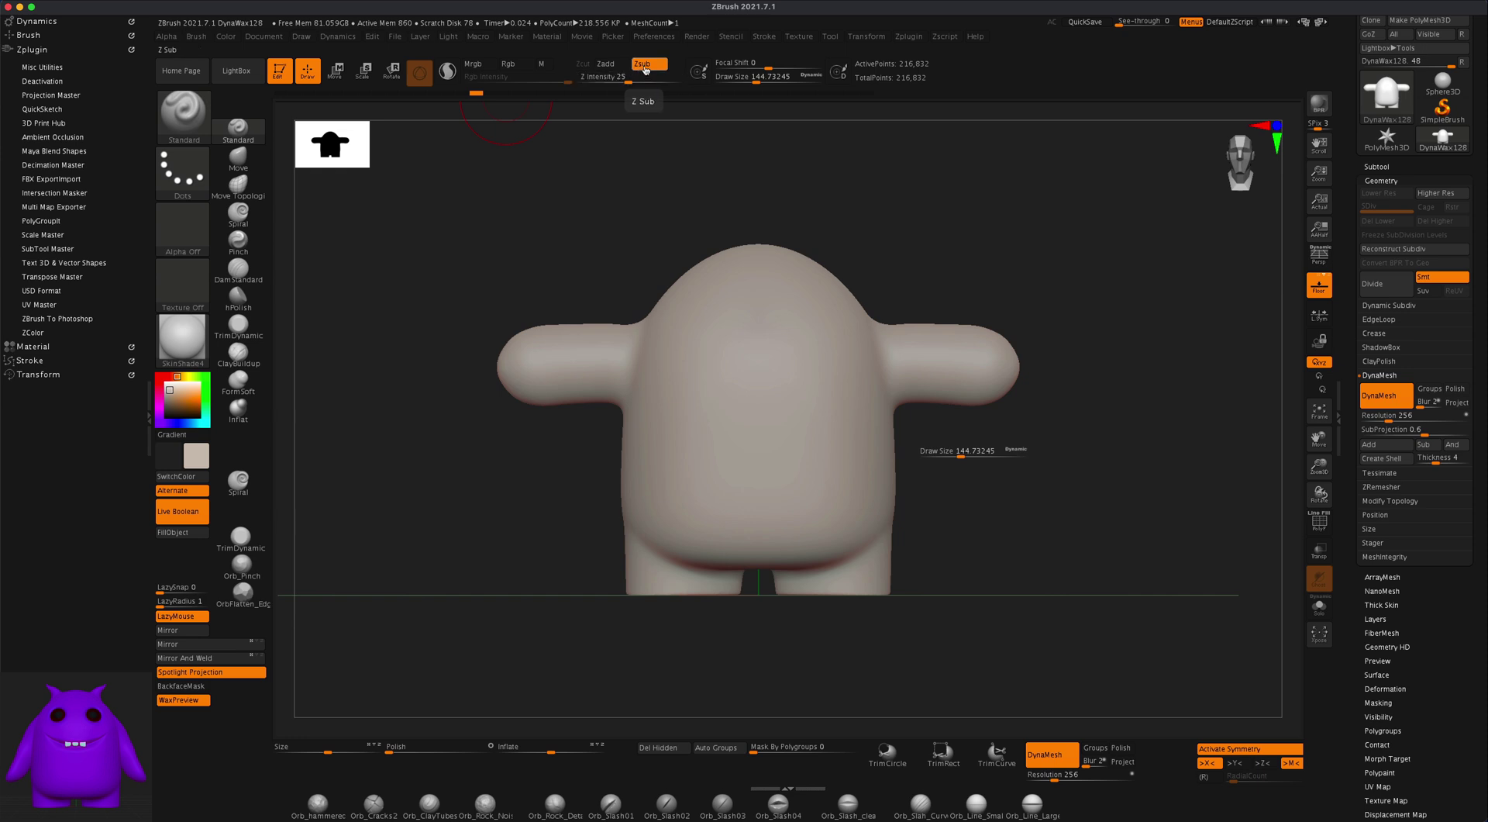
pyautogui.click(736, 77)
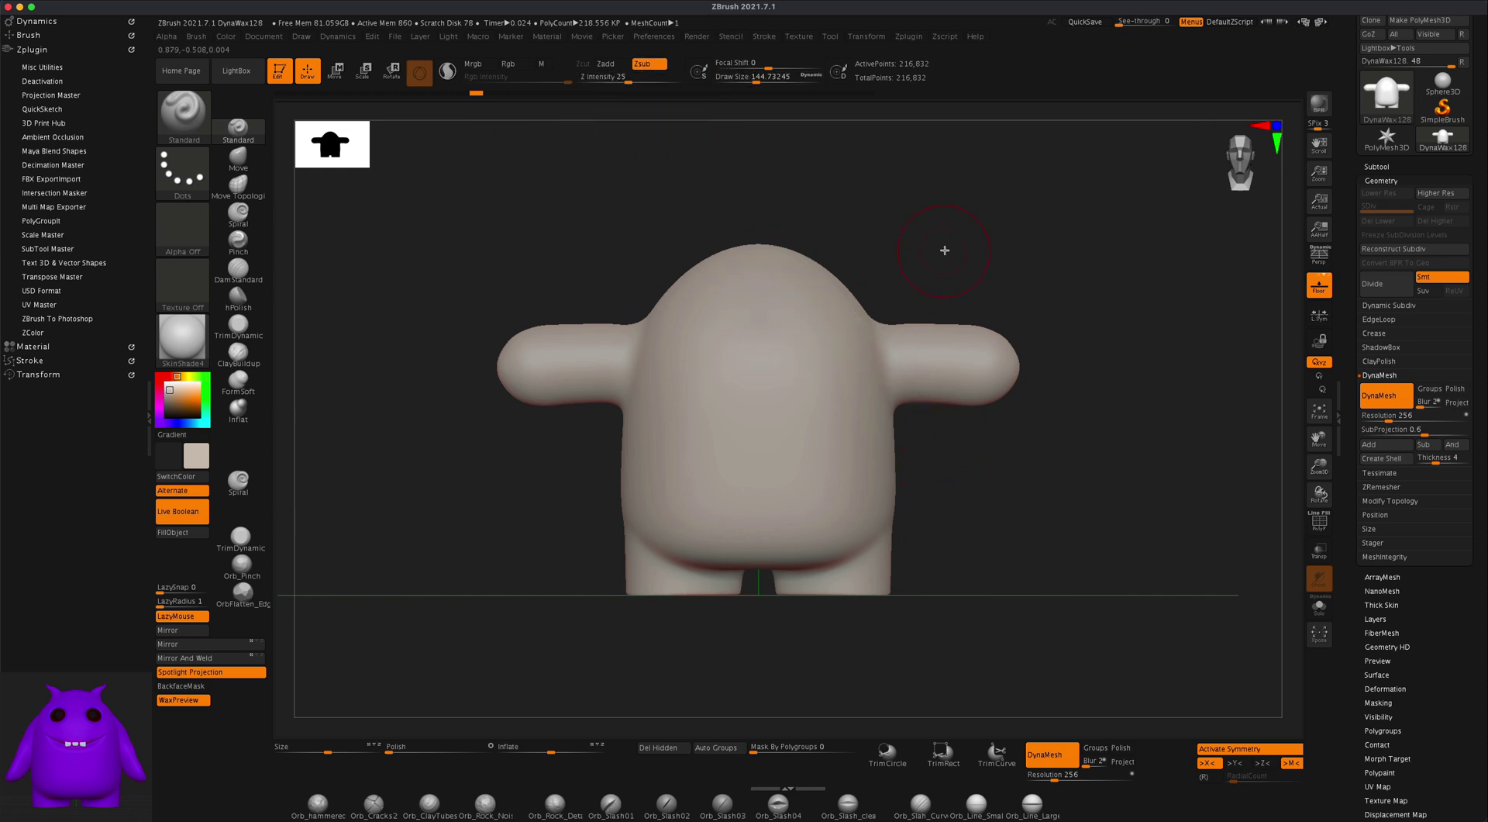
pyautogui.press('s')
pyautogui.moveTo(957, 245); pyautogui.dragTo(952, 245)
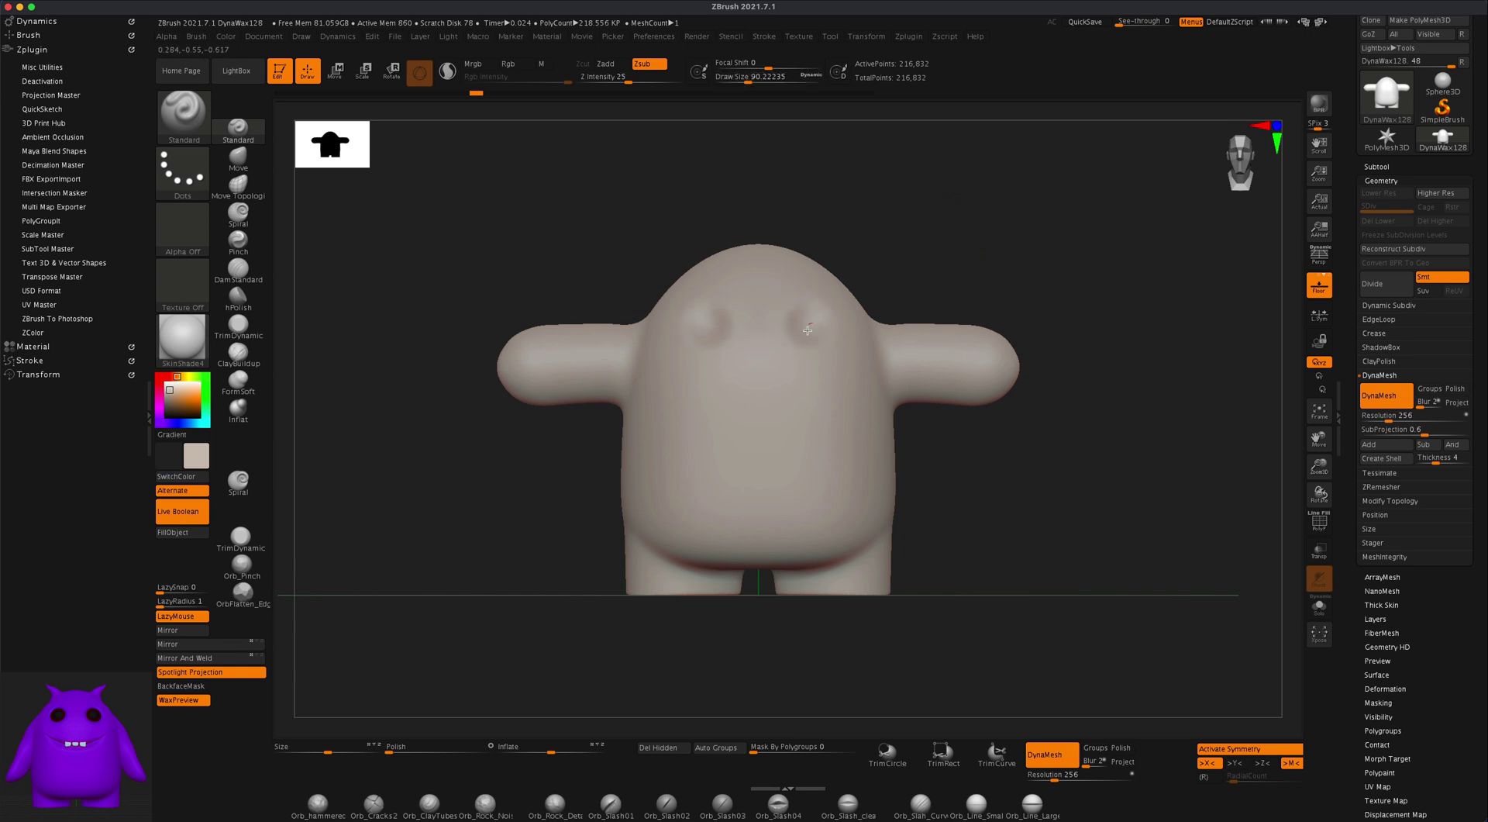
pyautogui.click(809, 328)
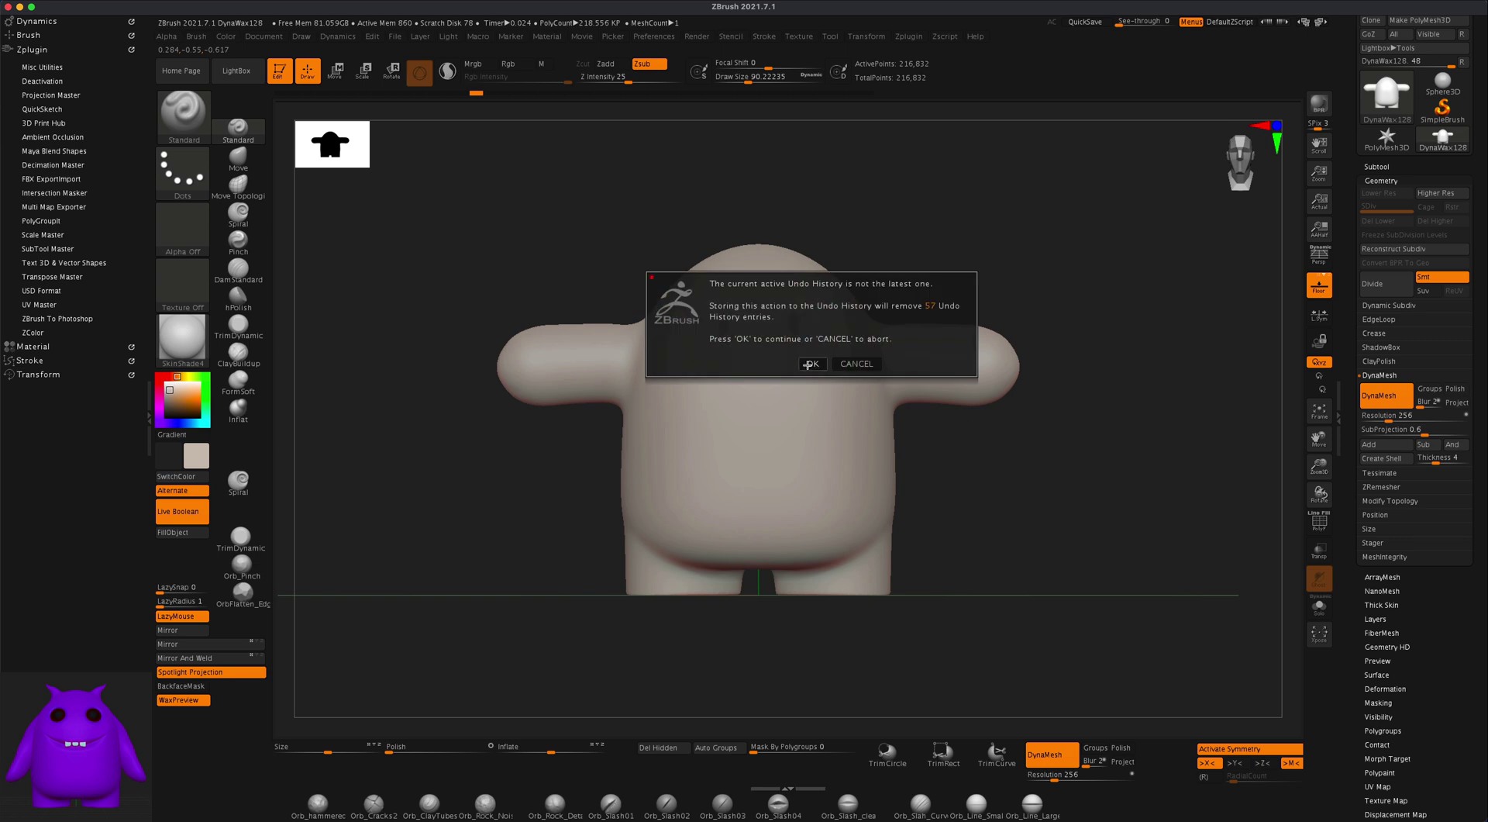
pyautogui.click(810, 364)
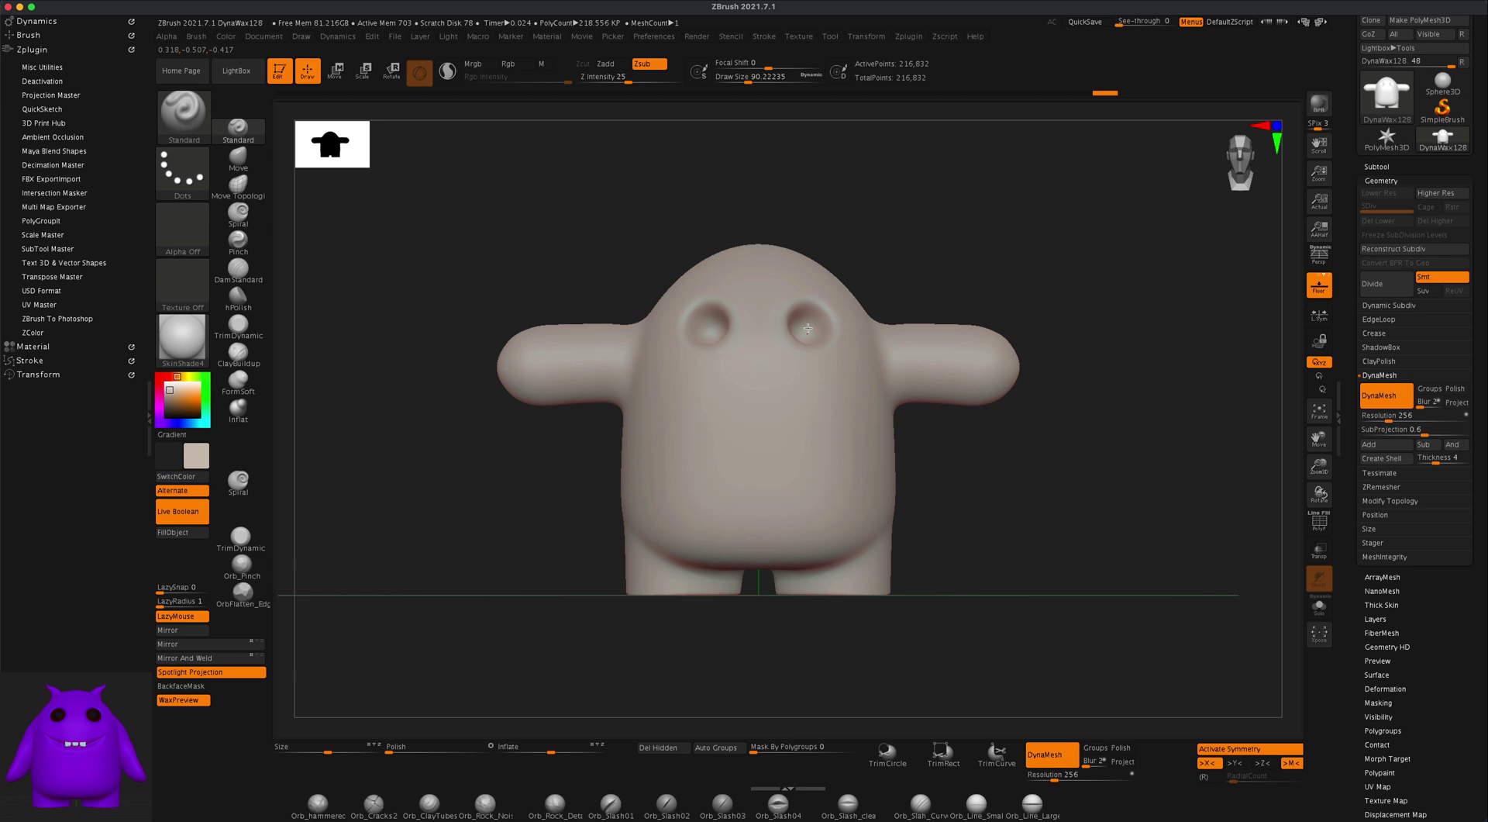
pyautogui.moveTo(922, 268)
pyautogui.mouseDown()
pyautogui.moveTo(970, 266)
pyautogui.moveTo(942, 261)
pyautogui.mouseUp()
pyautogui.moveTo(1020, 232); pyautogui.dragTo(1126, 333)
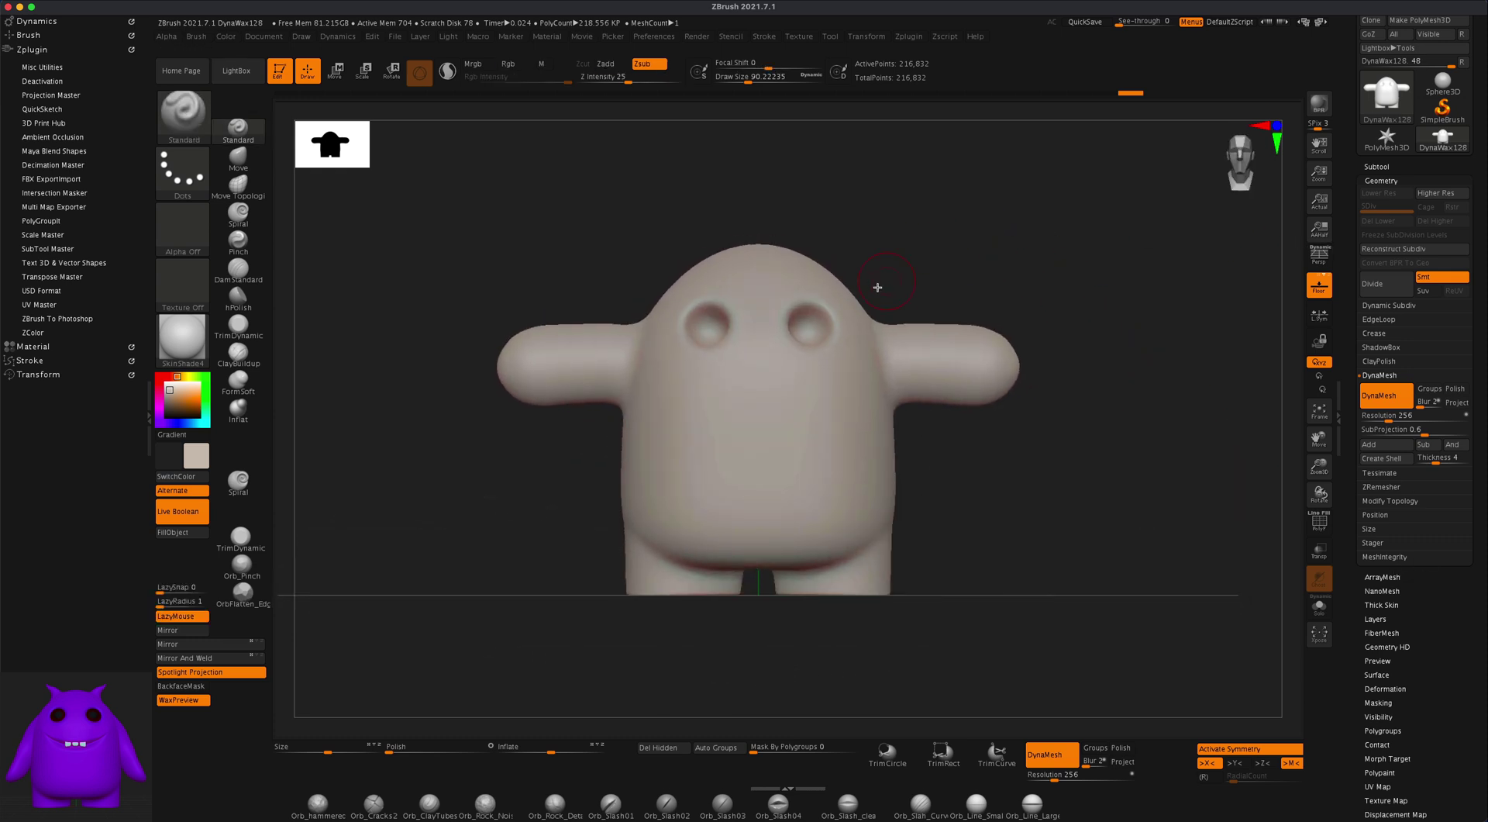
# Append a Sphere3D as a new subtool and make it the active subtool
pyautogui.click(1380, 167)
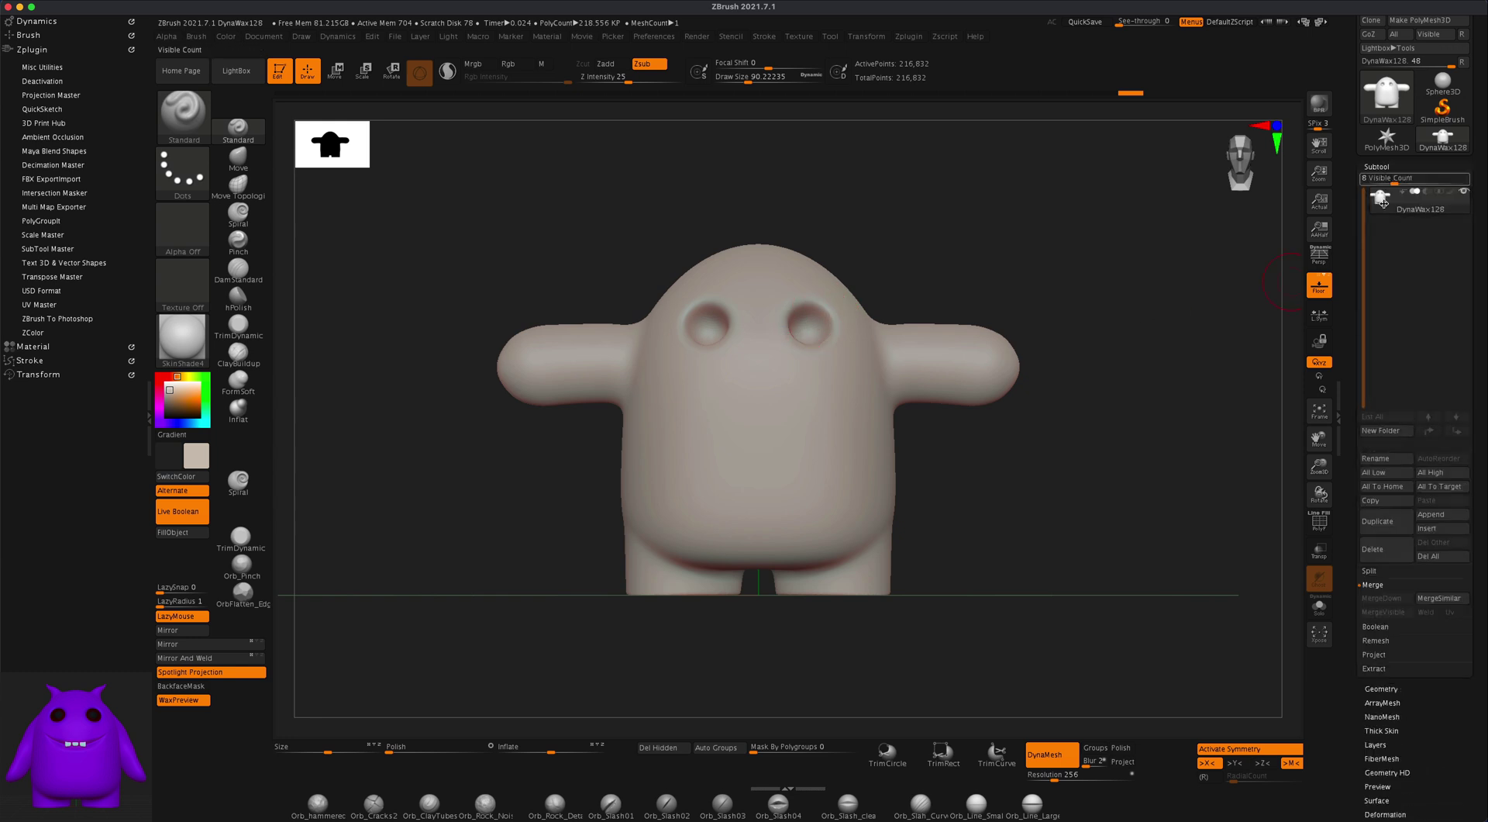
pyautogui.click(1443, 514)
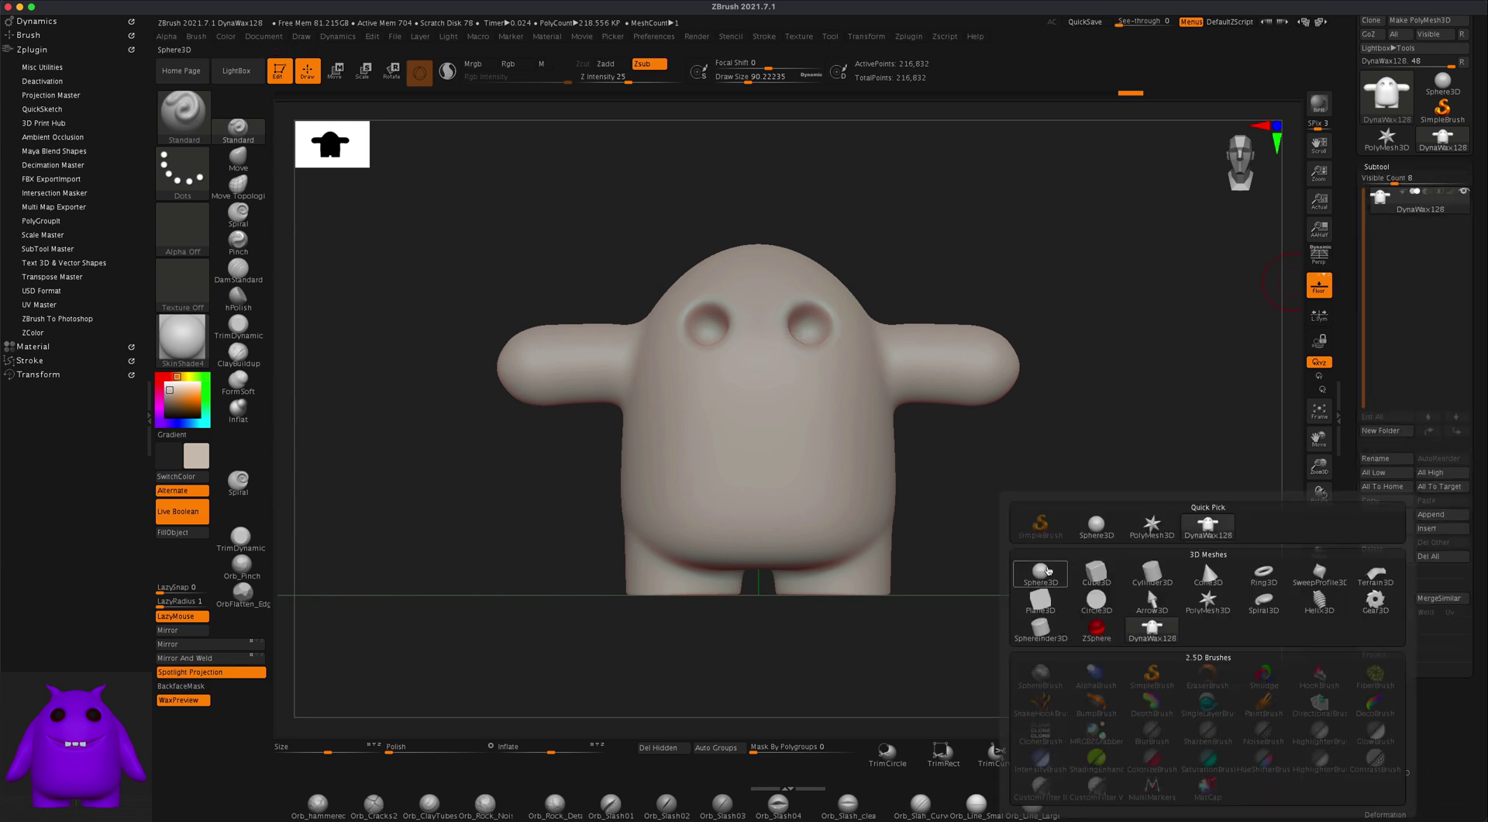
pyautogui.click(1041, 574)
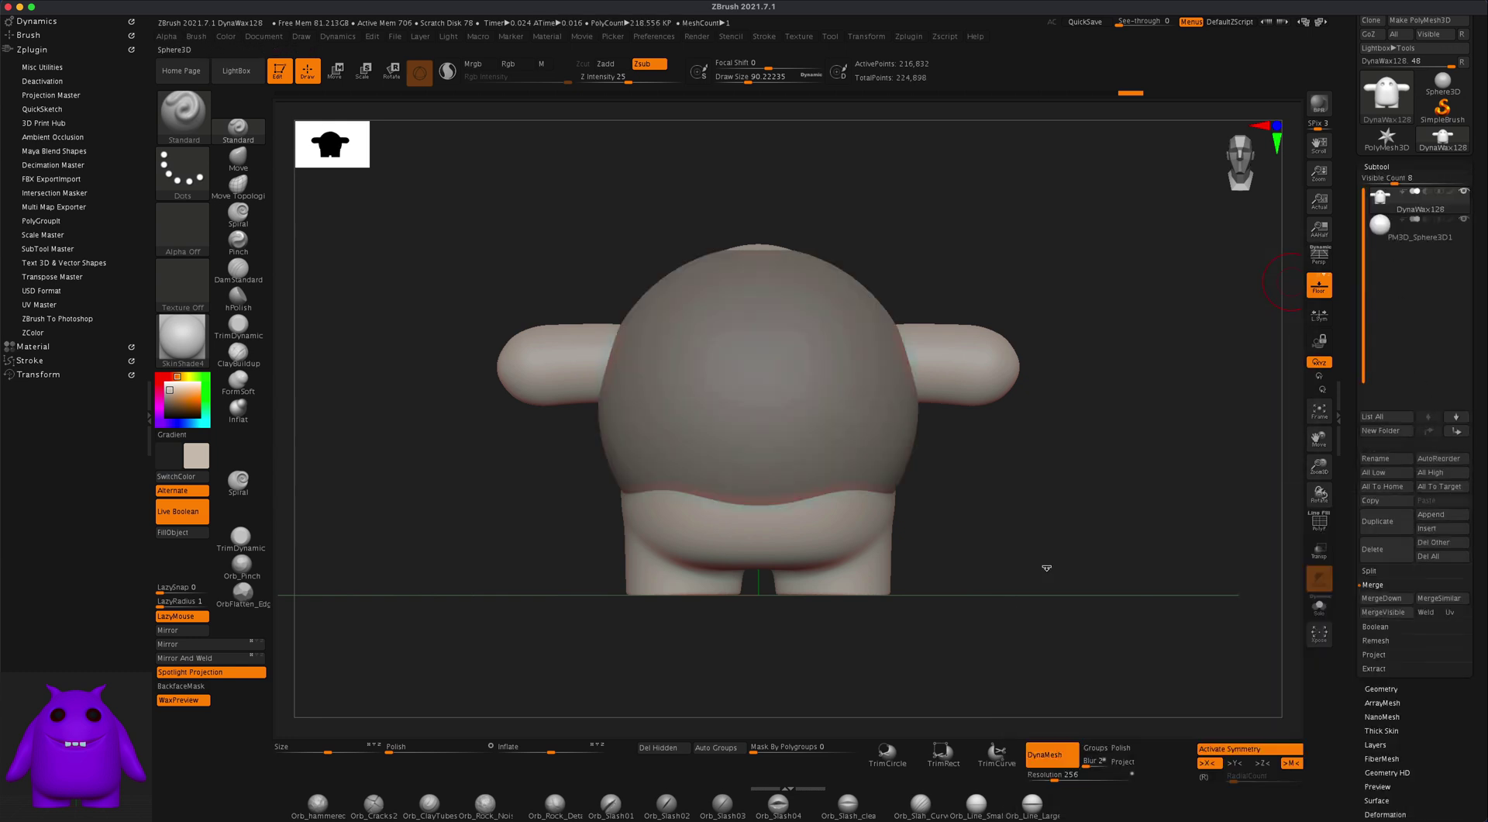
pyautogui.click(1434, 232)
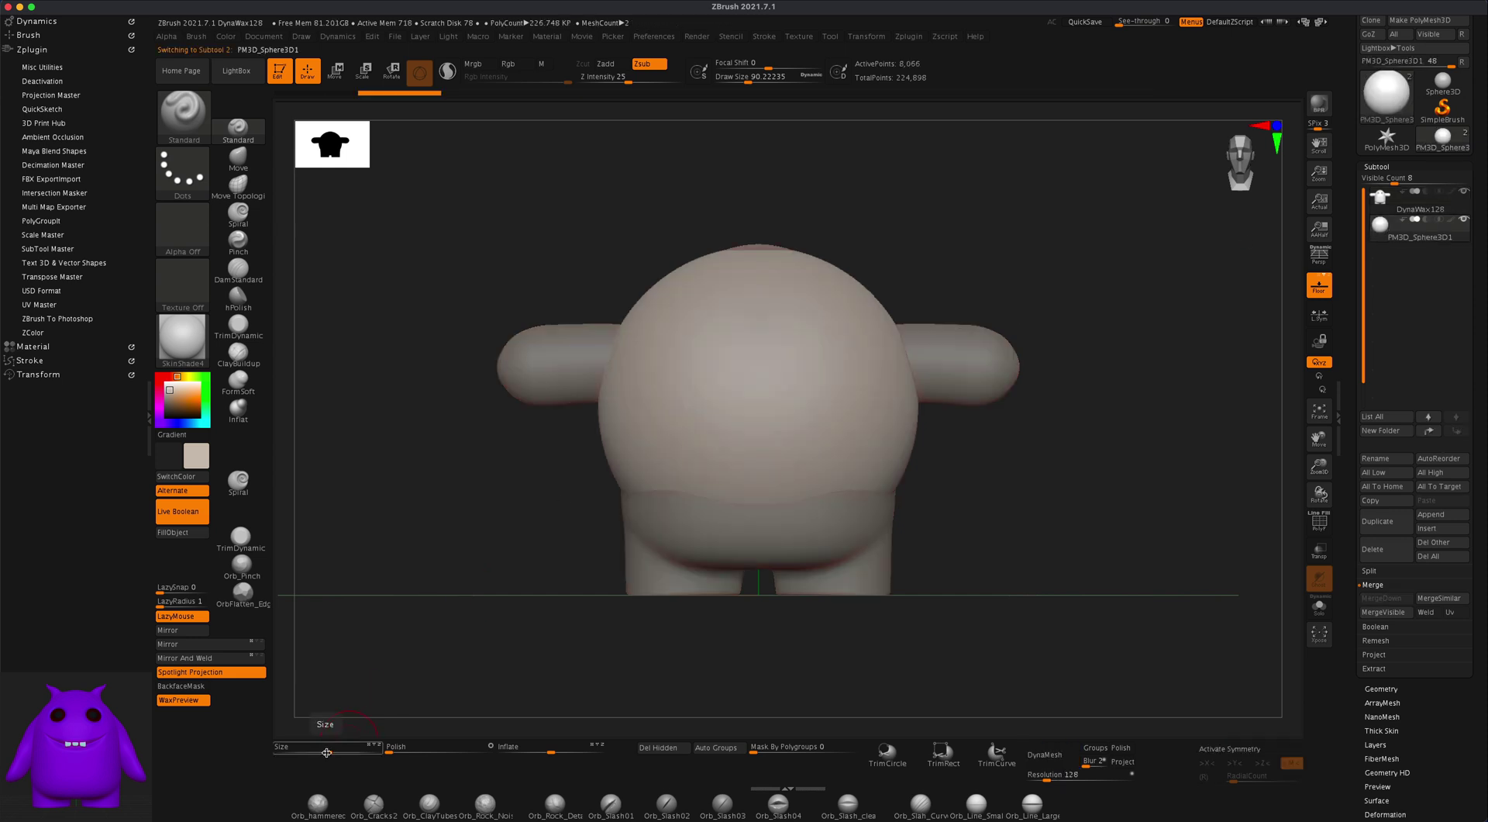
# Scale the sphere down uniformly to roughly eye-socket size, turning on ghosted transparency for the body
pyautogui.click(333, 73)
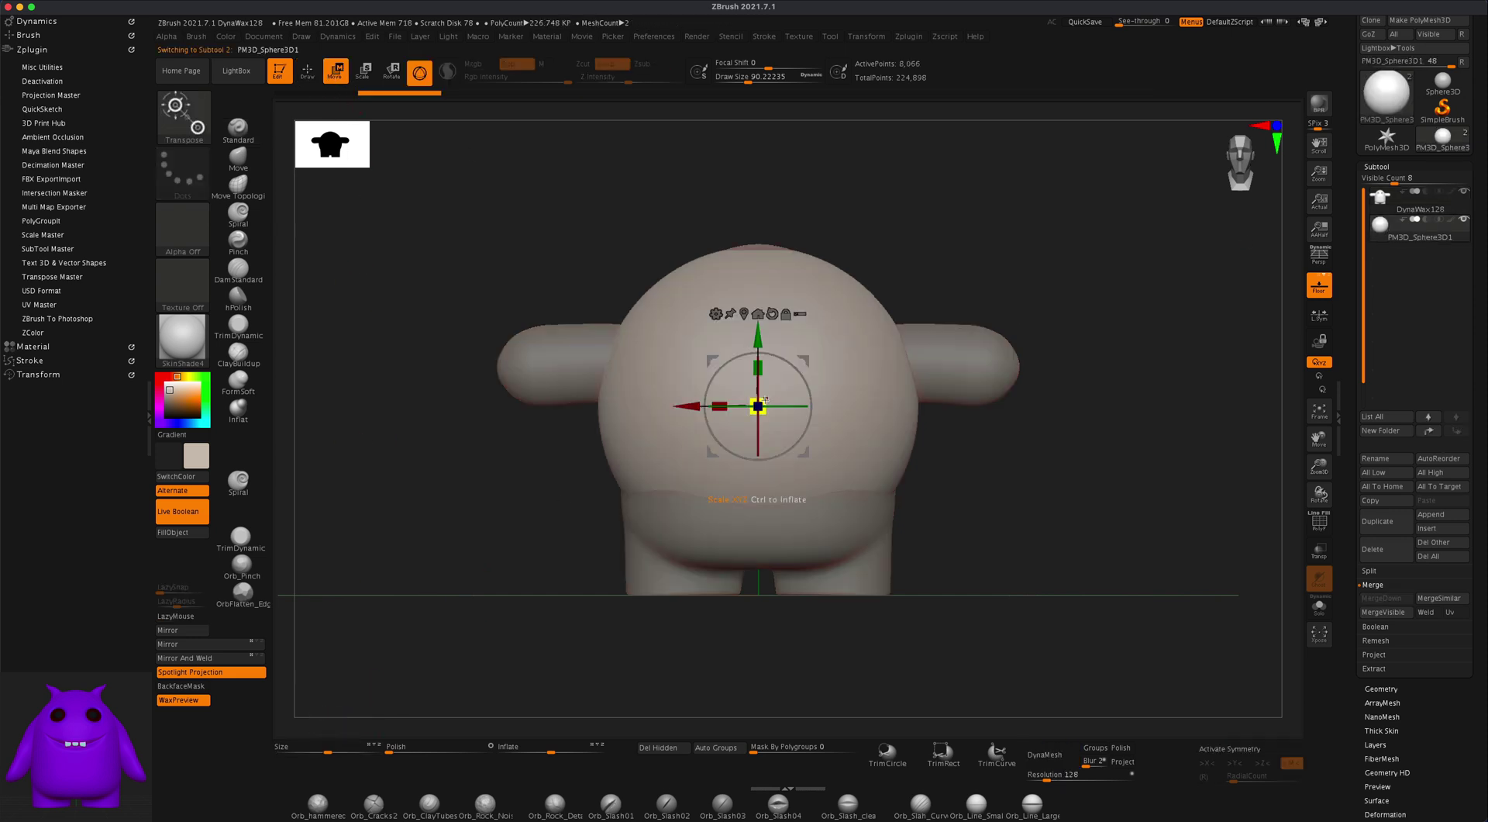
pyautogui.moveTo(763, 401); pyautogui.dragTo(711, 417)
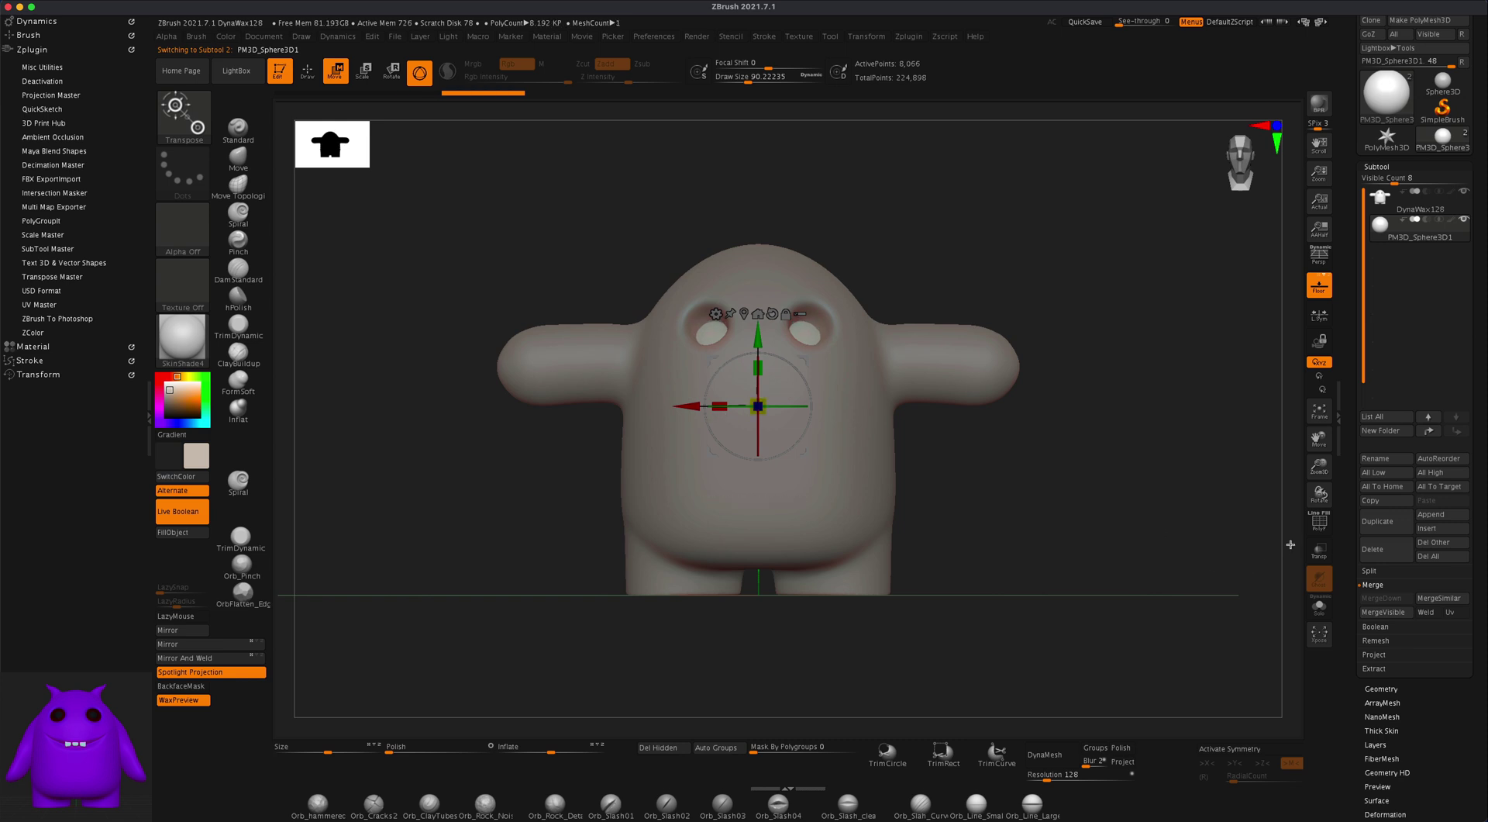
pyautogui.click(1318, 548)
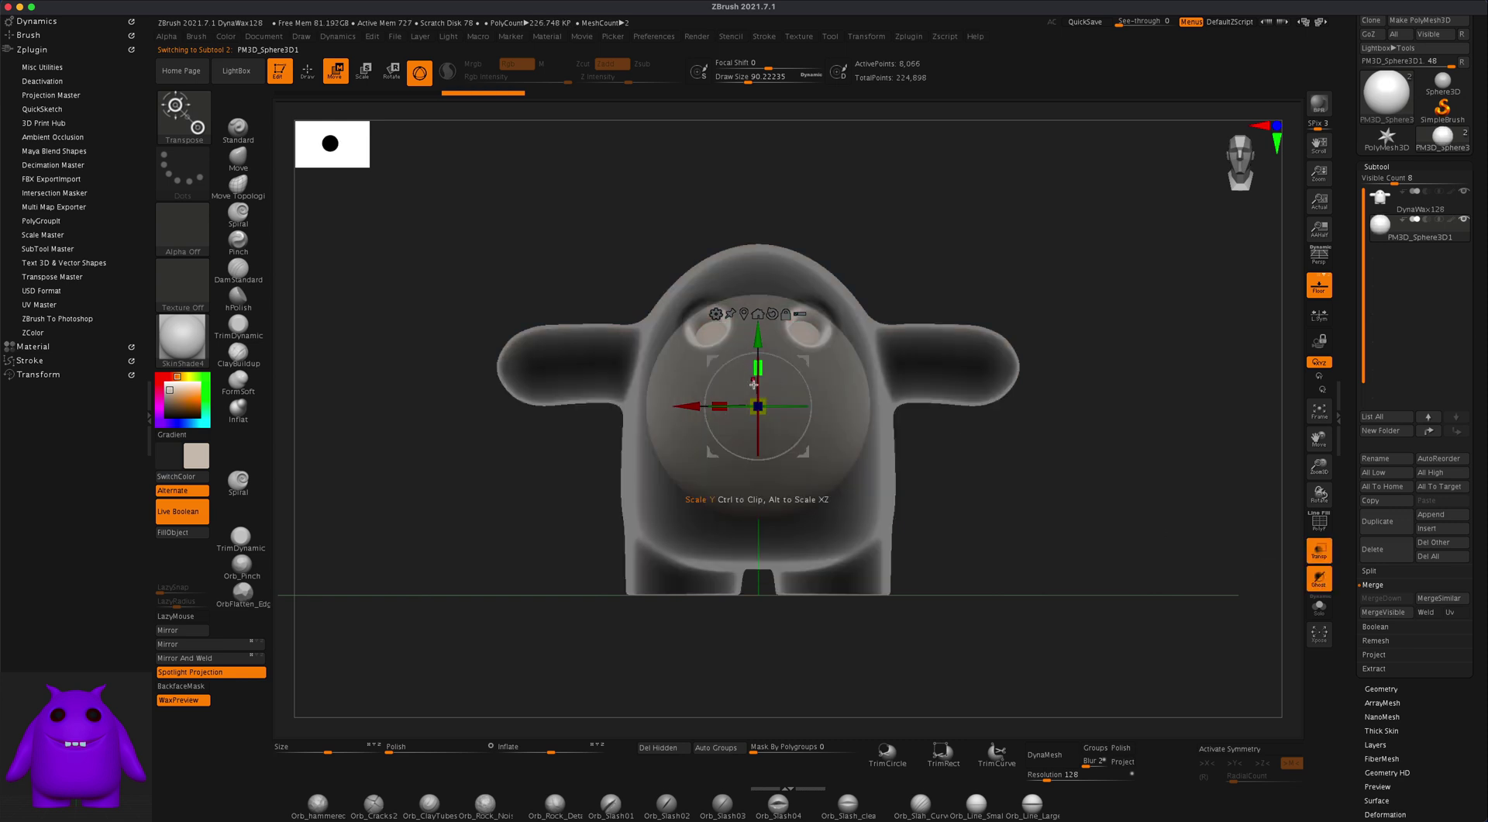
pyautogui.moveTo(758, 406); pyautogui.dragTo(681, 428)
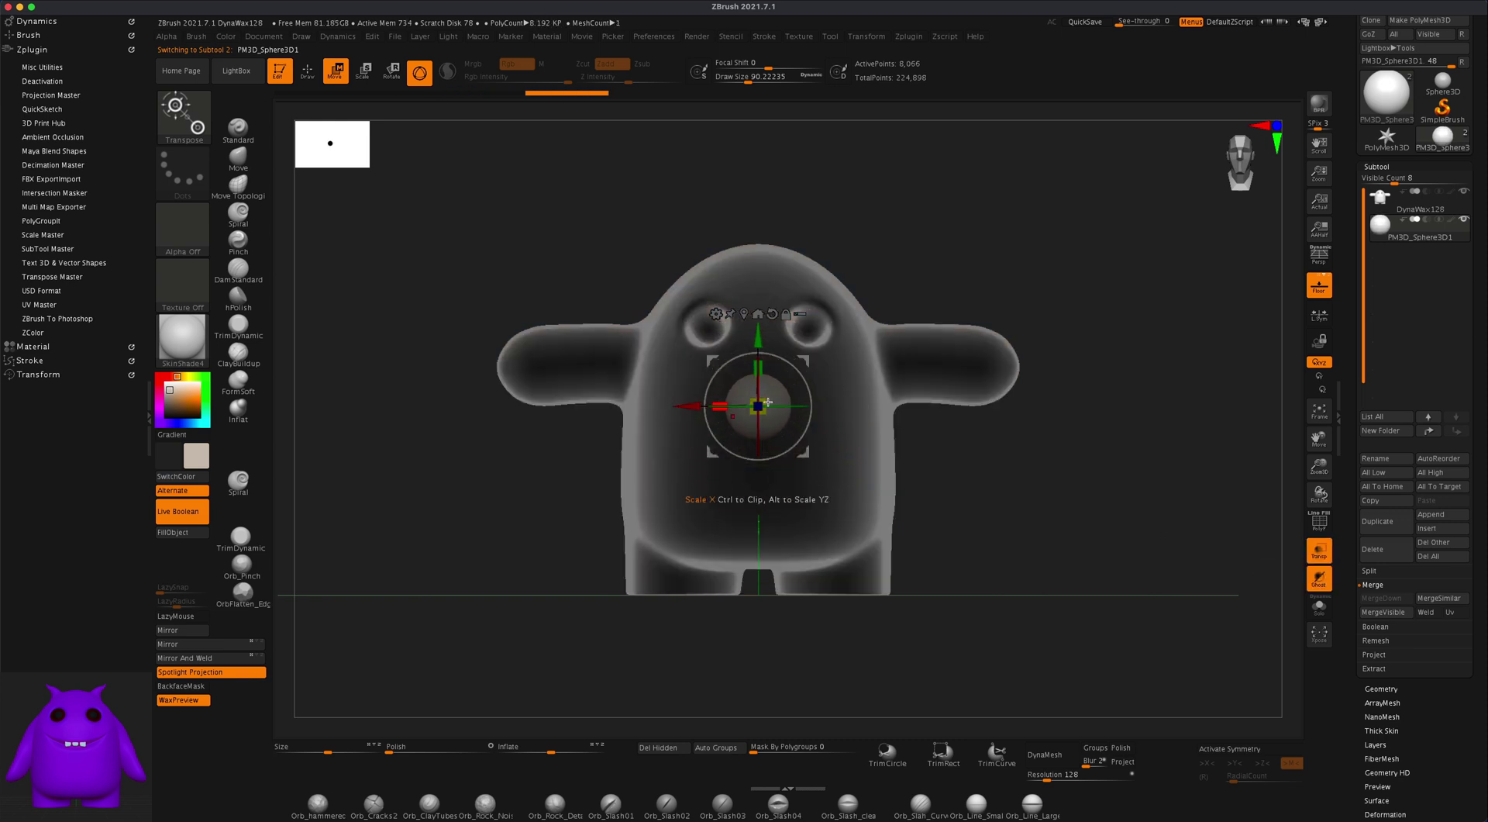
# Move the small sphere into the eye socket on the +X side, aligning it from the front and side views
pyautogui.moveTo(811, 361); pyautogui.dragTo(860, 286)
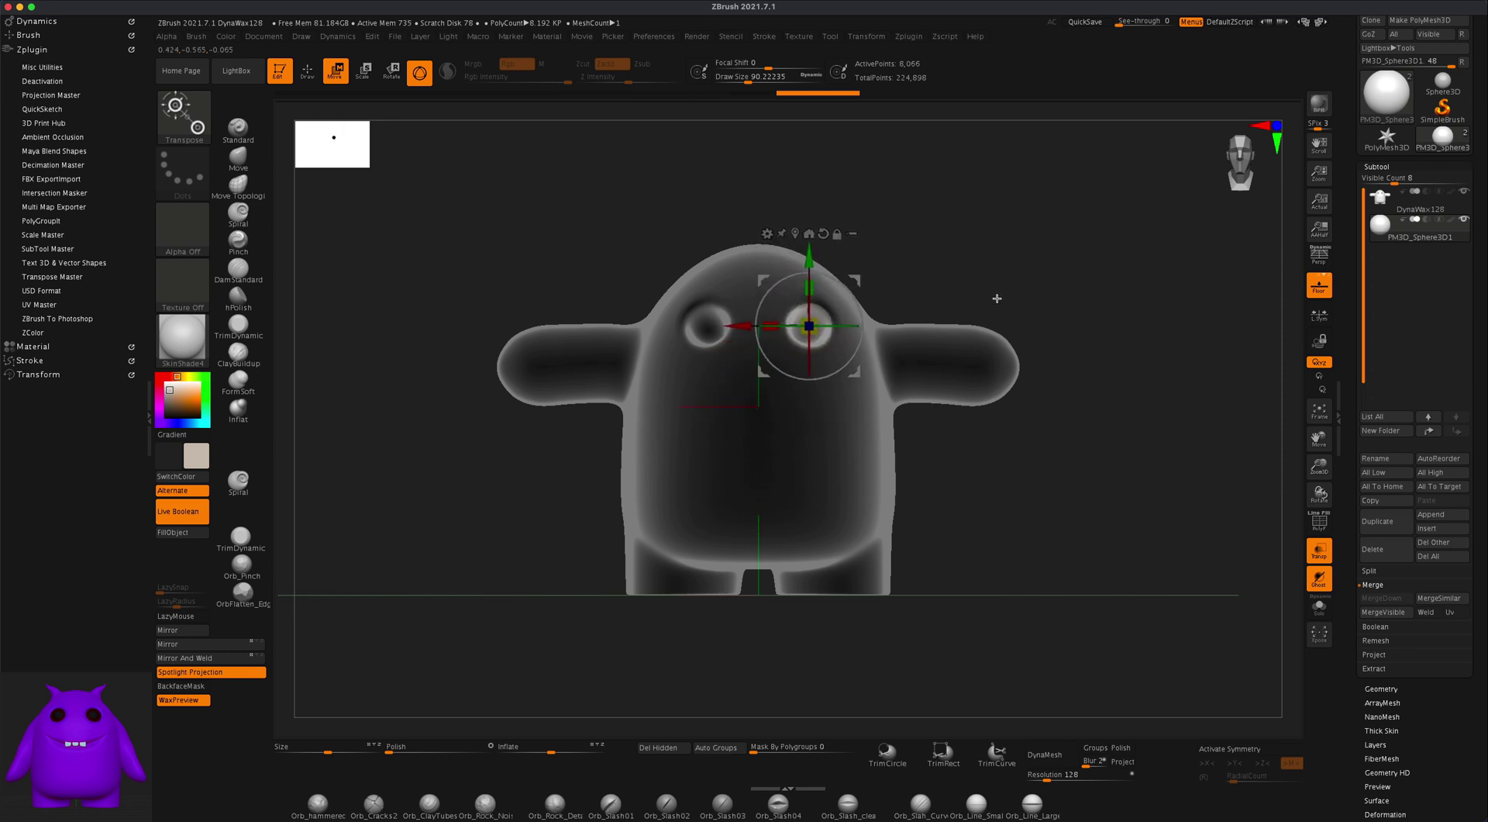
pyautogui.keyDown('shift'); pyautogui.moveTo(997, 299); pyautogui.dragTo(940, 300); pyautogui.keyUp('shift')
pyautogui.moveTo(765, 323); pyautogui.dragTo(732, 316)
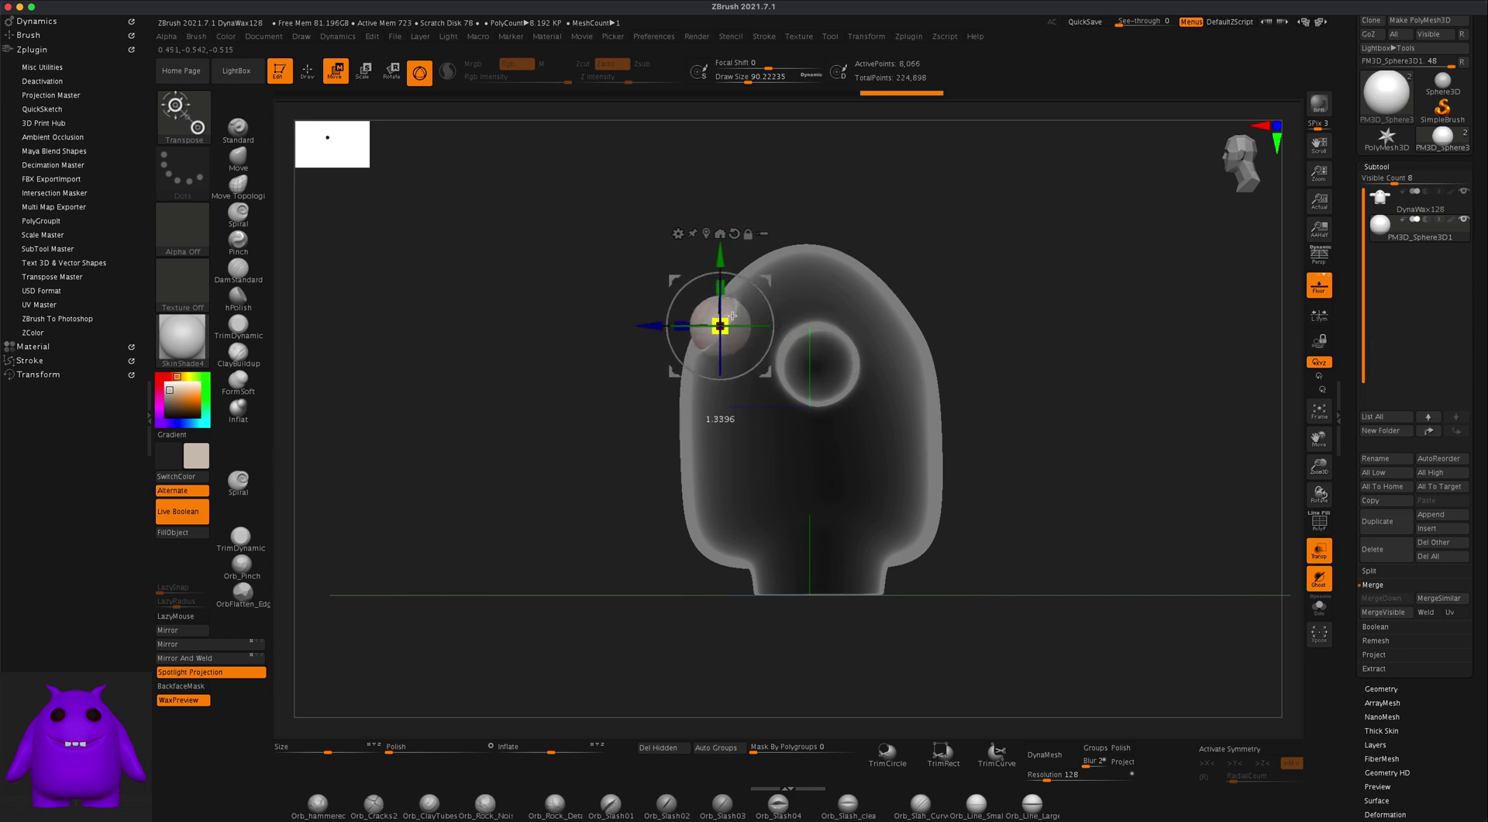
# Turn off ghosted transparency and fine-tune the sphere's position and uniform size so it fits the eye socket
pyautogui.click(1318, 550)
pyautogui.moveTo(1023, 515); pyautogui.dragTo(1186, 509)
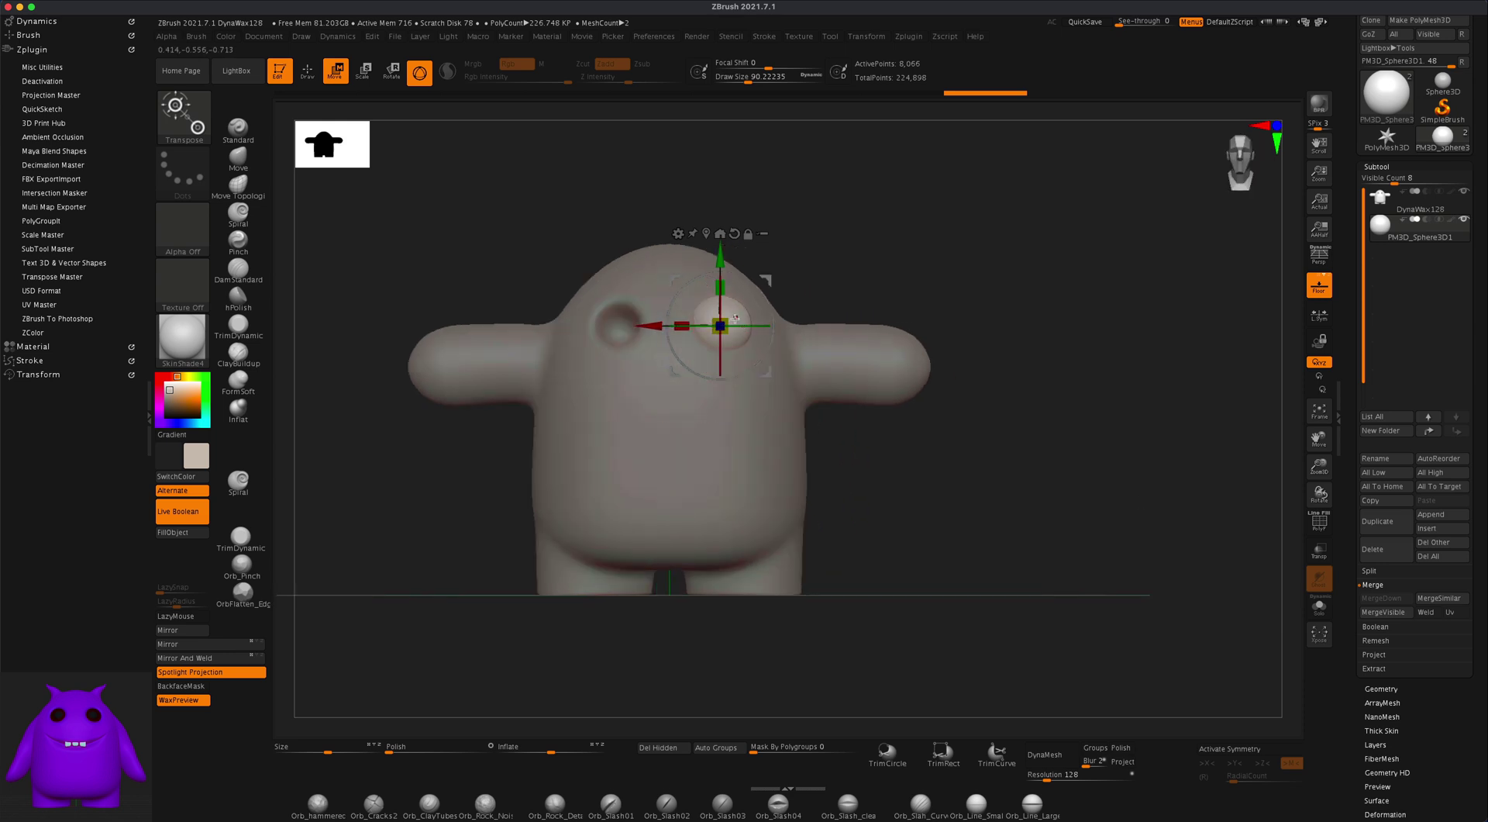
pyautogui.moveTo(726, 321); pyautogui.dragTo(724, 322)
pyautogui.keyDown('alt'); pyautogui.moveTo(1027, 416); pyautogui.dragTo(1110, 488); pyautogui.keyUp('alt')
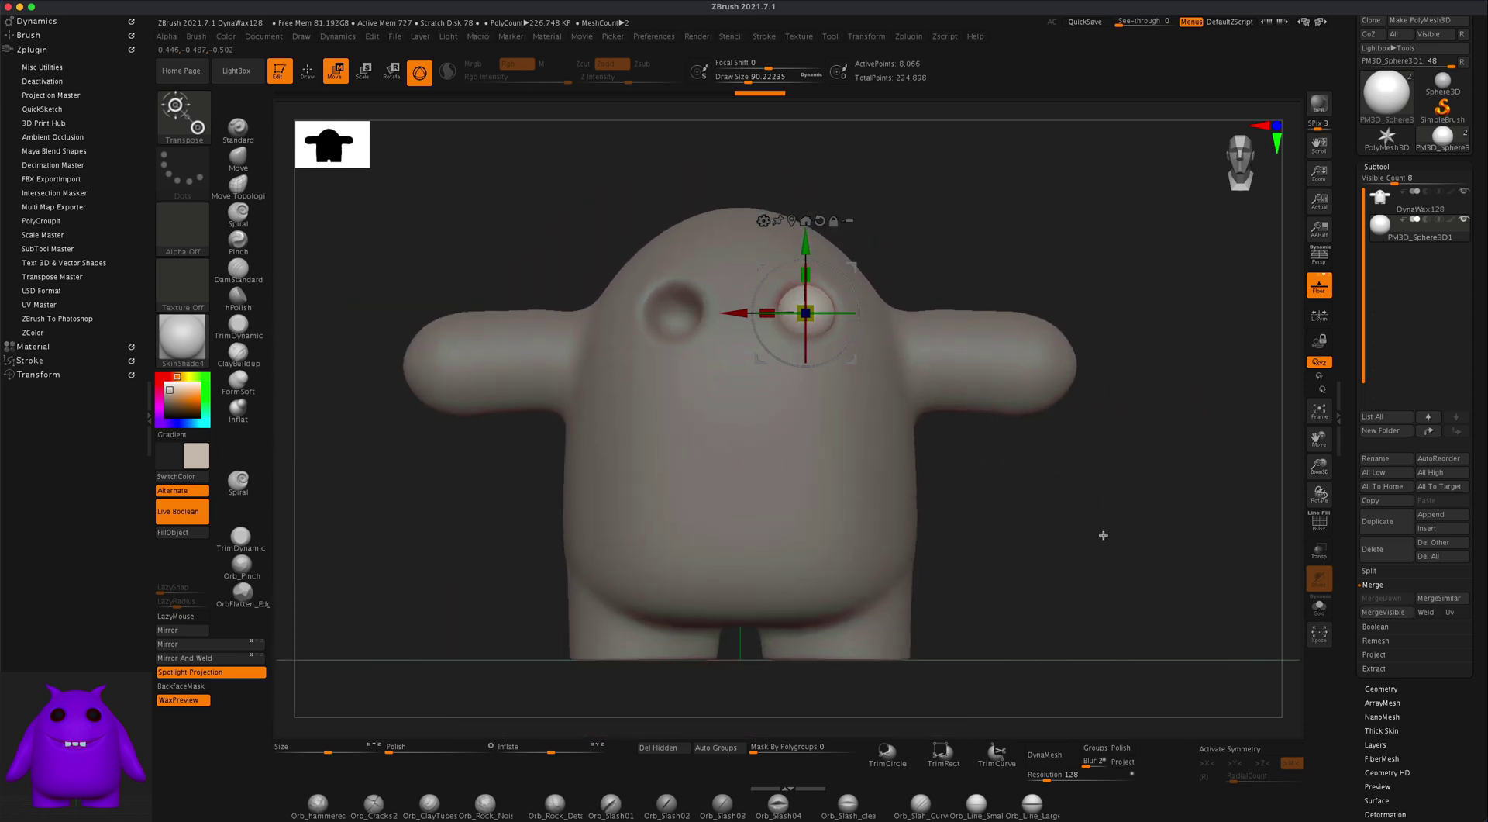
pyautogui.keyDown('alt'); pyautogui.moveTo(1103, 535); pyautogui.dragTo(1042, 536); pyautogui.keyUp('alt')
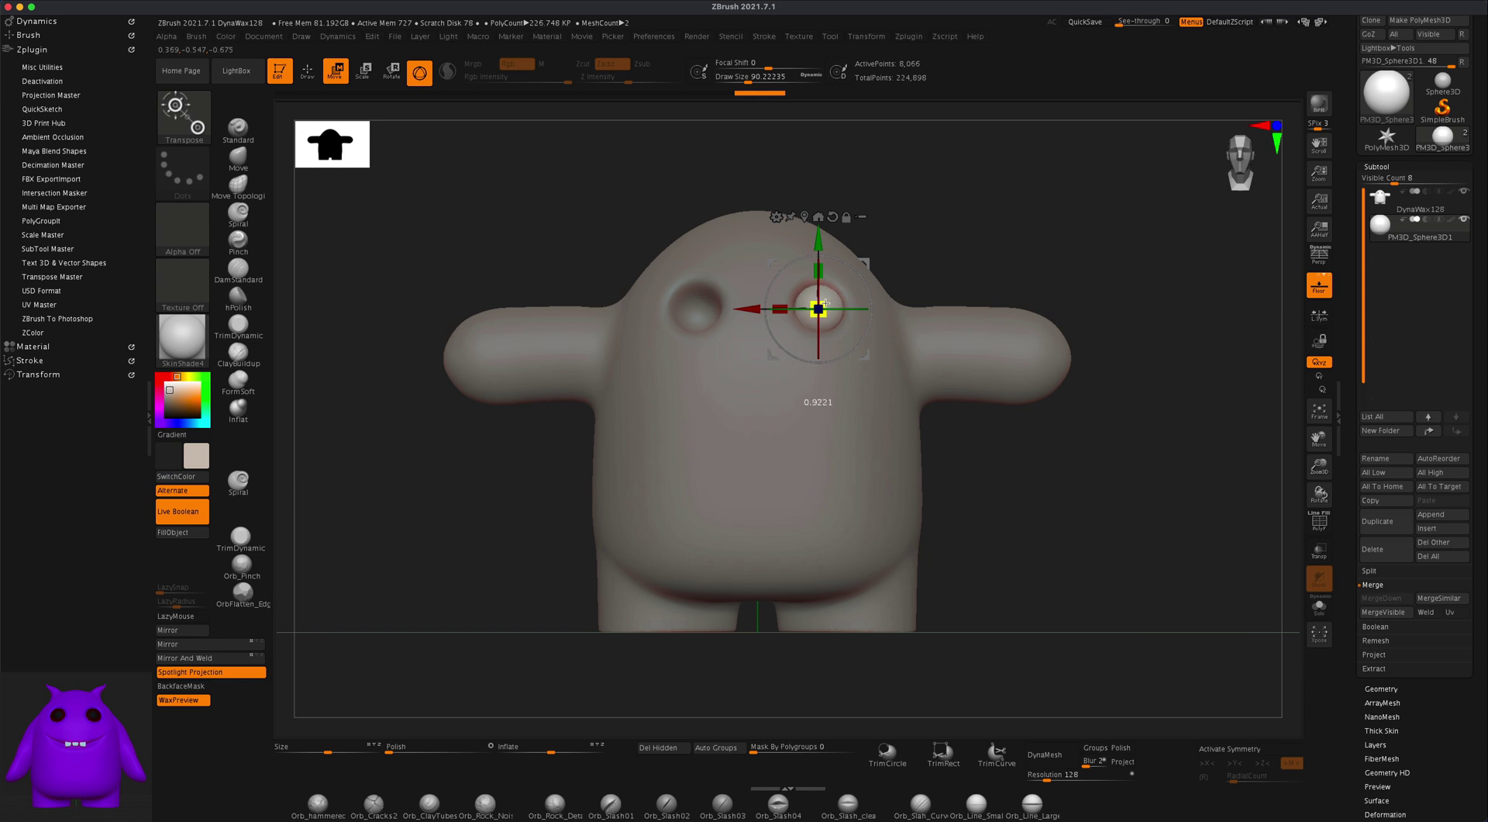
pyautogui.moveTo(870, 262); pyautogui.dragTo(868, 262)
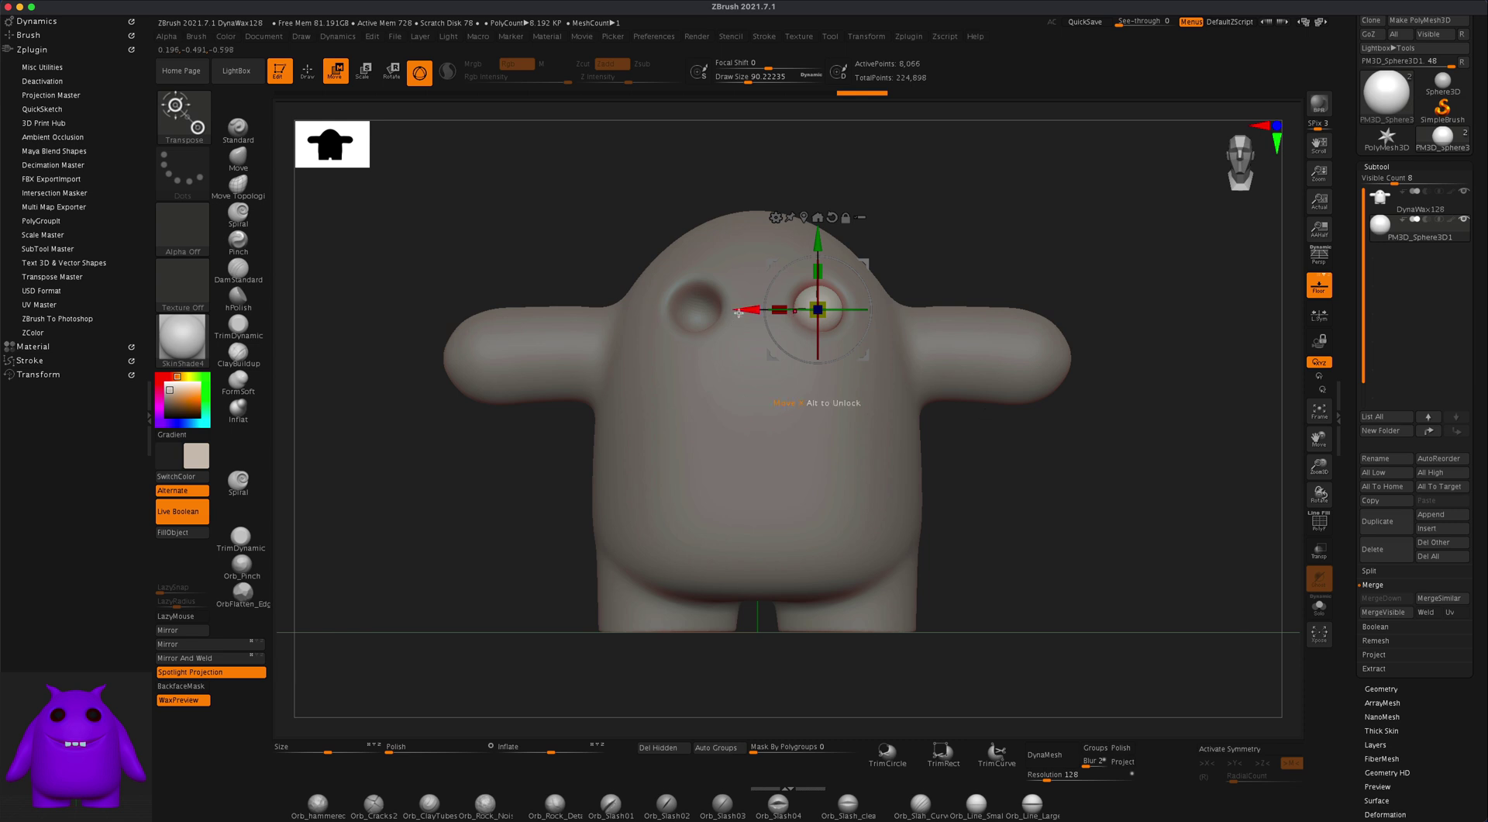
# Flip the eyeball across the body with Mirror, and use Mirror And Weld to create the matching second eyeball
pyautogui.click(218, 646)
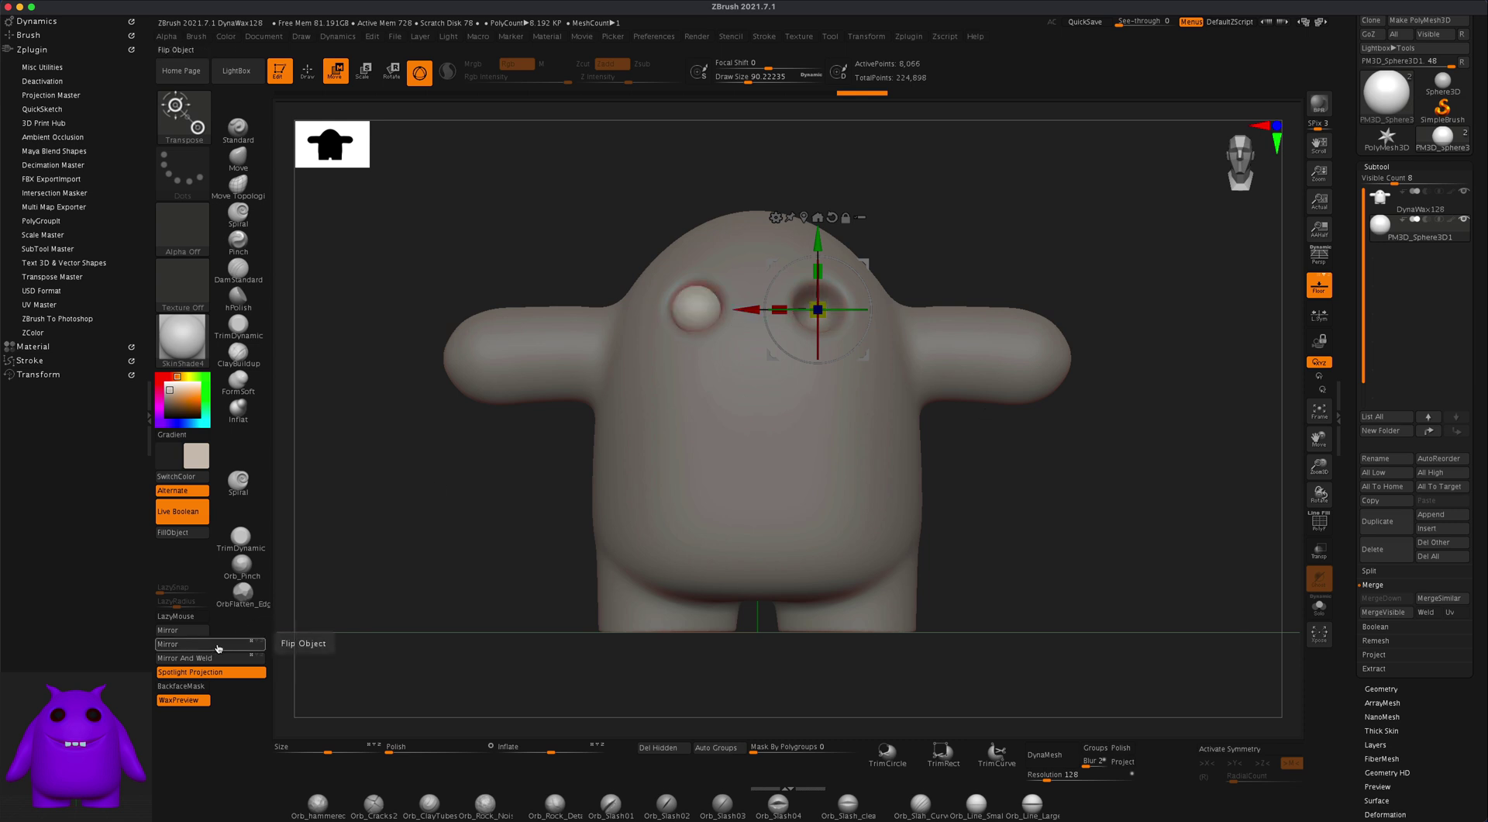
pyautogui.click(222, 658)
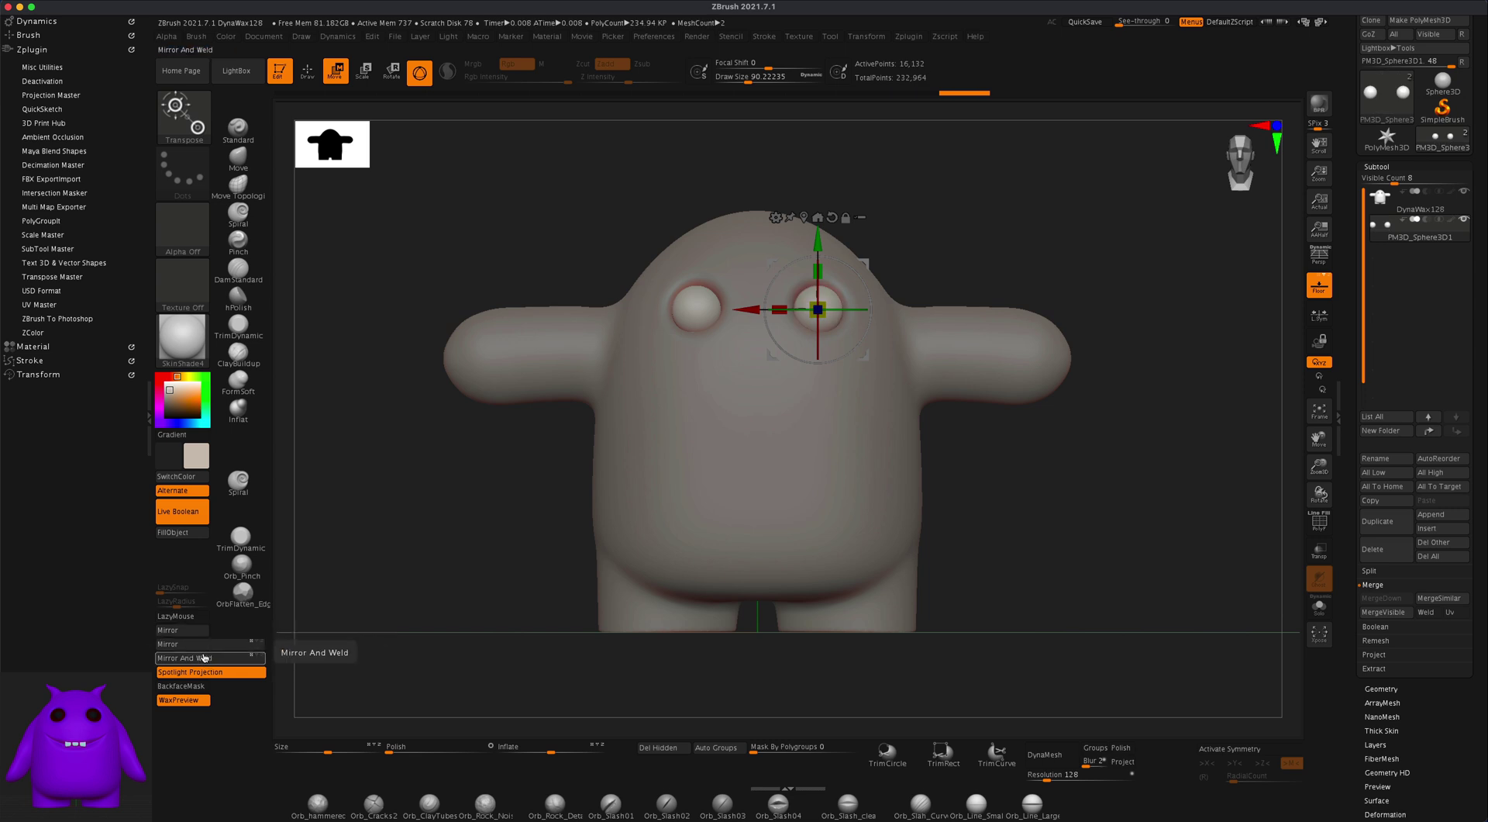
pyautogui.click(912, 38)
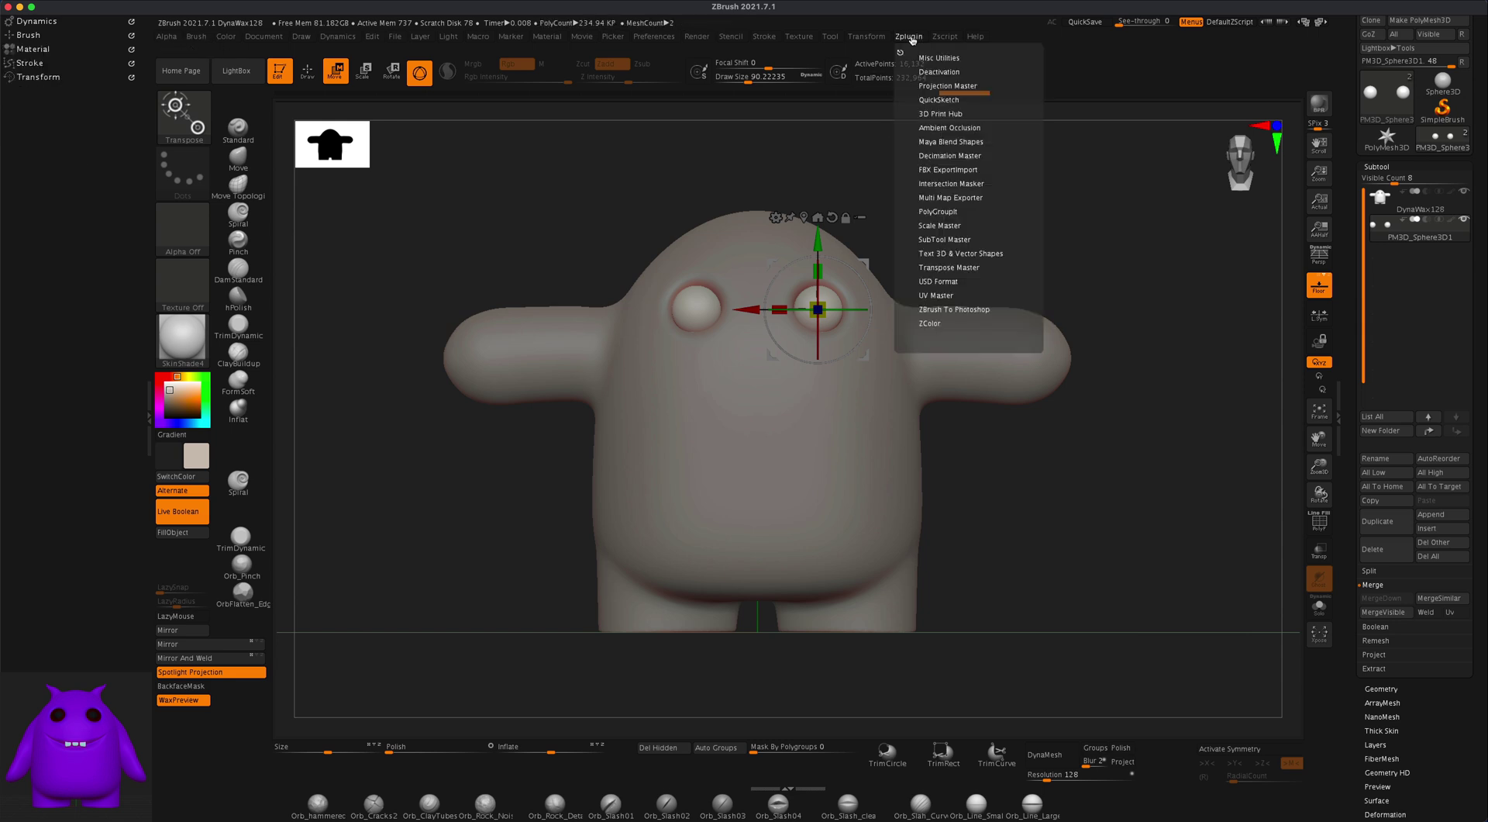
pyautogui.click(932, 241)
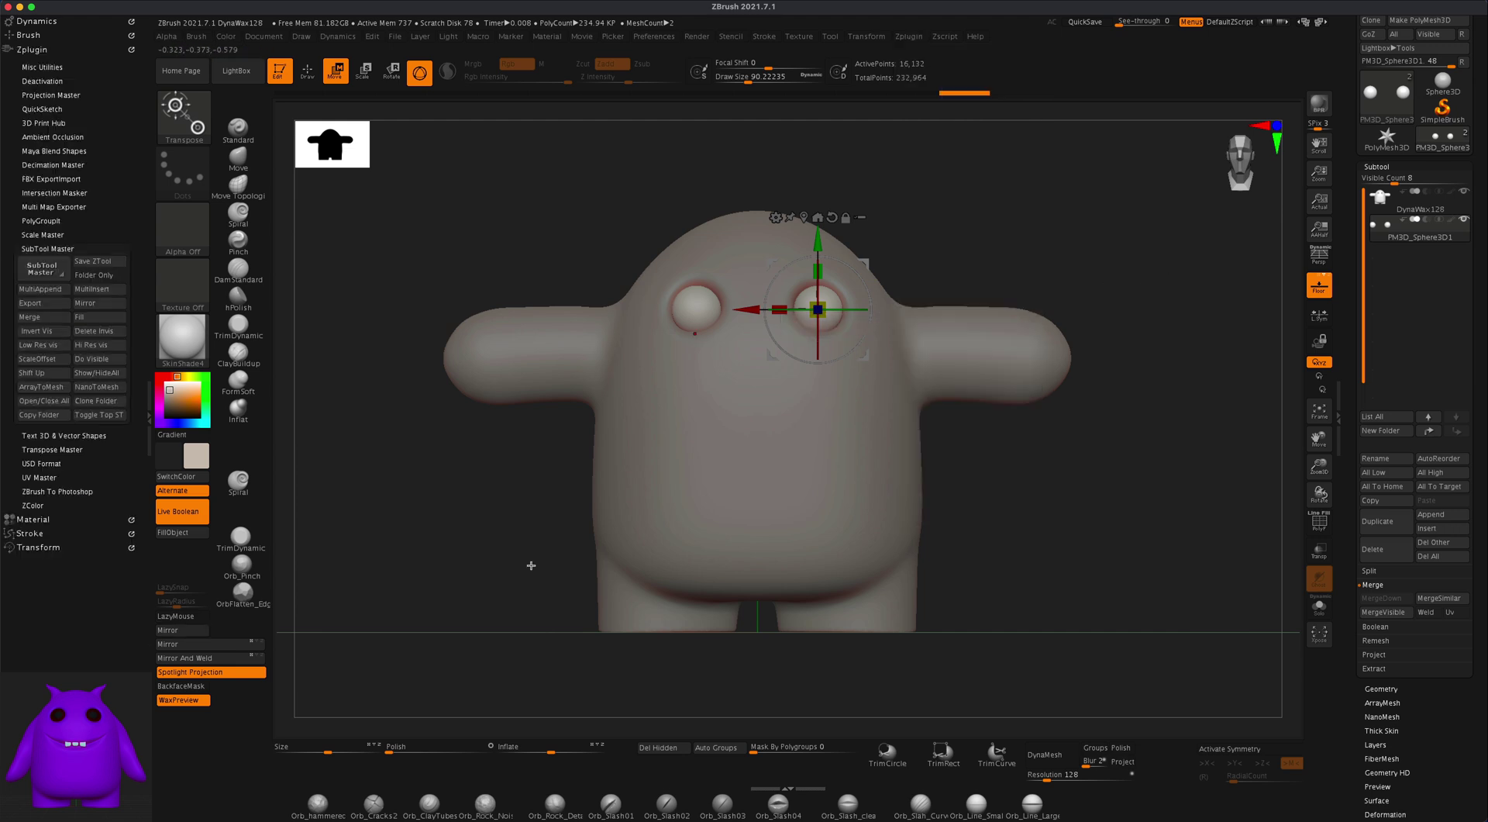
pyautogui.click(1373, 689)
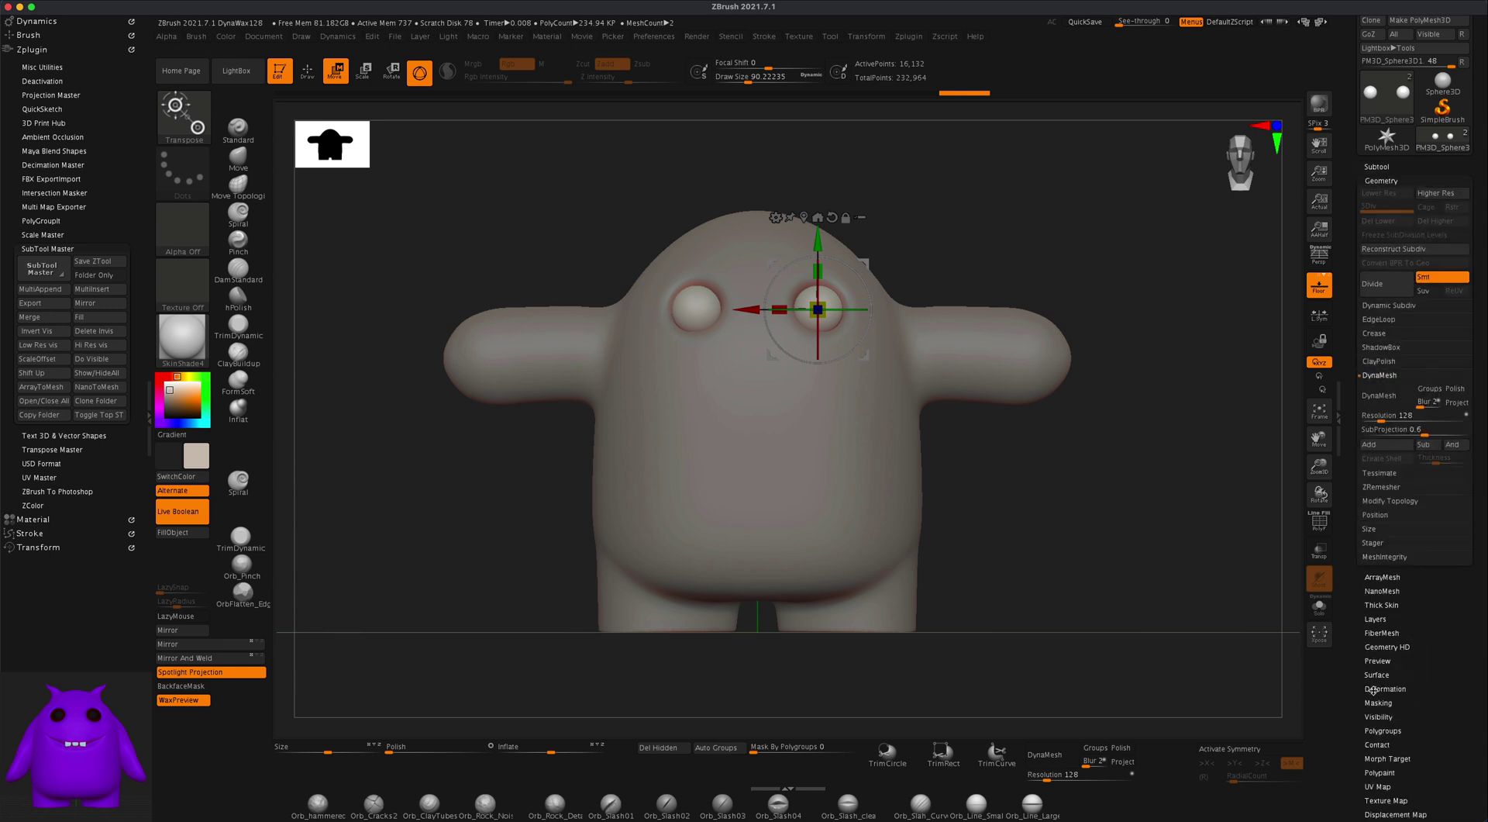
pyautogui.click(1377, 502)
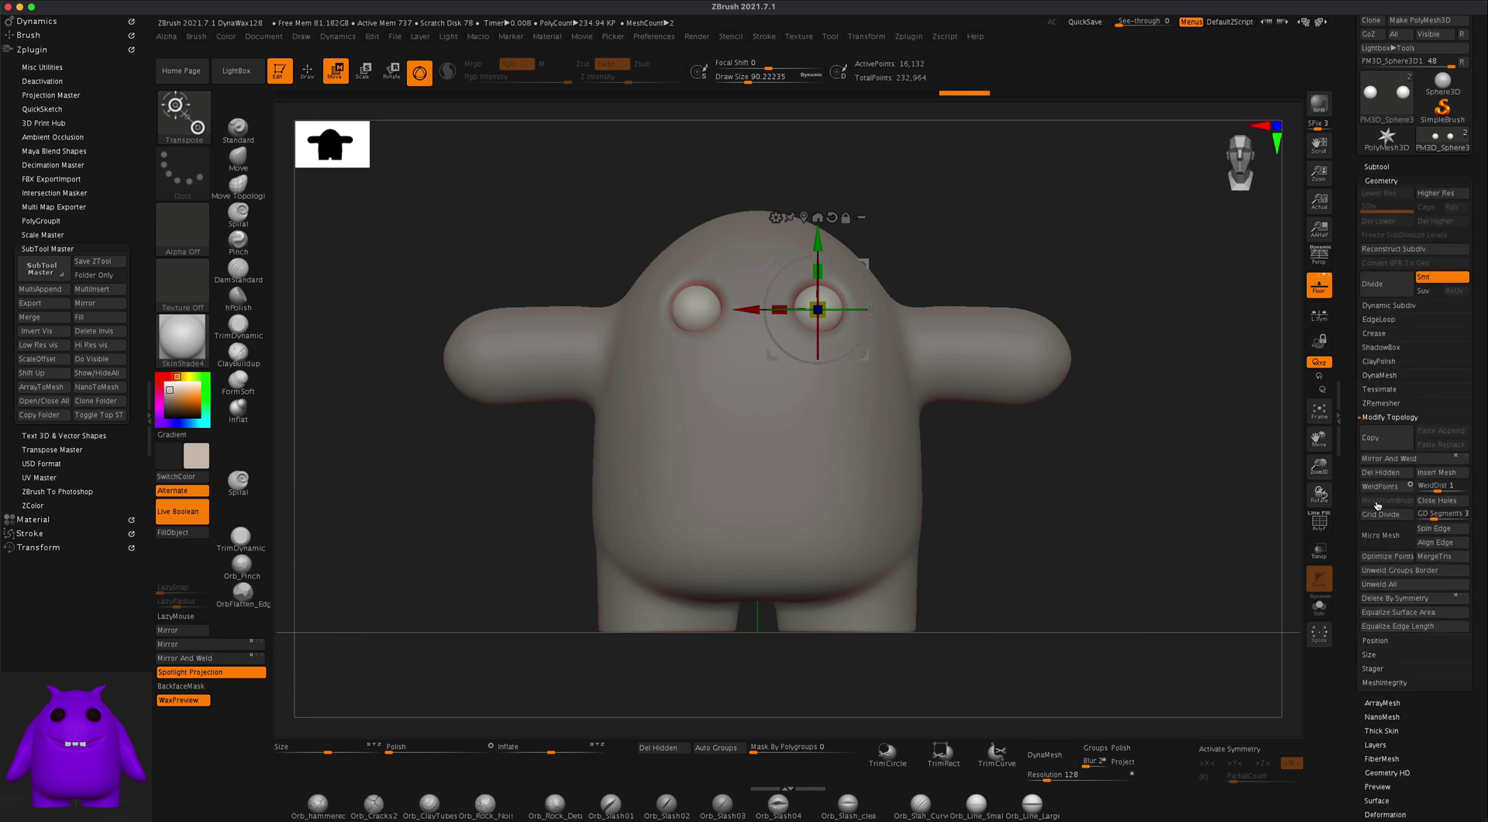
pyautogui.click(1417, 459)
# Enlarge both eyeballs together with the Inflat brush at a draw size of about 234, with X symmetry turned on
pyautogui.click(311, 75)
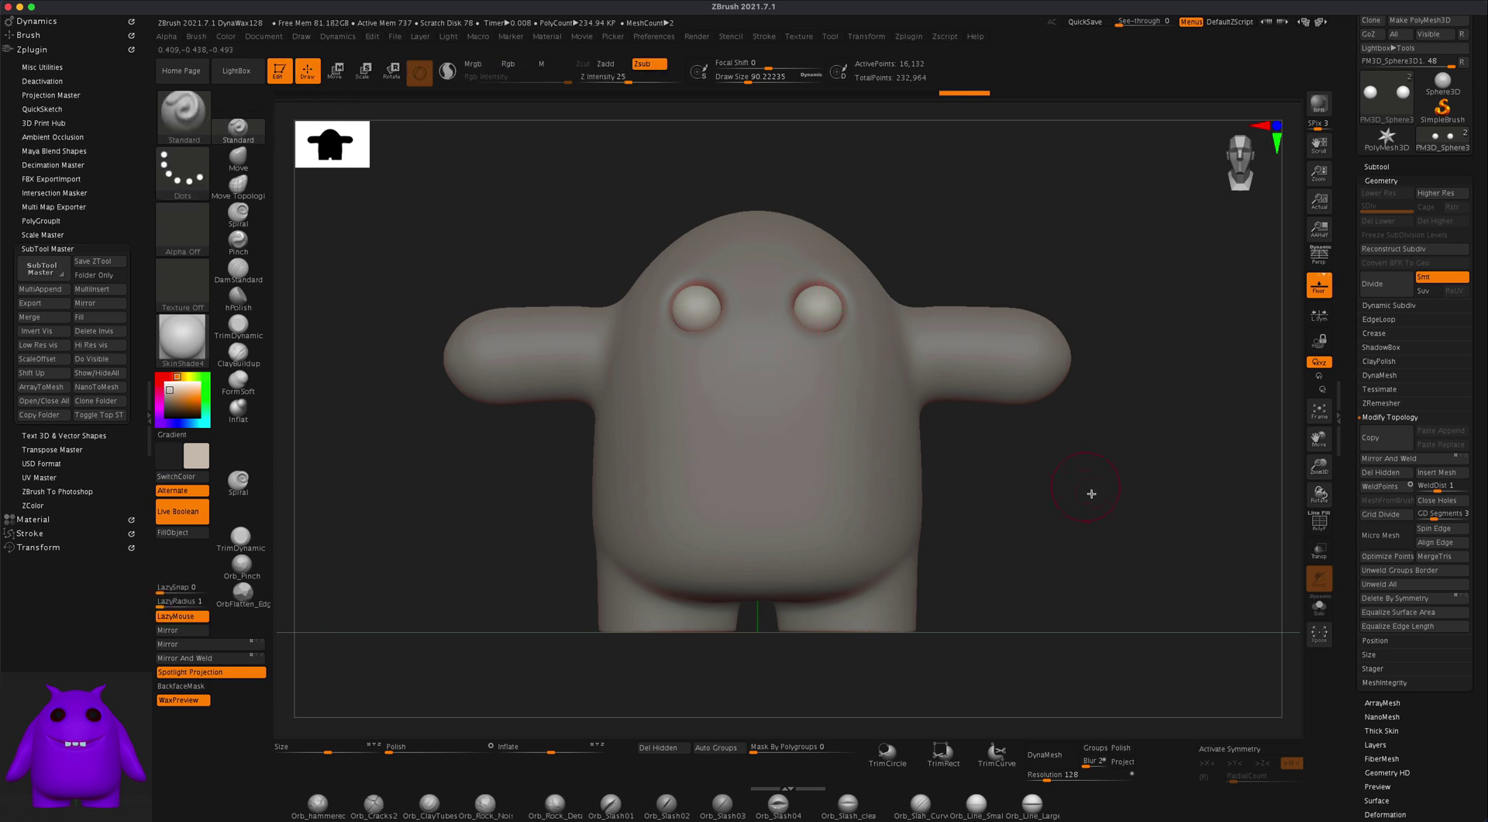
pyautogui.moveTo(1089, 492)
pyautogui.mouseDown()
pyautogui.moveTo(1086, 478)
pyautogui.moveTo(1063, 504)
pyautogui.moveTo(1000, 502)
pyautogui.moveTo(1037, 481)
pyautogui.moveTo(1073, 500)
pyautogui.mouseUp()
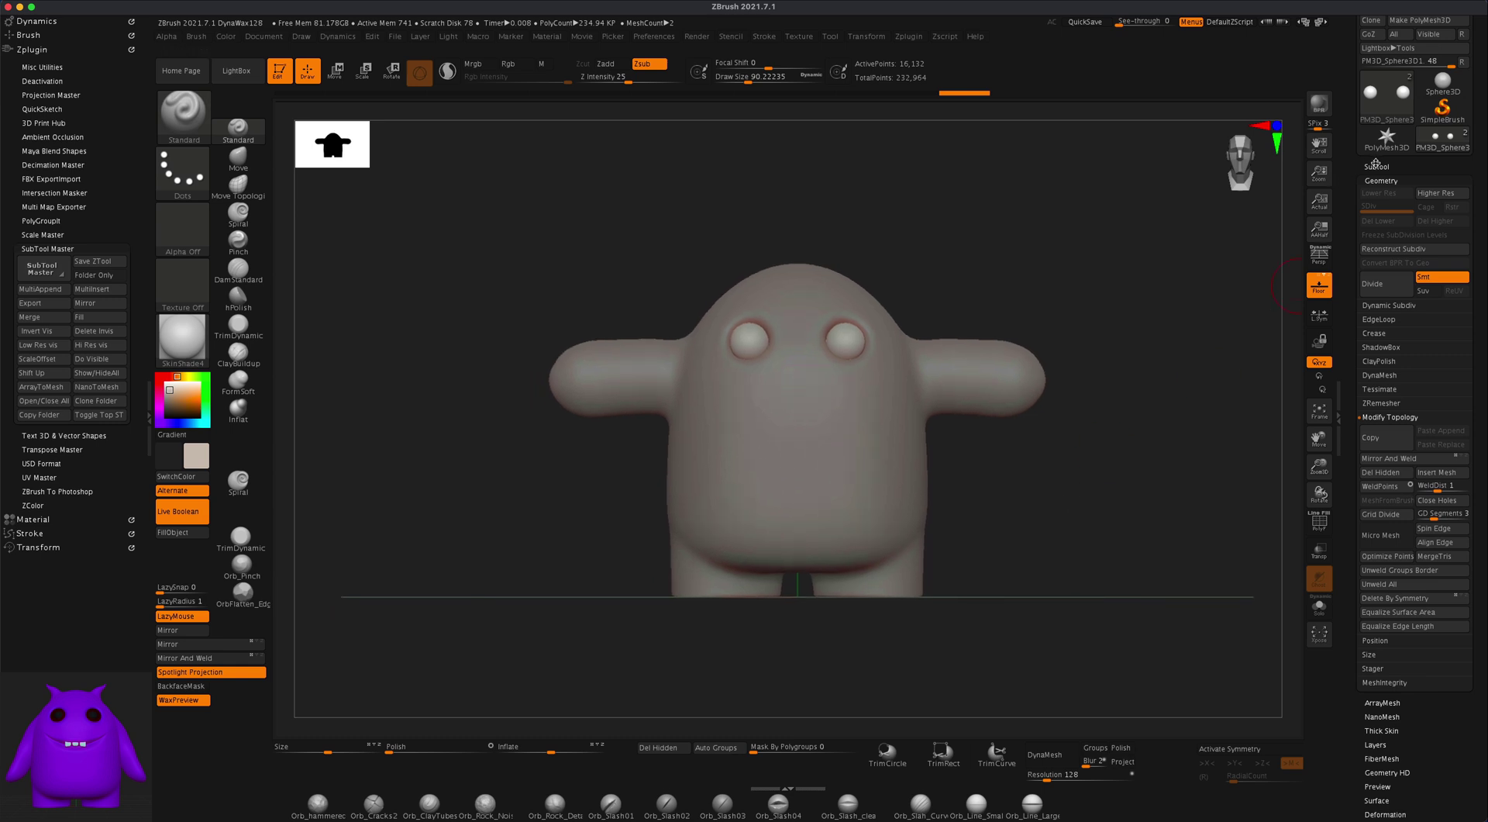
pyautogui.click(1376, 166)
pyautogui.moveTo(1194, 434); pyautogui.dragTo(1090, 482)
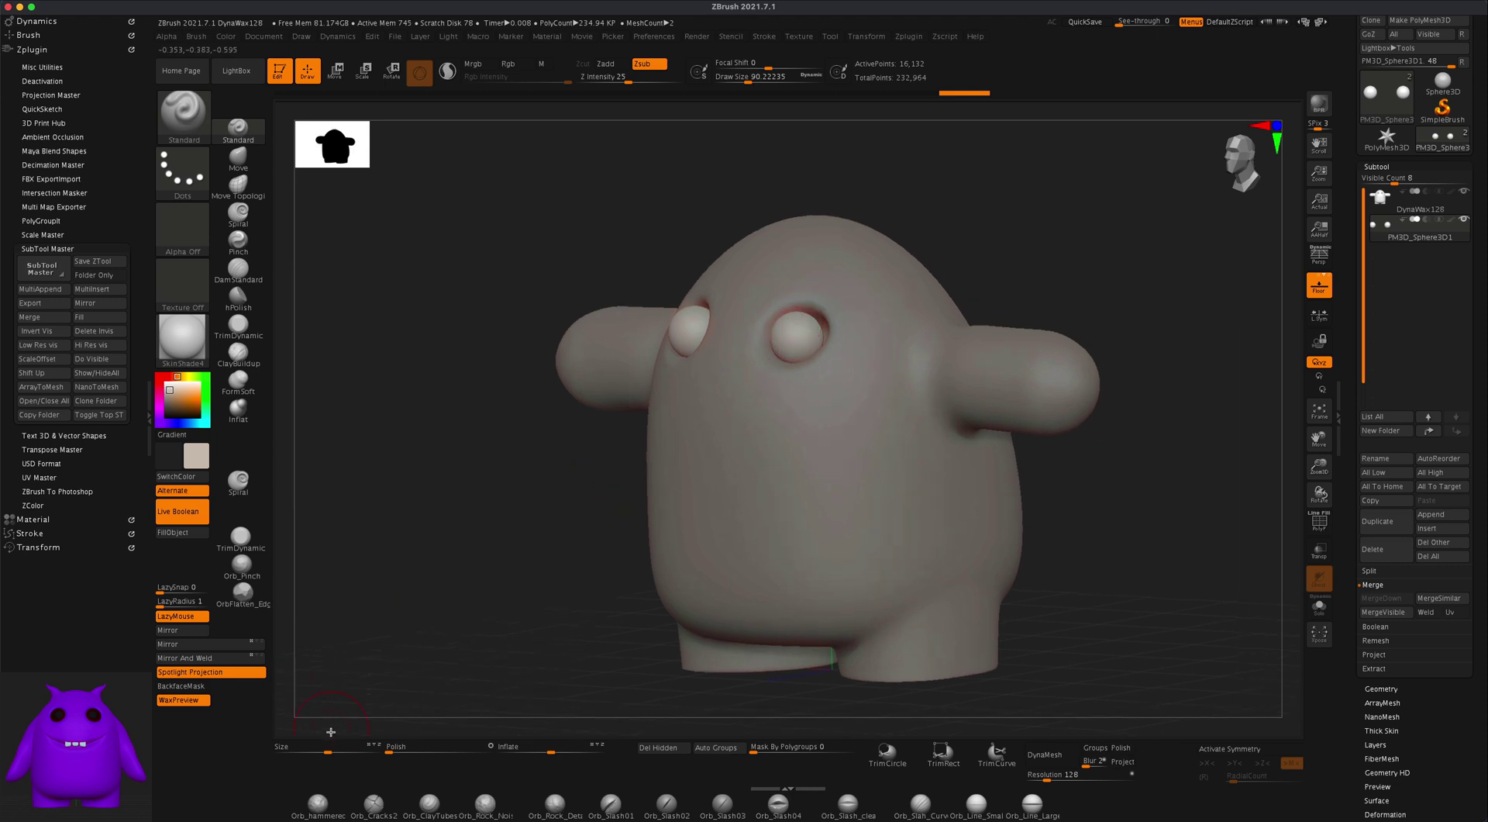
pyautogui.click(240, 412)
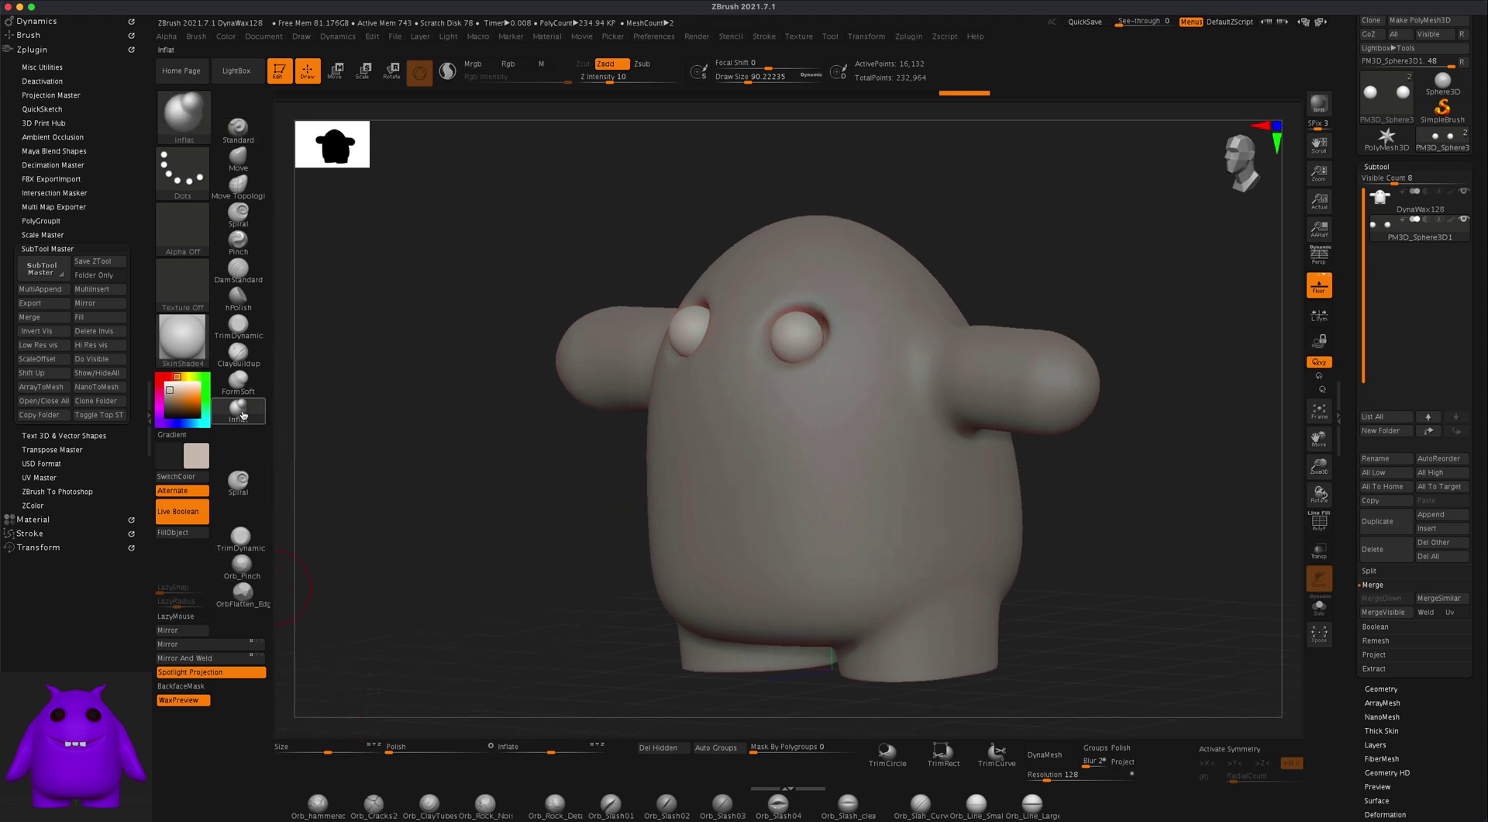
pyautogui.press('s')
pyautogui.moveTo(496, 434); pyautogui.dragTo(798, 334)
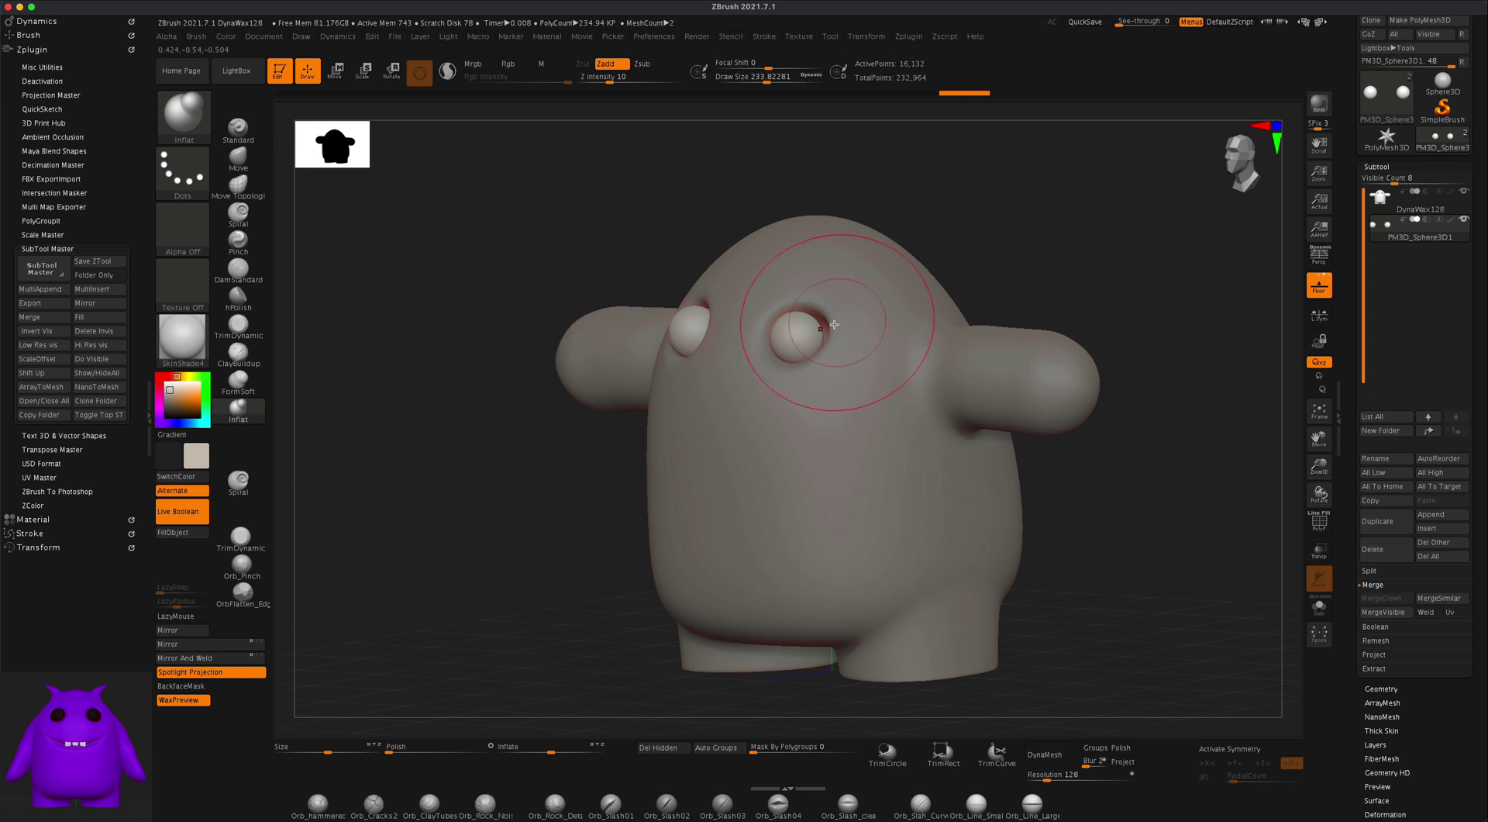
pyautogui.press('x')
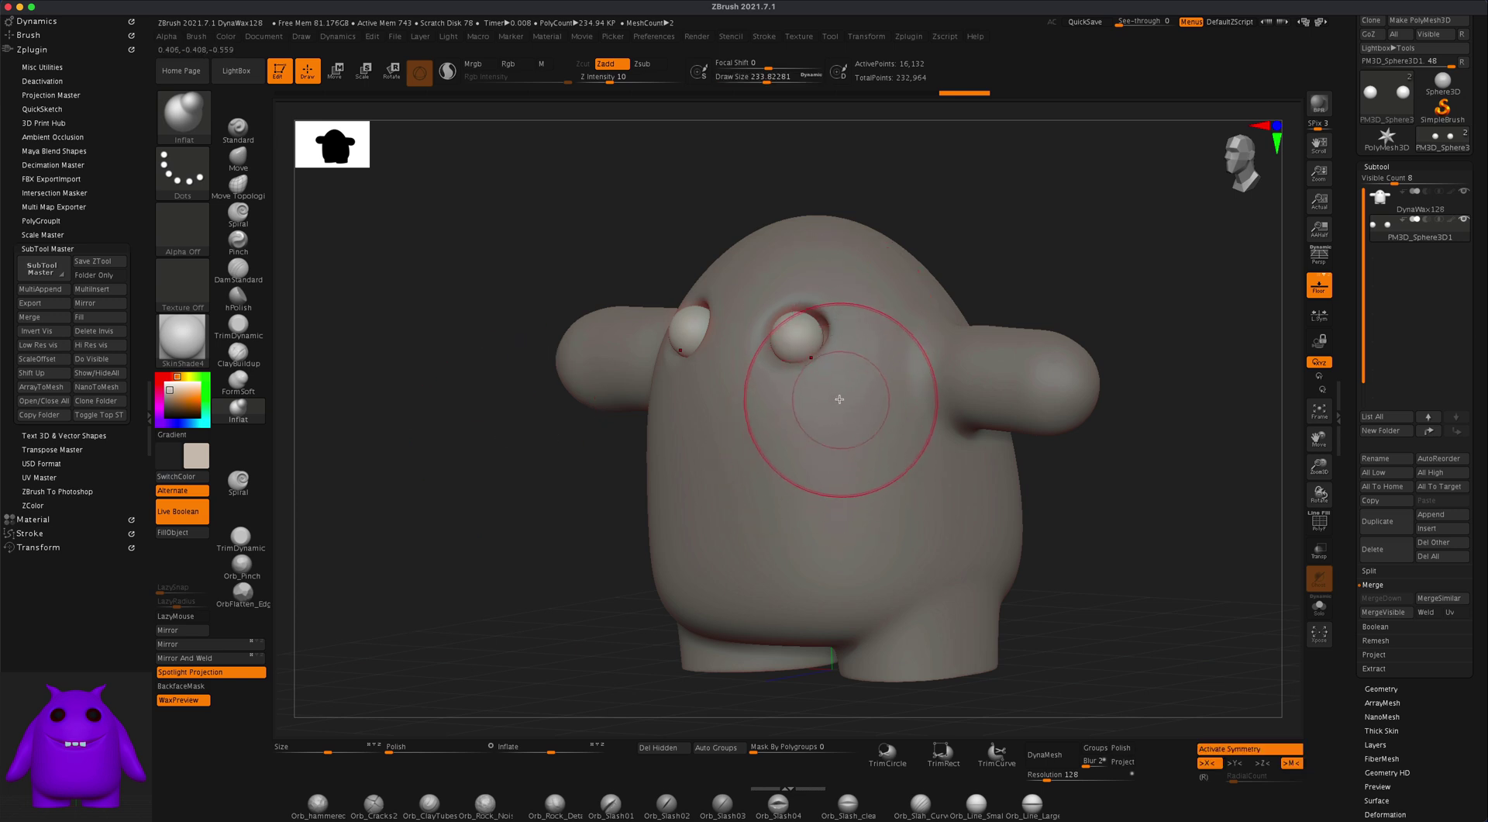
pyautogui.click(799, 339)
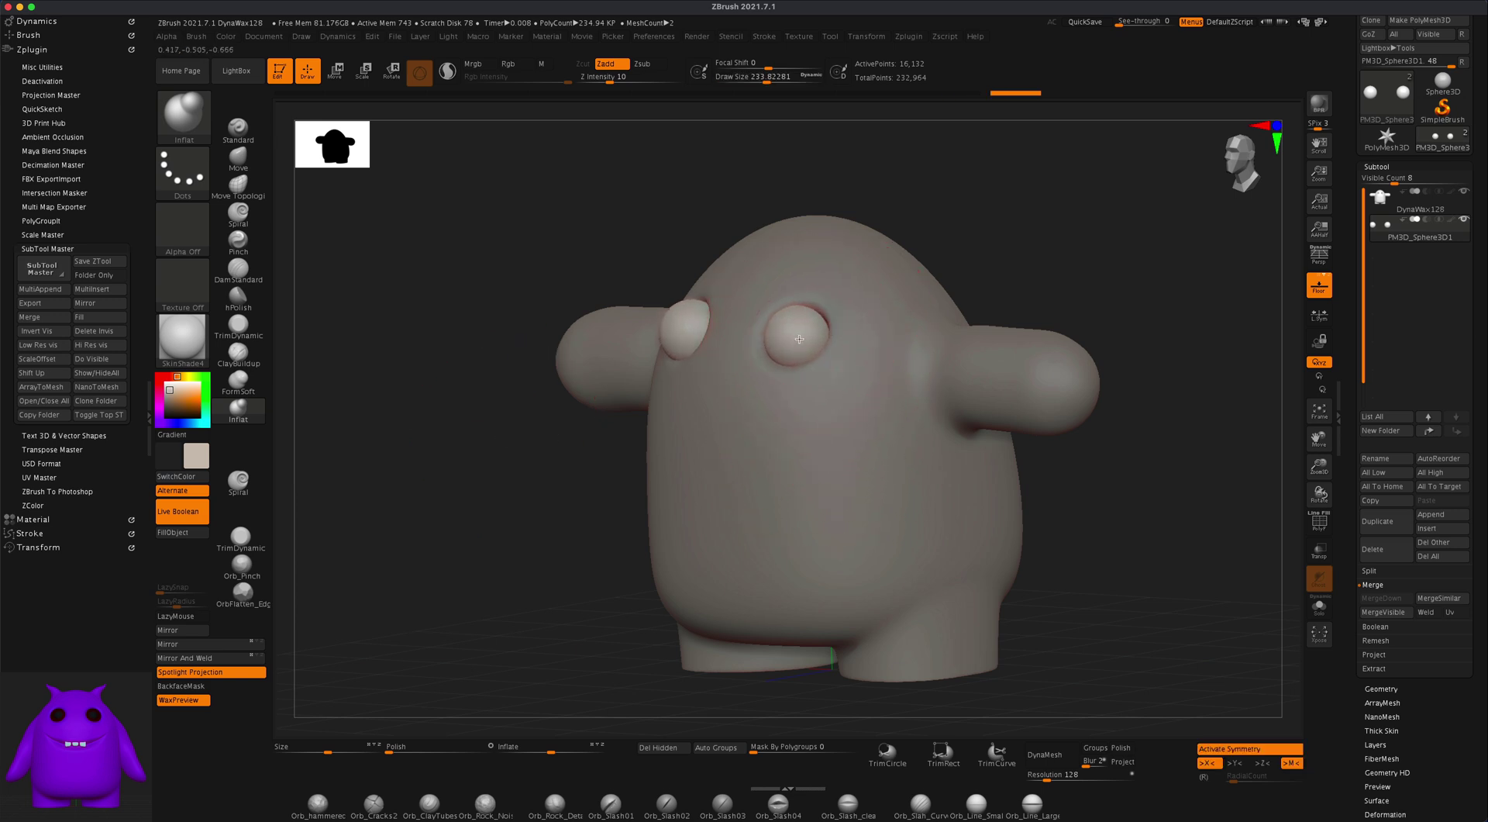
# Move both eyeballs slightly deeper into the sockets, adjust their height, and nudge them inward symmetrically
pyautogui.press('w')
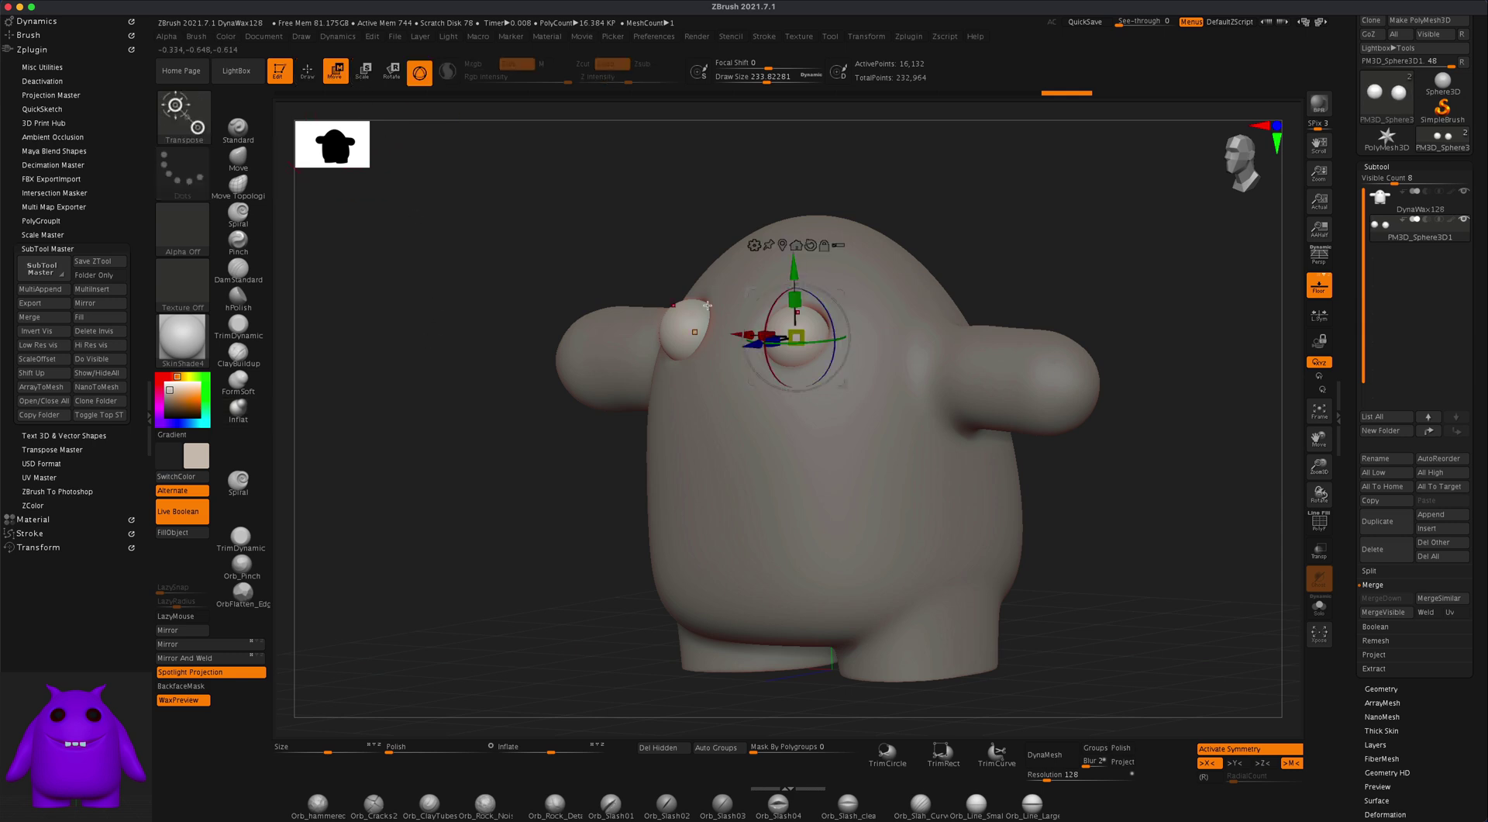
pyautogui.moveTo(752, 341); pyautogui.dragTo(764, 342)
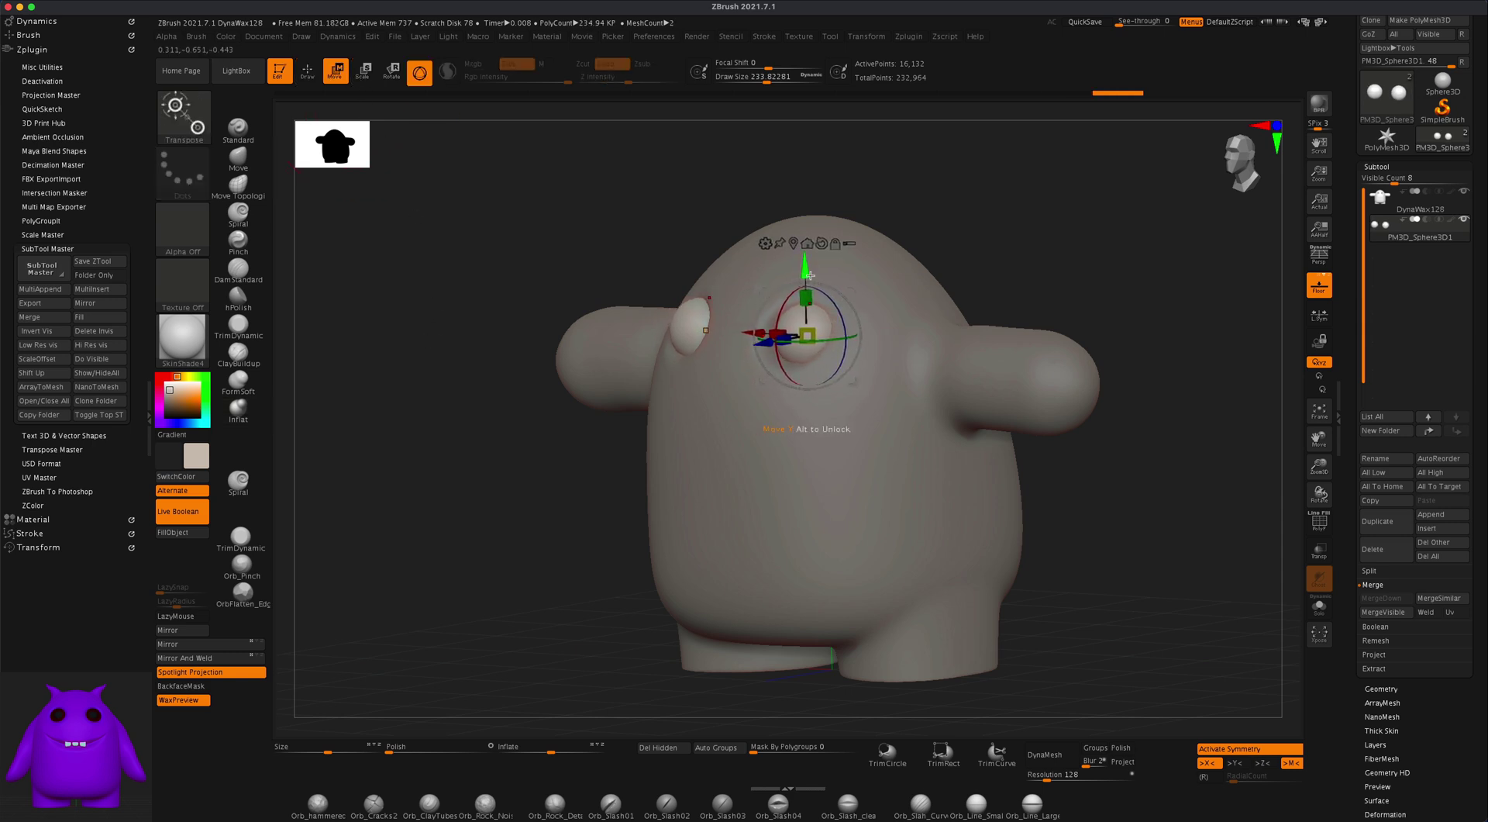
pyautogui.moveTo(635, 278); pyautogui.dragTo(807, 266)
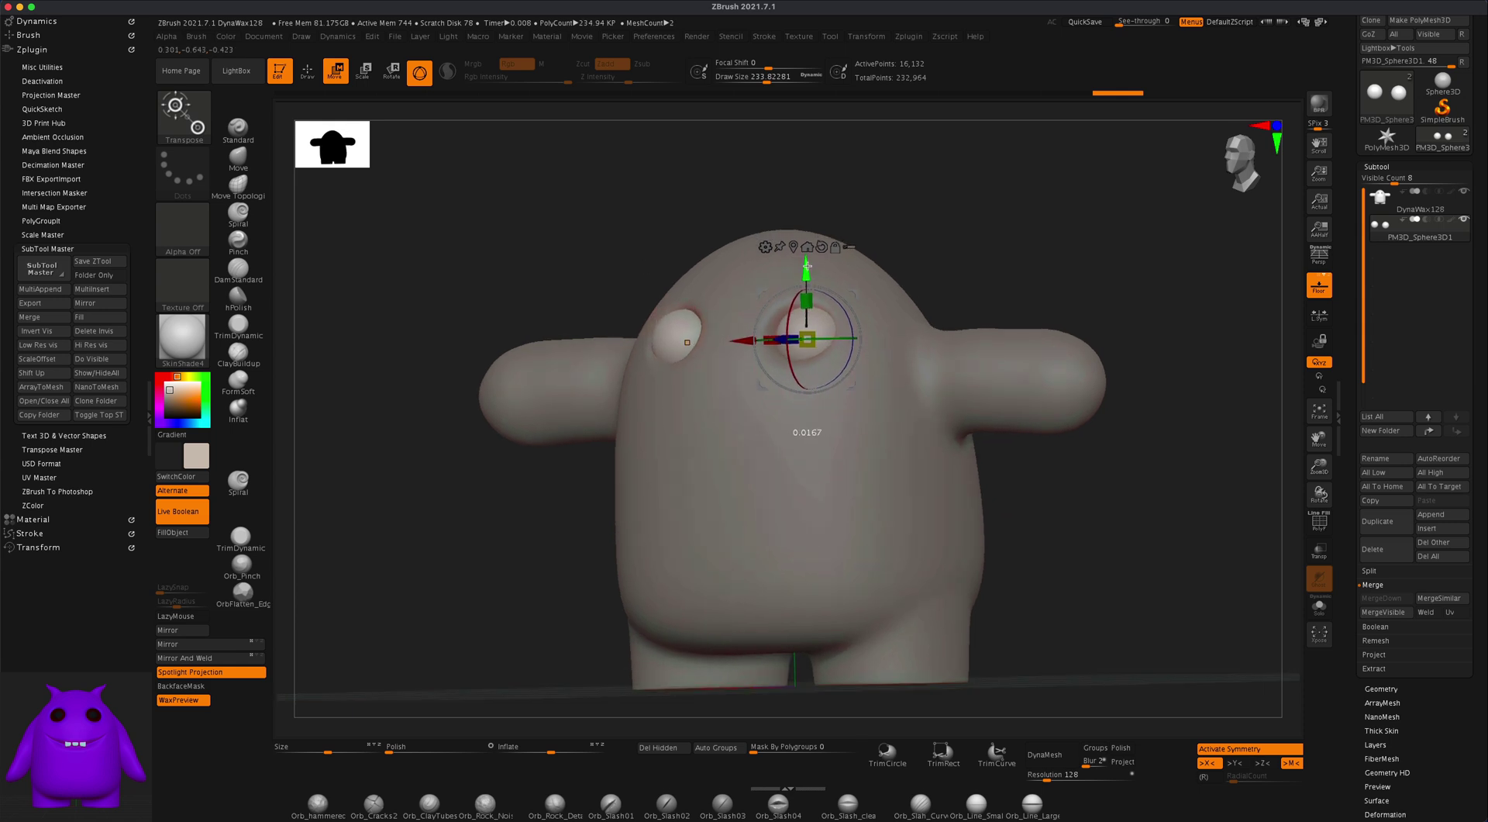
pyautogui.keyDown('shift'); pyautogui.moveTo(914, 252); pyautogui.dragTo(966, 246); pyautogui.keyUp('shift')
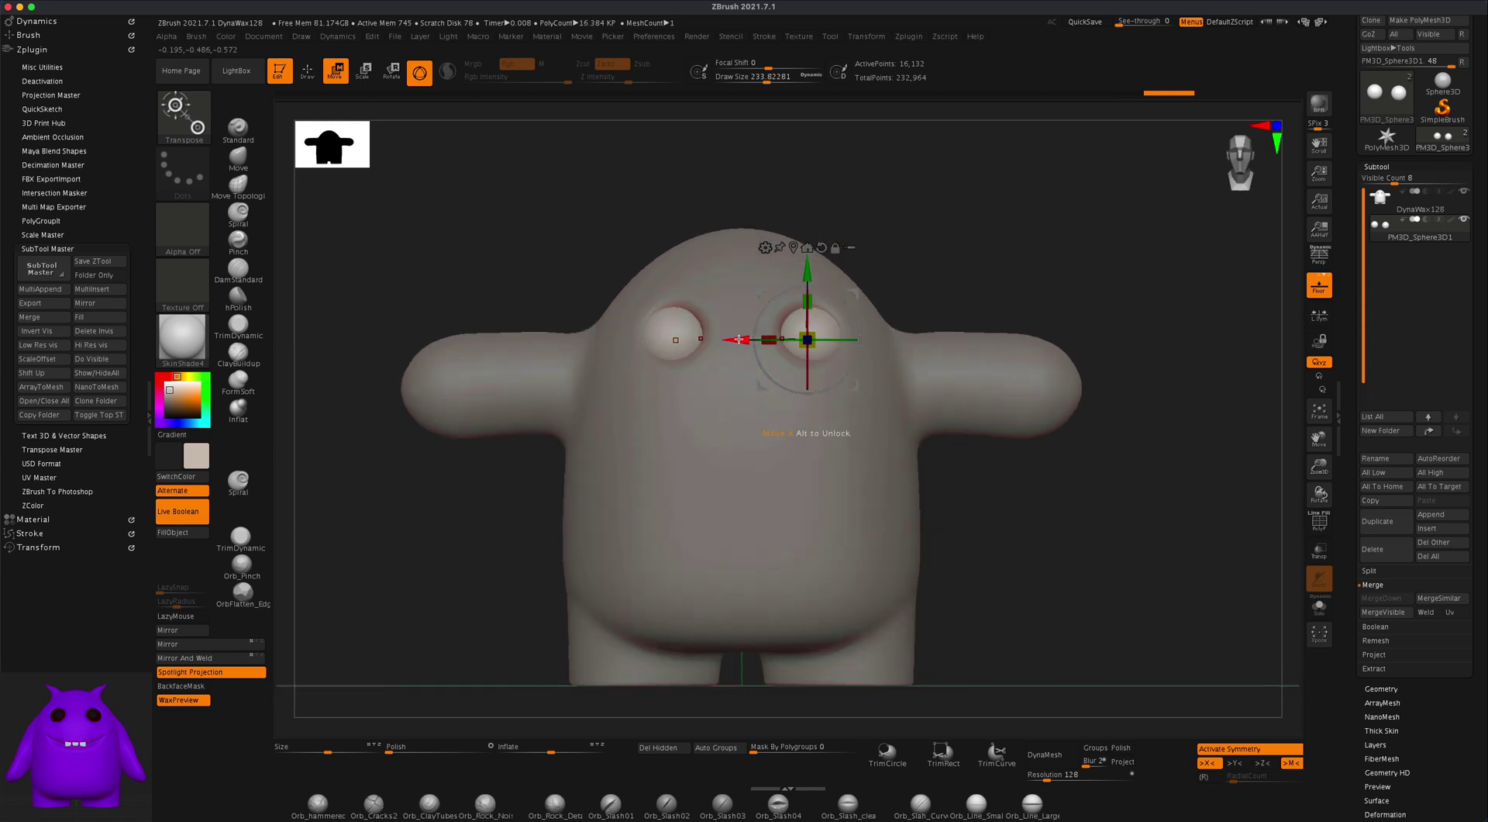
pyautogui.moveTo(739, 338); pyautogui.dragTo(735, 336)
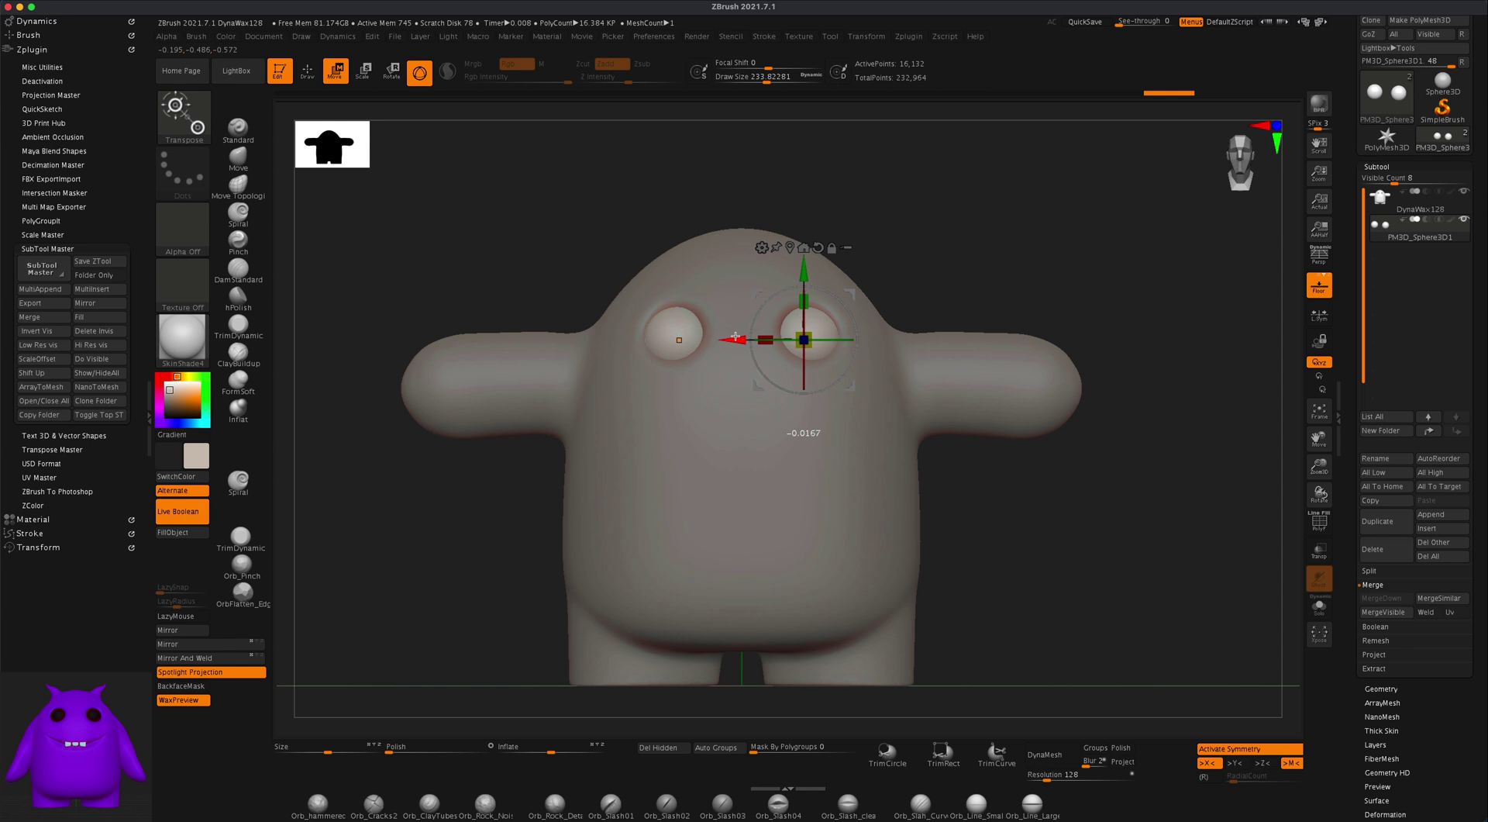
pyautogui.moveTo(992, 239); pyautogui.dragTo(1013, 236)
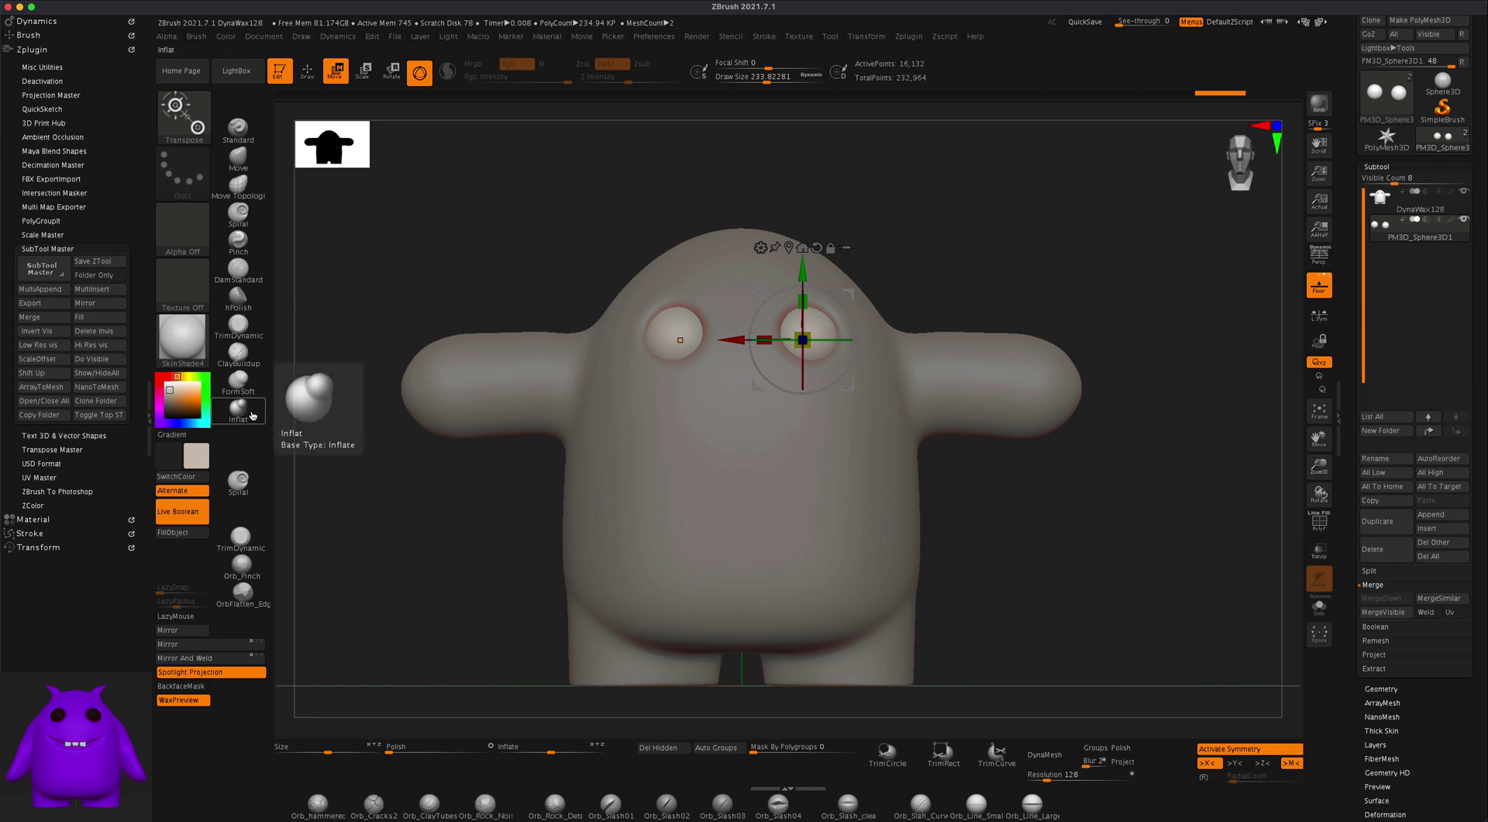
# Return to Draw mode, make the DynaWax128 body the active subtool, and choose the SnakeHook brush without enabling Sculptris Pro
pyautogui.keyDown('alt'); pyautogui.moveTo(1057, 542); pyautogui.dragTo(1097, 525); pyautogui.keyUp('alt')
pyautogui.click(308, 71)
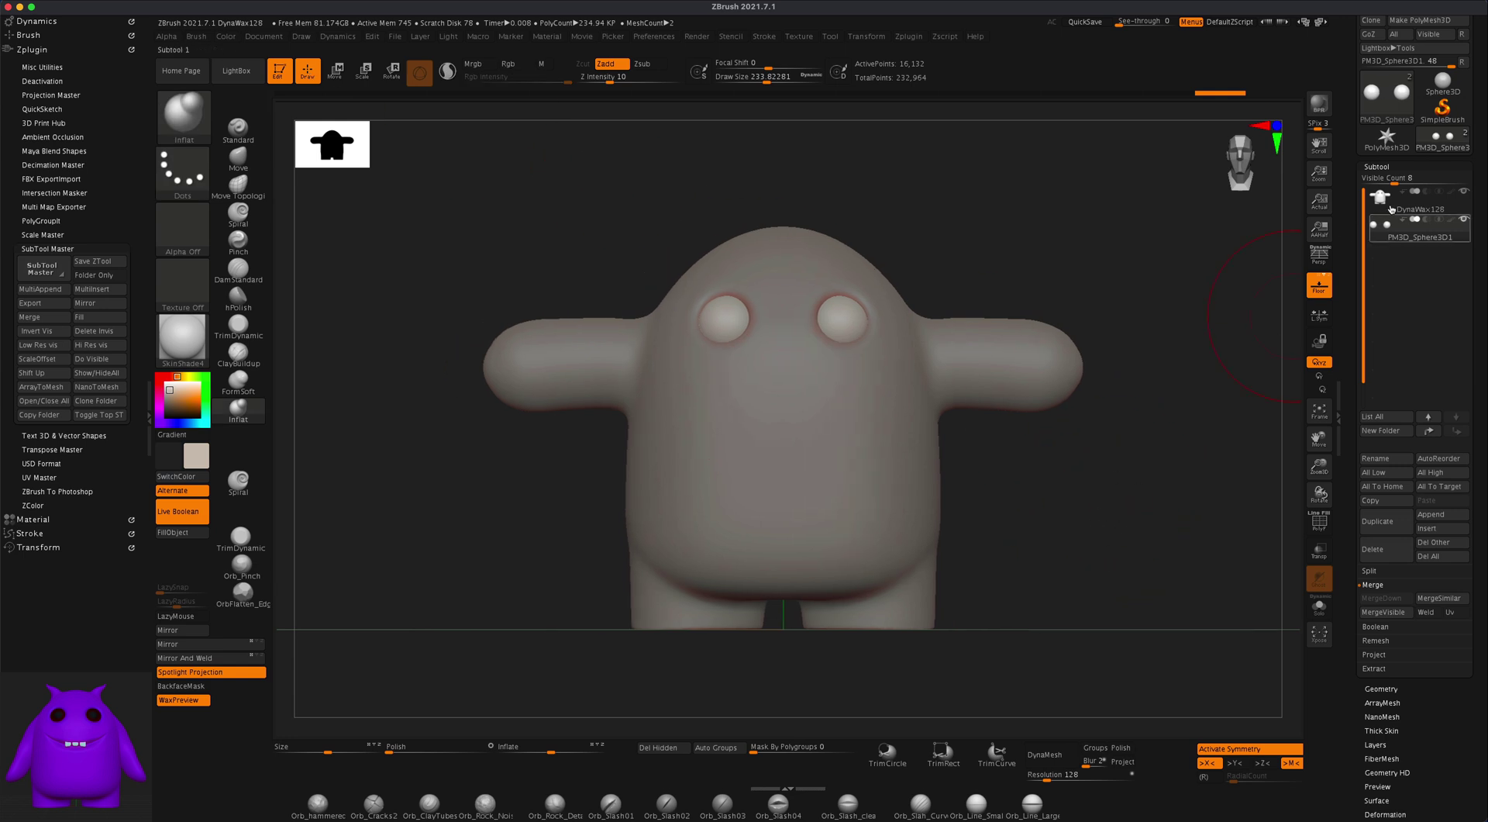
pyautogui.click(1418, 200)
pyautogui.moveTo(1045, 476); pyautogui.dragTo(1057, 531)
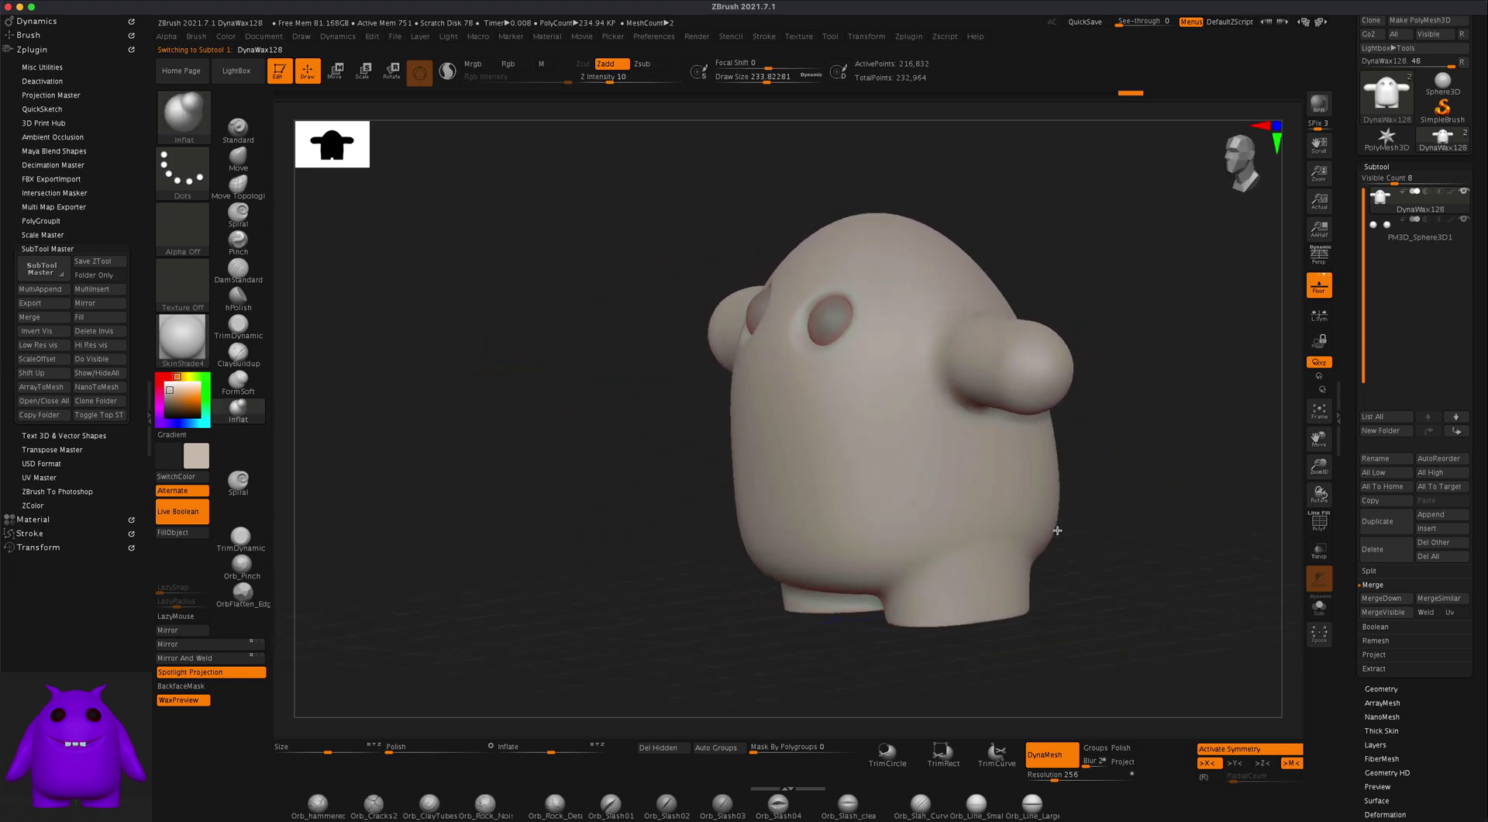
pyautogui.click(184, 115)
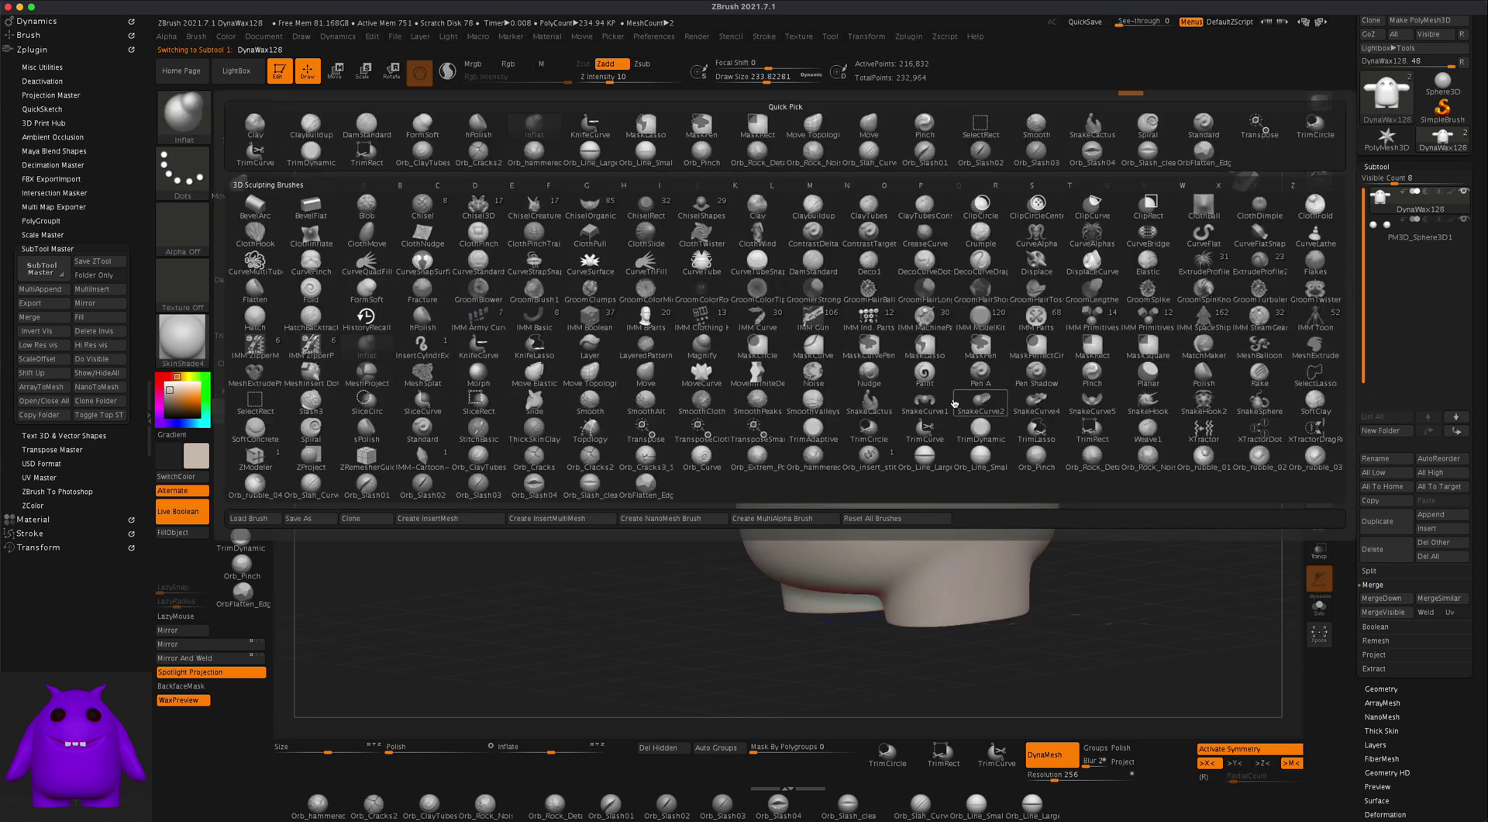
pyautogui.click(1147, 399)
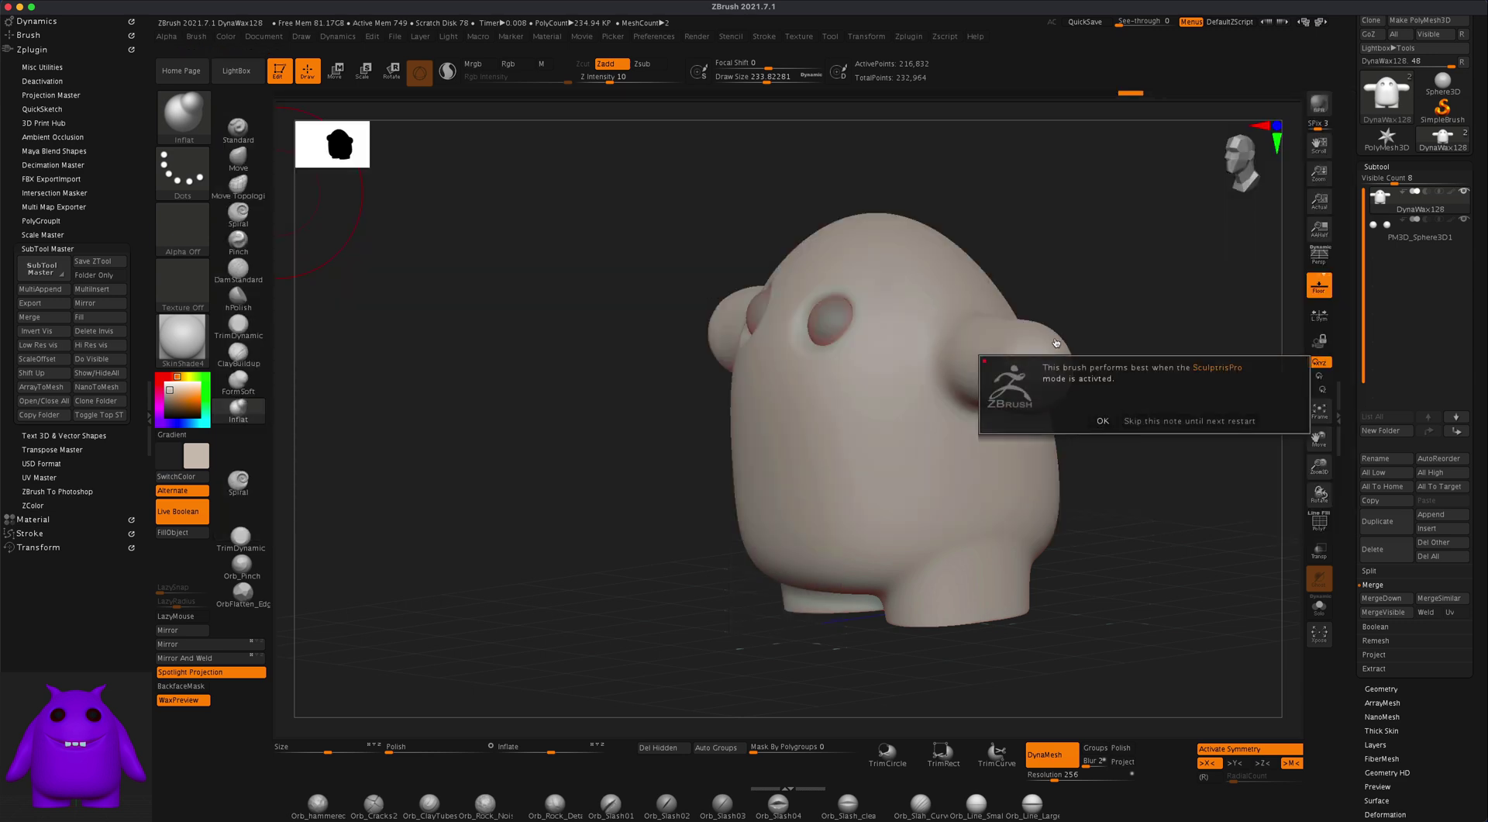
pyautogui.click(1101, 421)
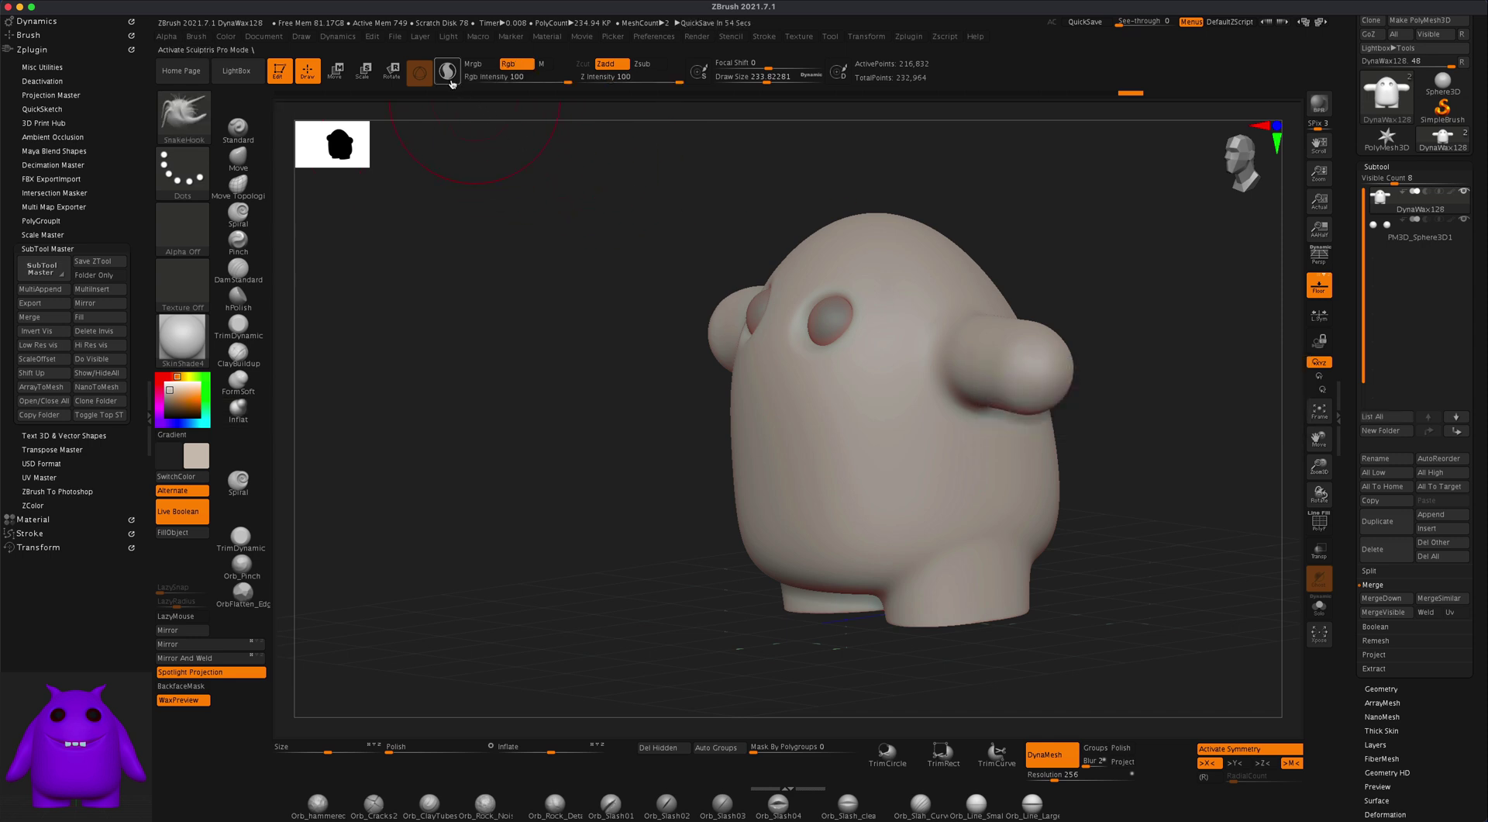
# Try pulling a symmetrical pair of horns from the head with SnakeHook at a draw size of about 88
pyautogui.moveTo(515, 236)
pyautogui.mouseDown()
pyautogui.moveTo(528, 229)
pyautogui.moveTo(487, 257)
pyautogui.moveTo(528, 287)
pyautogui.moveTo(512, 293)
pyautogui.mouseUp()
pyautogui.press('s')
pyautogui.moveTo(954, 240); pyautogui.dragTo(1117, 221)
pyautogui.moveTo(858, 310); pyautogui.dragTo(976, 264)
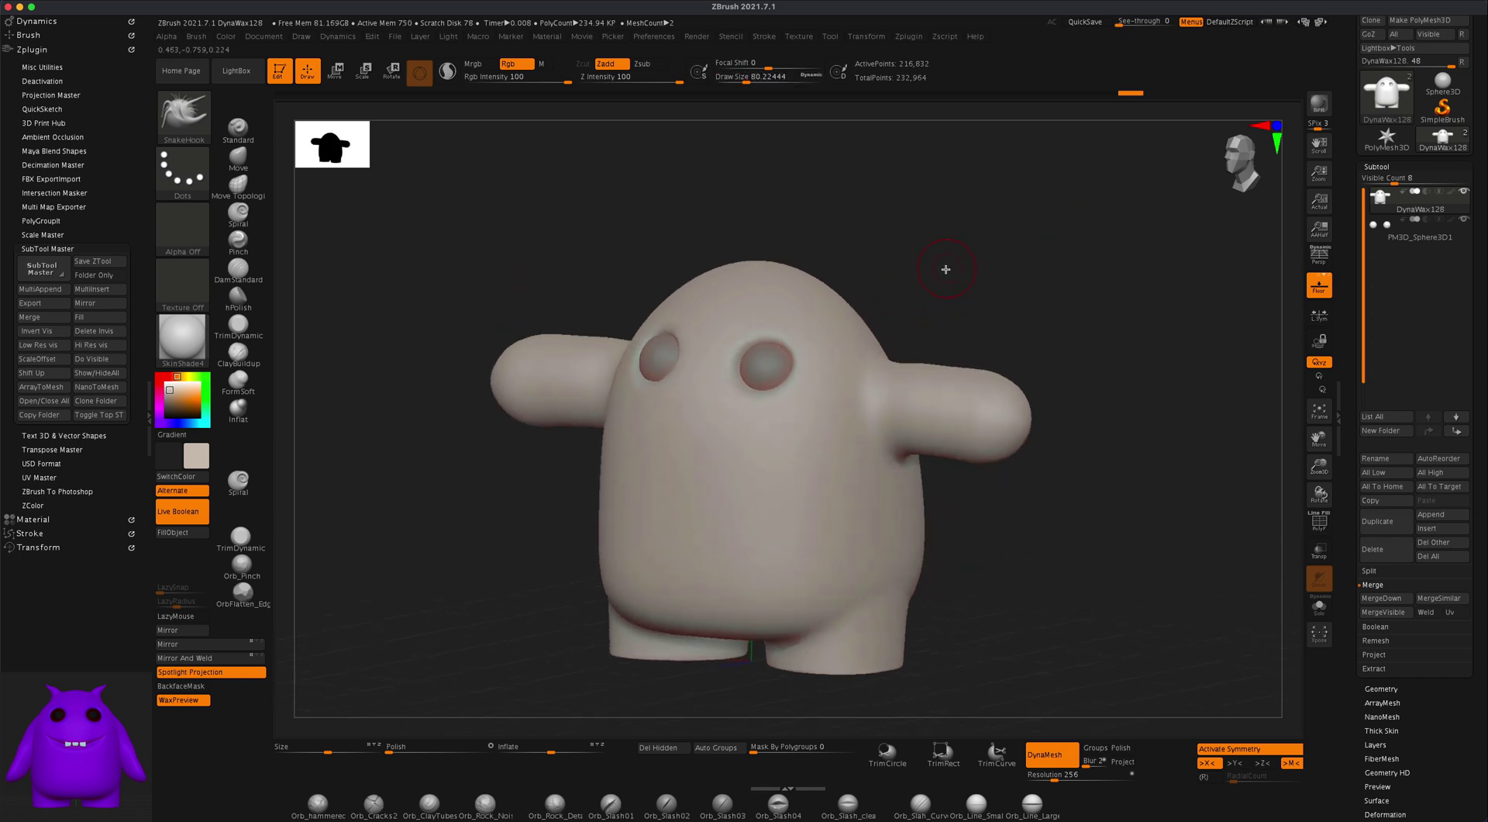
pyautogui.moveTo(842, 322)
pyautogui.mouseDown()
pyautogui.moveTo(860, 237)
pyautogui.moveTo(883, 229)
pyautogui.moveTo(931, 260)
pyautogui.mouseUp()
pyautogui.hotkey('ctrl', 'z')
# Pull two symmetrical curved, pointed horns out of the upper head with SnakeHook at a draw size of about 108
pyautogui.press('s')
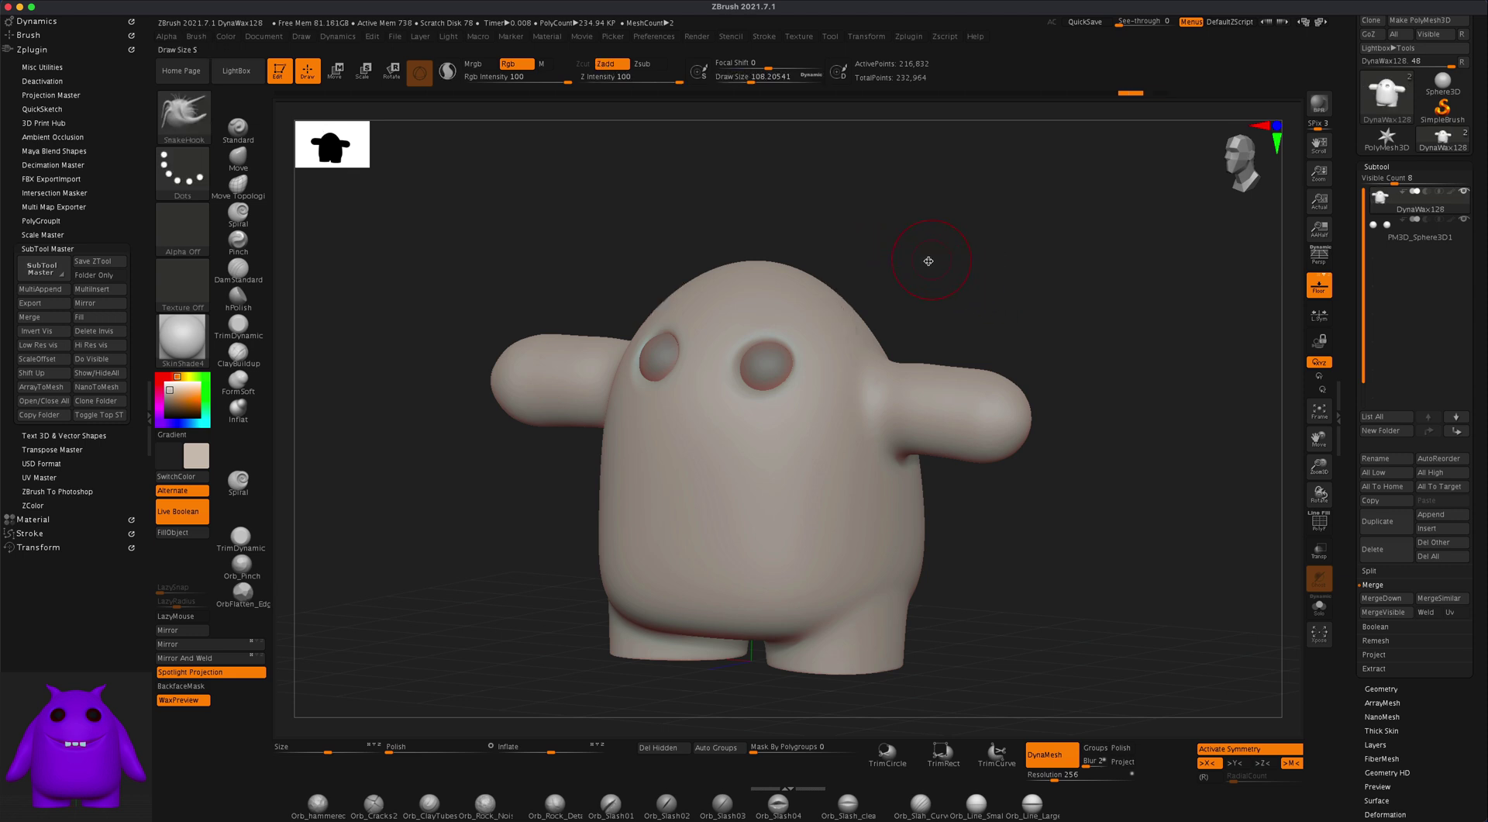
pyautogui.moveTo(842, 328); pyautogui.dragTo(880, 247)
pyautogui.moveTo(891, 248)
pyautogui.mouseDown()
pyautogui.moveTo(1045, 279)
pyautogui.moveTo(885, 294)
pyautogui.moveTo(861, 237)
pyautogui.mouseUp()
pyautogui.hotkey('ctrl', 'z')
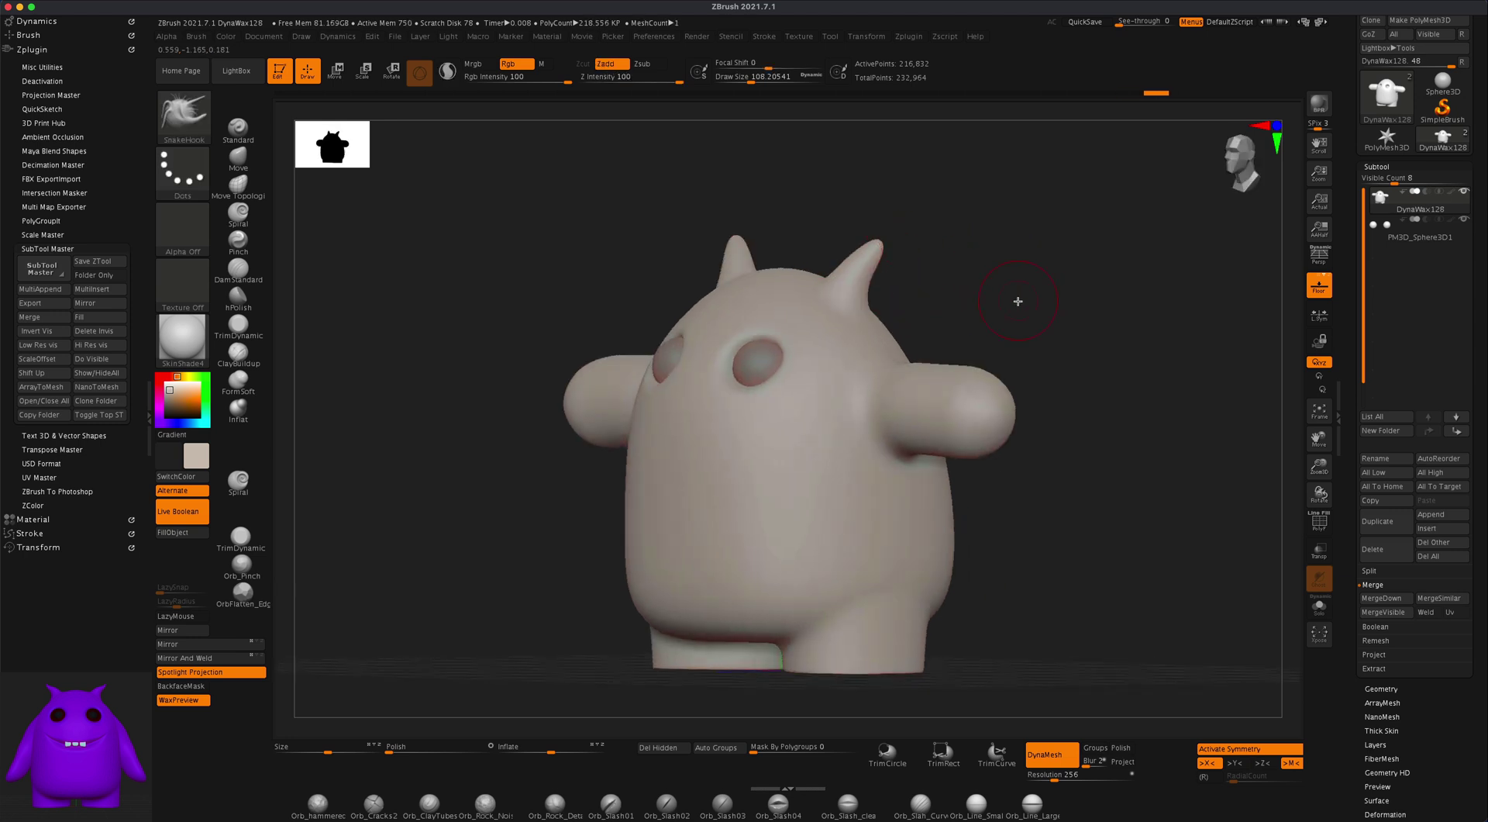
# Remesh the body with DynaMesh to rebuild the stretched topology around the horns
pyautogui.moveTo(1016, 299); pyautogui.dragTo(1076, 299)
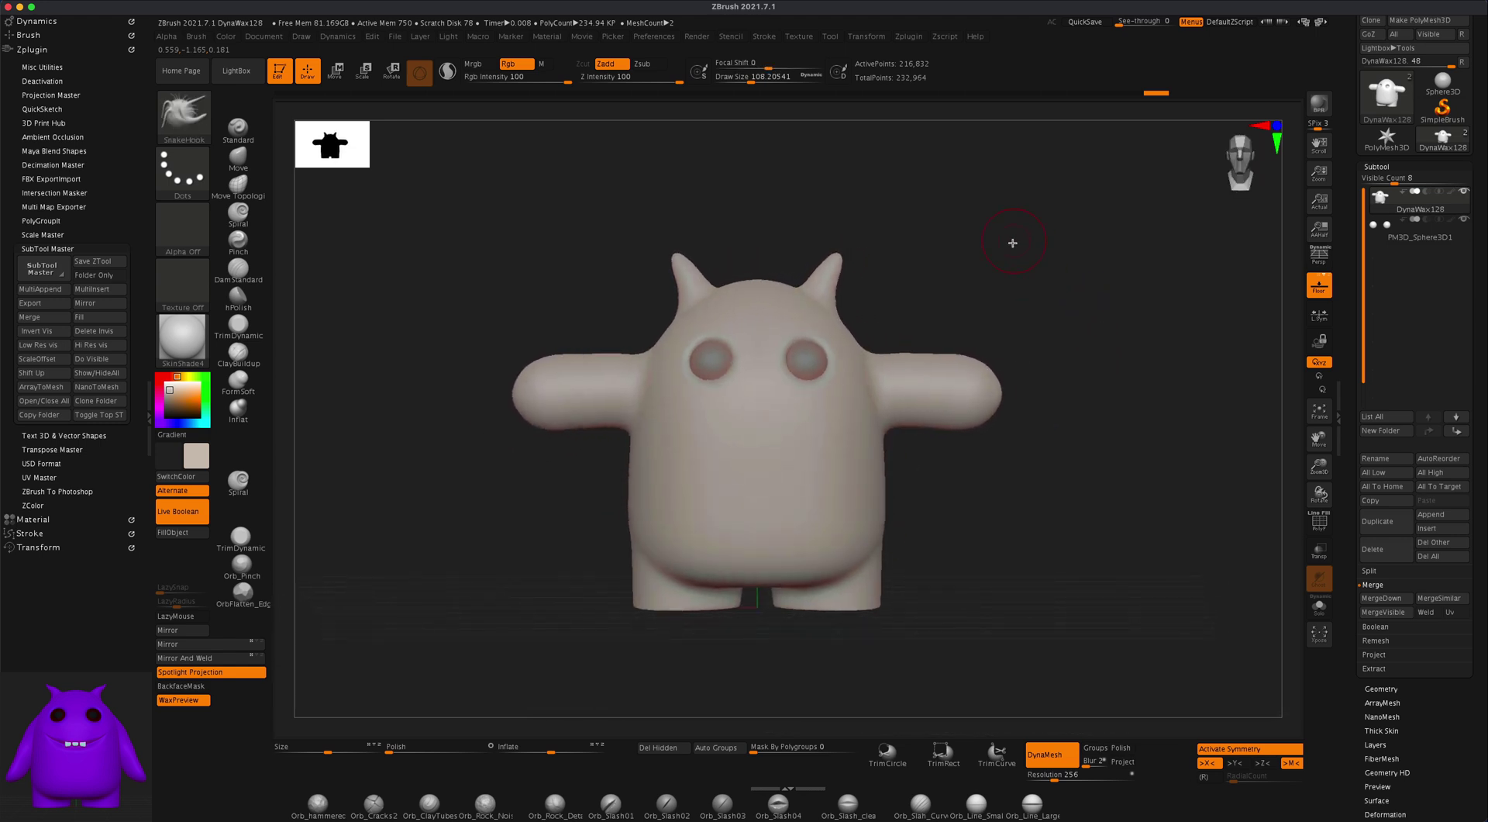
pyautogui.keyDown('ctrl'); pyautogui.moveTo(1007, 240); pyautogui.dragTo(1085, 316); pyautogui.keyUp('ctrl')
pyautogui.moveTo(922, 271)
pyautogui.mouseDown()
pyautogui.moveTo(984, 305)
pyautogui.moveTo(960, 306)
pyautogui.moveTo(1049, 325)
pyautogui.moveTo(1066, 298)
pyautogui.mouseUp()
pyautogui.press('shift')
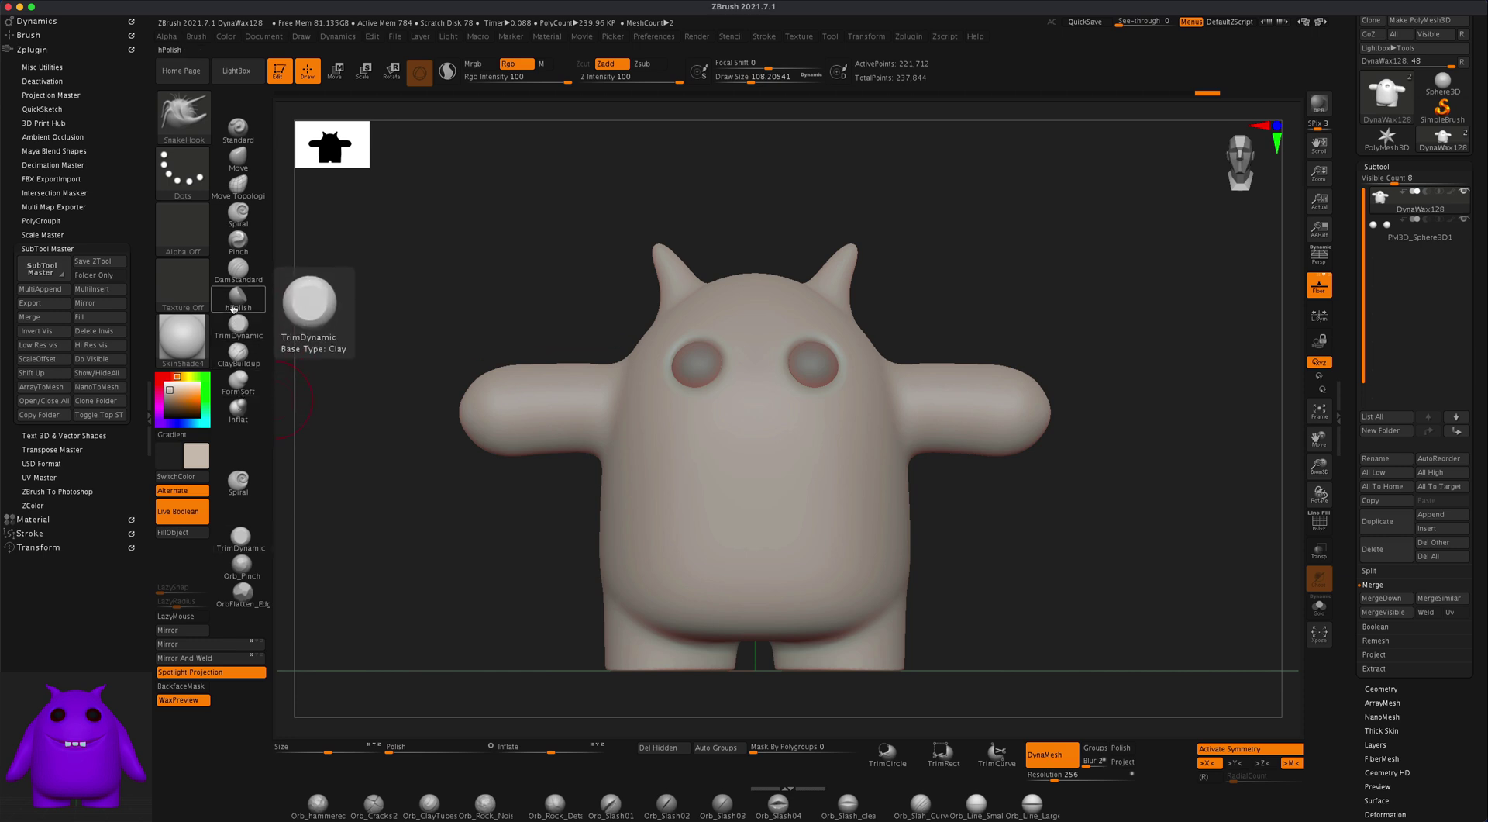
# Sharpen the tips of both horns with the Pinch brush at a draw size of about 120
pyautogui.click(238, 240)
pyautogui.press('s')
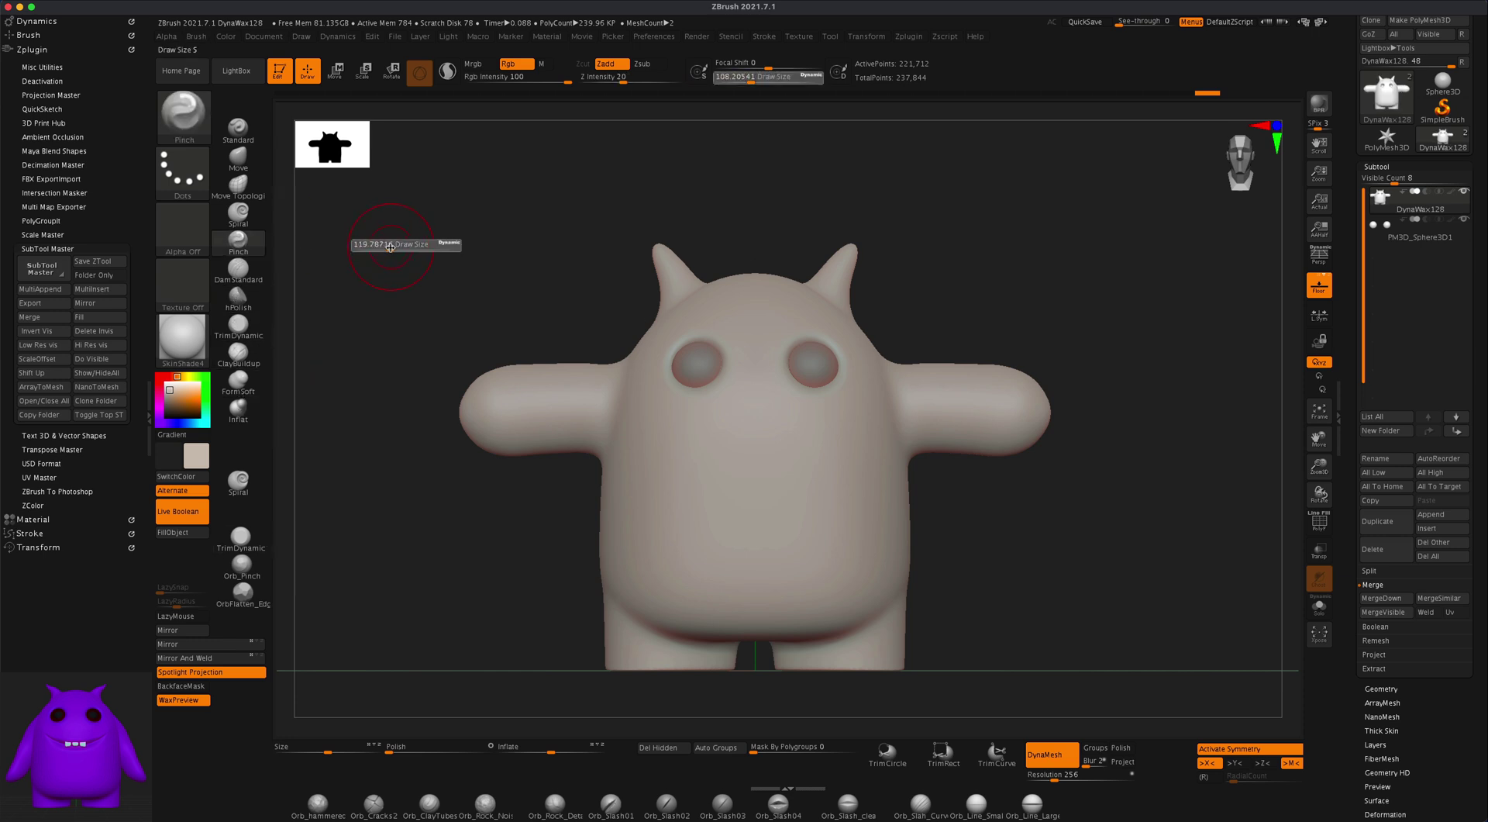
pyautogui.moveTo(385, 244); pyautogui.dragTo(392, 244)
pyautogui.moveTo(847, 260); pyautogui.dragTo(856, 260)
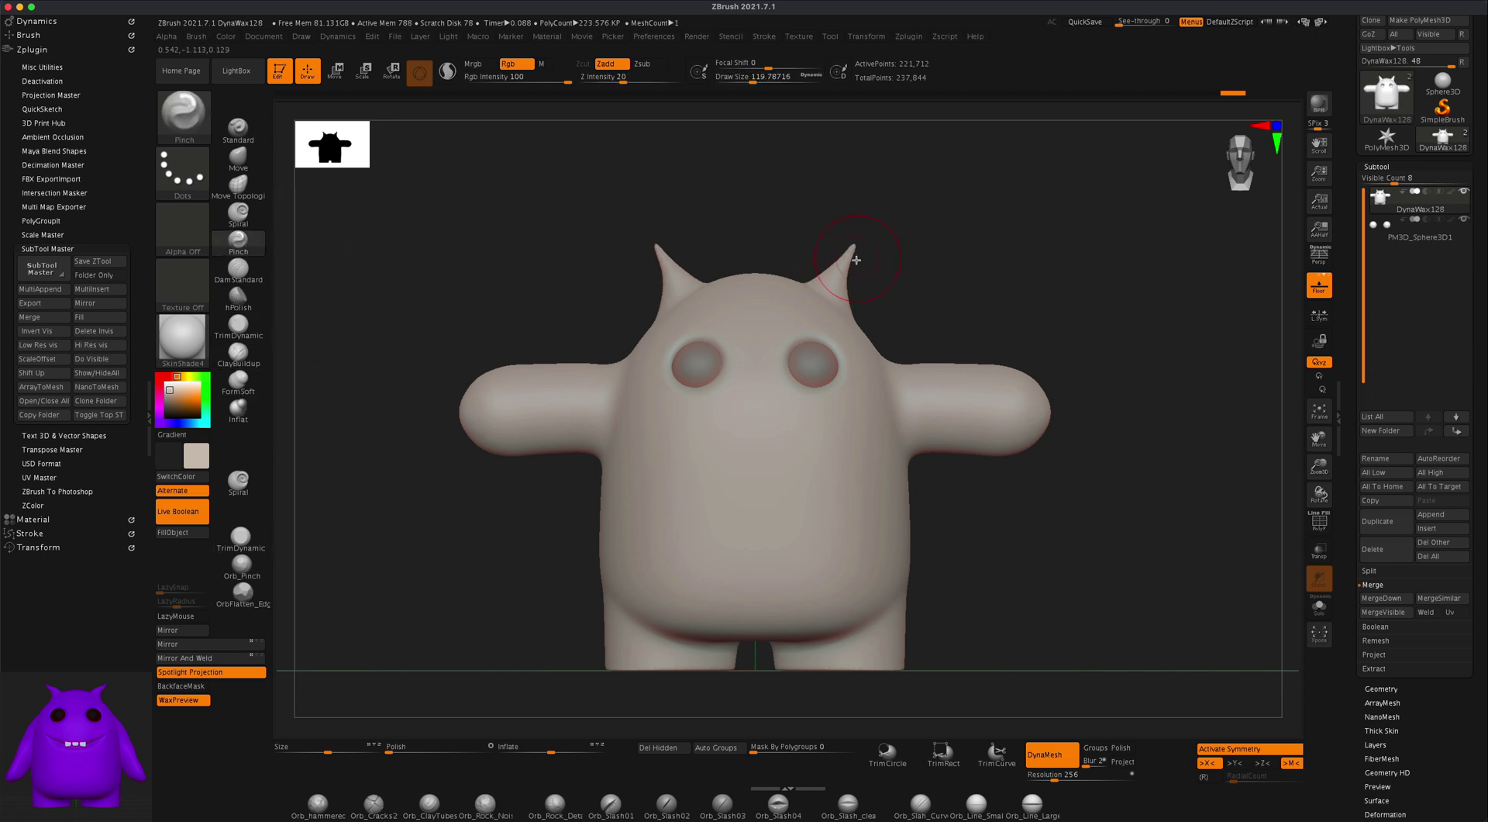
pyautogui.moveTo(1030, 281); pyautogui.dragTo(996, 284)
pyautogui.moveTo(1072, 318)
pyautogui.mouseDown()
pyautogui.moveTo(1123, 372)
pyautogui.moveTo(1096, 372)
pyautogui.moveTo(1120, 468)
pyautogui.mouseUp()
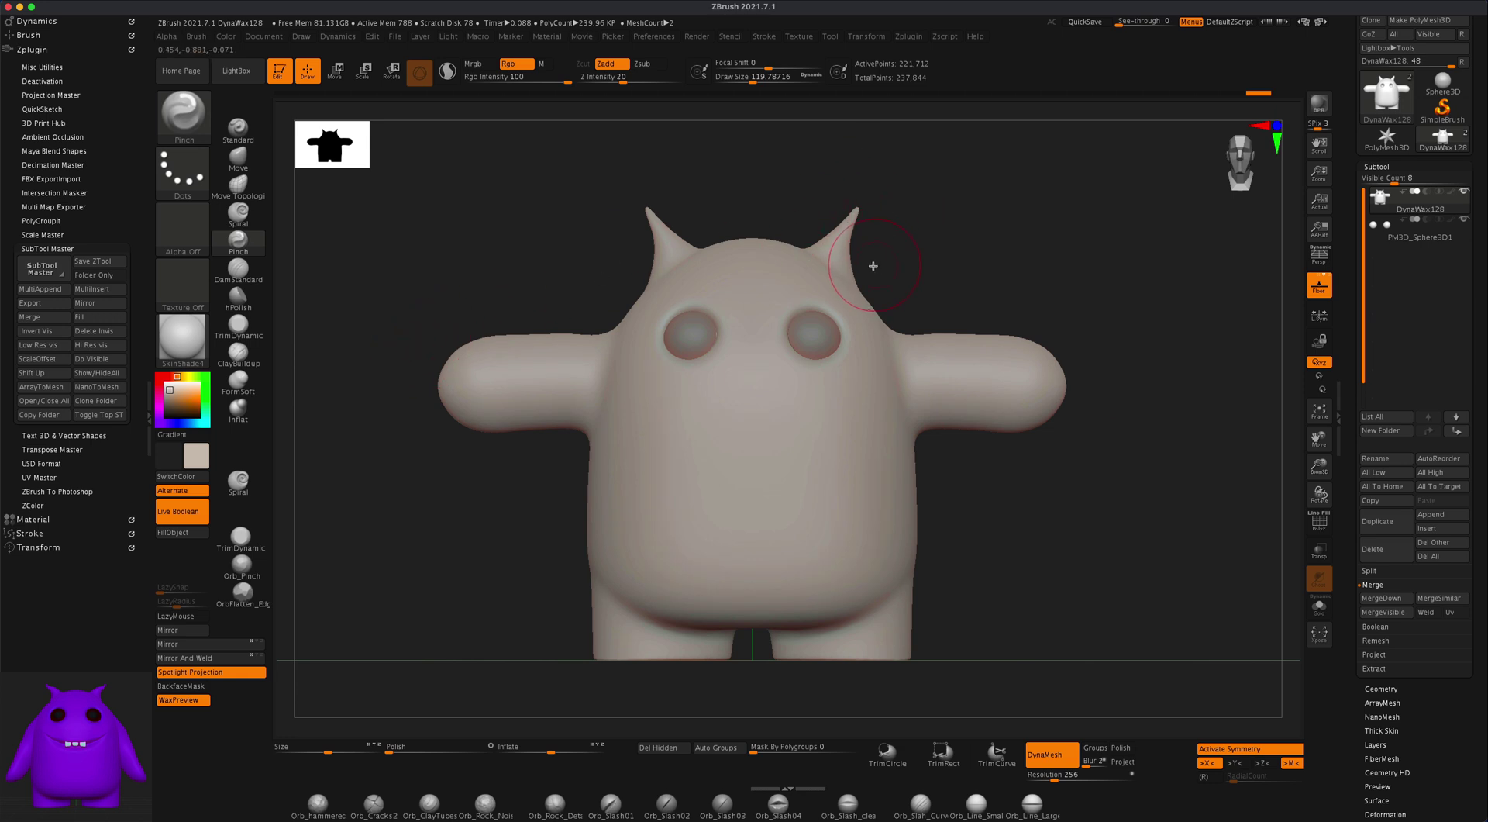
# Curl both horns outward with the Spiral brush at a draw size of about 207, remesh the body, and reduce the draw size to 112
pyautogui.click(238, 213)
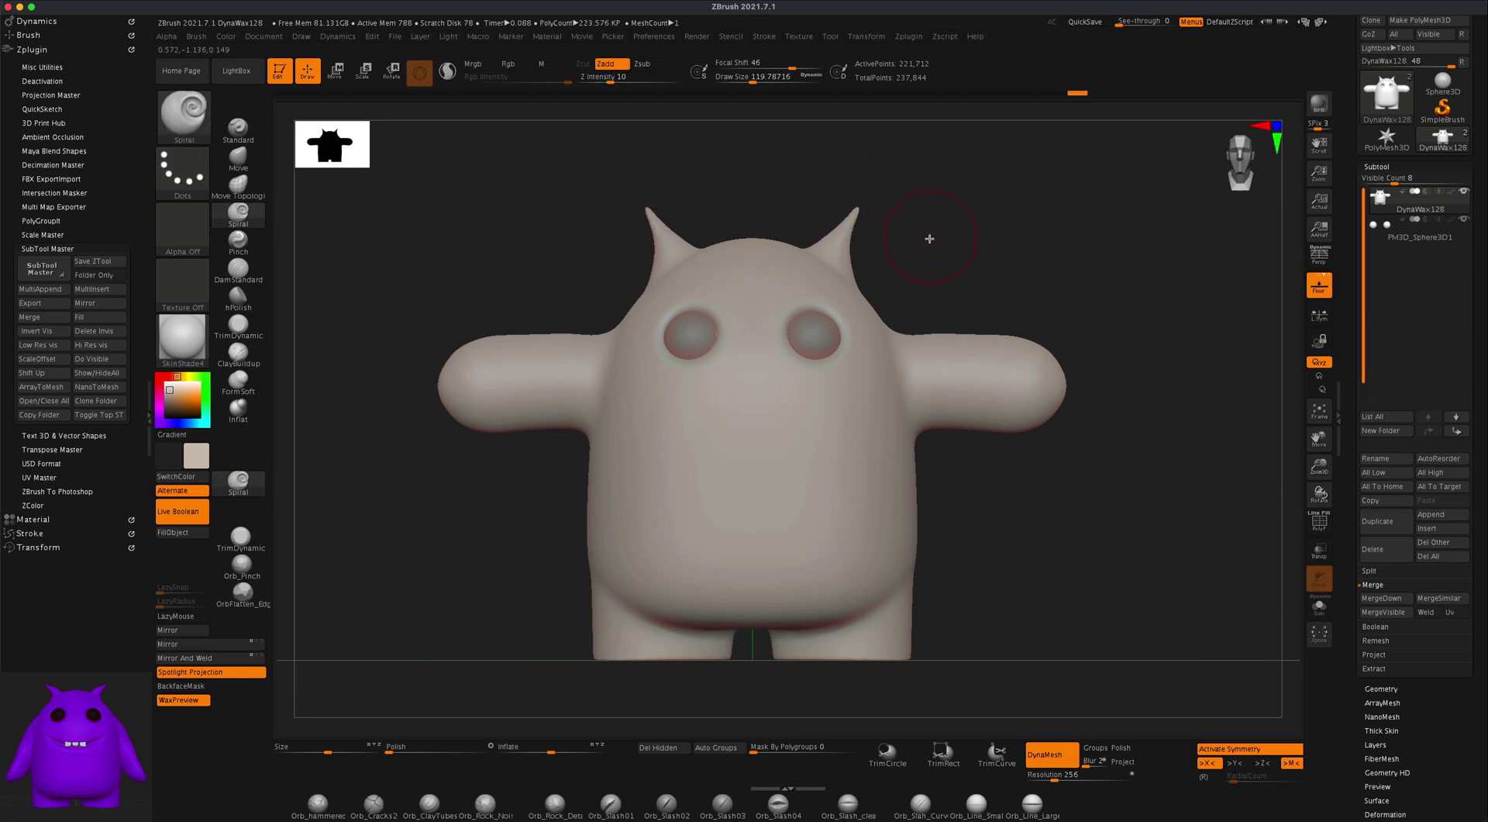
pyautogui.press('s')
pyautogui.moveTo(942, 241); pyautogui.dragTo(945, 241)
pyautogui.moveTo(850, 240); pyautogui.dragTo(852, 235)
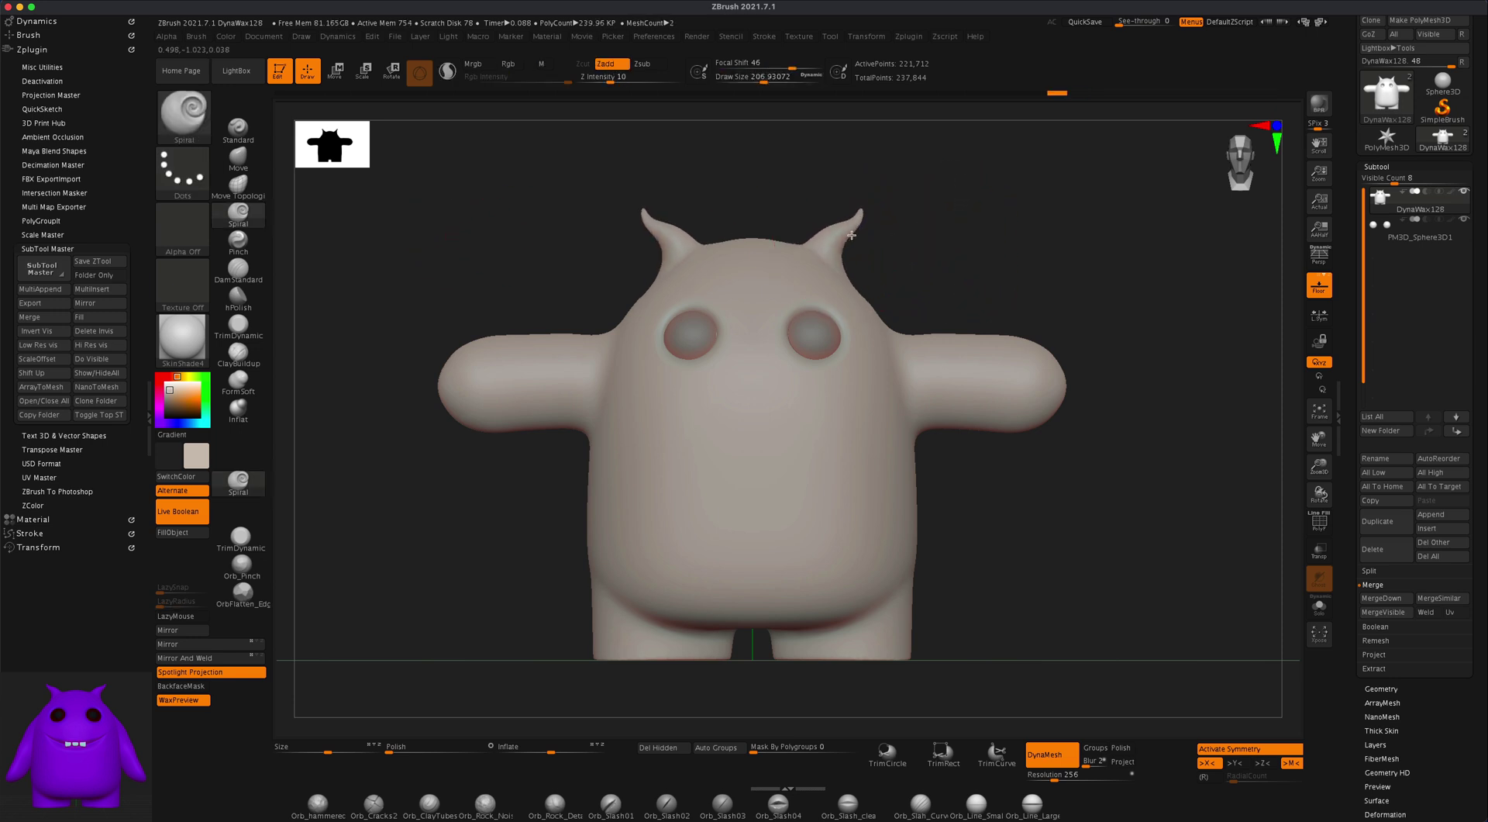
pyautogui.moveTo(1014, 244)
pyautogui.mouseDown()
pyautogui.moveTo(947, 243)
pyautogui.moveTo(1039, 250)
pyautogui.moveTo(1013, 249)
pyautogui.moveTo(1054, 263)
pyautogui.moveTo(1040, 295)
pyautogui.moveTo(1106, 295)
pyautogui.moveTo(1078, 295)
pyautogui.moveTo(1026, 247)
pyautogui.moveTo(1159, 329)
pyautogui.mouseUp()
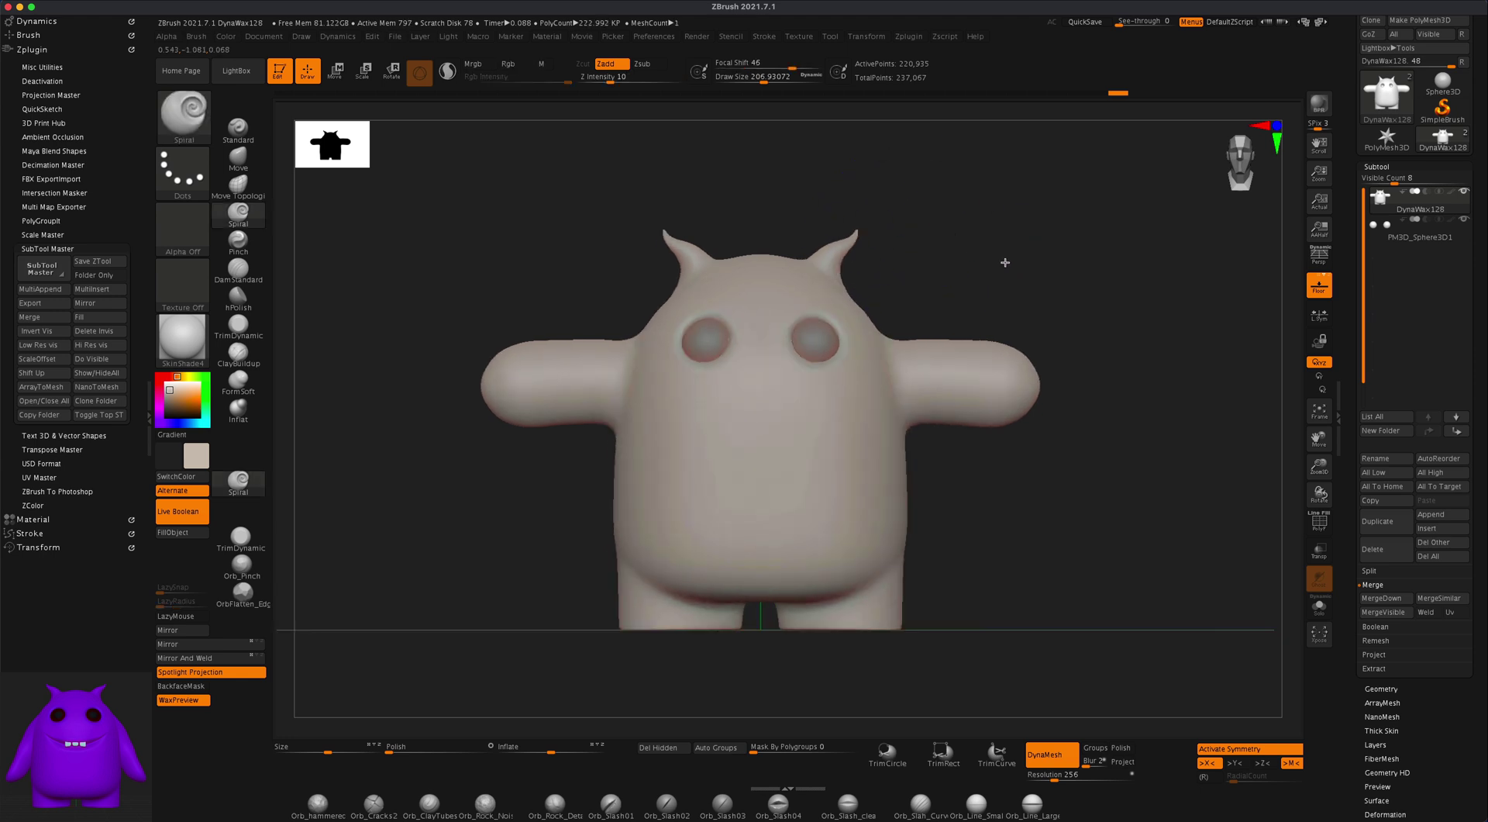
pyautogui.click(799, 254)
pyautogui.press('s')
pyautogui.moveTo(441, 274); pyautogui.dragTo(422, 274)
pyautogui.moveTo(1084, 565)
pyautogui.keyDown('alt'); pyautogui.mouseDown()
pyautogui.moveTo(1054, 525)
pyautogui.moveTo(1022, 520)
pyautogui.moveTo(1049, 531)
pyautogui.moveTo(1029, 534)
pyautogui.moveTo(1025, 513)
pyautogui.mouseUp(); pyautogui.keyUp('alt')
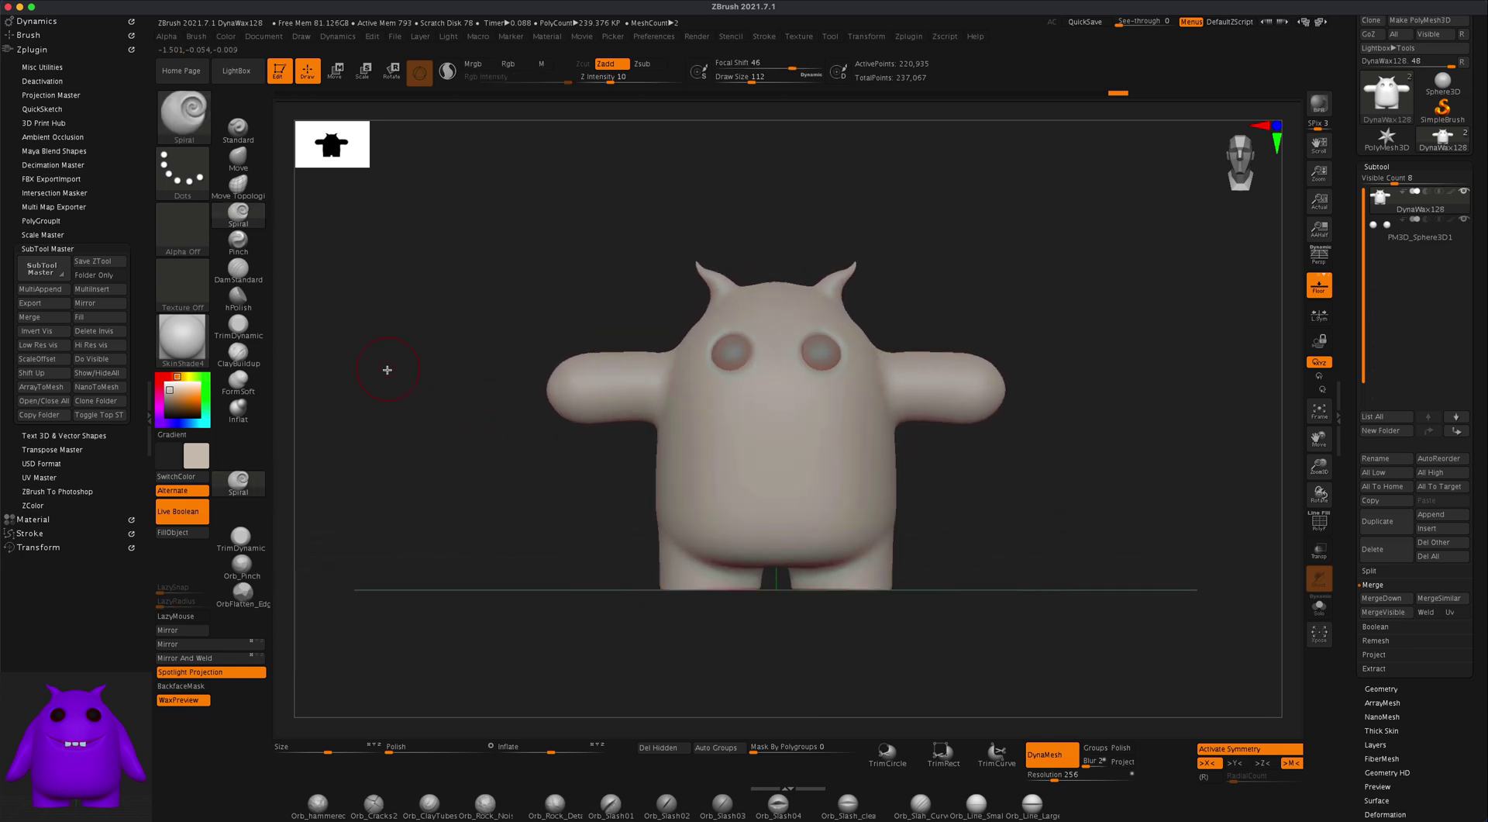
# Try carving symmetrical mouth lines below the eyes with DamStandard at a draw size of about 65
pyautogui.click(238, 268)
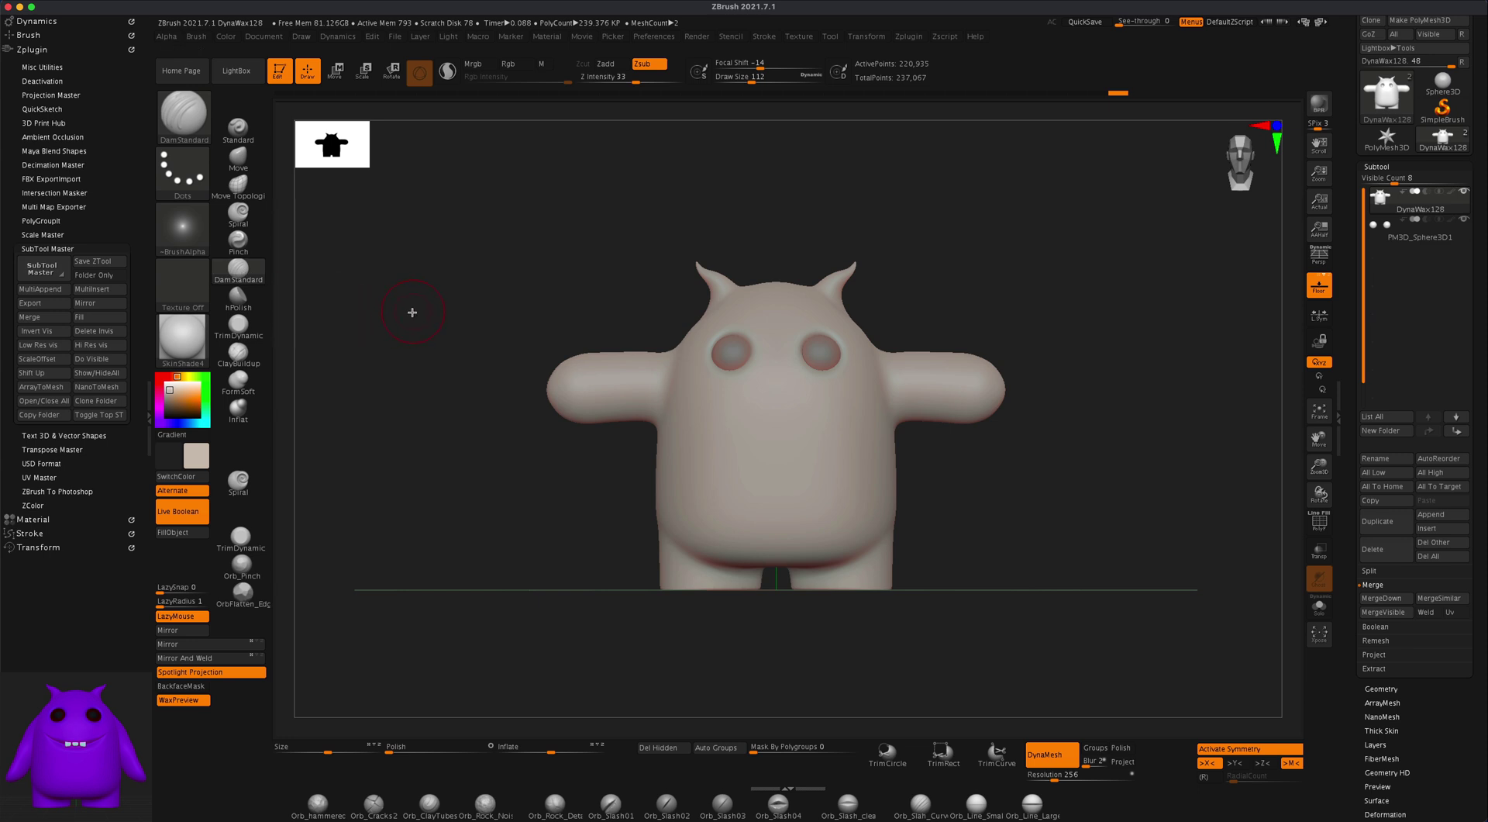
pyautogui.press('s')
pyautogui.moveTo(417, 314); pyautogui.dragTo(397, 314)
pyautogui.moveTo(694, 393); pyautogui.dragTo(735, 435)
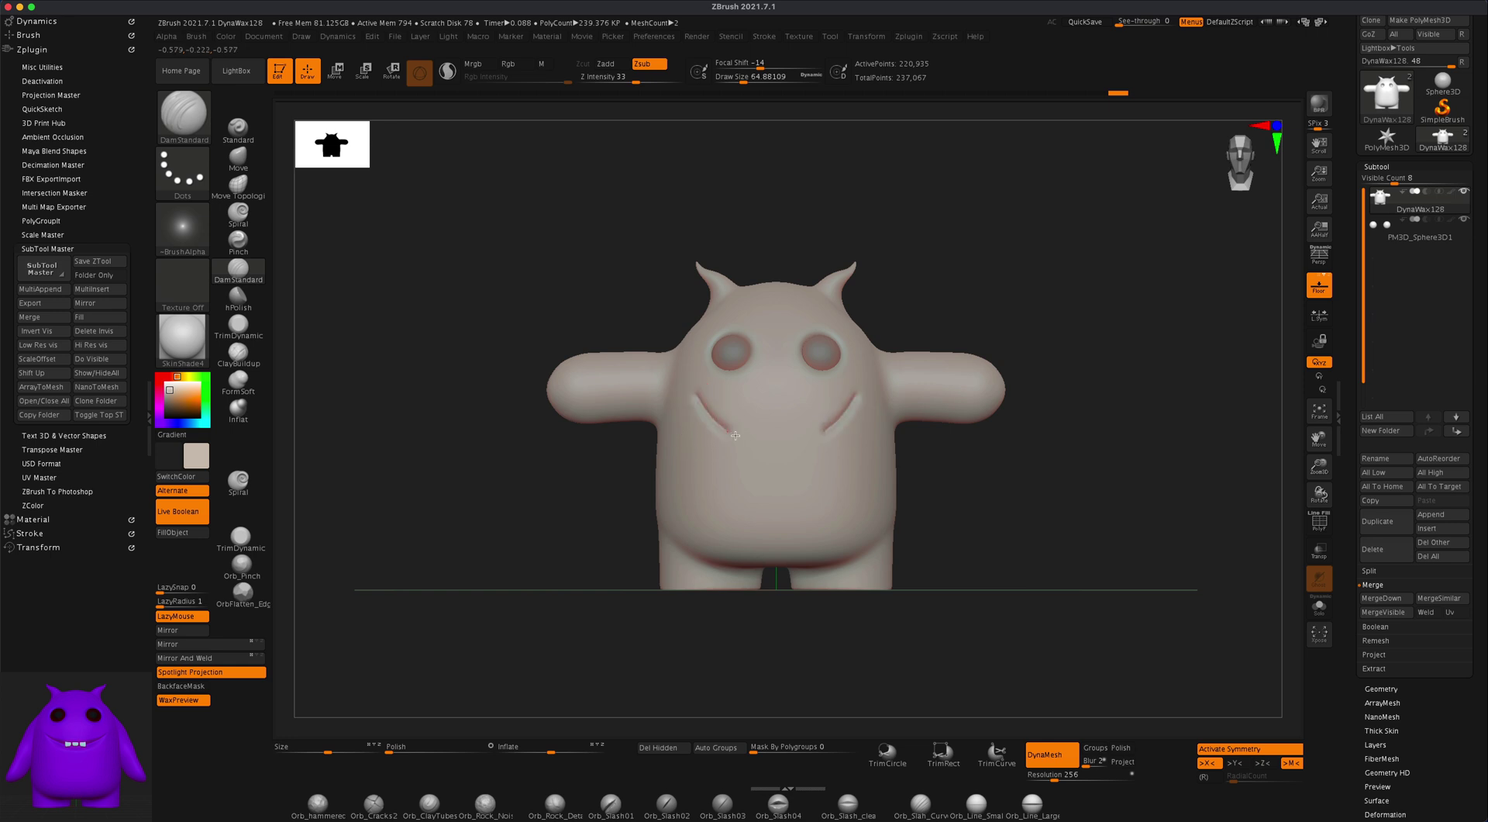
pyautogui.hotkey('ctrl', 'z')
# Set the DamStandard brush to a draw size of about 94 and a Z Intensity of 56
pyautogui.press('s')
pyautogui.moveTo(962, 516); pyautogui.dragTo(968, 515)
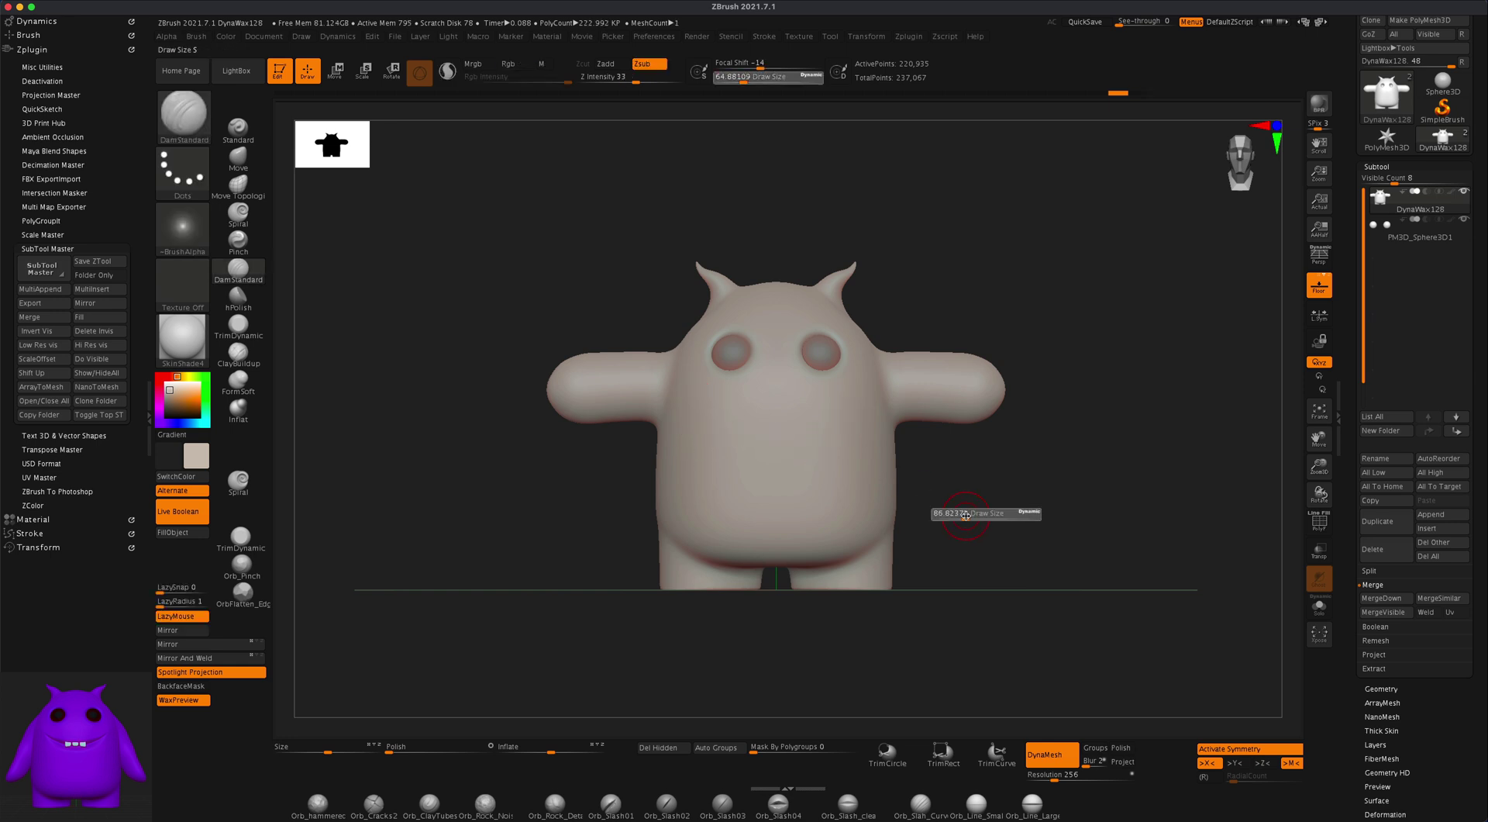
pyautogui.write('56')
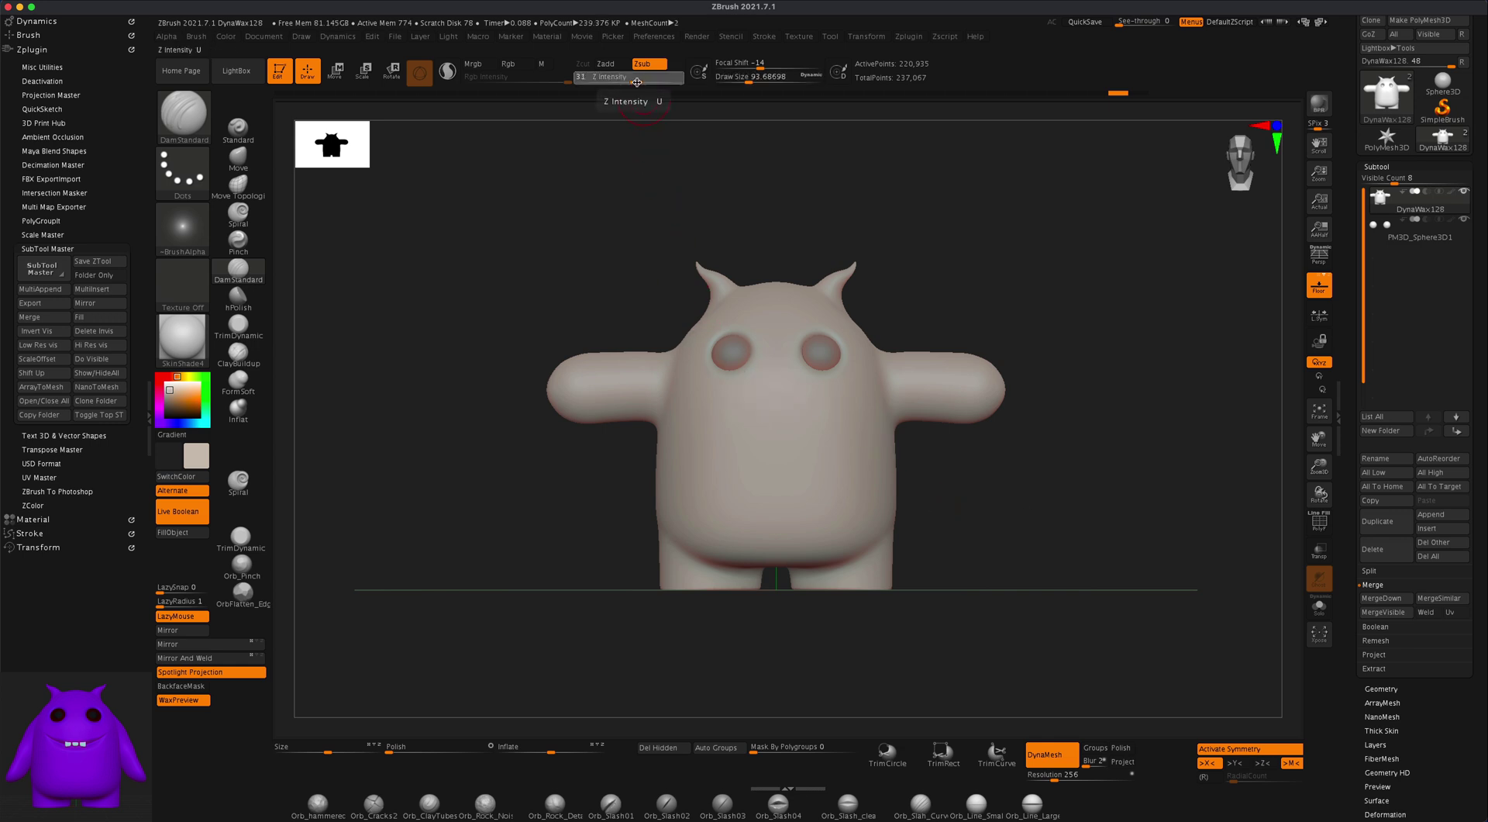
pyautogui.press('Return')
# Try carving a straight mouth and a downturned mouth across the face with DamStandard
pyautogui.moveTo(702, 419); pyautogui.dragTo(857, 422)
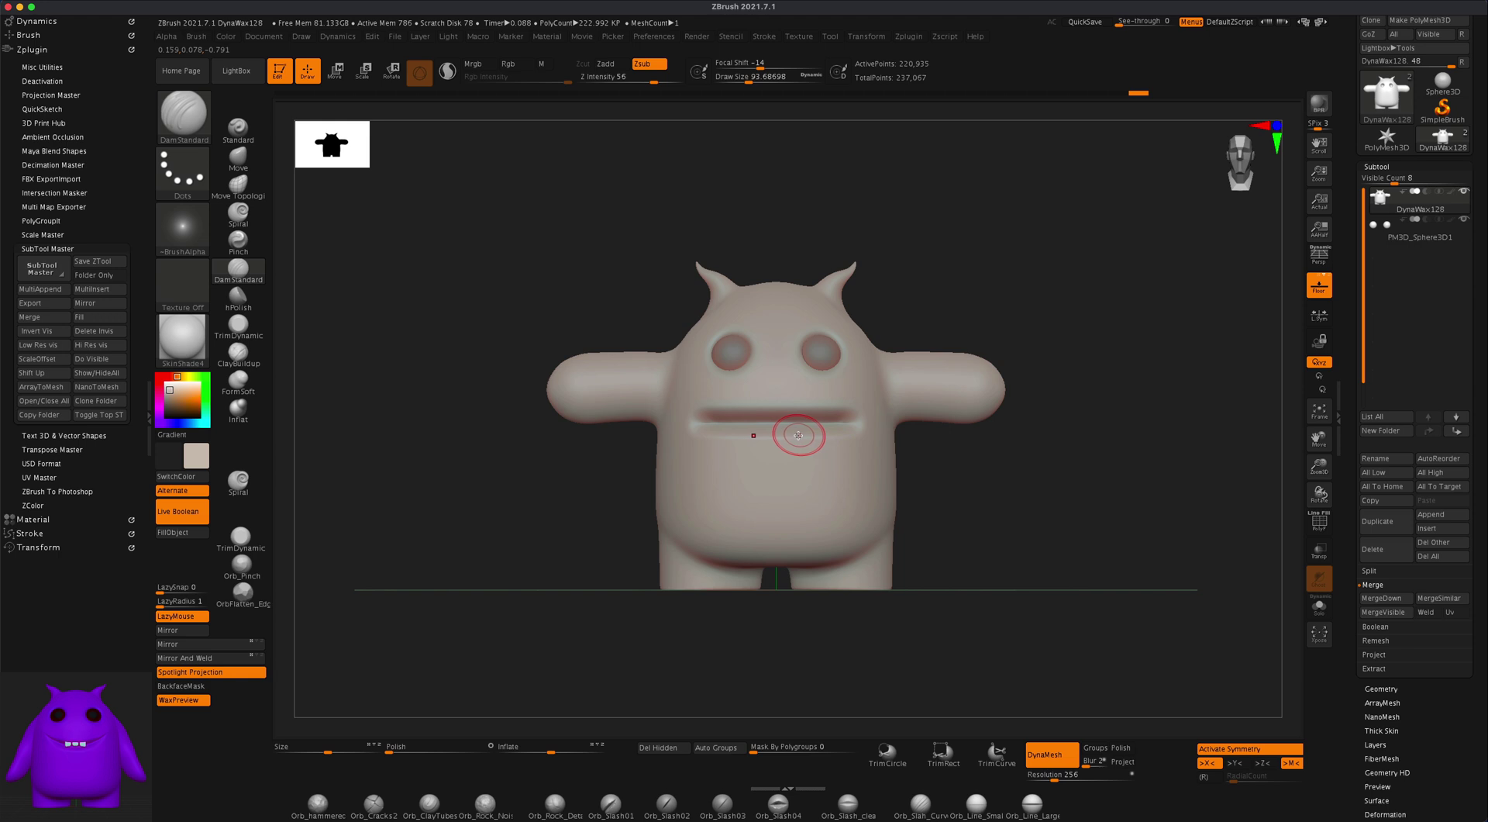
pyautogui.hotkey('ctrl', 'z')
pyautogui.hotkey('ctrl', 'z')
pyautogui.moveTo(729, 426); pyautogui.dragTo(850, 437)
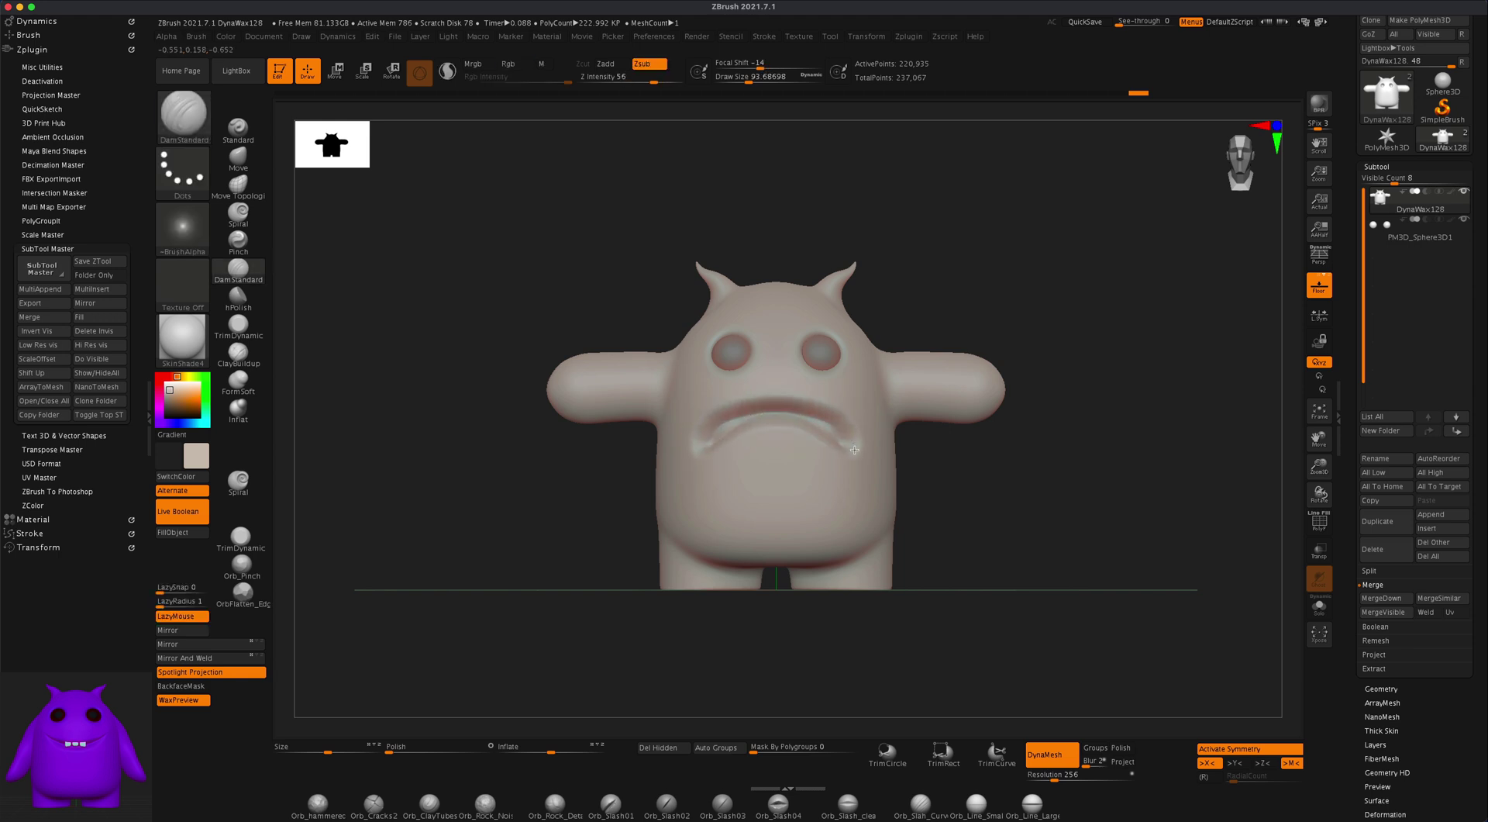
pyautogui.hotkey('ctrl', 'z')
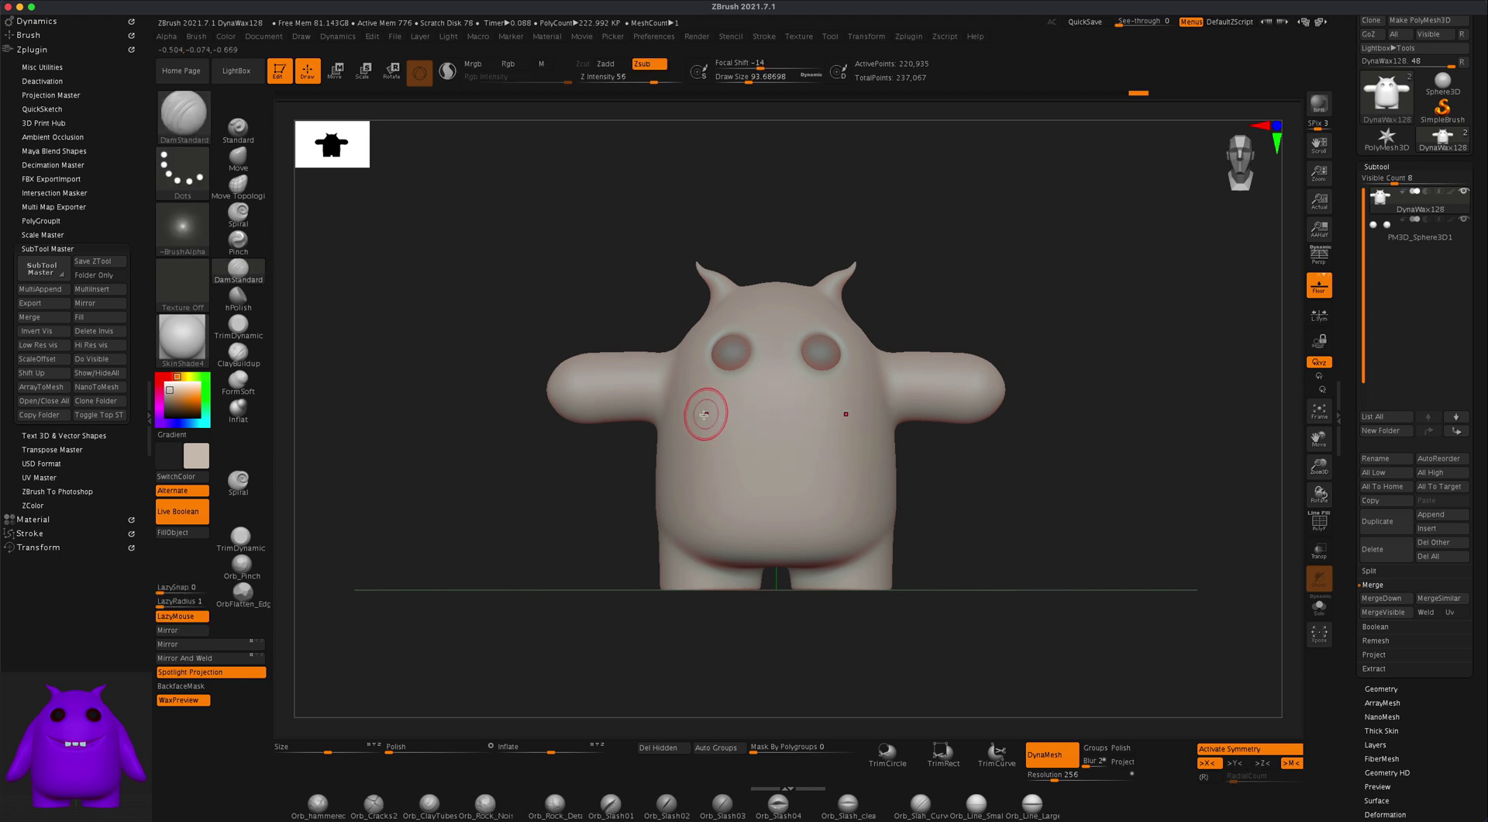
# Carve a wide, upward-curving smile below the eyes with DamStandard
pyautogui.moveTo(697, 402); pyautogui.dragTo(804, 432)
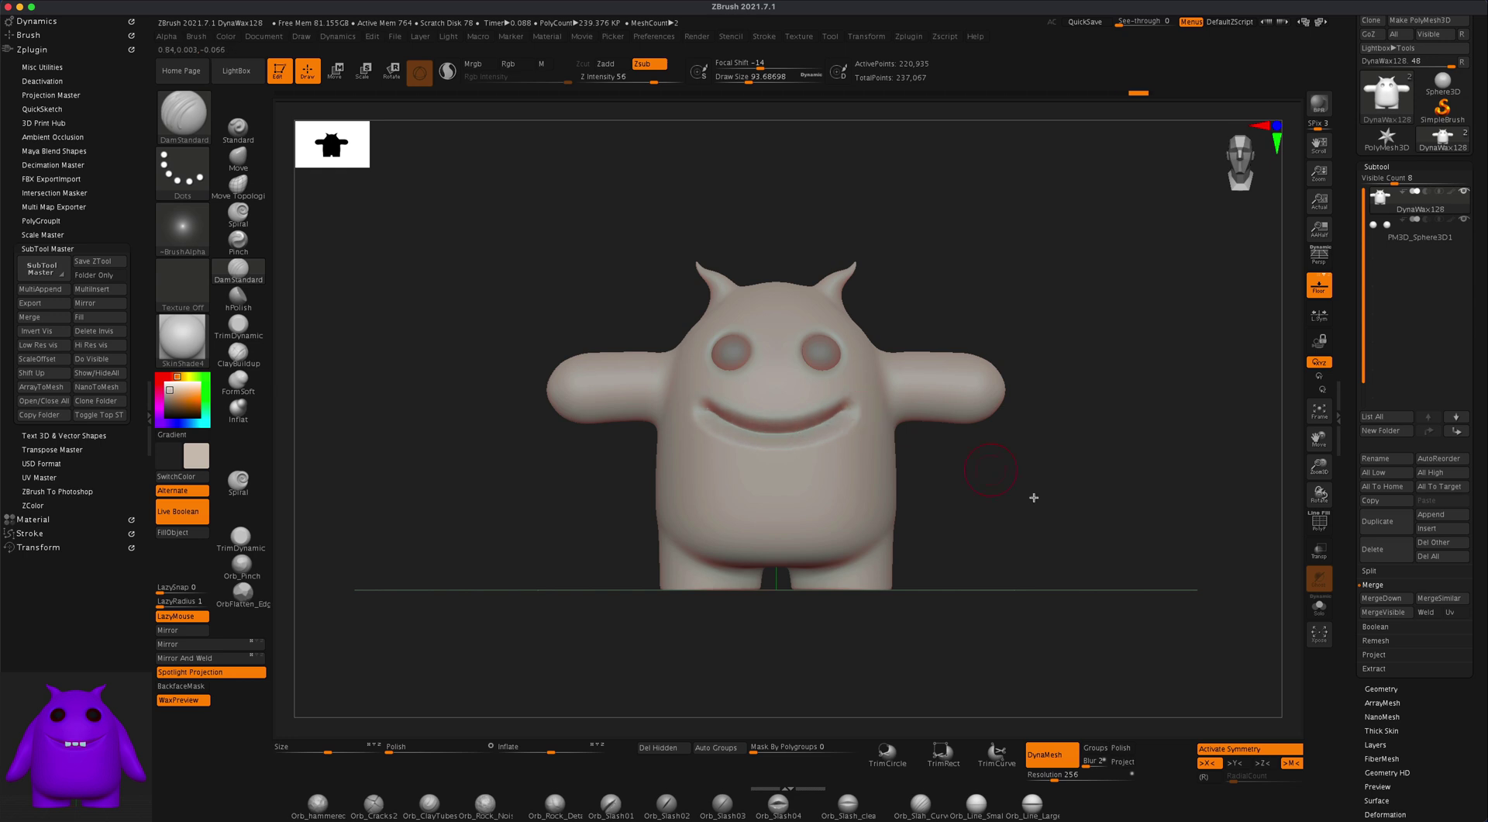
pyautogui.moveTo(1034, 497); pyautogui.dragTo(1077, 516)
pyautogui.moveTo(1027, 514); pyautogui.dragTo(1046, 538)
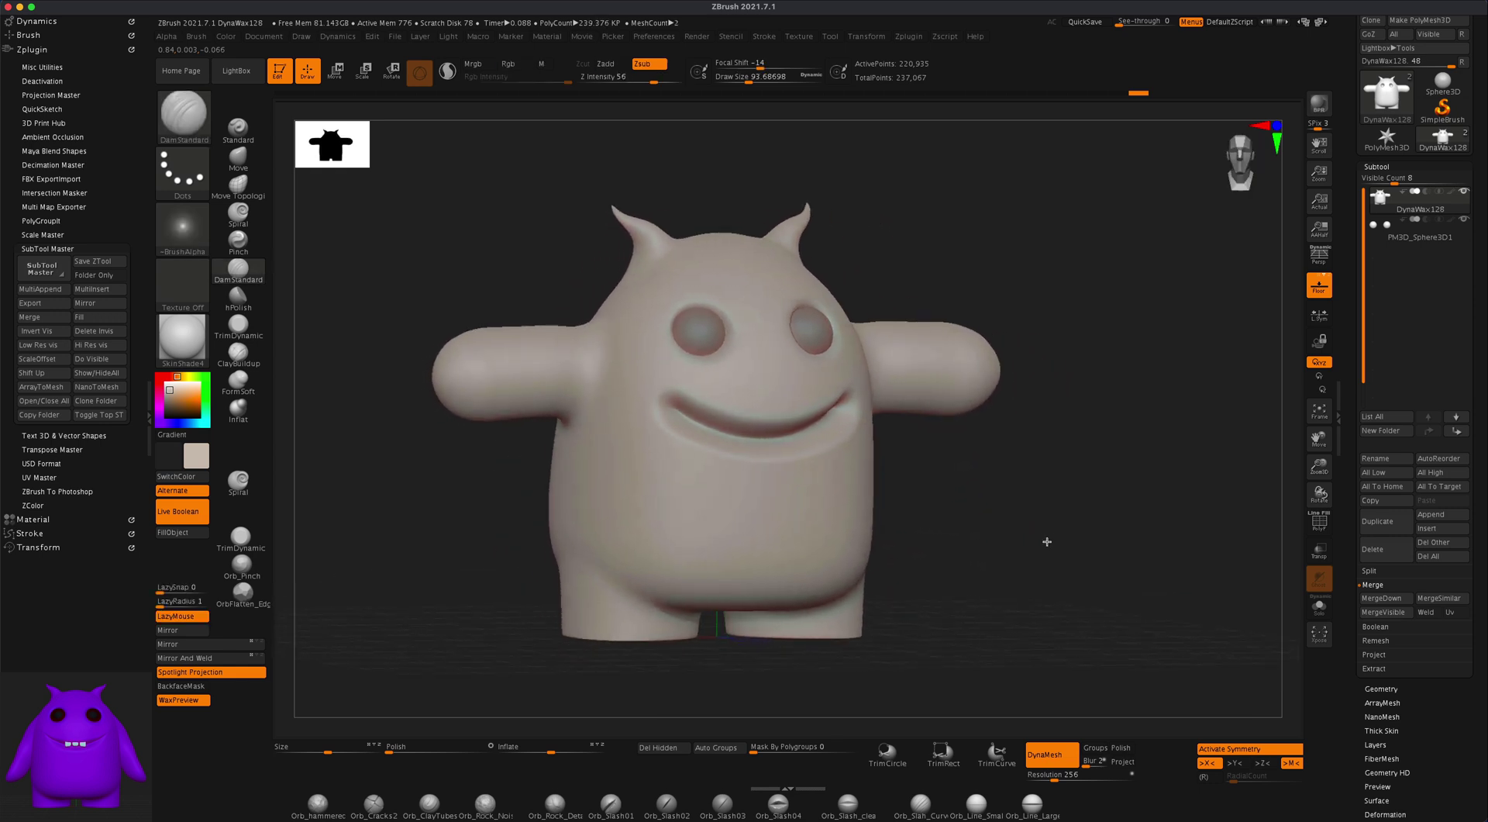
# Remesh the body with DynaMesh and smooth the carved mouth groove
pyautogui.keyDown('ctrl'); pyautogui.moveTo(1004, 478); pyautogui.dragTo(1094, 572); pyautogui.keyUp('ctrl')
pyautogui.keyDown('shift'); pyautogui.moveTo(781, 459); pyautogui.dragTo(702, 419); pyautogui.keyUp('shift')
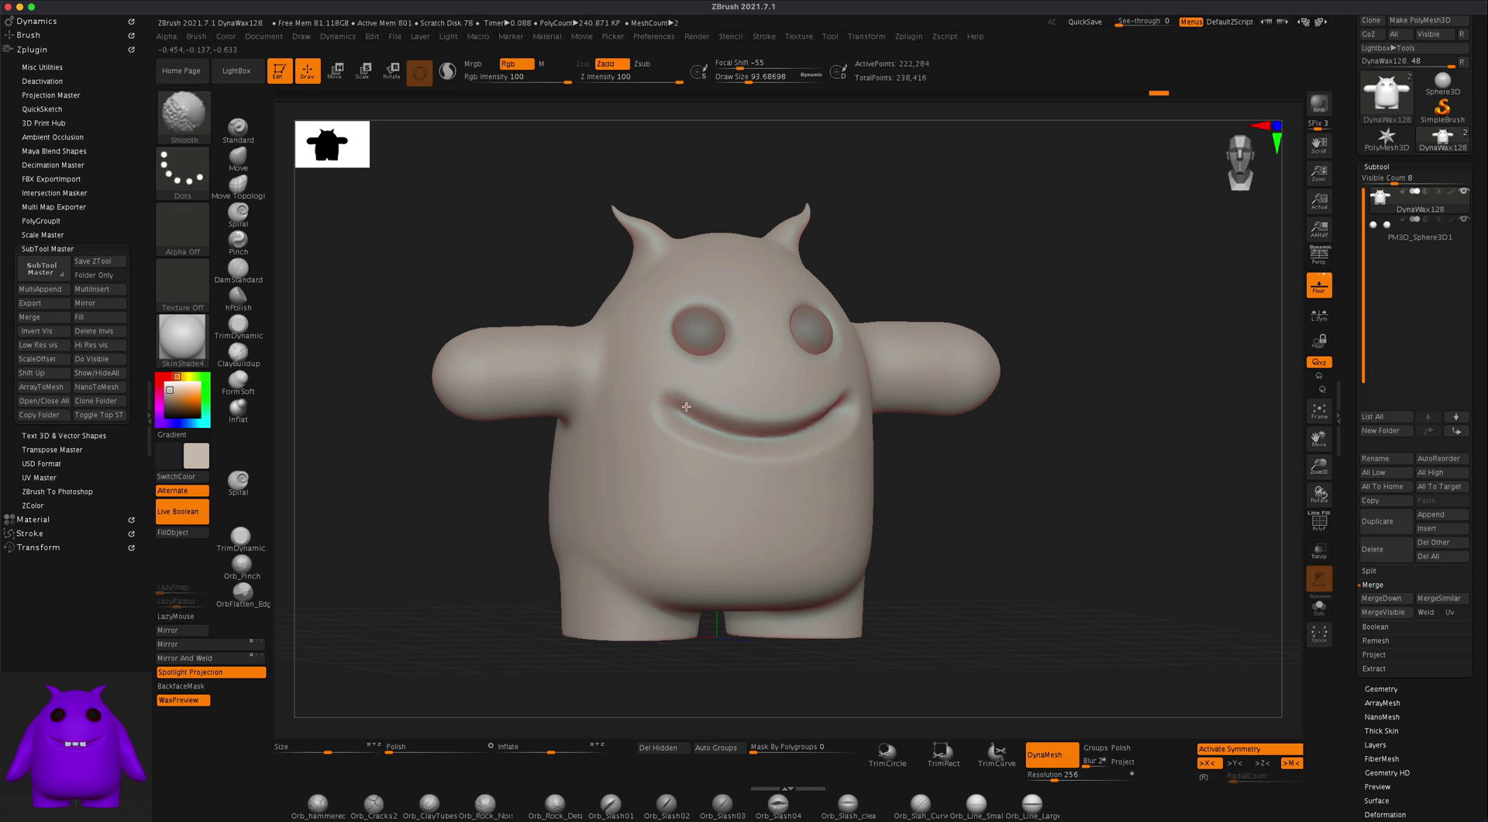
pyautogui.moveTo(1046, 521); pyautogui.dragTo(887, 475)
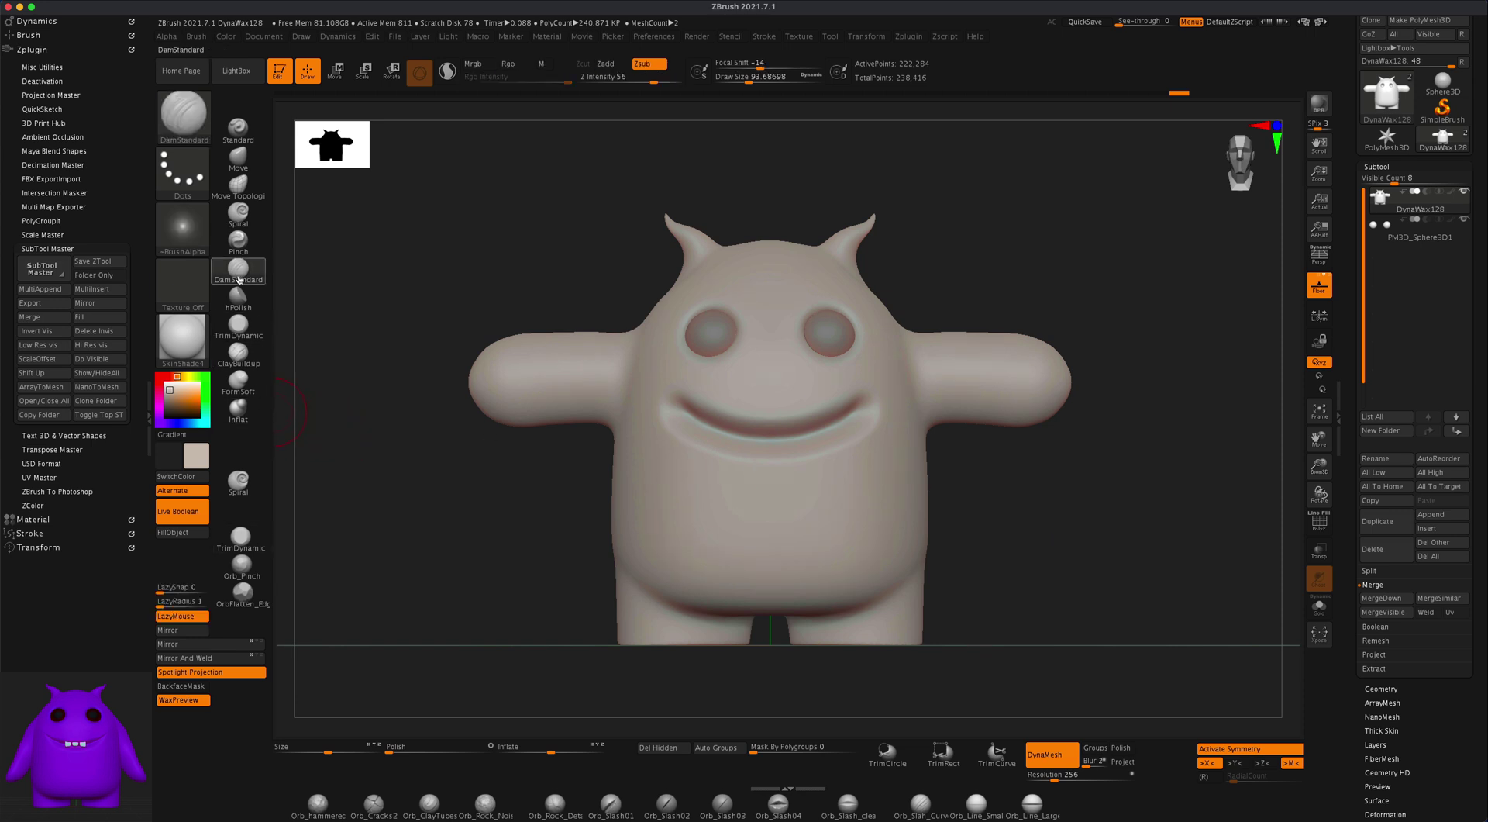
# Tighten the smile's crease with the Pinch brush at a draw size of 112
pyautogui.click(238, 241)
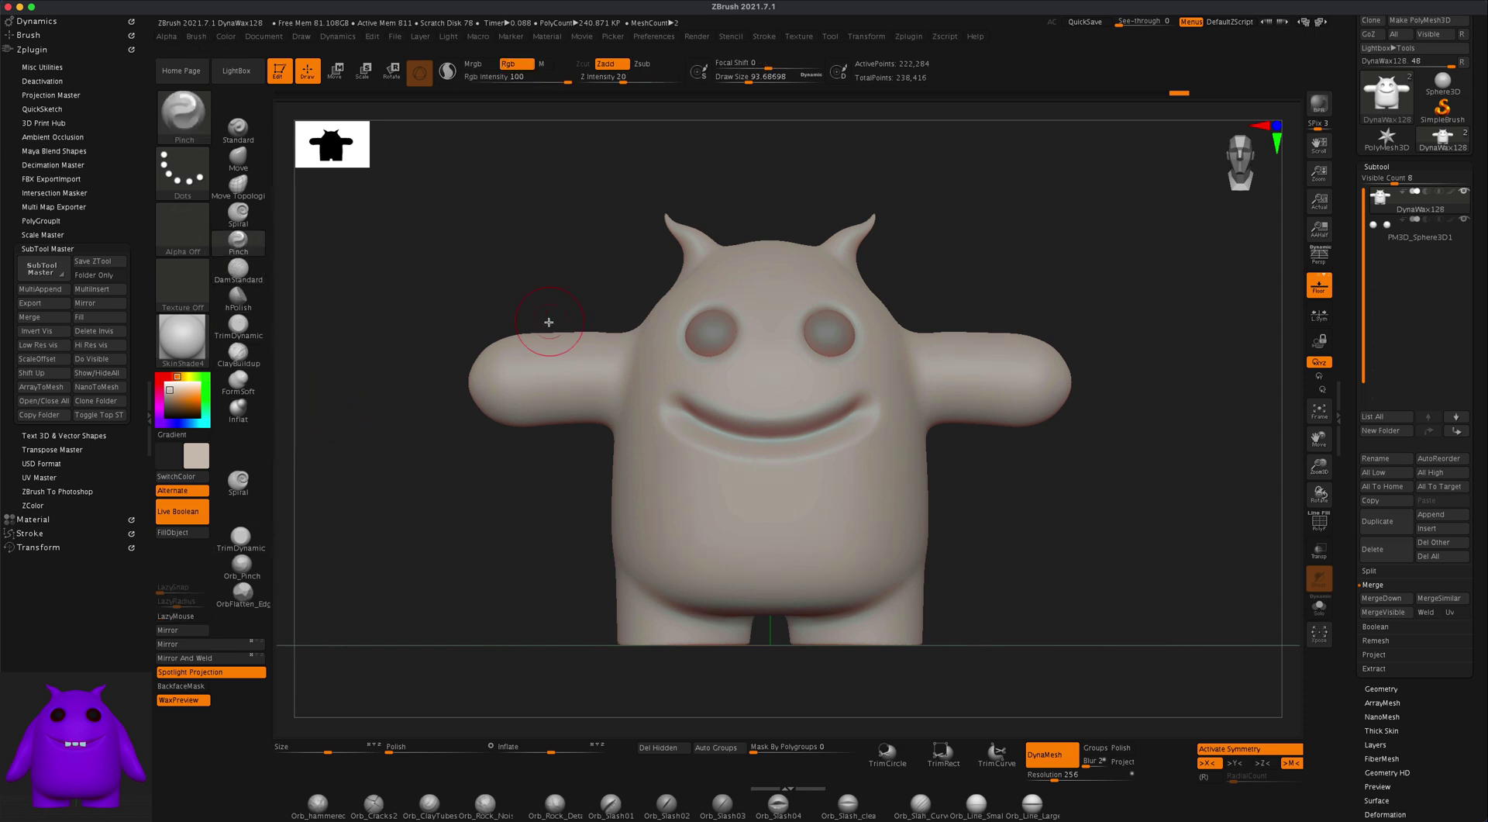
pyautogui.press('s')
pyautogui.moveTo(476, 270); pyautogui.dragTo(481, 271)
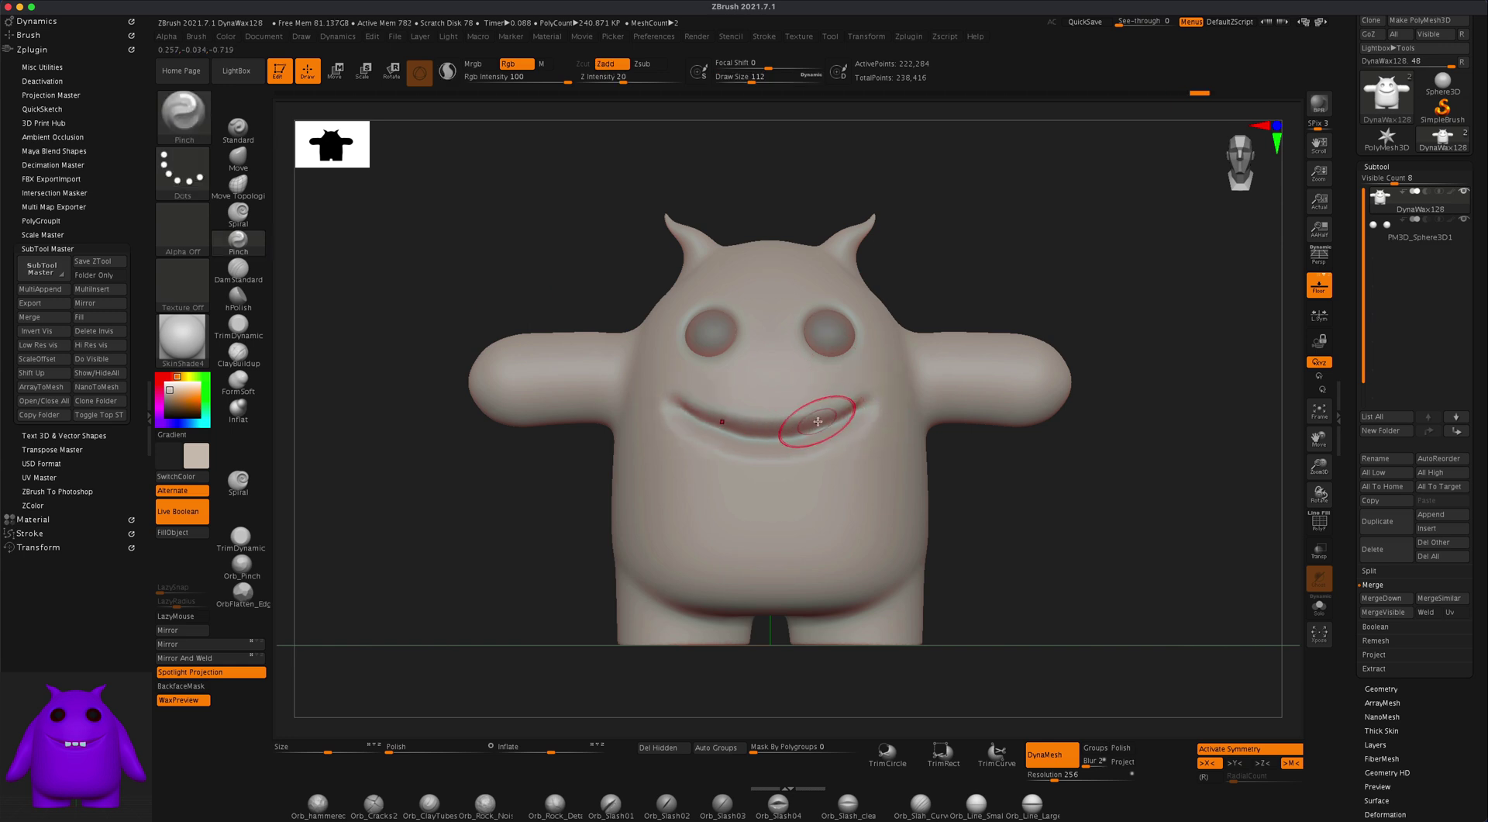
pyautogui.moveTo(805, 423)
pyautogui.mouseDown()
pyautogui.moveTo(883, 399)
pyautogui.moveTo(889, 373)
pyautogui.mouseUp()
pyautogui.hotkey('ctrl', 'z')
pyautogui.hotkey('ctrl', 'z')
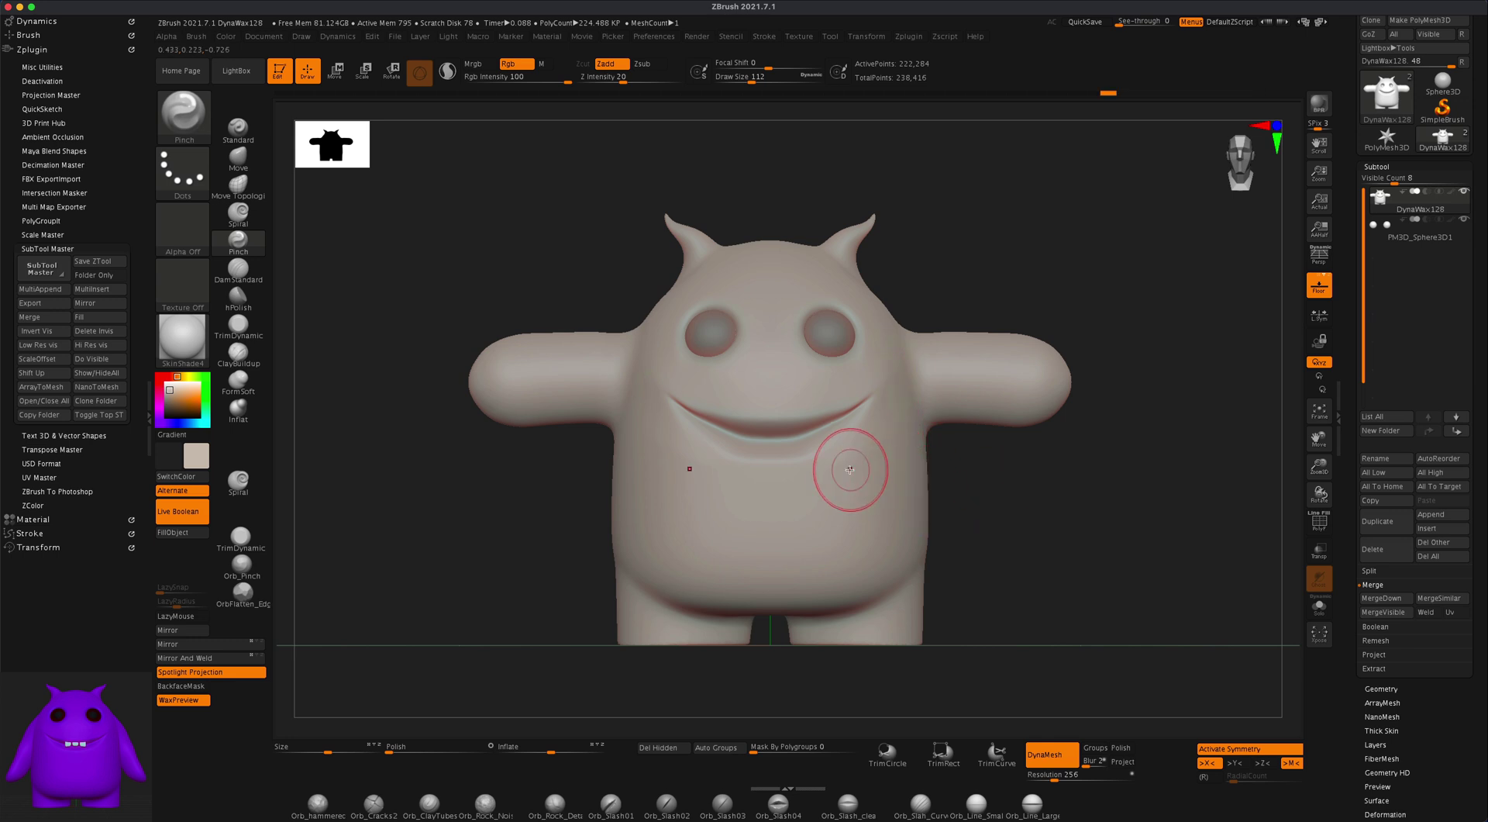
# Refine the mouth's shape with the Move brush at a draw size of about 132, and remesh the body with DynaMesh
pyautogui.click(237, 176)
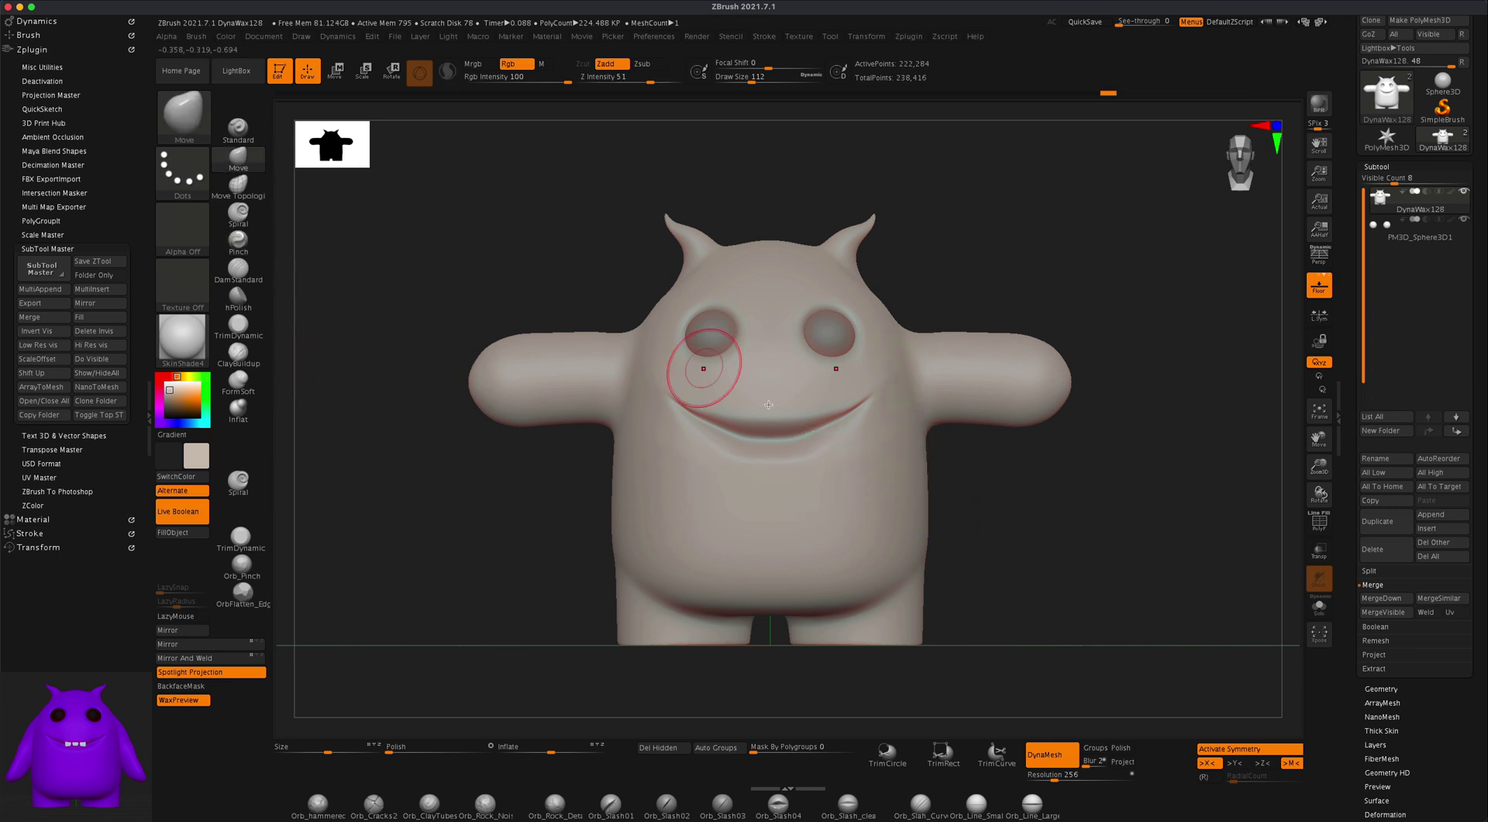
pyautogui.press('s')
pyautogui.moveTo(984, 497); pyautogui.dragTo(988, 498)
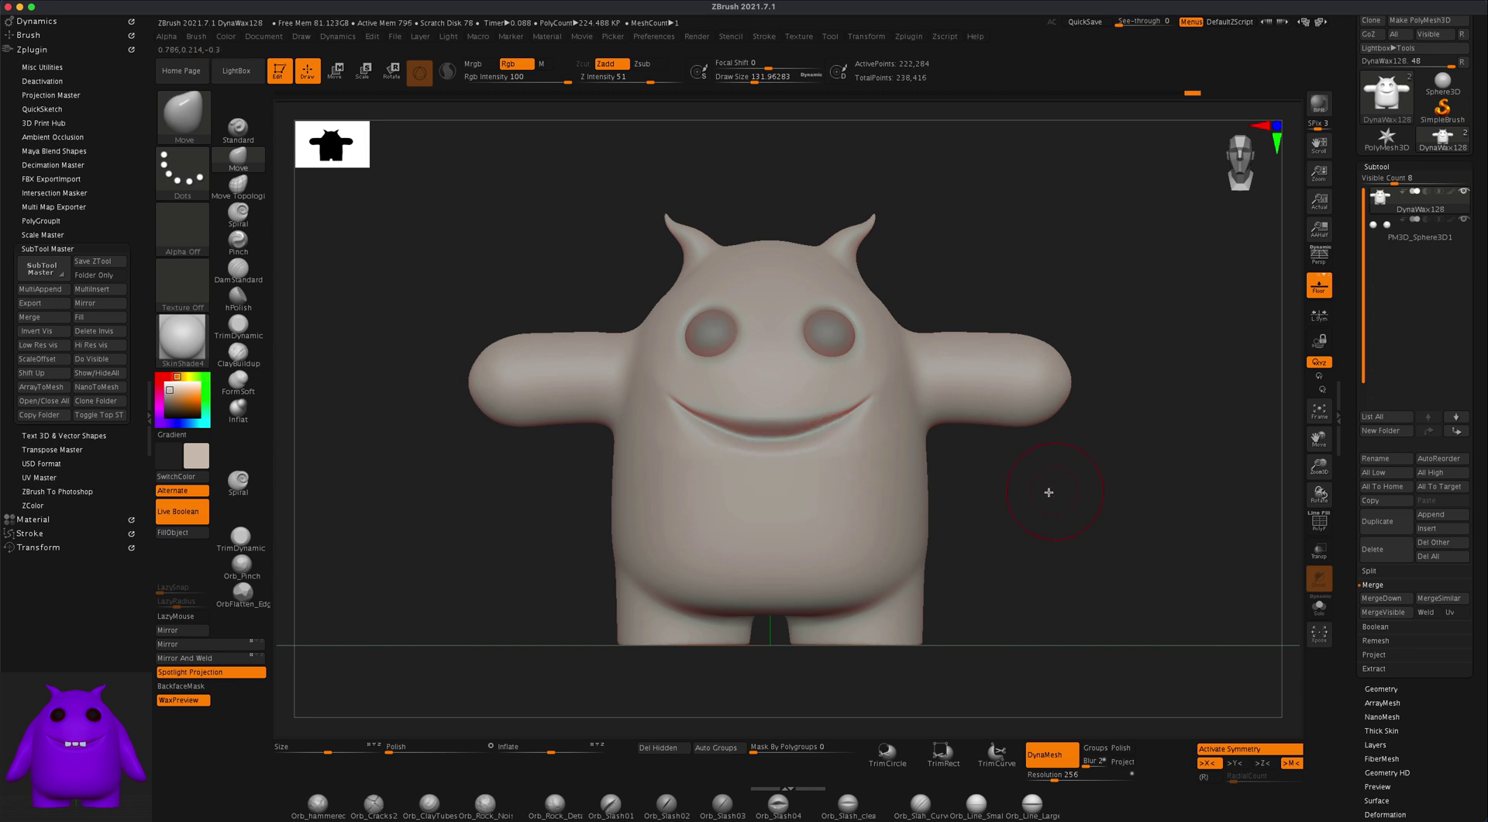
pyautogui.moveTo(1049, 493)
pyautogui.mouseDown()
pyautogui.moveTo(1036, 491)
pyautogui.moveTo(1067, 492)
pyautogui.moveTo(1046, 491)
pyautogui.moveTo(1154, 573)
pyautogui.mouseUp()
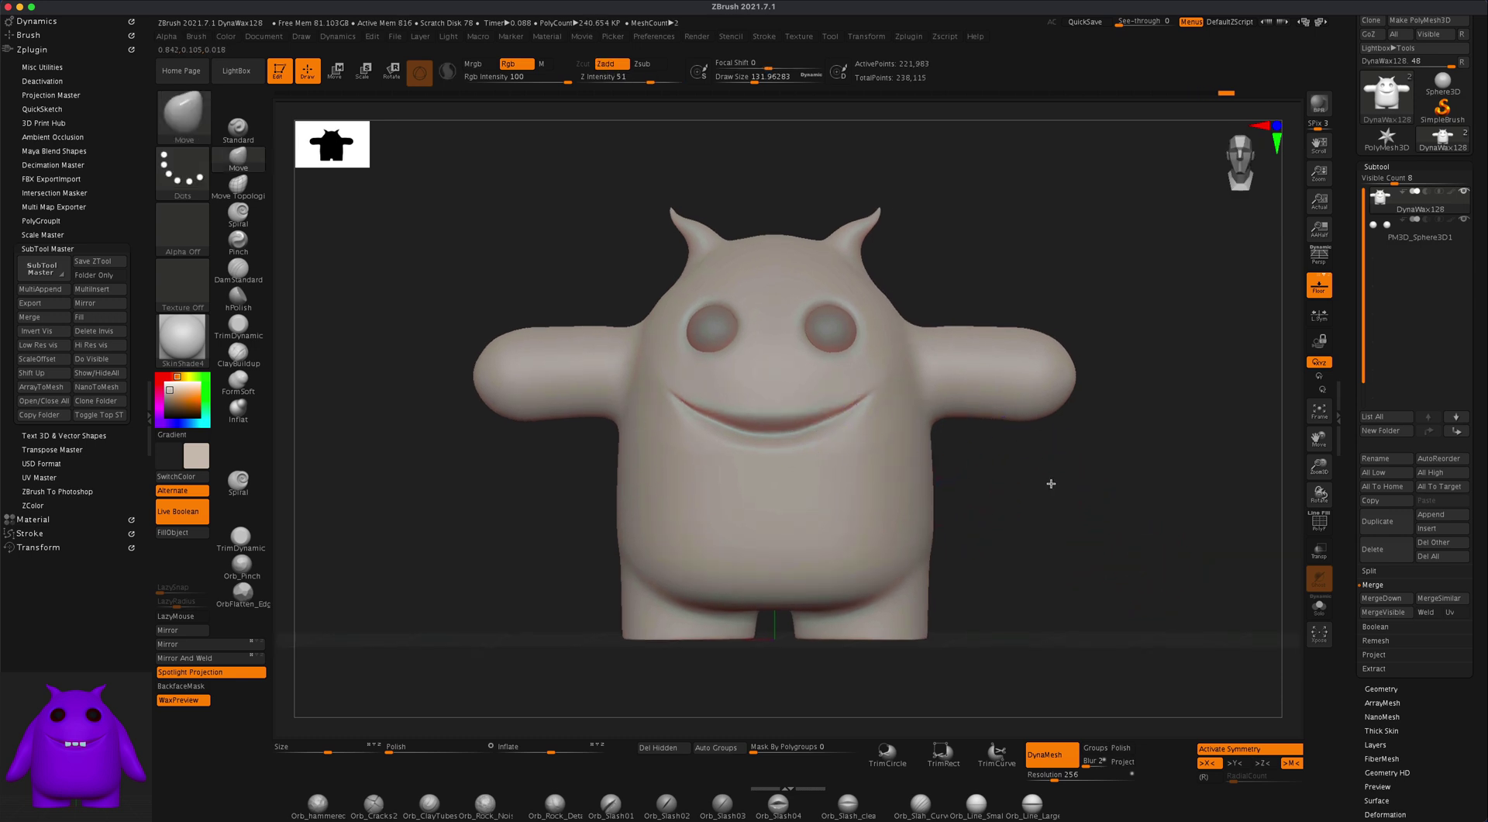
pyautogui.moveTo(1049, 485)
pyautogui.mouseDown()
pyautogui.moveTo(1023, 491)
pyautogui.moveTo(1071, 524)
pyautogui.moveTo(1020, 504)
pyautogui.moveTo(1048, 505)
pyautogui.mouseUp()
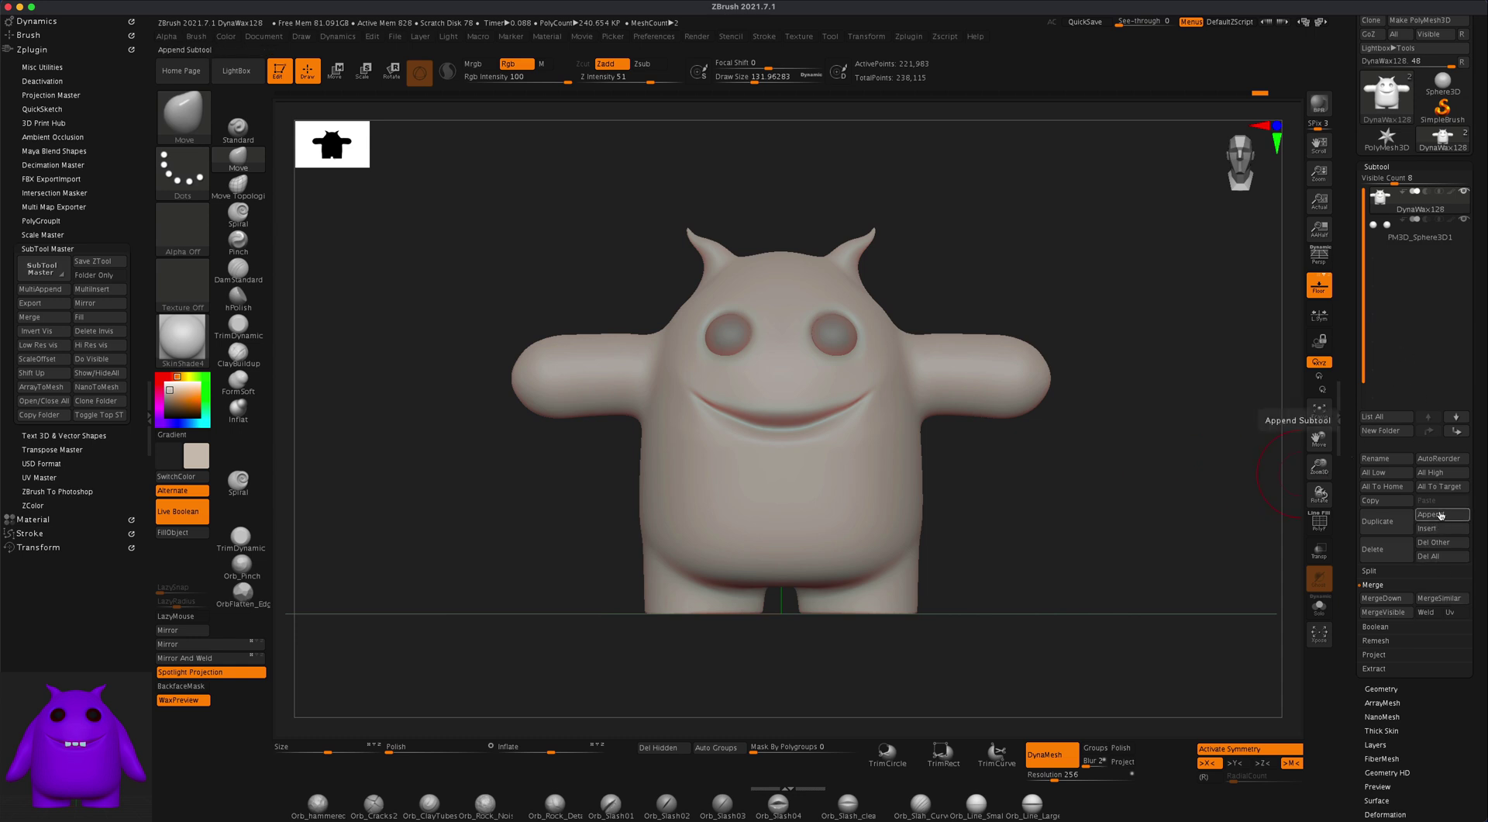
# Append a Cube3D mesh as a new subtool and make it the active subtool
pyautogui.click(1440, 514)
pyautogui.moveTo(1105, 573)
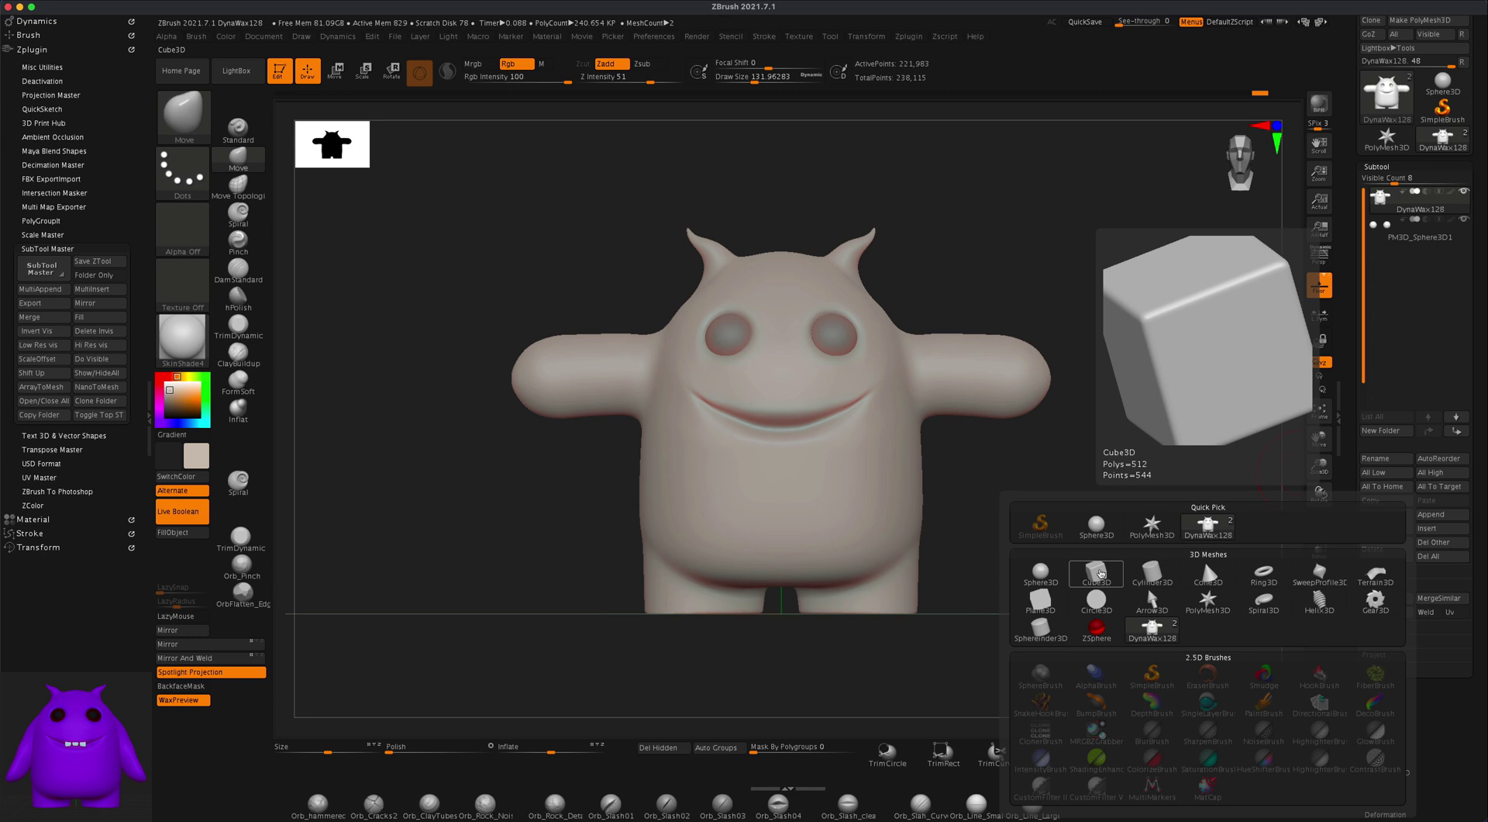
pyautogui.click(1101, 572)
pyautogui.moveTo(1459, 264)
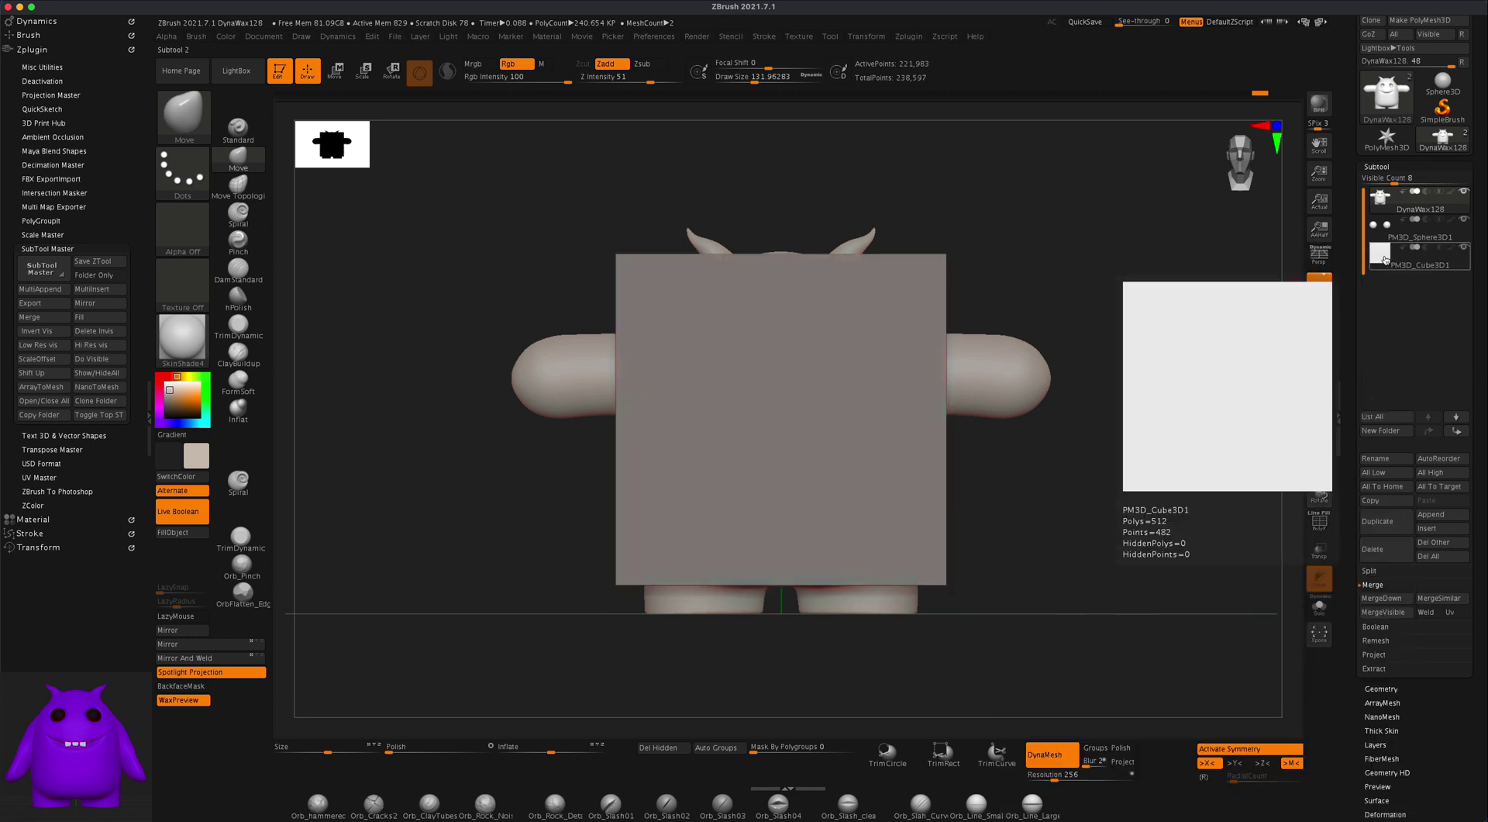
pyautogui.click(1399, 264)
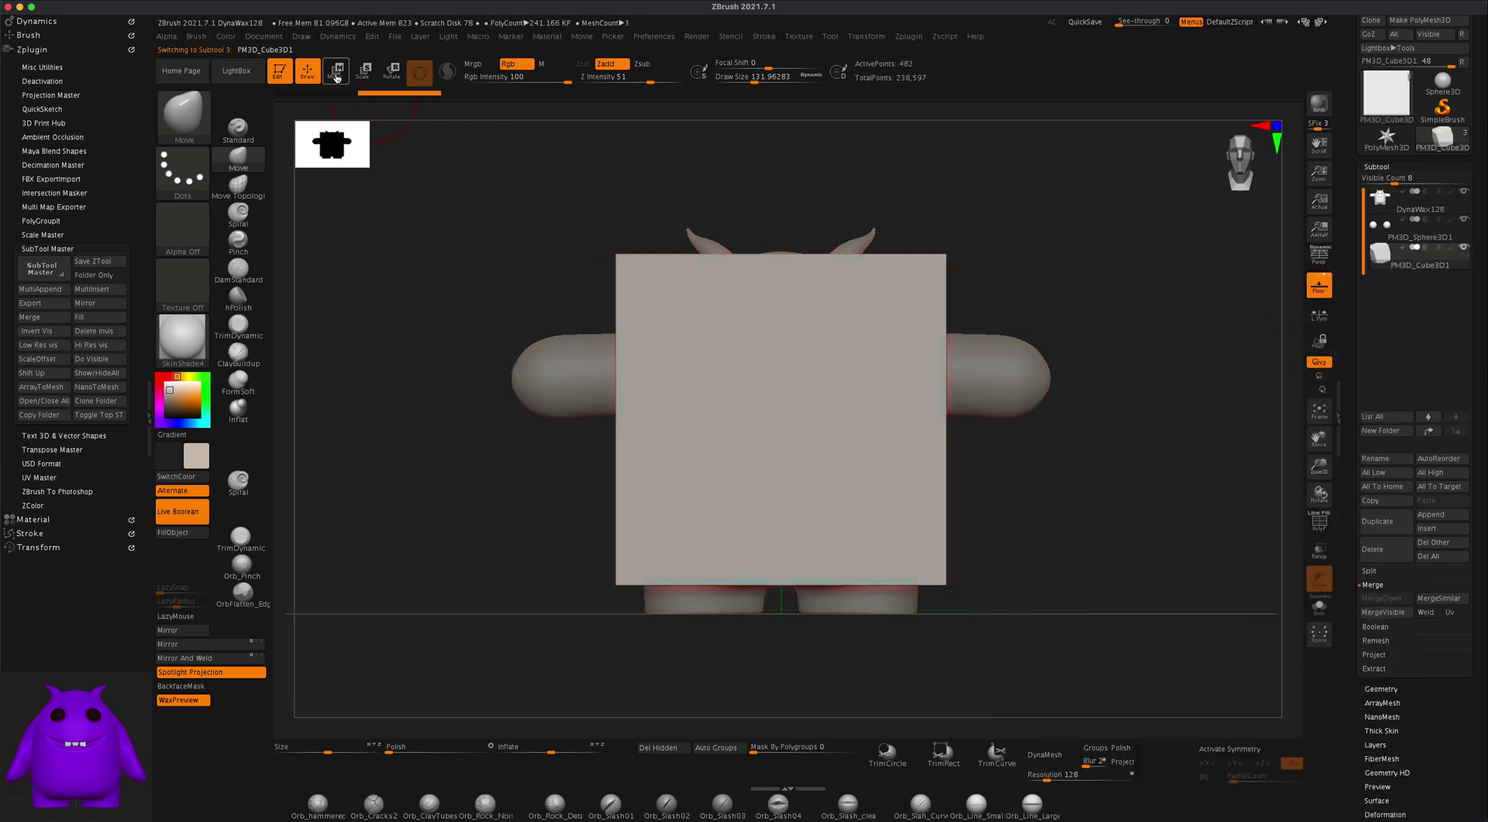
# Scale the cube down uniformly to a small, tooth-sized block with the transform gizmo
pyautogui.click(336, 75)
pyautogui.moveTo(789, 413); pyautogui.dragTo(658, 441)
pyautogui.moveTo(1108, 511); pyautogui.dragTo(599, 417)
pyautogui.moveTo(482, 403); pyautogui.dragTo(588, 423)
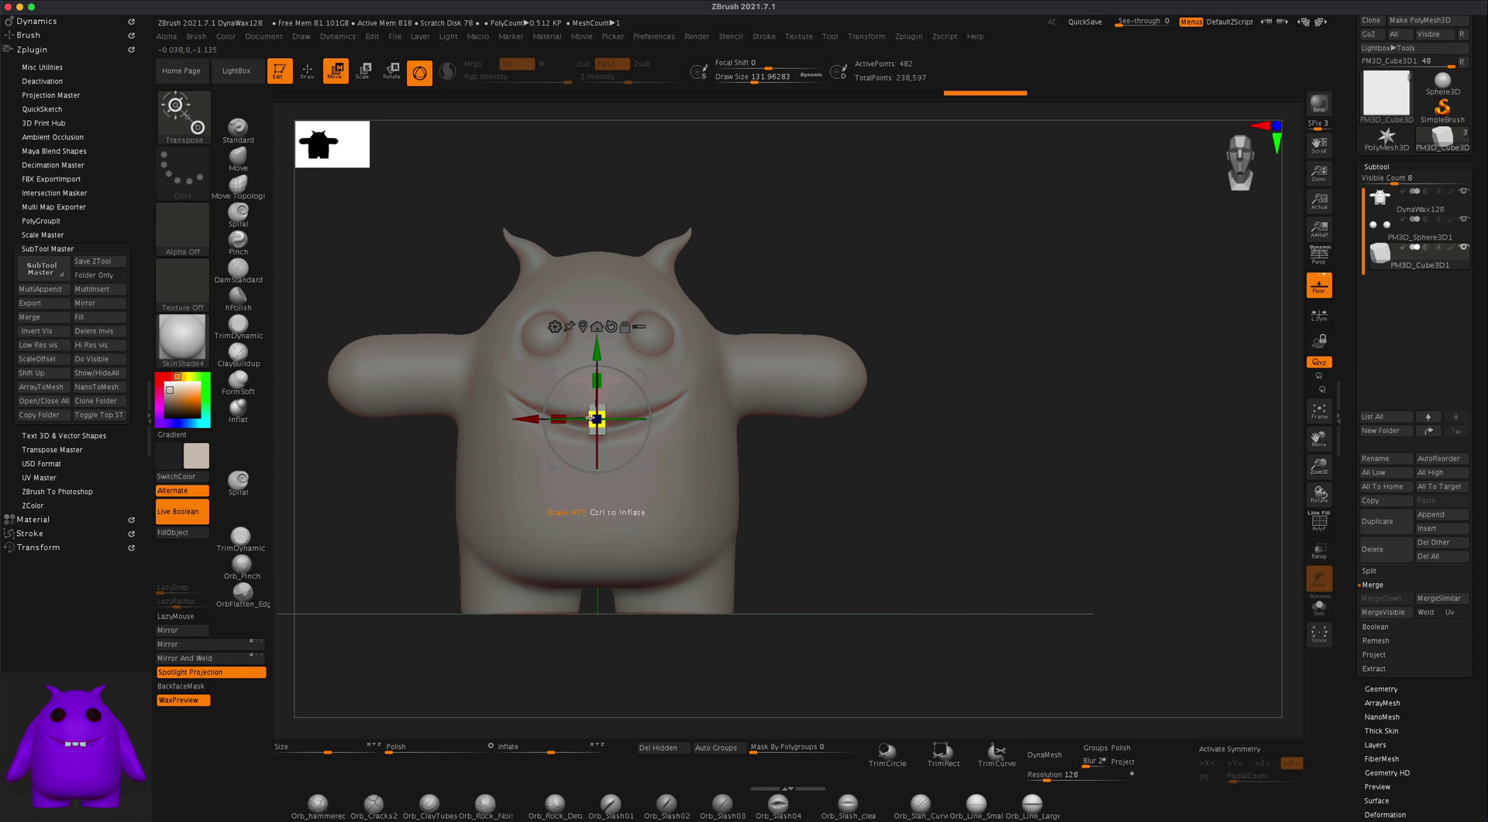
# Move the small cube forward to the face's surface and align it vertically with the middle of the mouth
pyautogui.moveTo(848, 473); pyautogui.dragTo(585, 412)
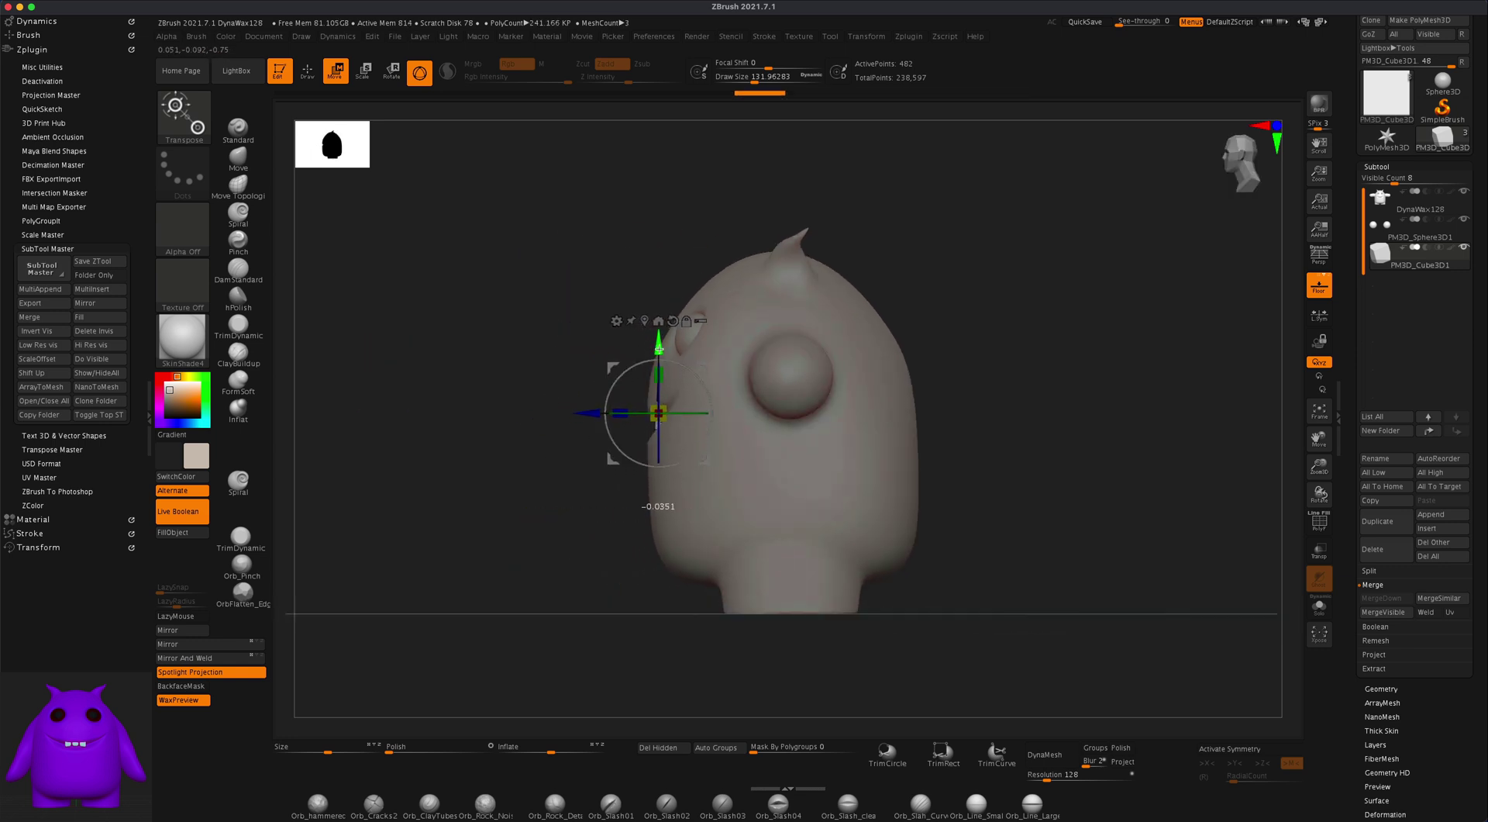
pyautogui.moveTo(418, 430); pyautogui.dragTo(516, 427)
pyautogui.keyDown('alt'); pyautogui.moveTo(971, 553); pyautogui.dragTo(990, 582); pyautogui.keyUp('alt')
pyautogui.moveTo(683, 342); pyautogui.dragTo(681, 346)
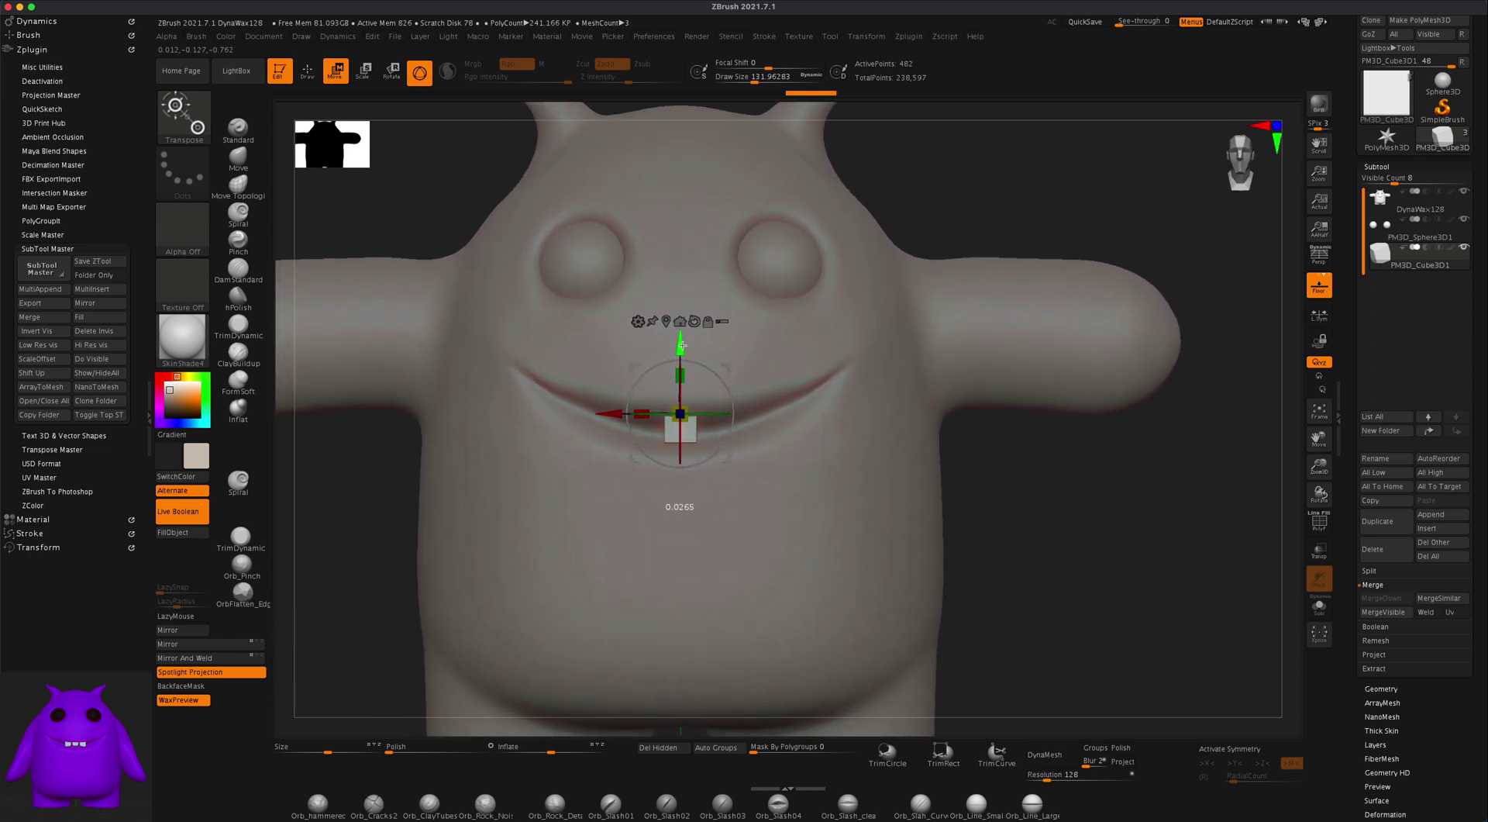
# Duplicate the cube sideways into a row of three teeth, return to Draw mode and clear the mask
pyautogui.moveTo(612, 414); pyautogui.dragTo(567, 400)
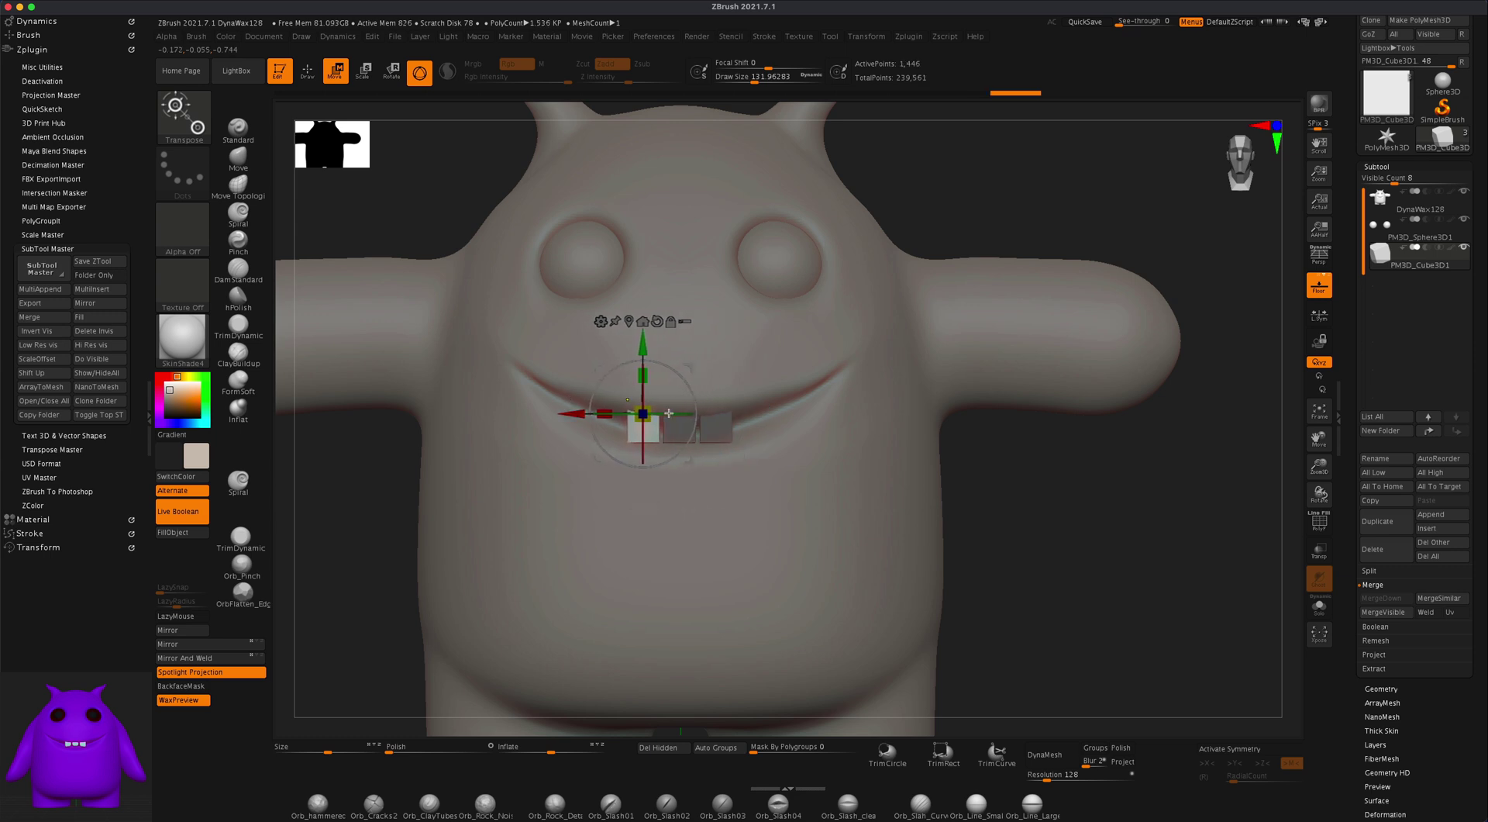
pyautogui.click(307, 70)
pyautogui.keyDown('ctrl'); pyautogui.moveTo(1072, 500); pyautogui.dragTo(1089, 568); pyautogui.keyUp('ctrl')
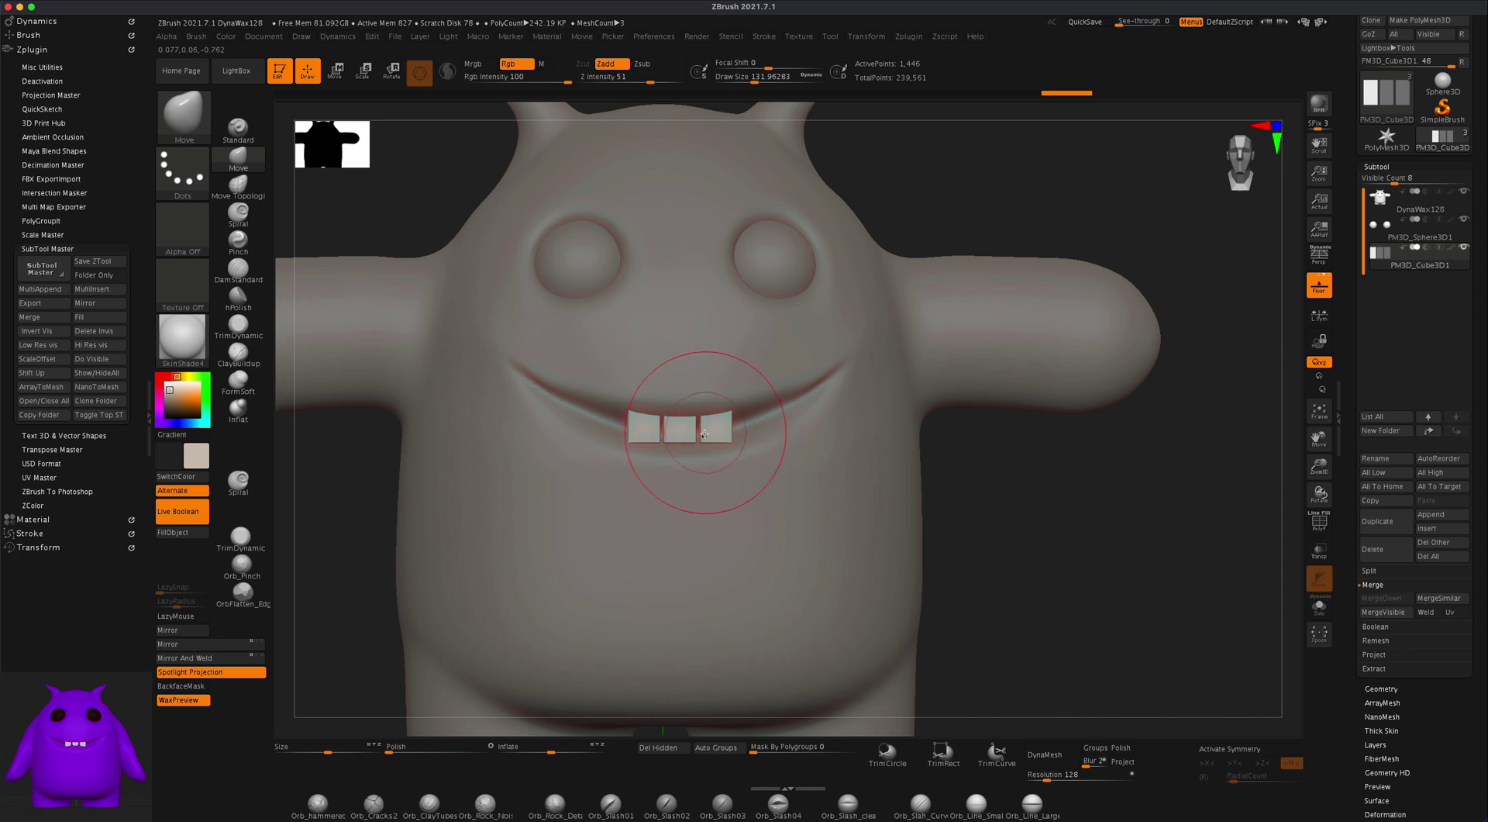
# Round the corners of the three teeth with the Smooth brush and switch back to the Move gizmo
pyautogui.press('shift')
pyautogui.keyDown('shift'); pyautogui.click(637, 433); pyautogui.keyUp('shift')
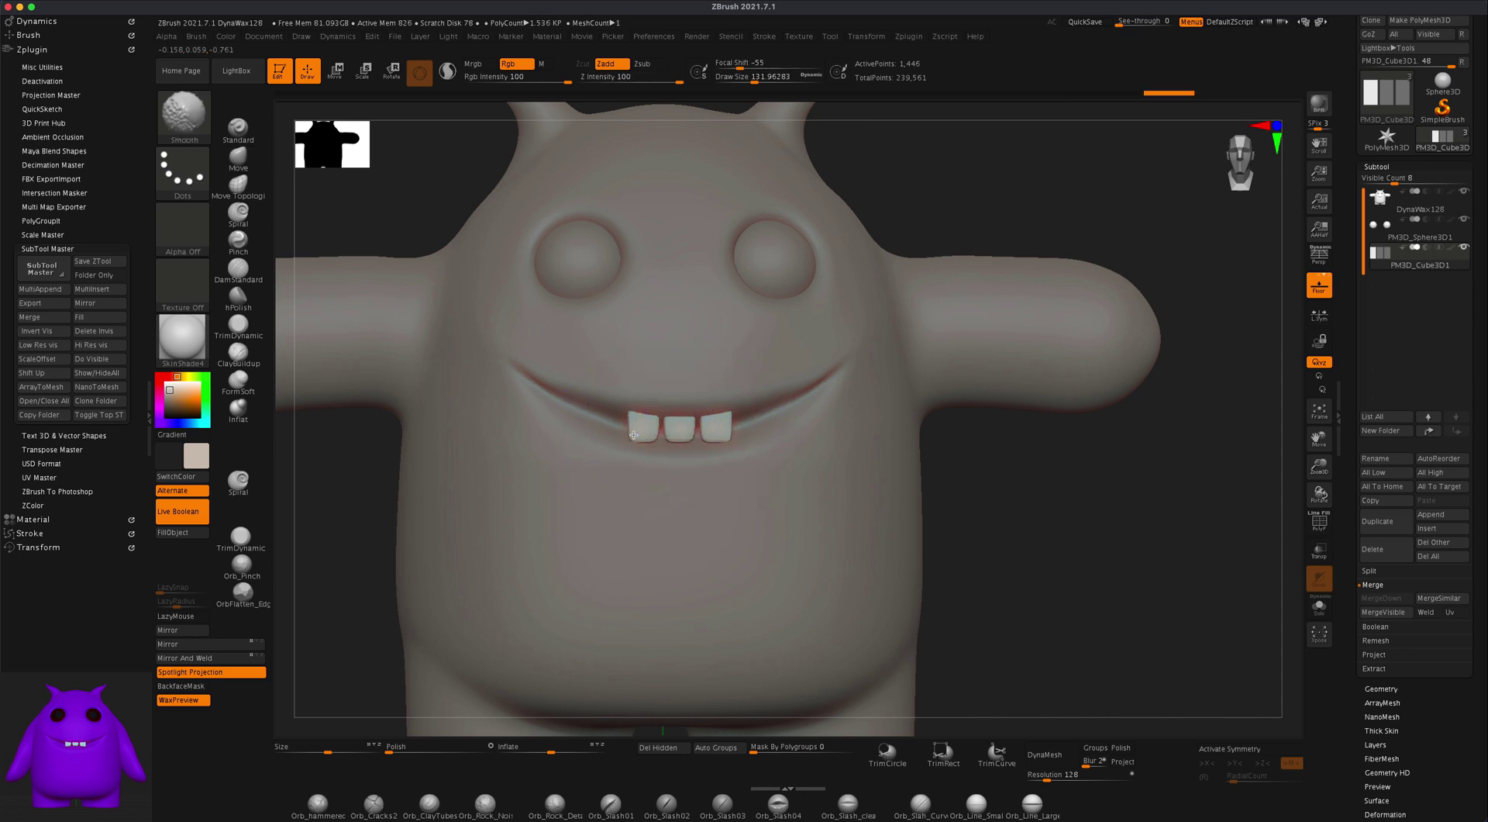
pyautogui.click(338, 73)
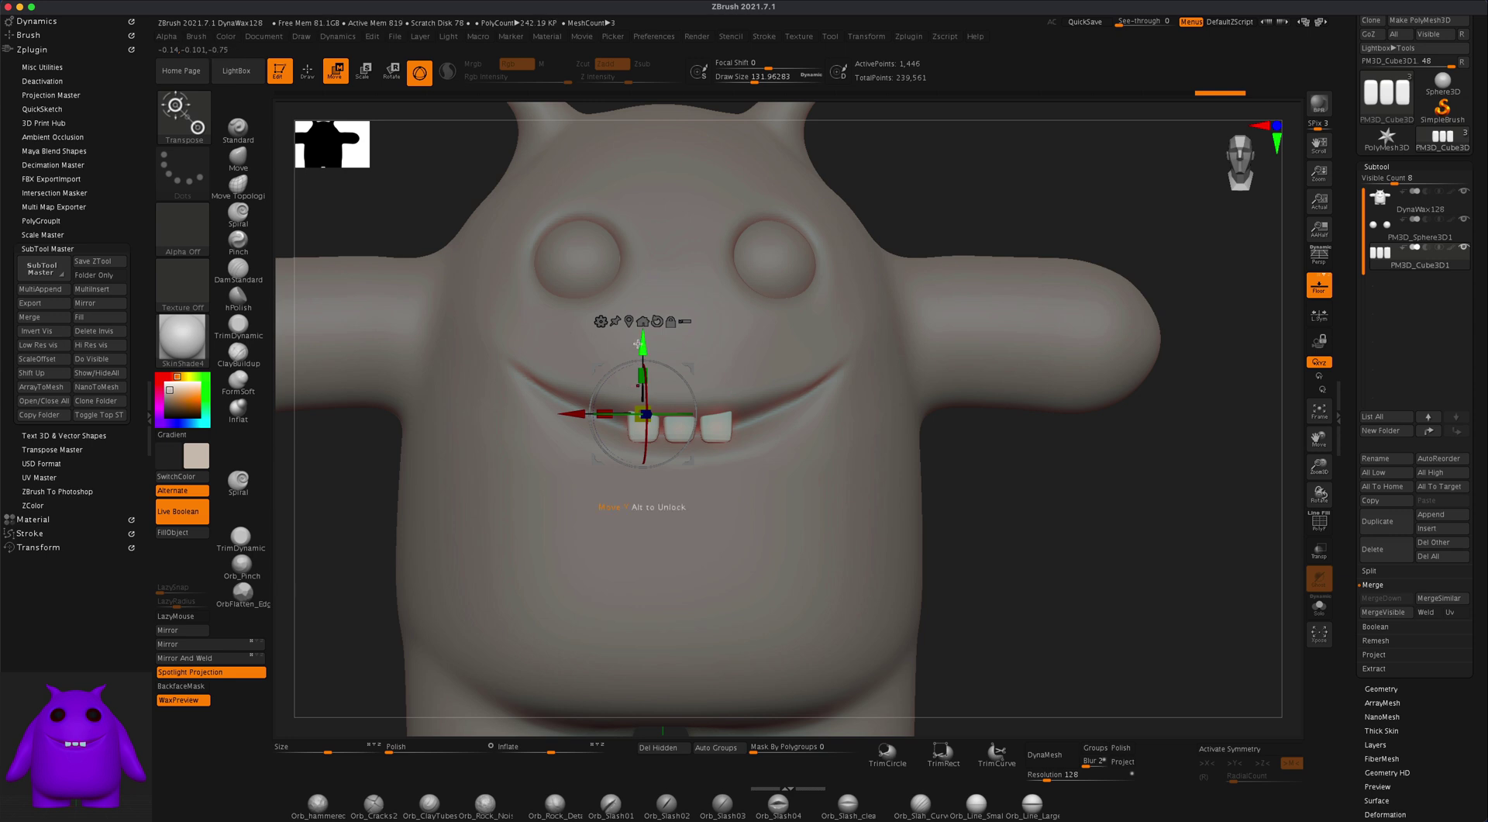
# Centre the unmasked gizmo on the row of teeth and raise the teeth slightly towards the upper lip
pyautogui.keyDown('shift'); pyautogui.moveTo(1062, 490); pyautogui.dragTo(990, 482); pyautogui.keyUp('shift')
pyautogui.keyDown('alt'); pyautogui.moveTo(1039, 531); pyautogui.dragTo(914, 475); pyautogui.keyUp('alt')
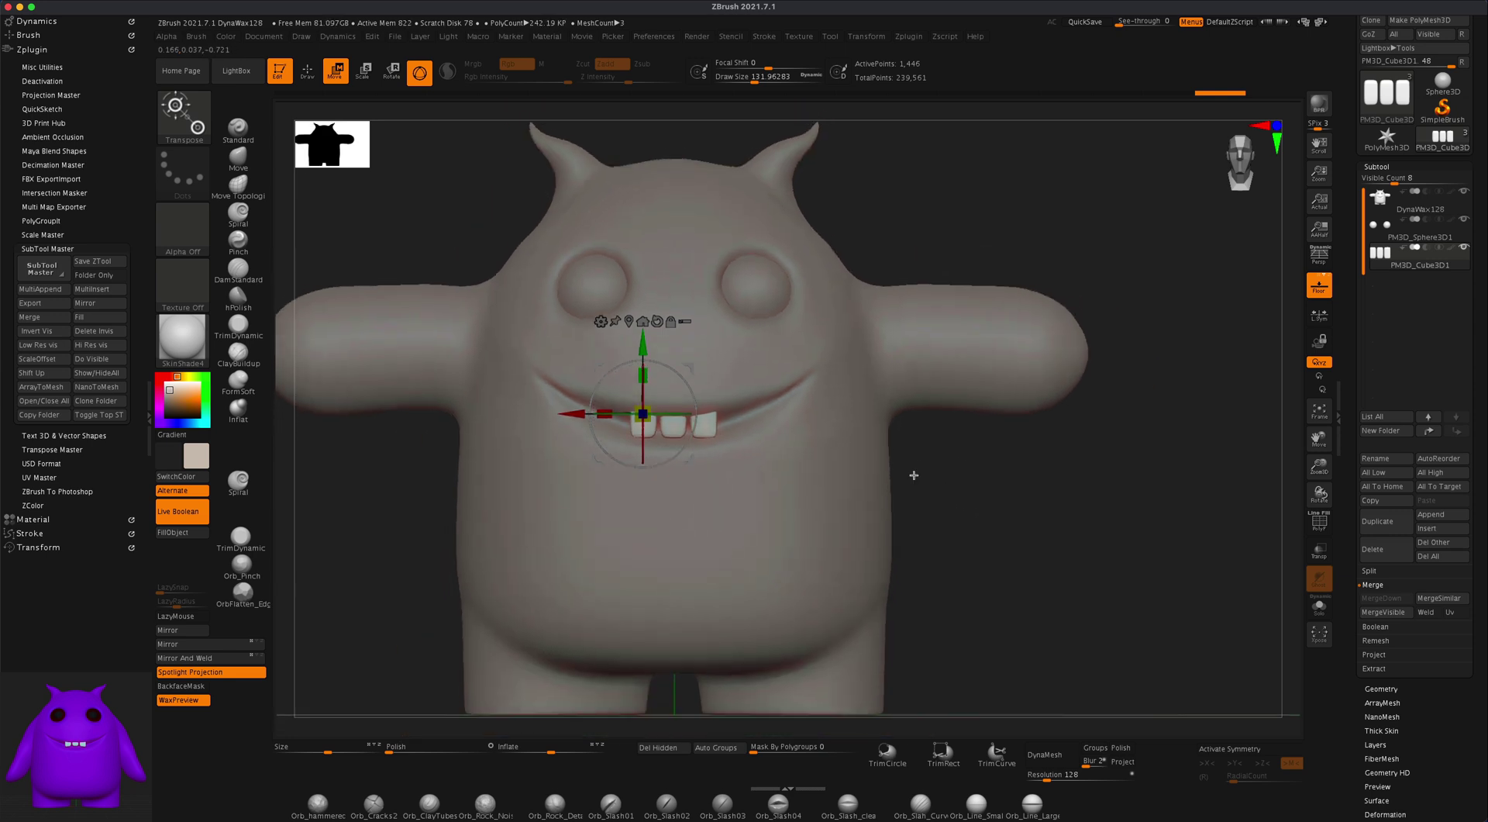
pyautogui.click(629, 321)
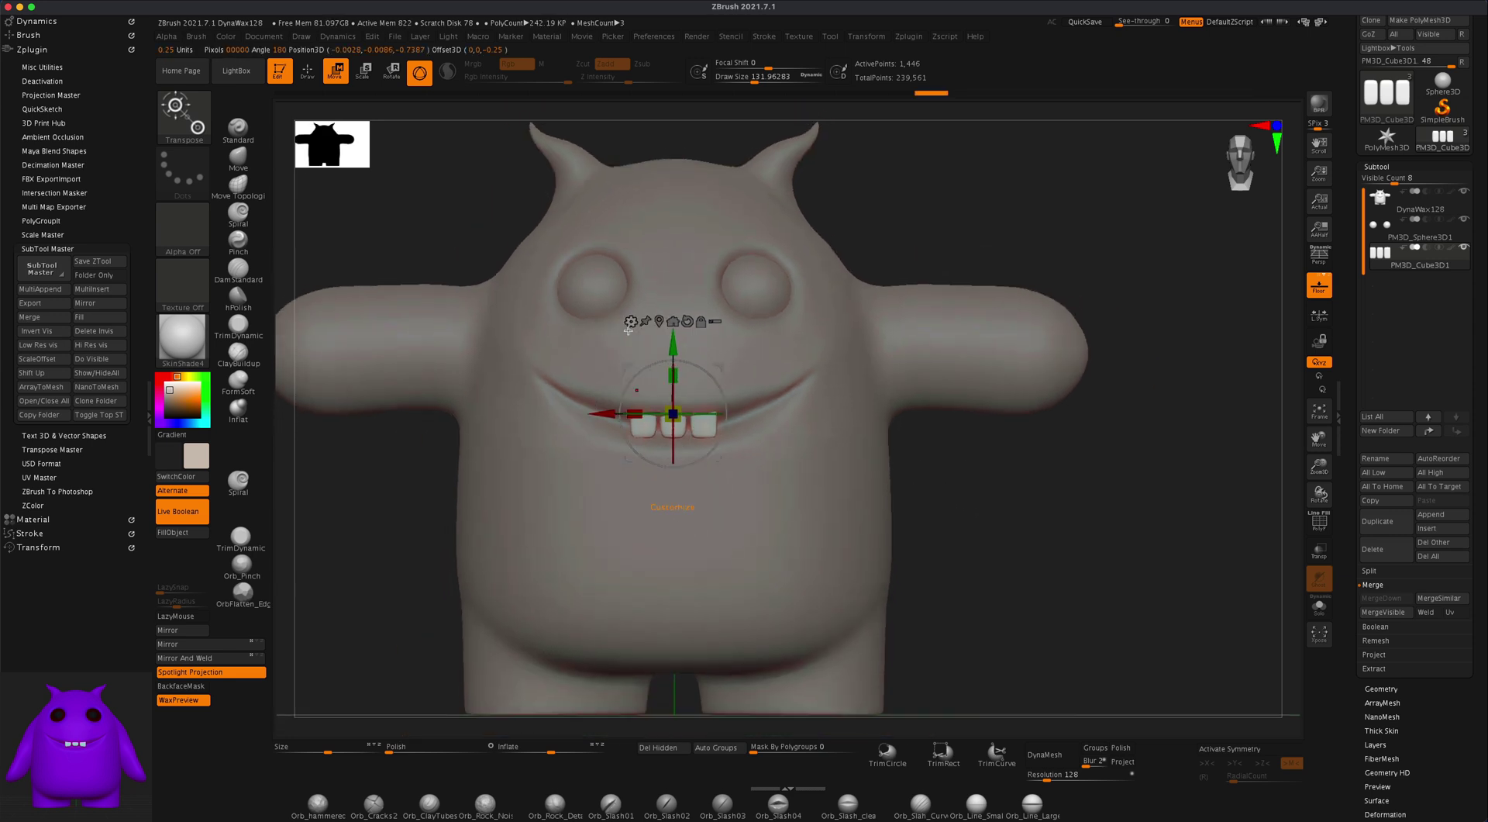
pyautogui.moveTo(675, 345); pyautogui.dragTo(675, 339)
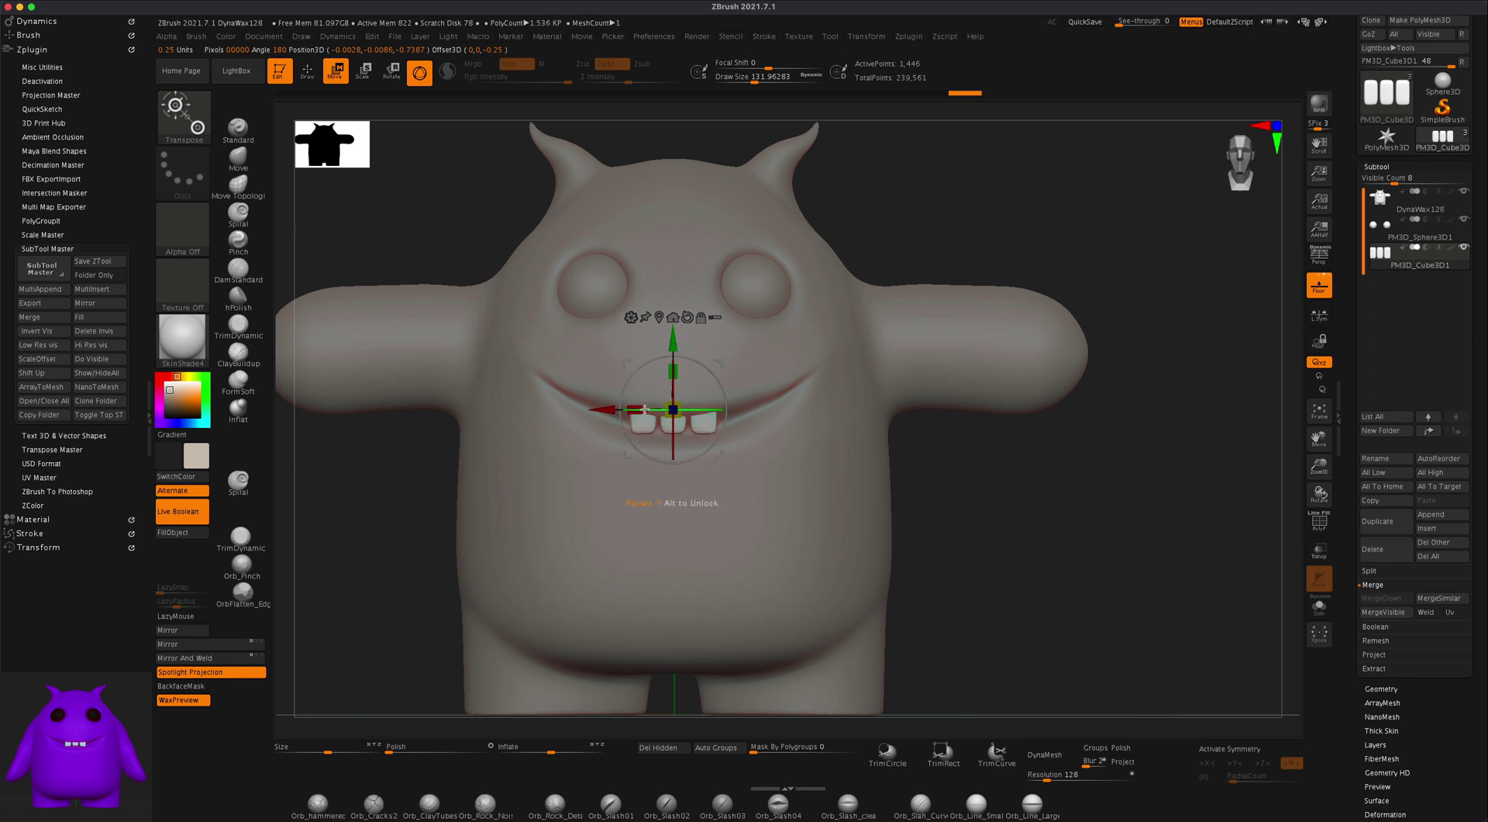
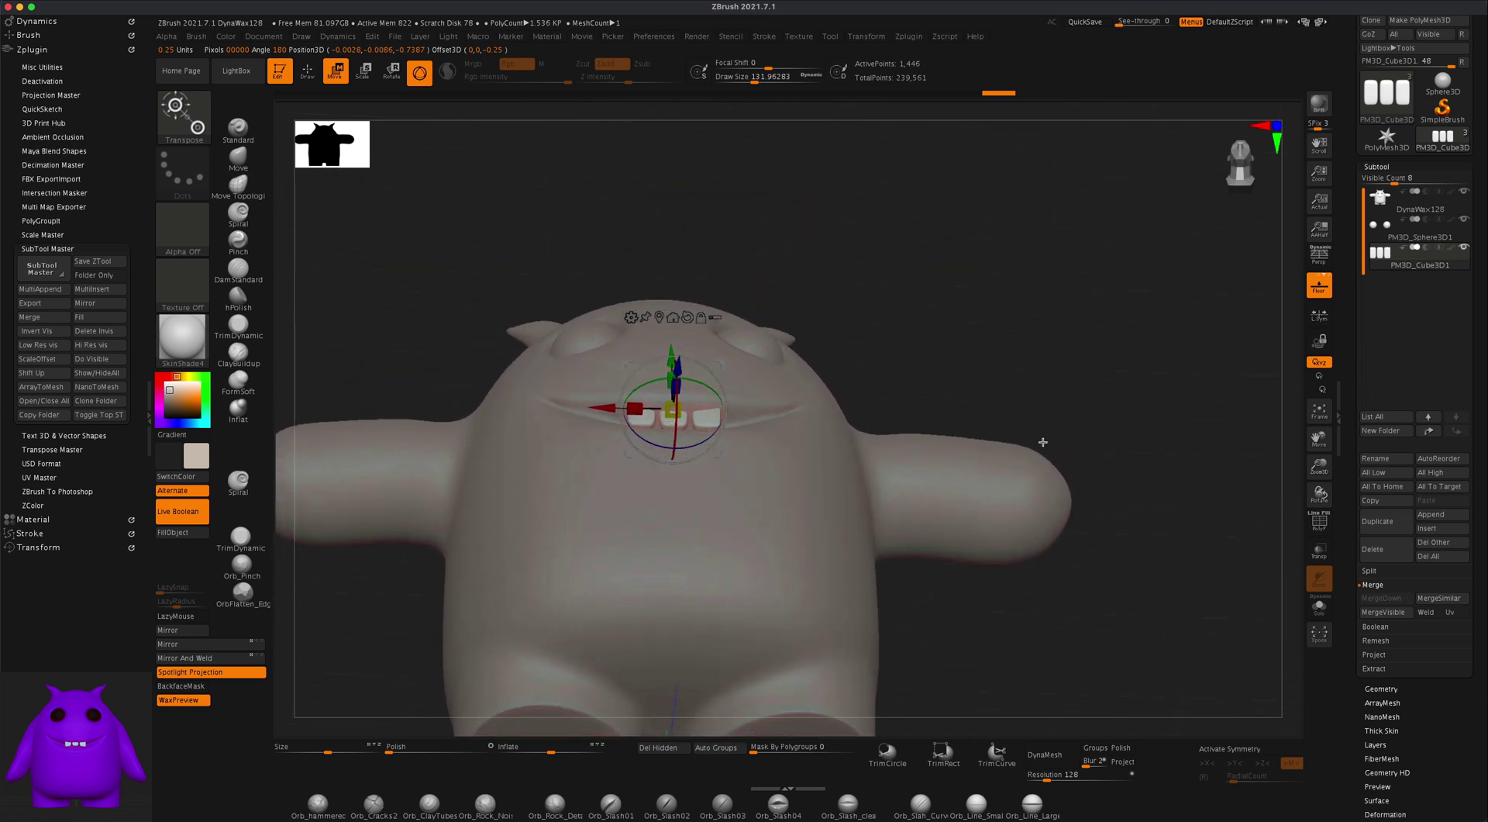
# Adjust the row of teeth with the Move brush to follow the curve of the mouth
pyautogui.click(231, 156)
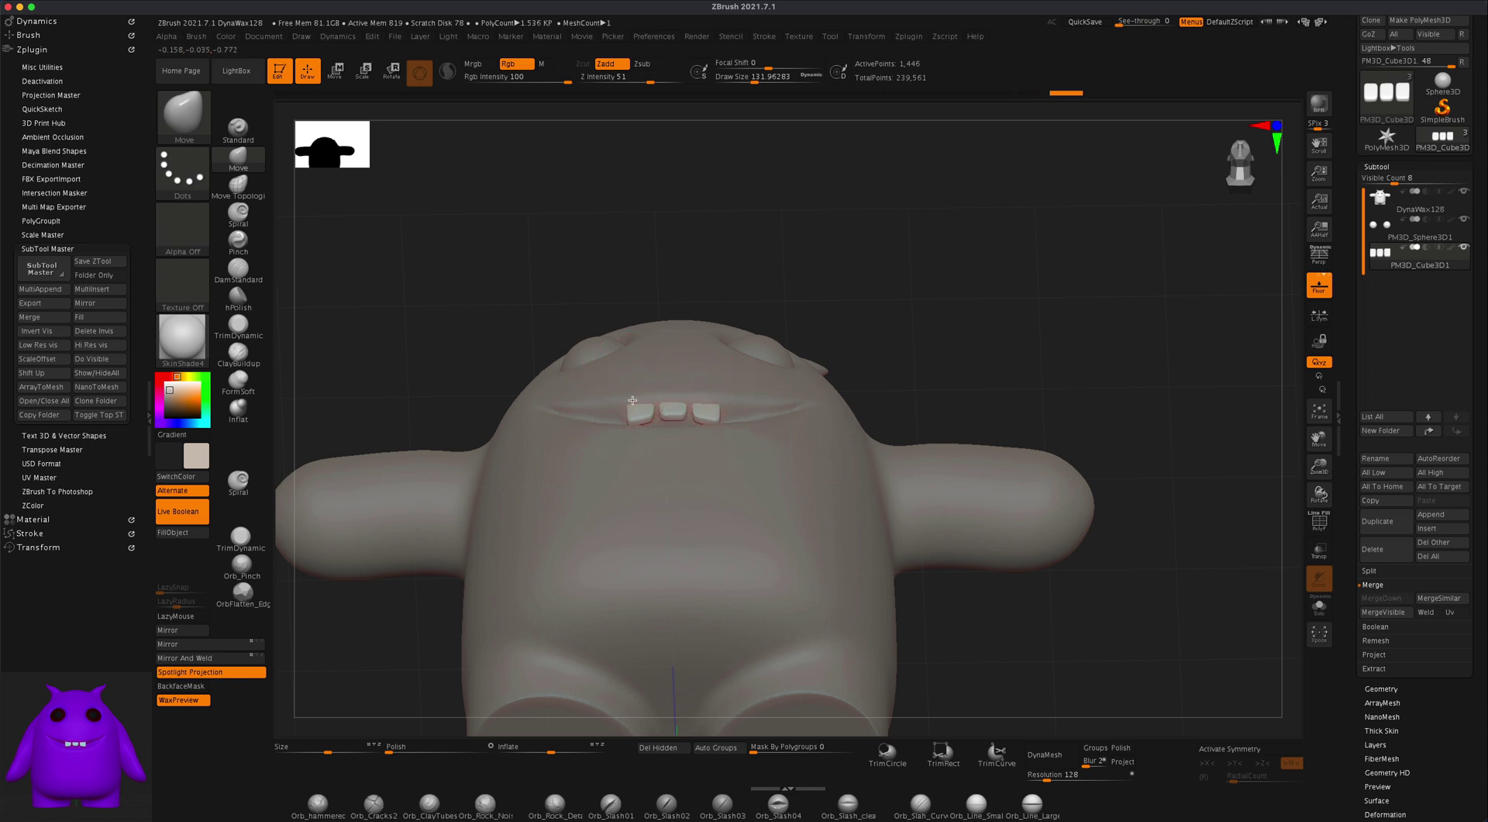
pyautogui.moveTo(723, 365); pyautogui.dragTo(827, 395, button='right')
pyautogui.keyDown('ctrl'); pyautogui.moveTo(1013, 522); pyautogui.dragTo(1056, 513, button='right'); pyautogui.keyUp('ctrl')
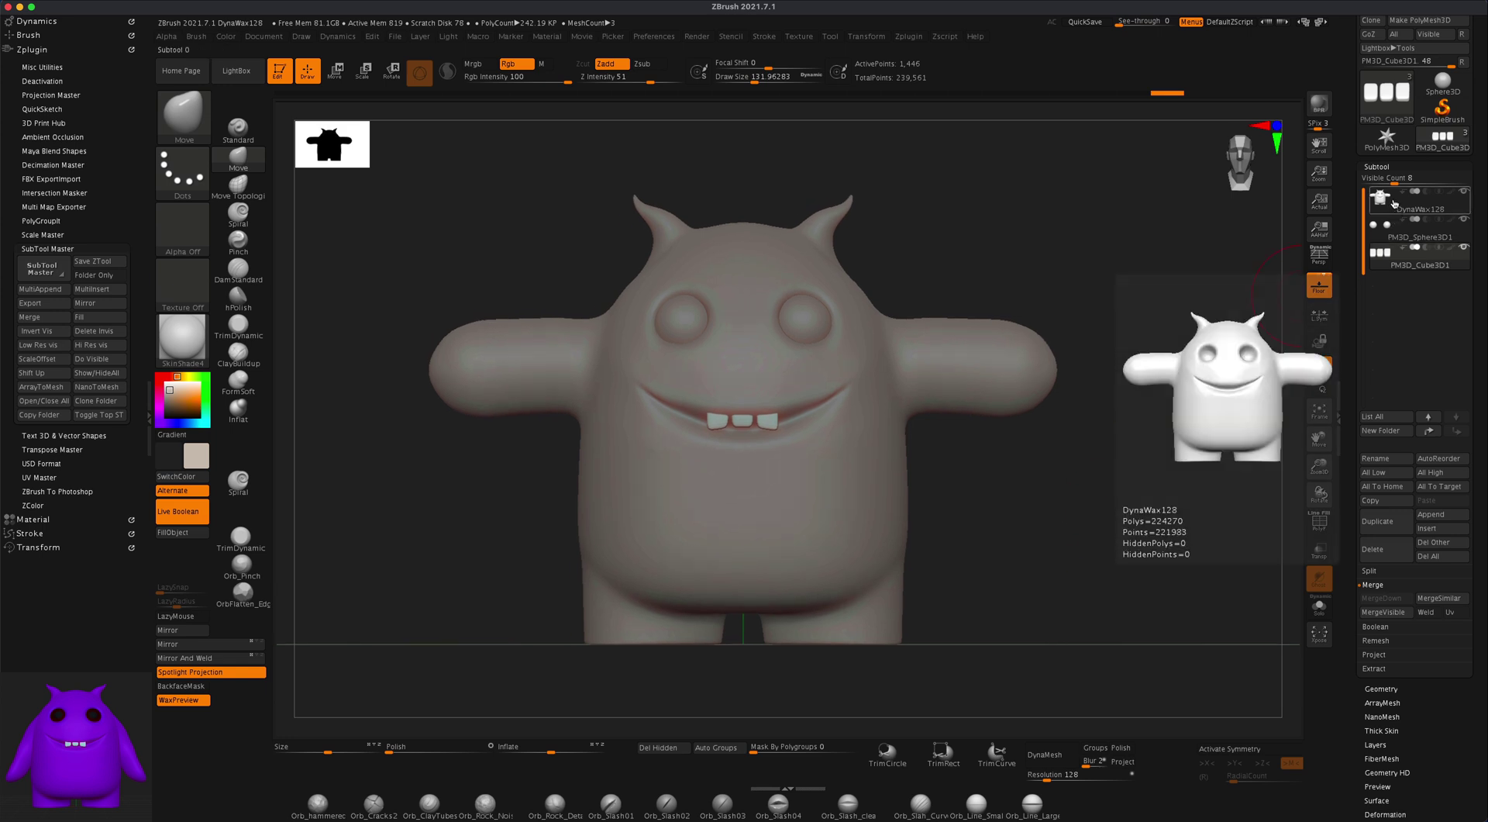
# Rename the monster's main body subtool as "body"
pyautogui.click(1395, 204)
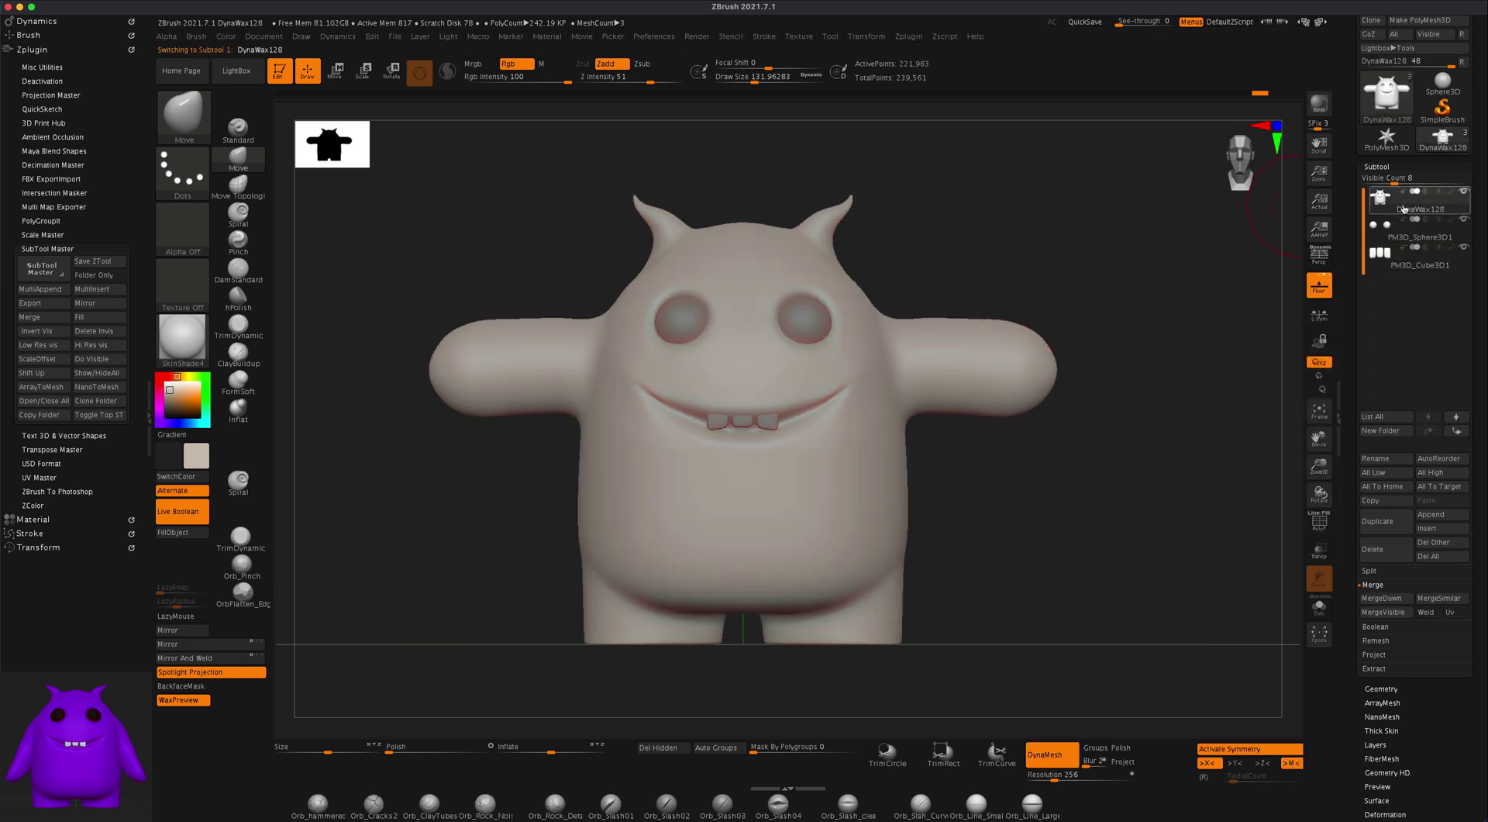
pyautogui.click(1380, 458)
pyautogui.write('b')
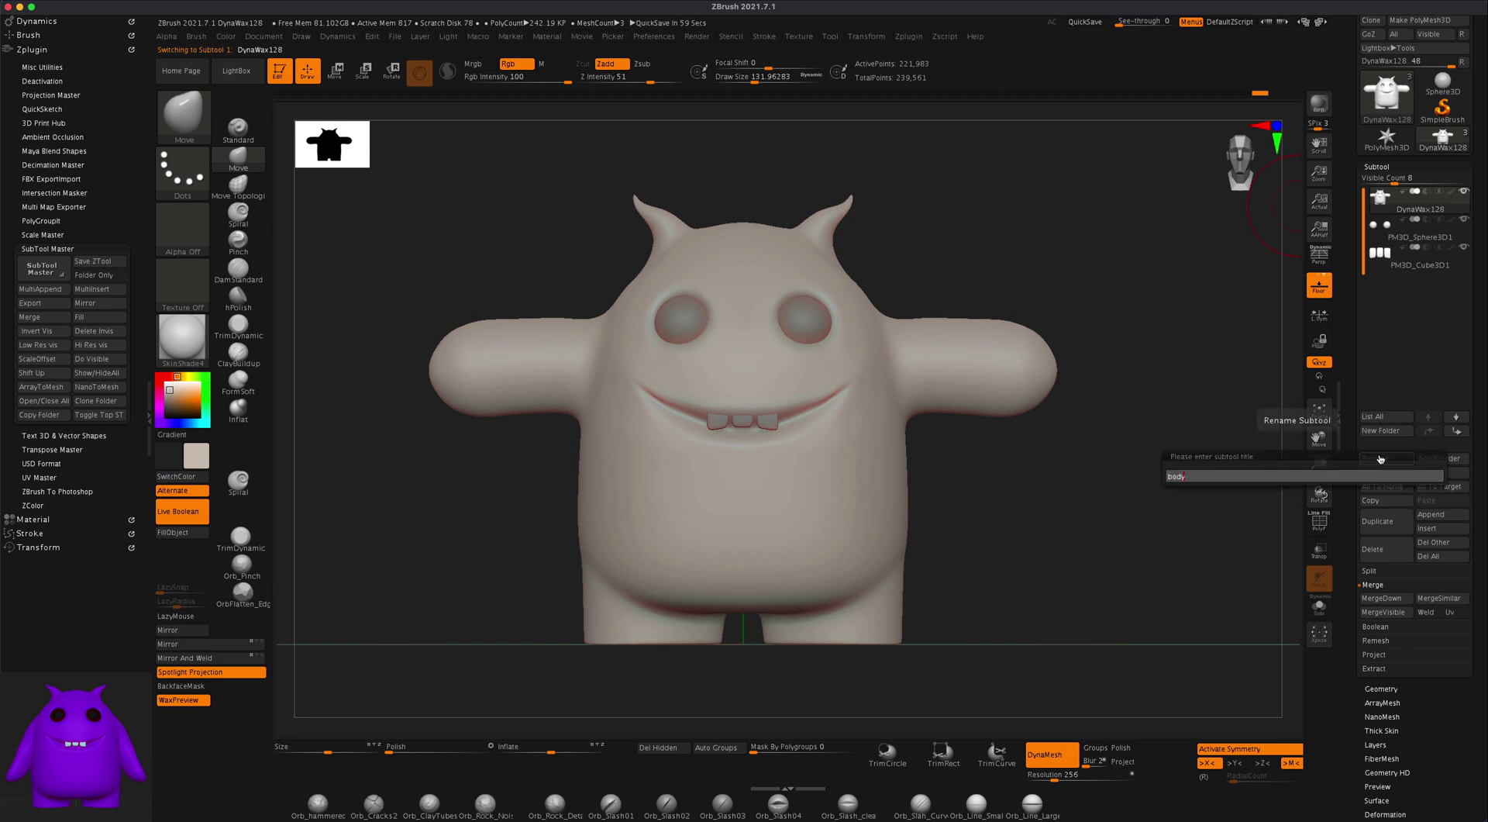
pyautogui.write('ody')
pyautogui.press('Return')
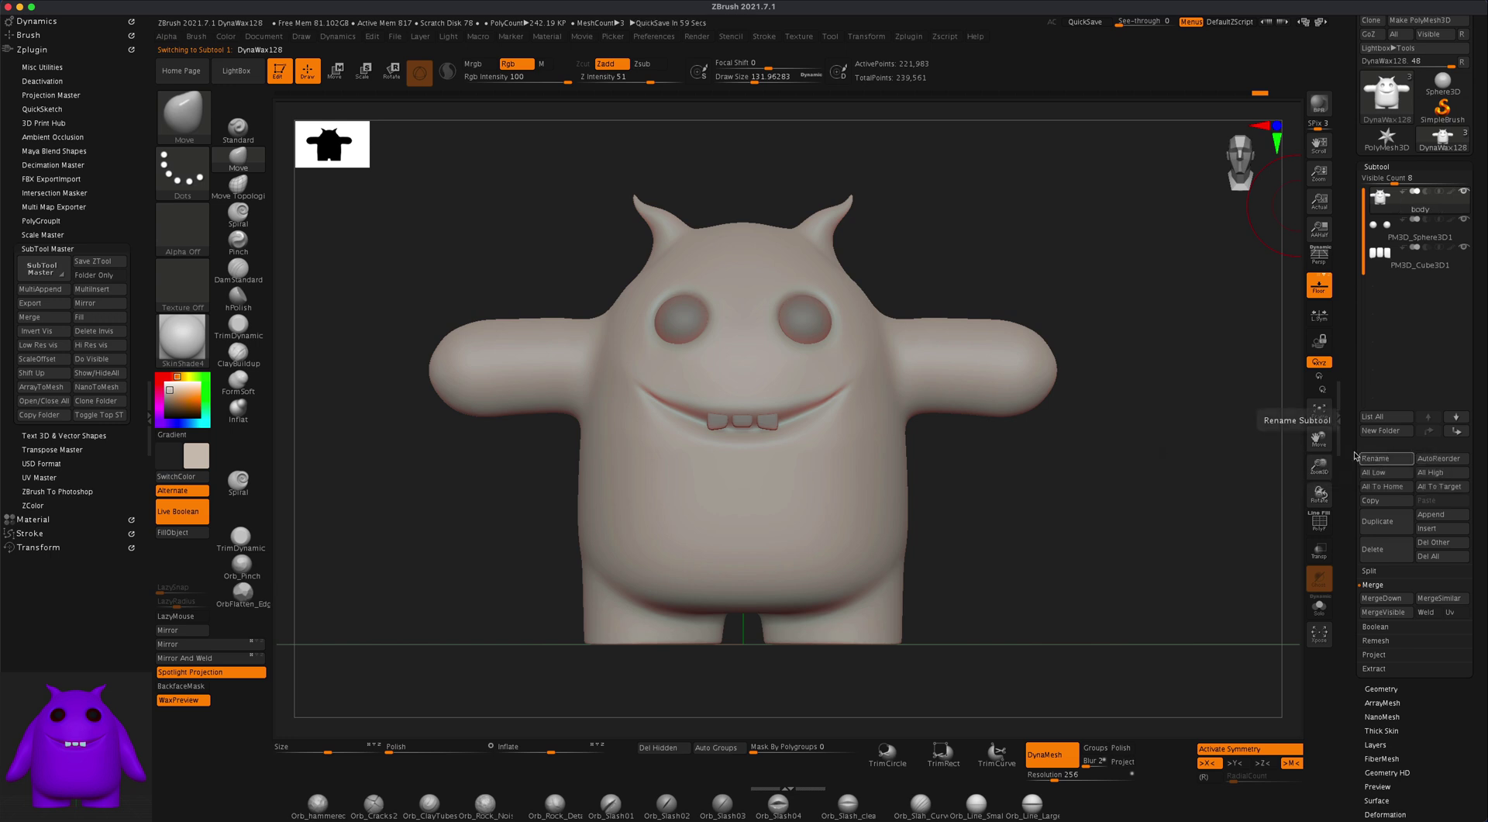
# Rename the eyeball subtool as "eyes" and the cube subtool as "teeth"
pyautogui.click(1400, 230)
pyautogui.click(1381, 459)
pyautogui.write('eyes')
pyautogui.press('Return')
pyautogui.click(1393, 256)
pyautogui.click(1387, 459)
pyautogui.write('teeth')
pyautogui.press('Return')
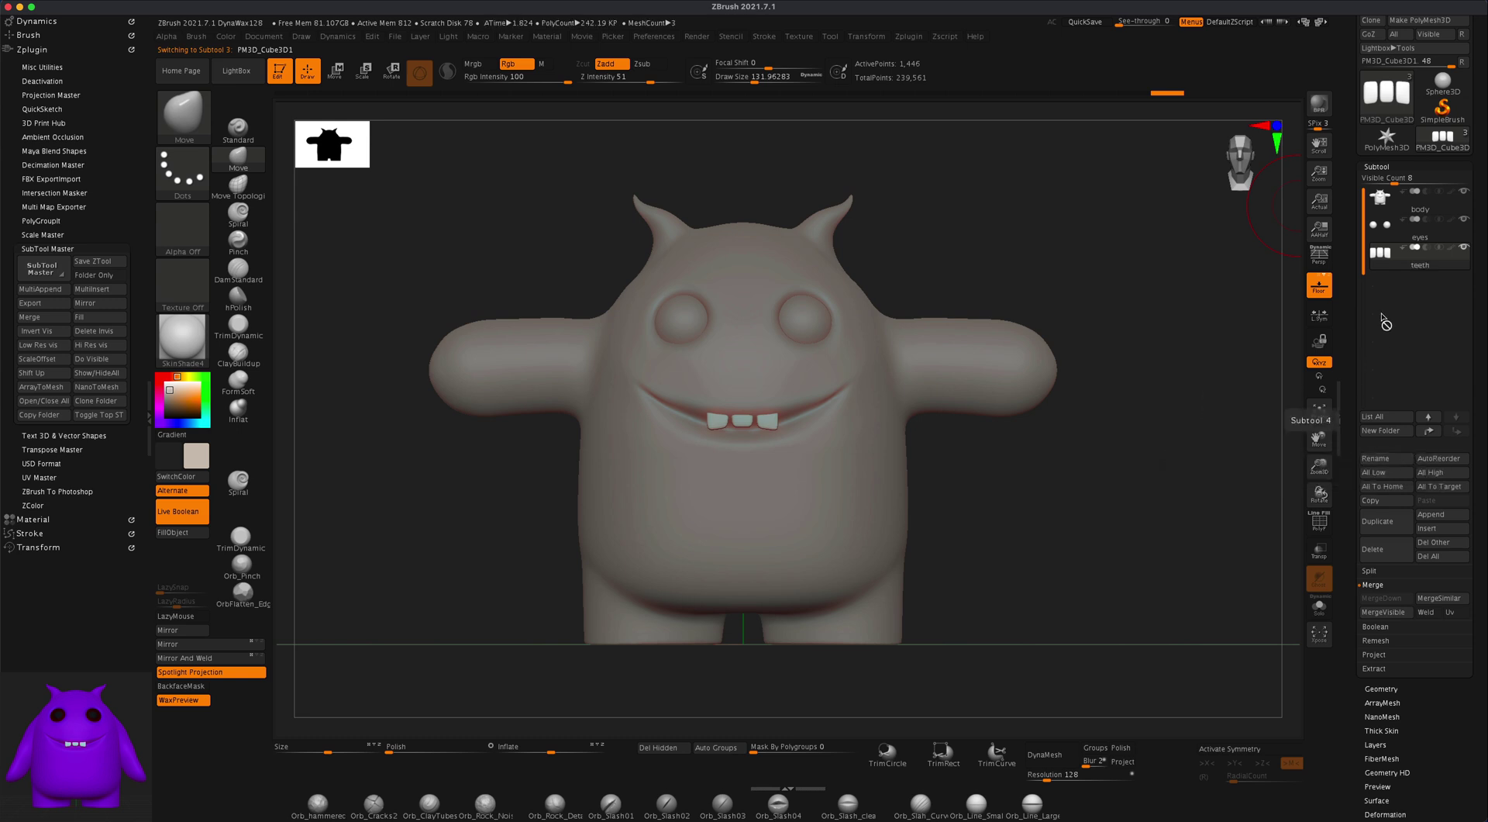
# Select the body subtool and choose a saturated purple as the main colour
pyautogui.click(1396, 208)
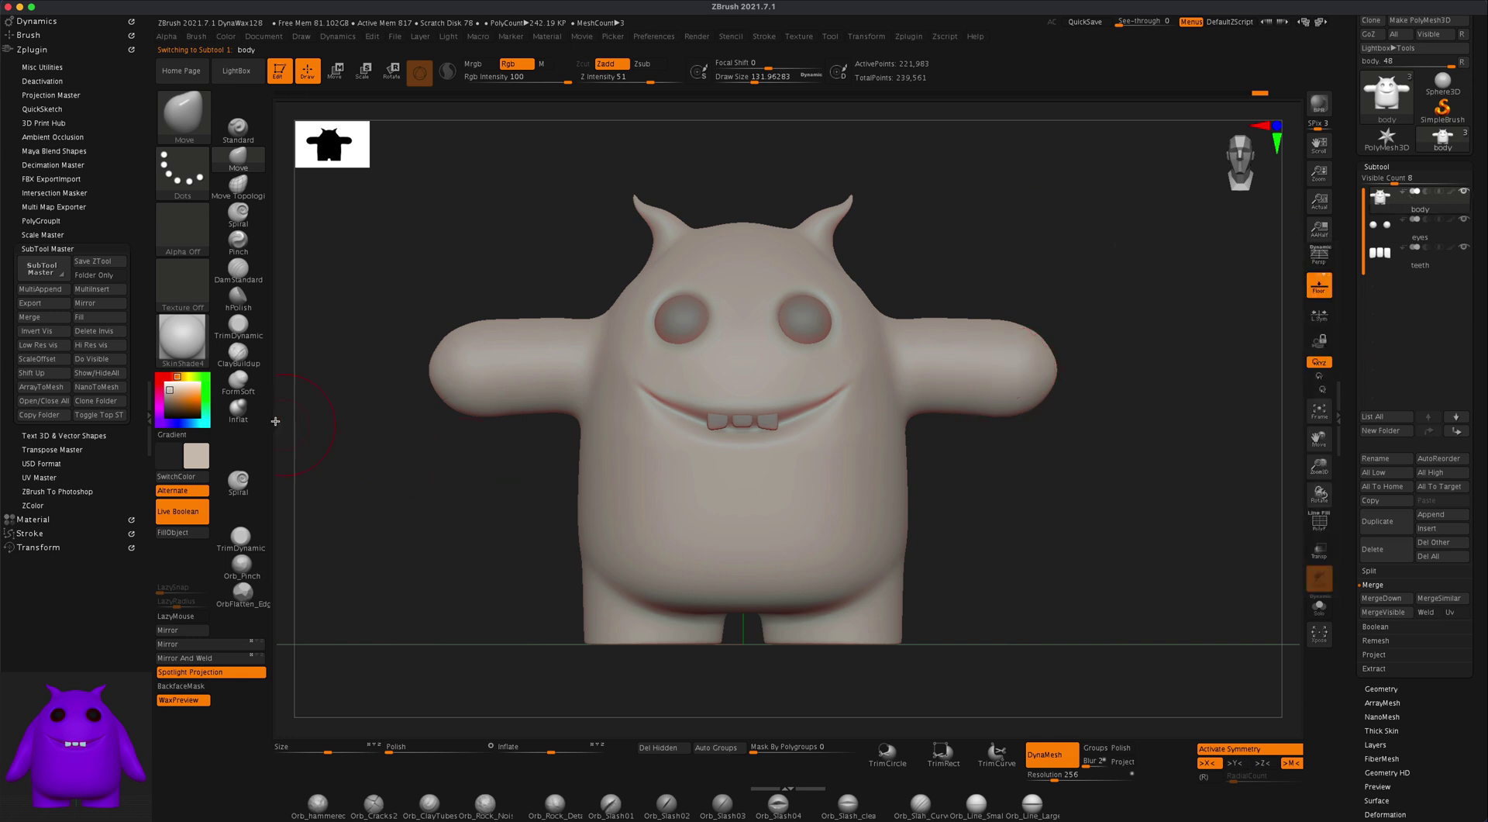
pyautogui.click(159, 423)
pyautogui.moveTo(186, 401); pyautogui.dragTo(199, 397)
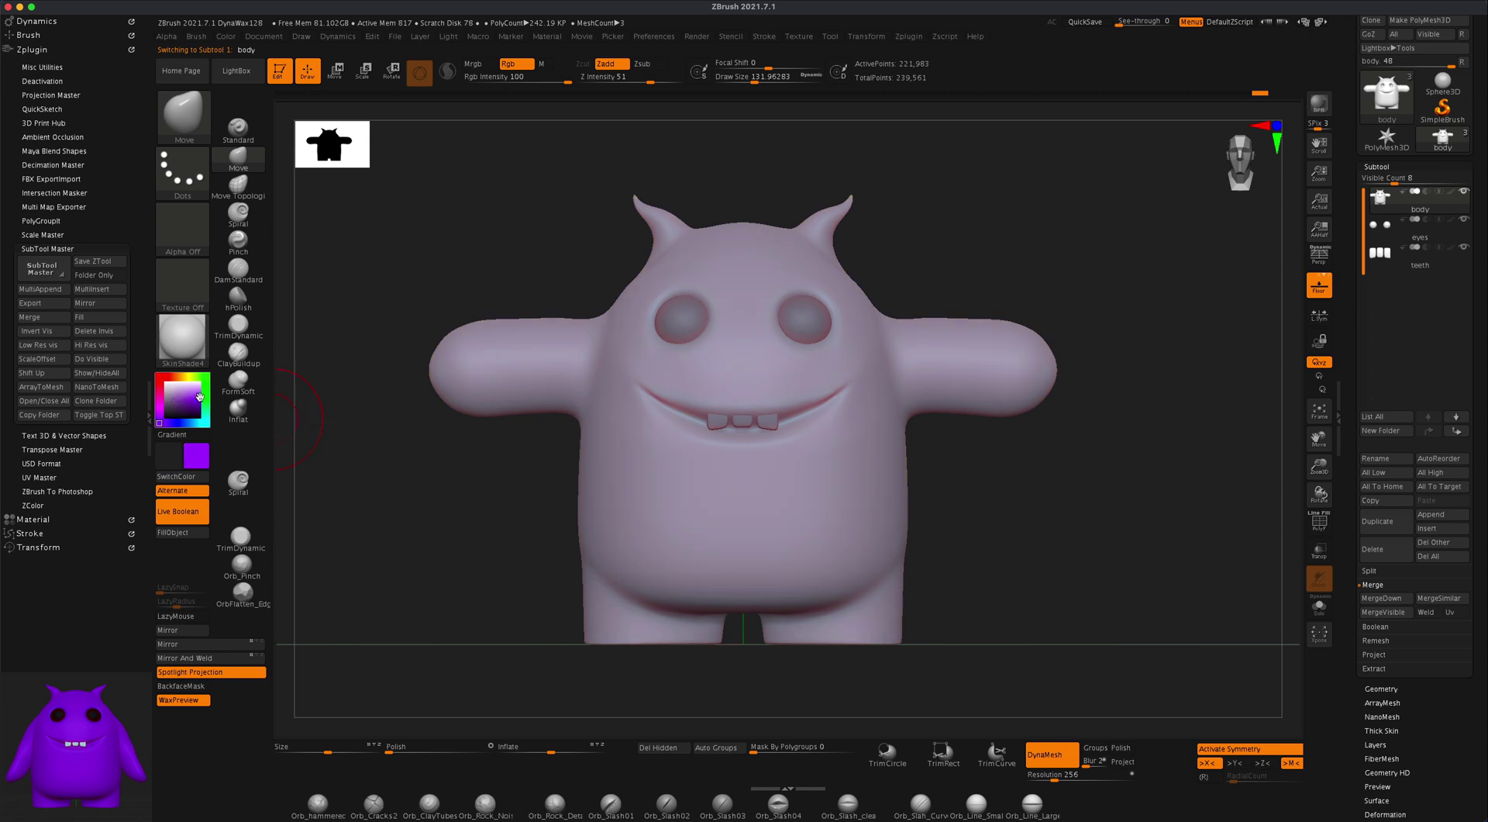
pyautogui.keyDown('ctrl'); pyautogui.moveTo(1070, 577); pyautogui.dragTo(1070, 539, button='right'); pyautogui.keyUp('ctrl')
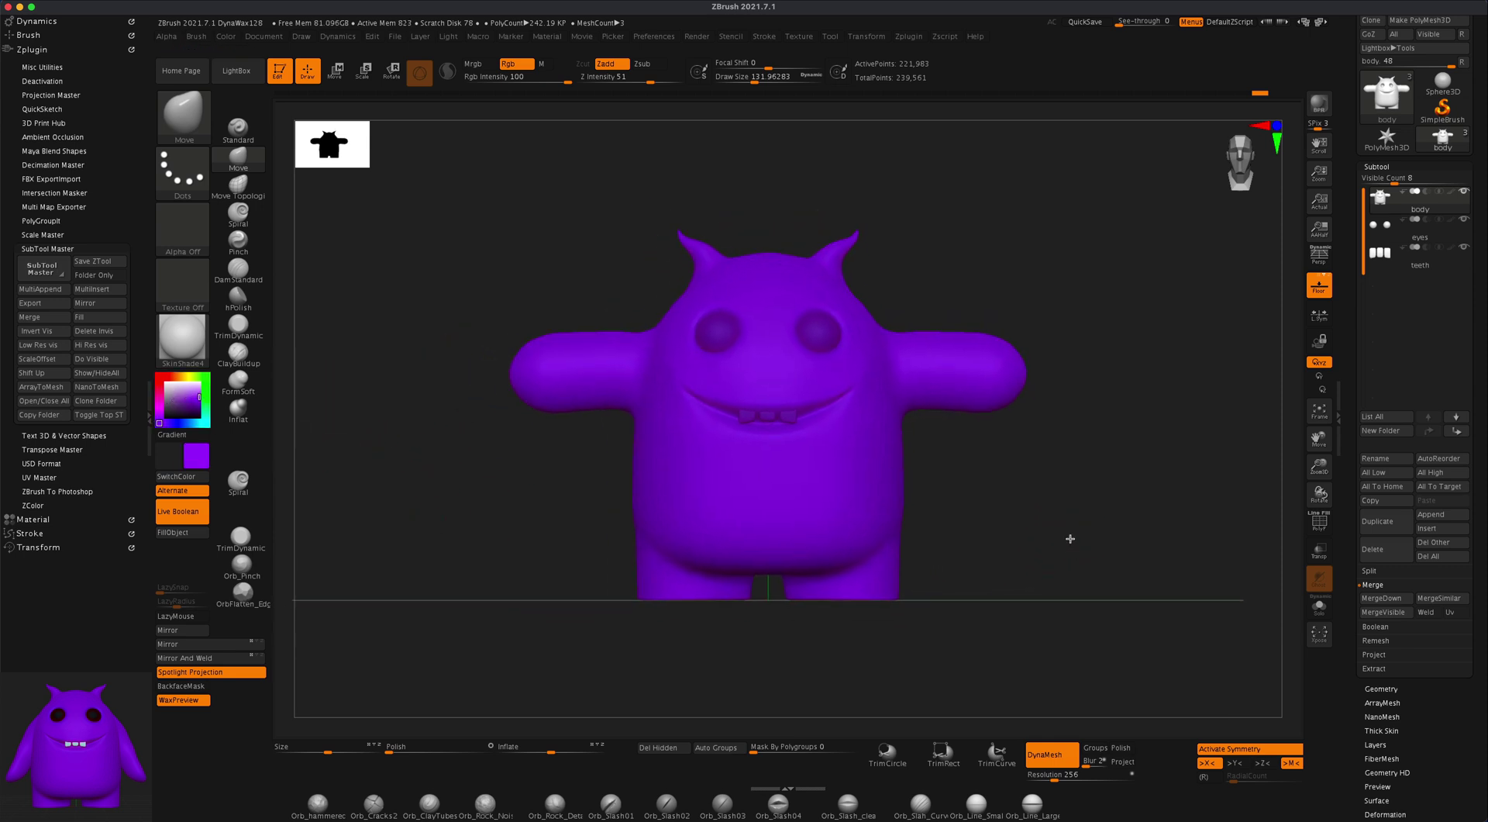
# Switch to the Standard brush with Mrgb enabled and fill the body with the purple colour and SkinShade4 material
pyautogui.click(238, 128)
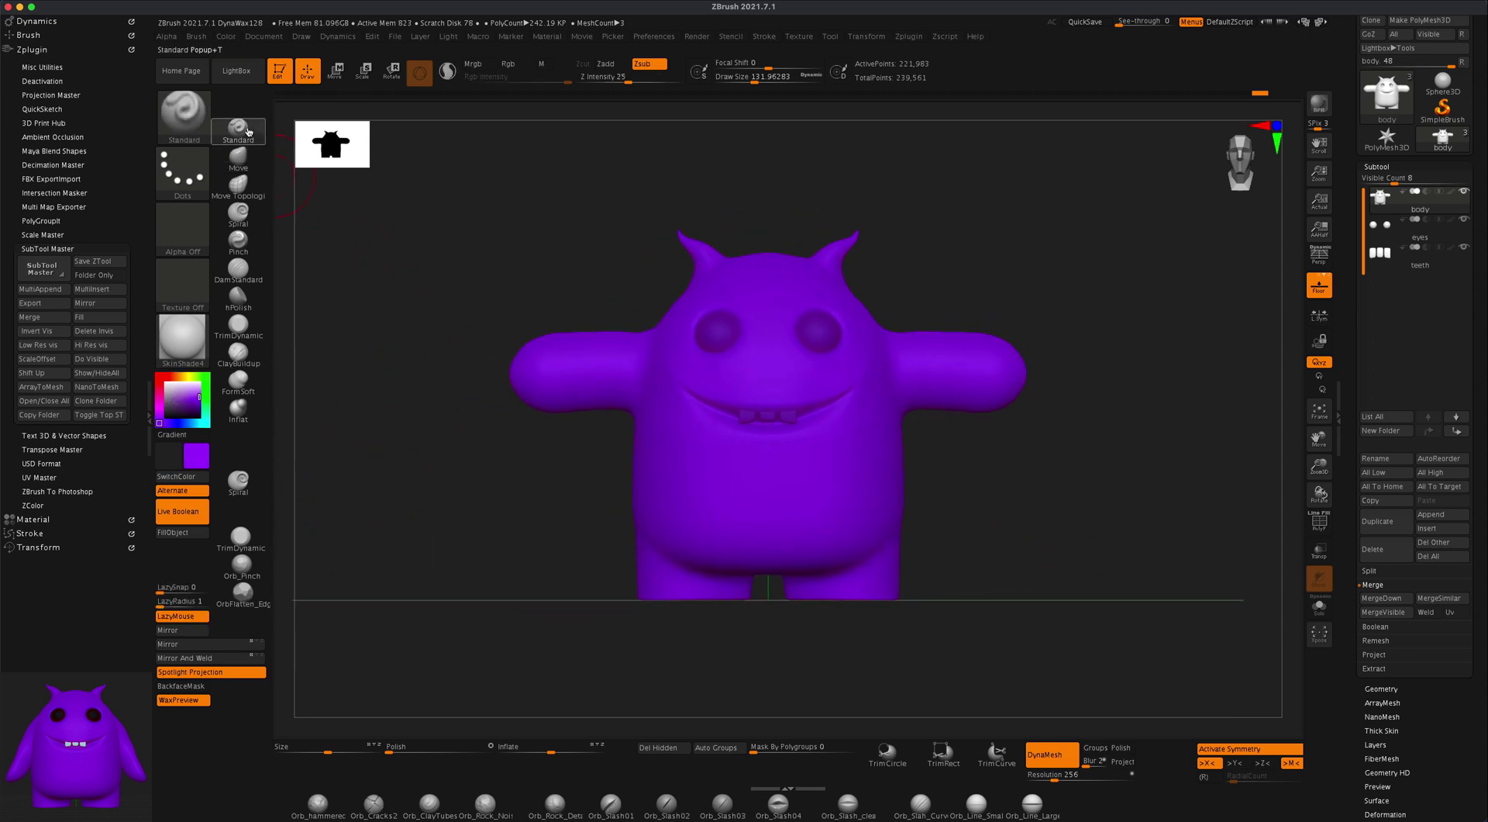
pyautogui.click(484, 70)
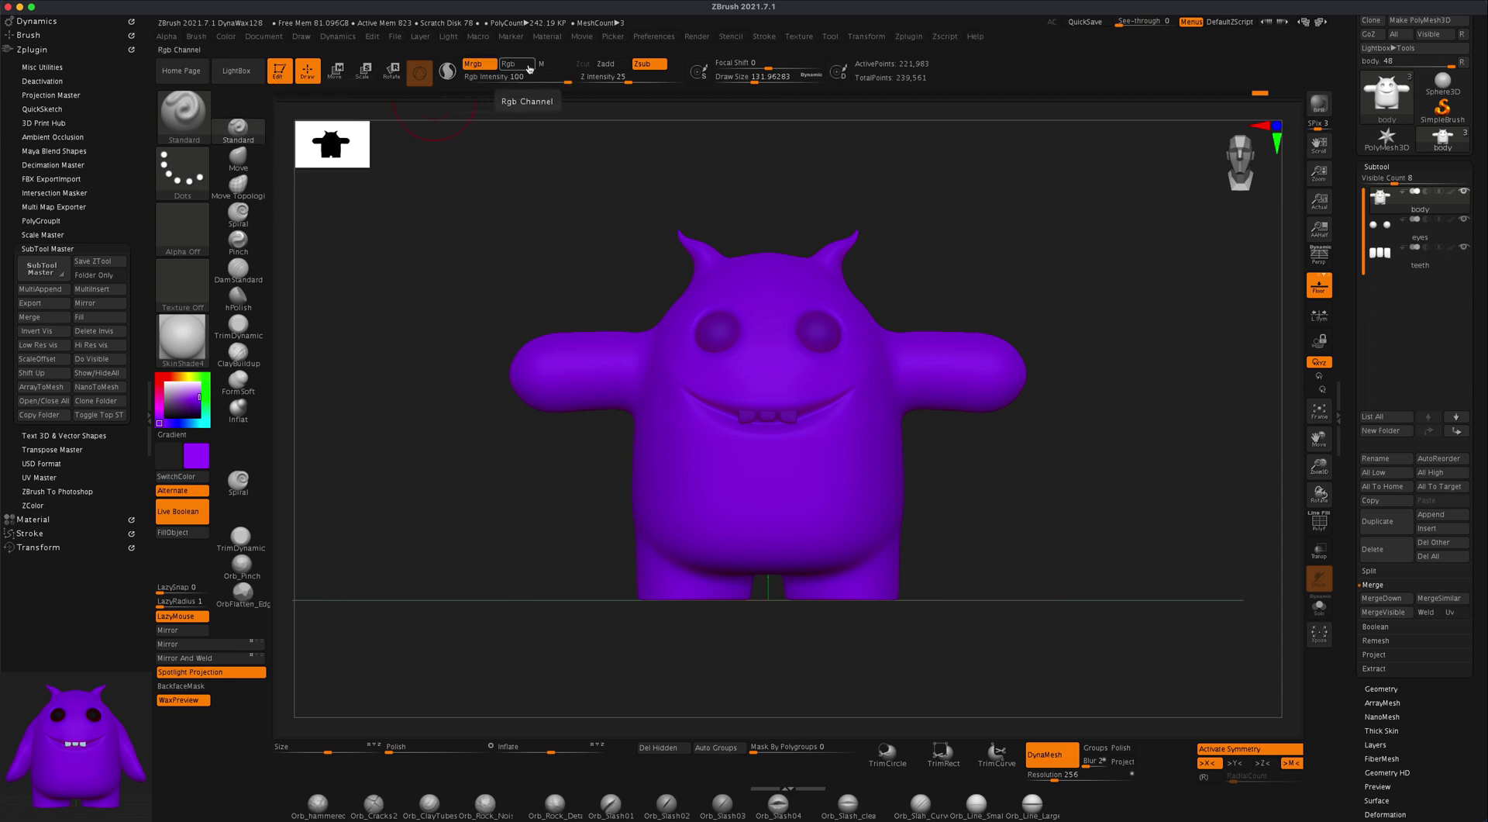
pyautogui.moveTo(177, 340)
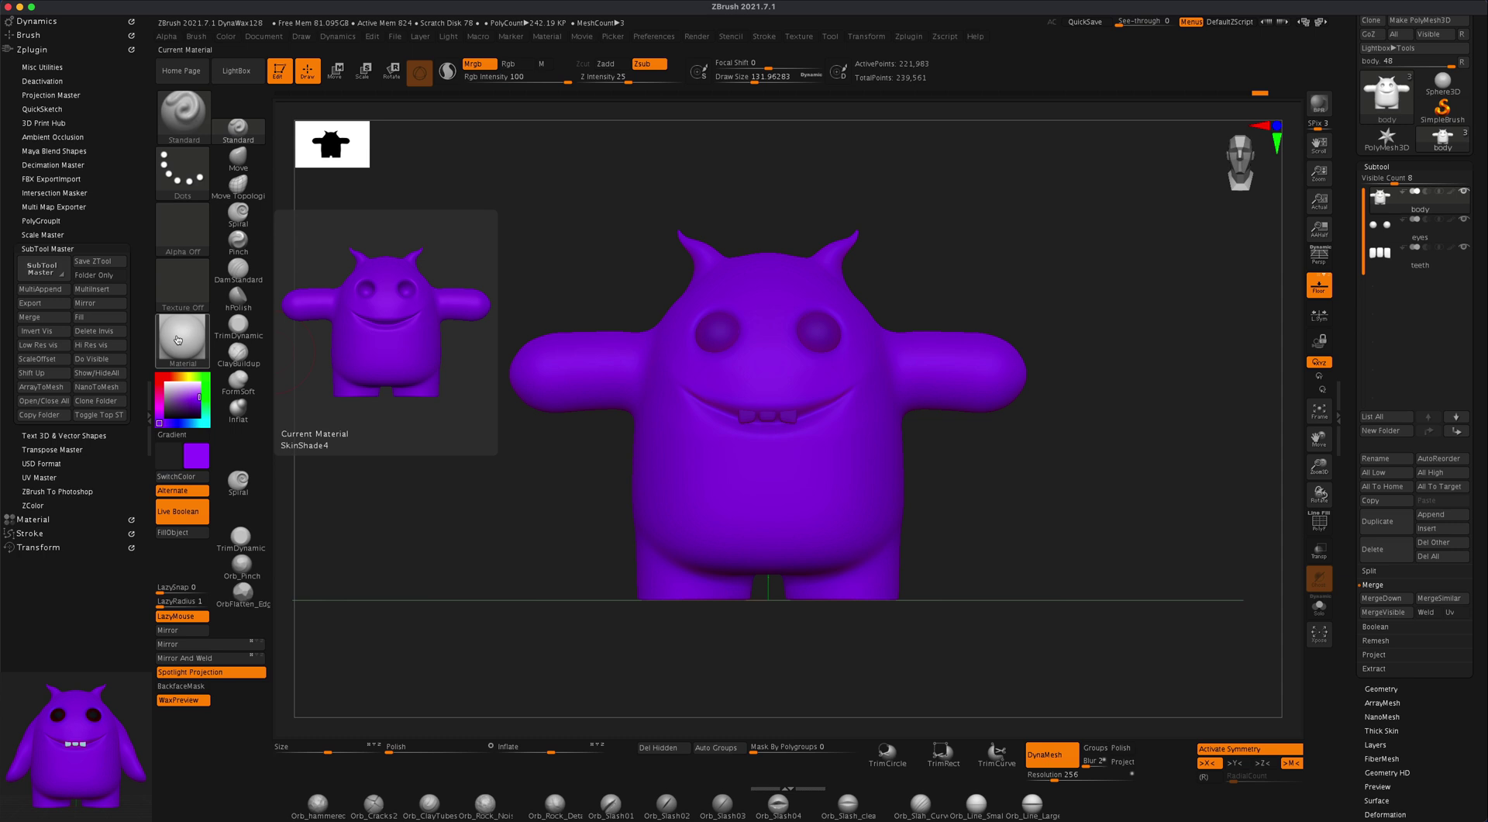
pyautogui.click(179, 533)
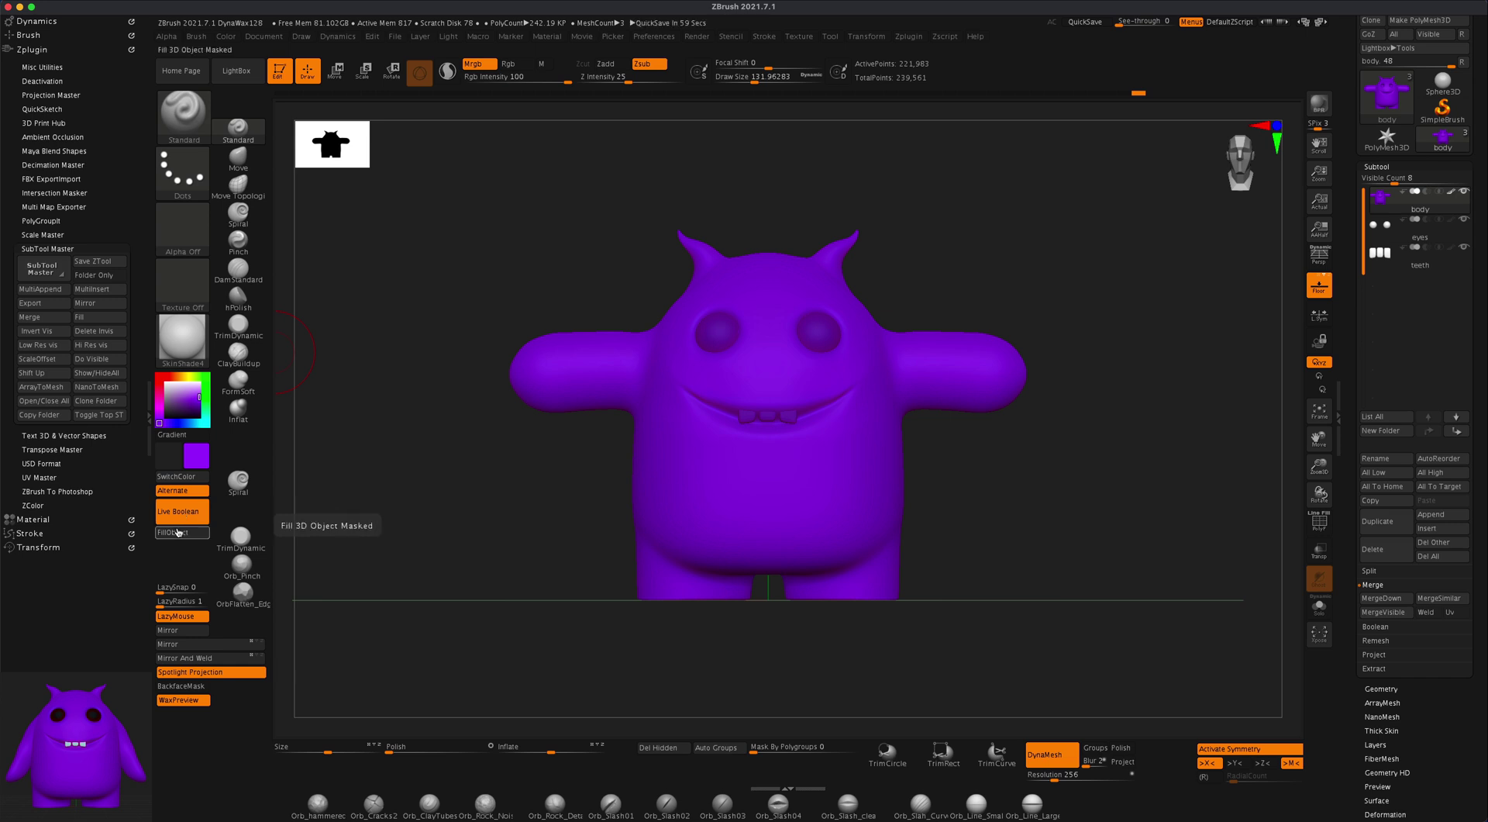
pyautogui.click(300, 36)
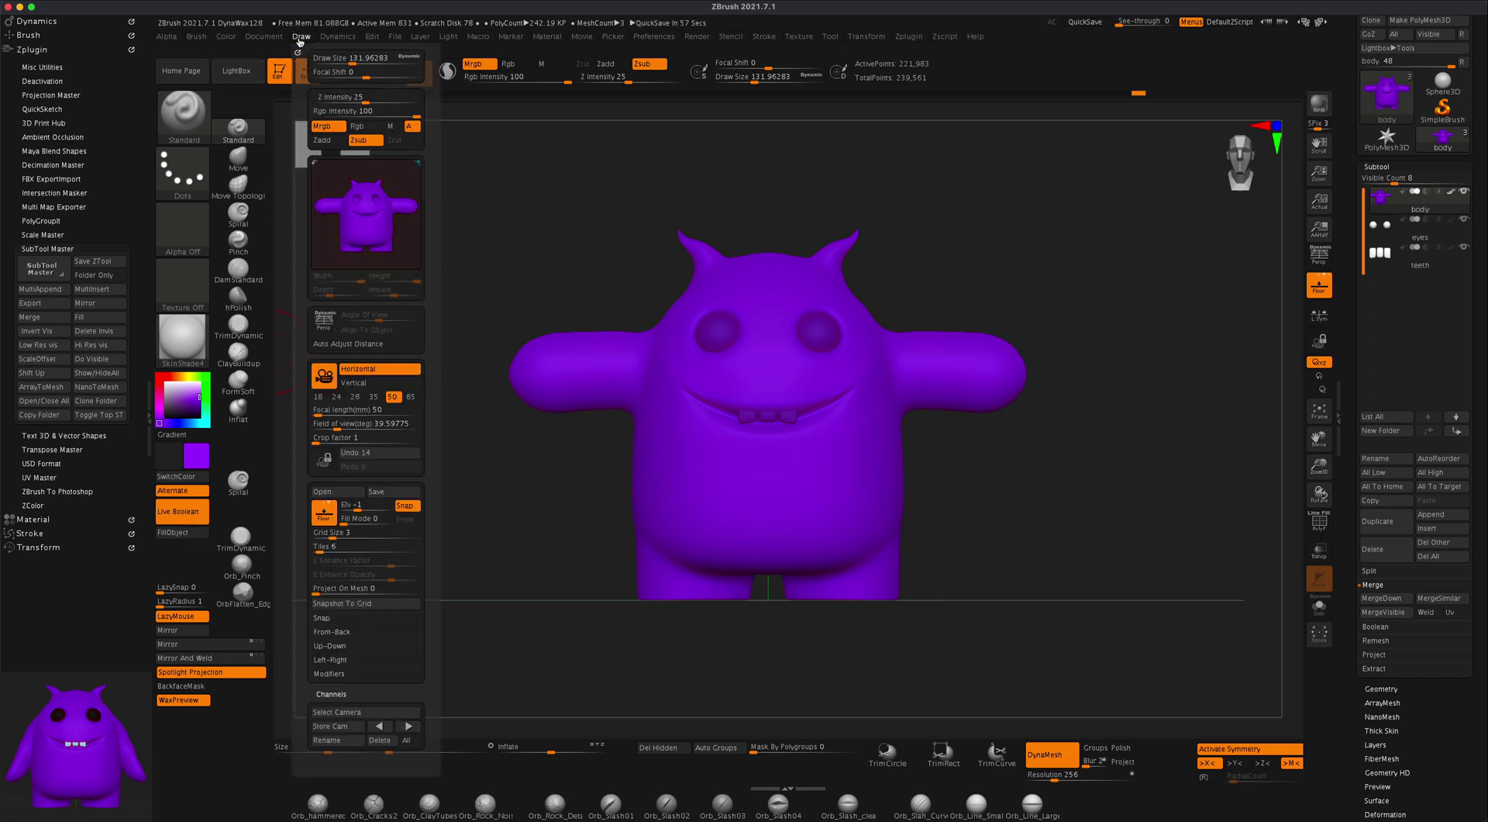
pyautogui.moveTo(278, 41)
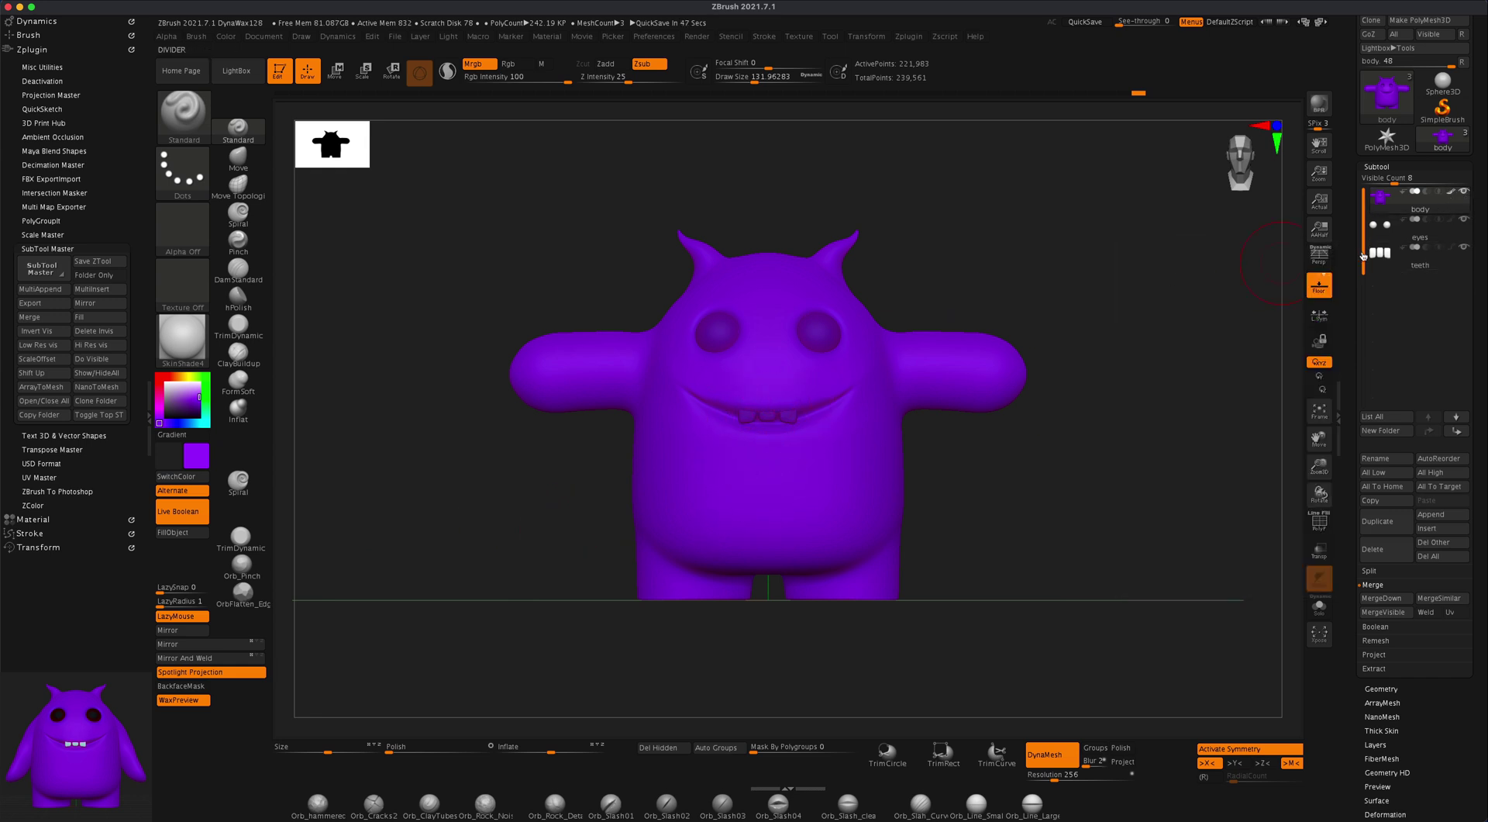
# Select the eyes subtool and fill it with black
pyautogui.click(1415, 231)
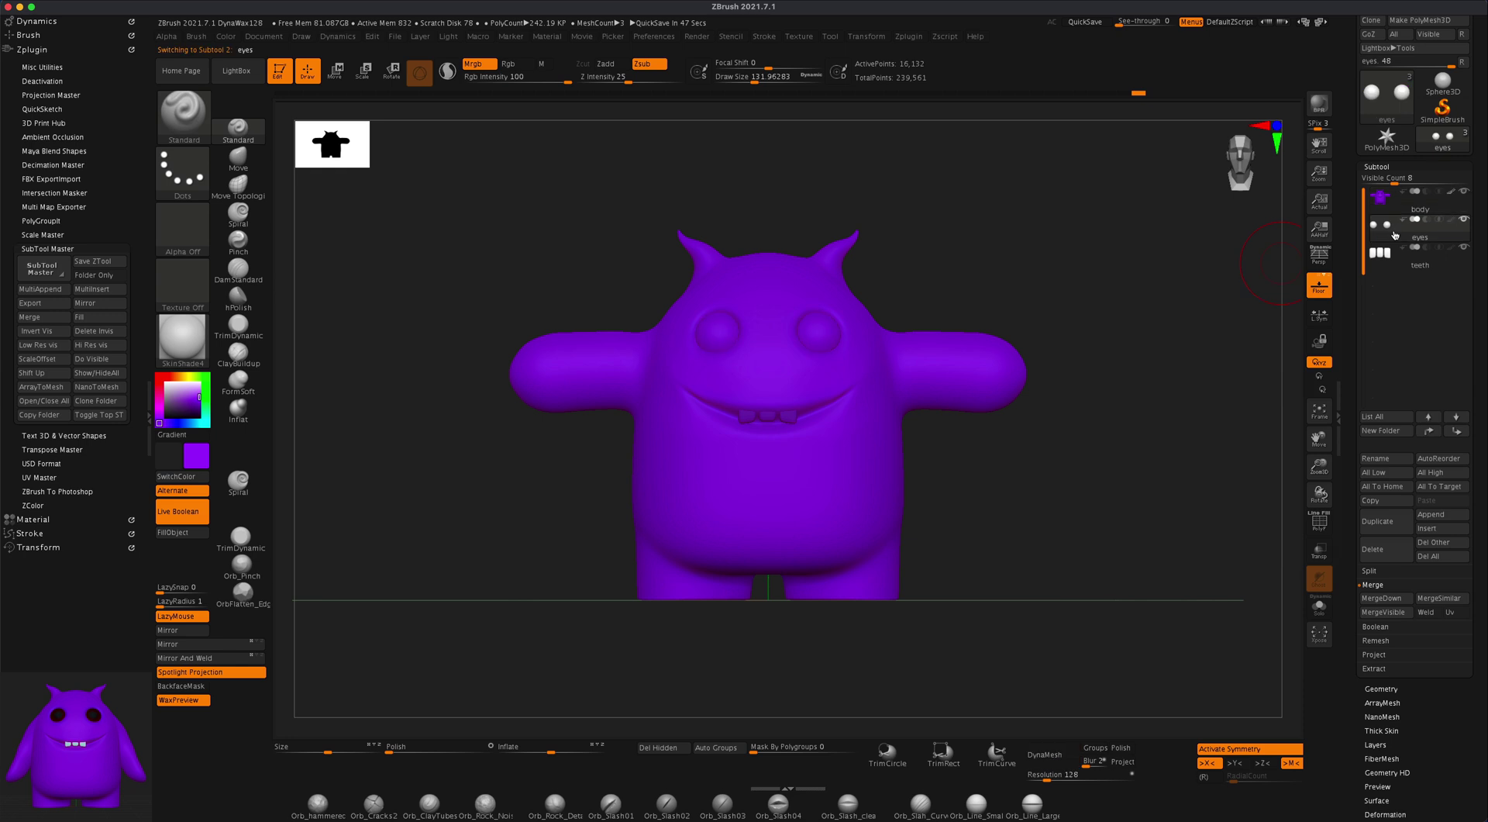
pyautogui.click(165, 382)
pyautogui.hotkey('ctrl', 'f')
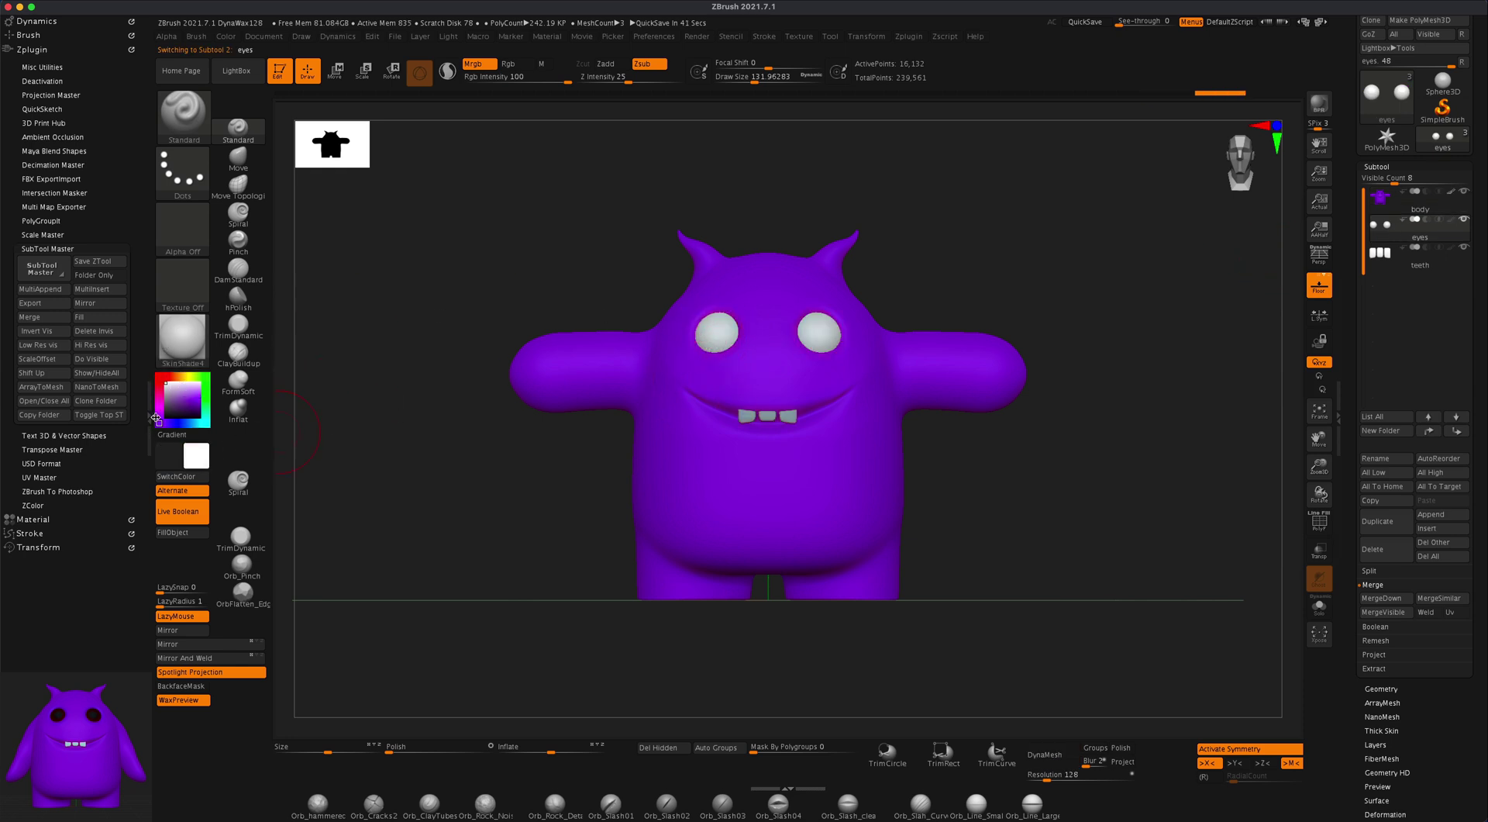
pyautogui.hotkey('ctrl', 'z')
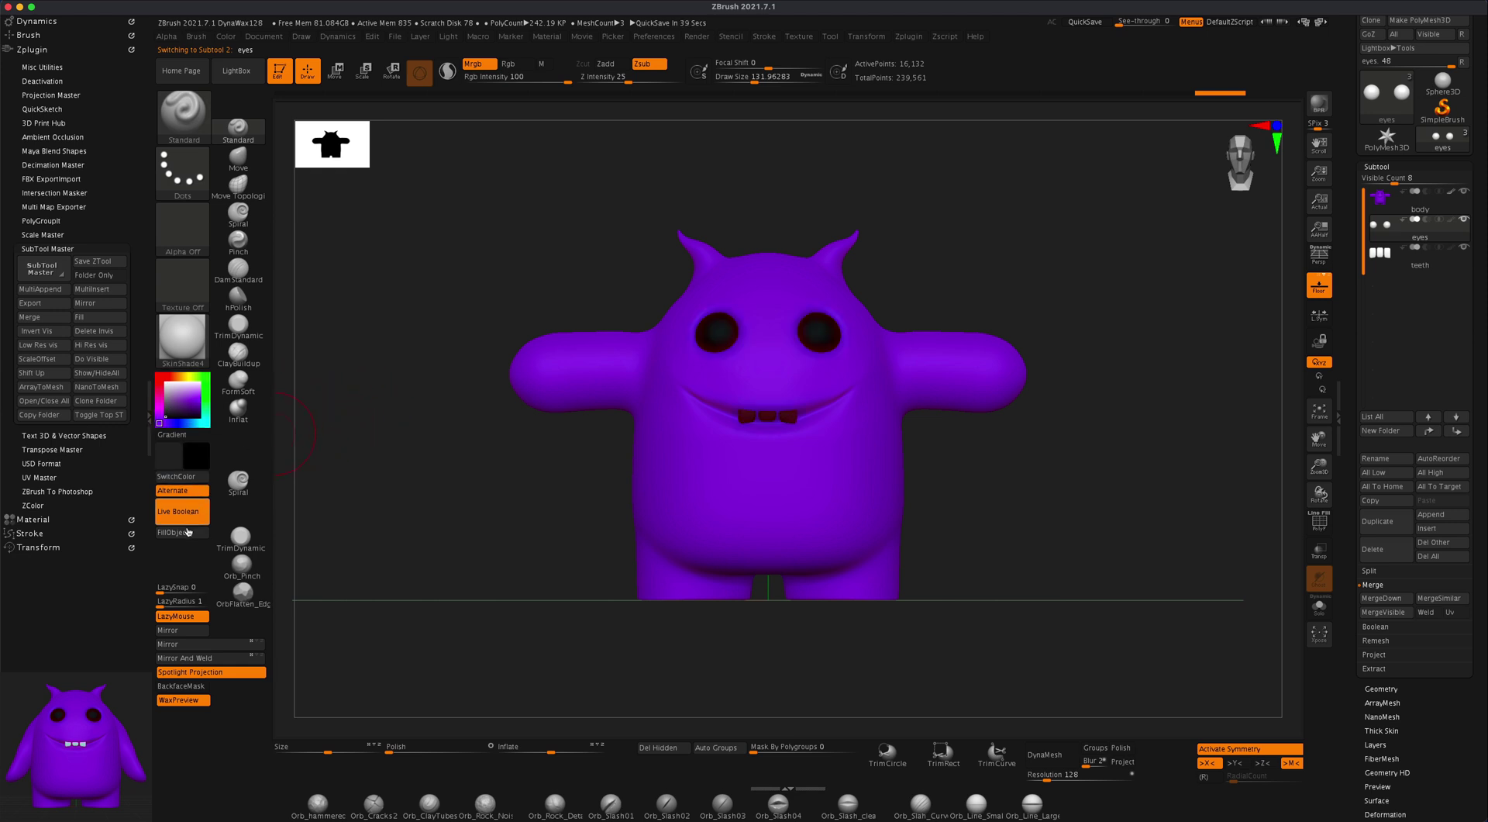
# Select the teeth subtool and fill it with white
pyautogui.click(1434, 262)
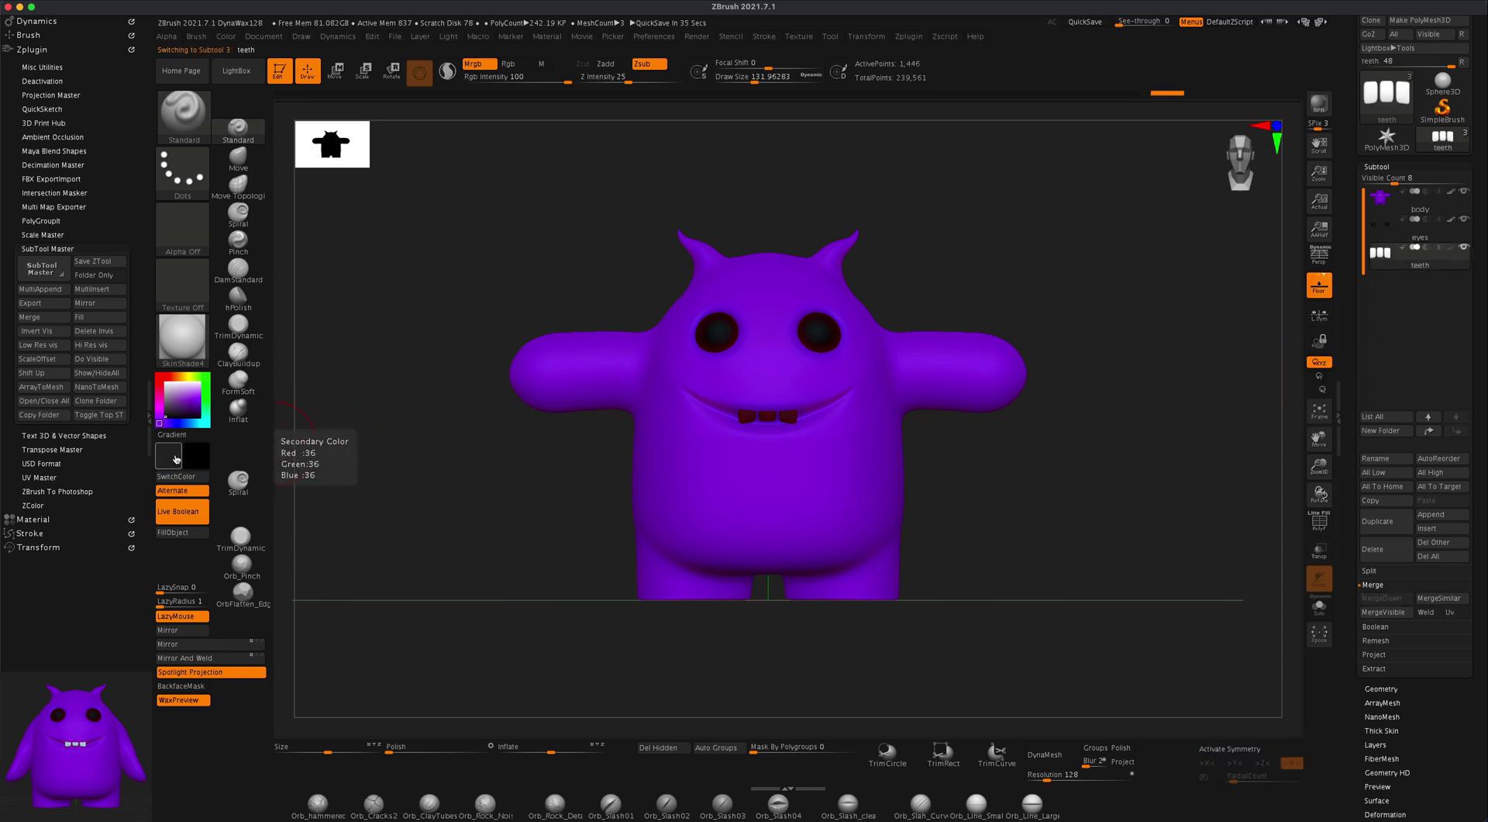
pyautogui.click(157, 378)
pyautogui.hotkey('ctrl', 'f')
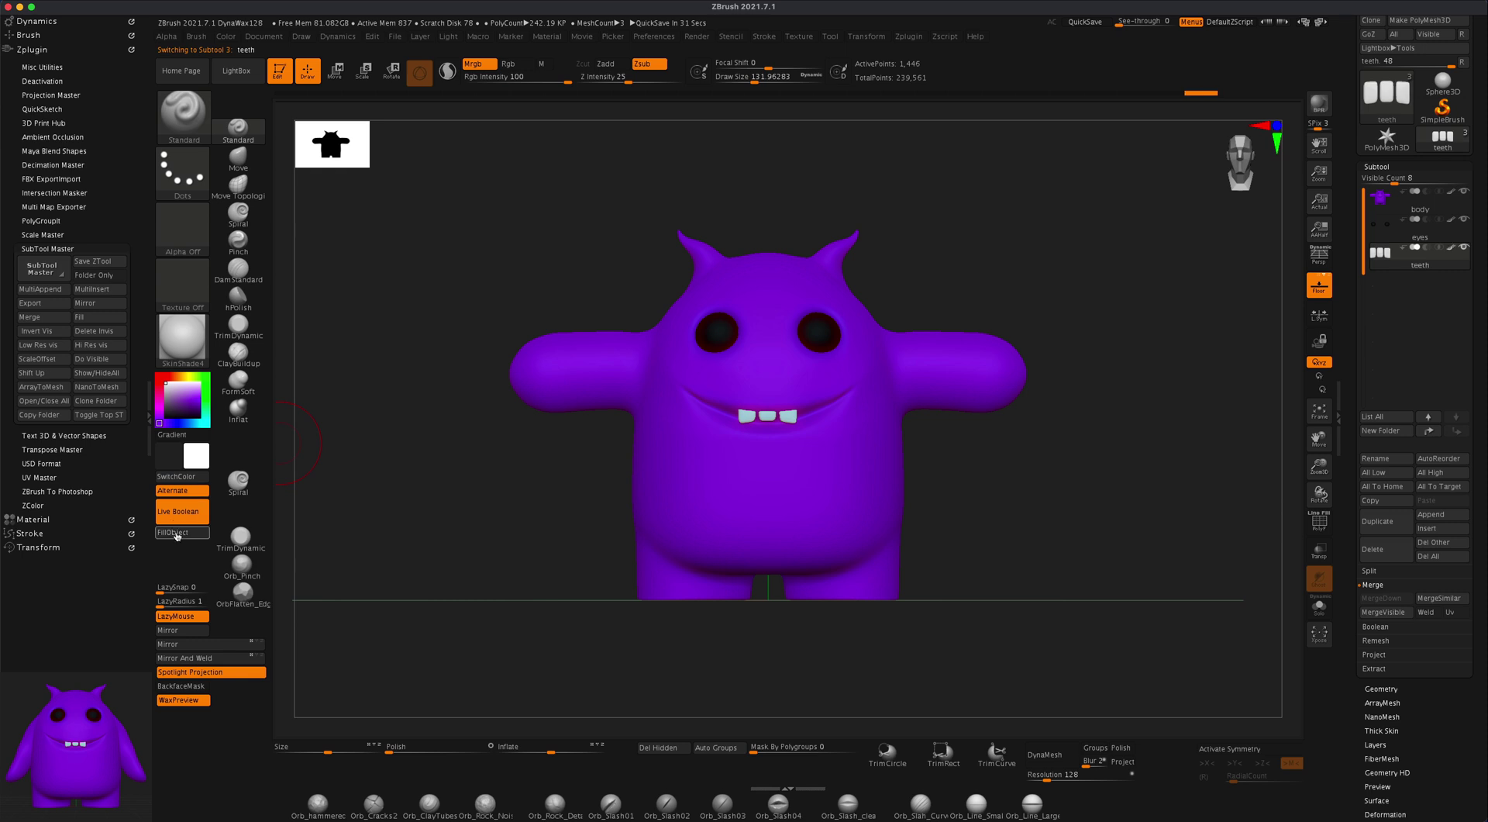
pyautogui.moveTo(1075, 521)
pyautogui.mouseDown()
pyautogui.moveTo(1096, 534)
pyautogui.moveTo(1080, 535)
pyautogui.mouseUp()
# Mask both arms of the body using MaskLasso with symmetry, and invert the mask so only the arms are editable
pyautogui.click(1378, 204)
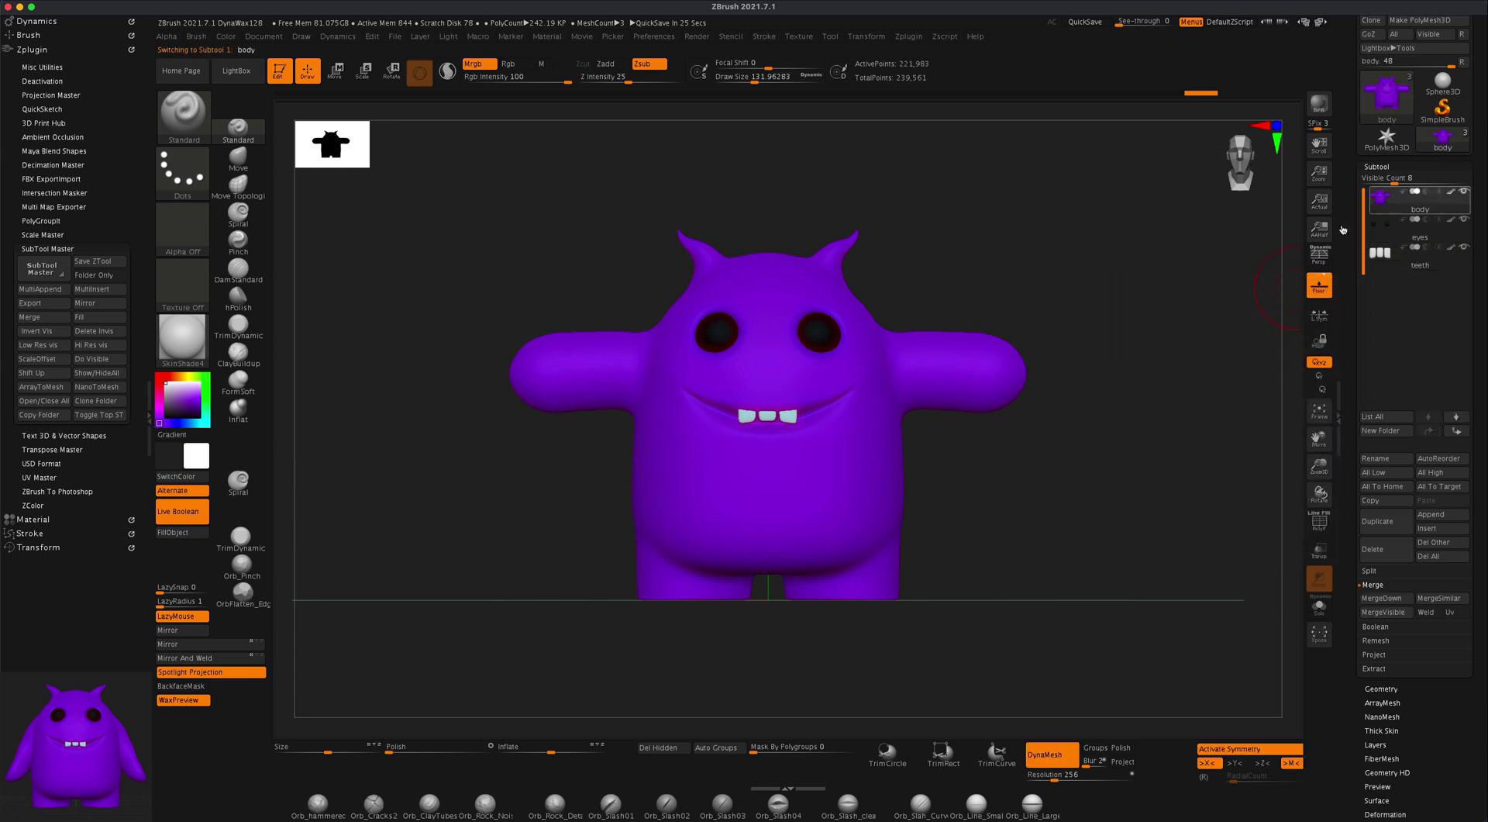
pyautogui.click(181, 126)
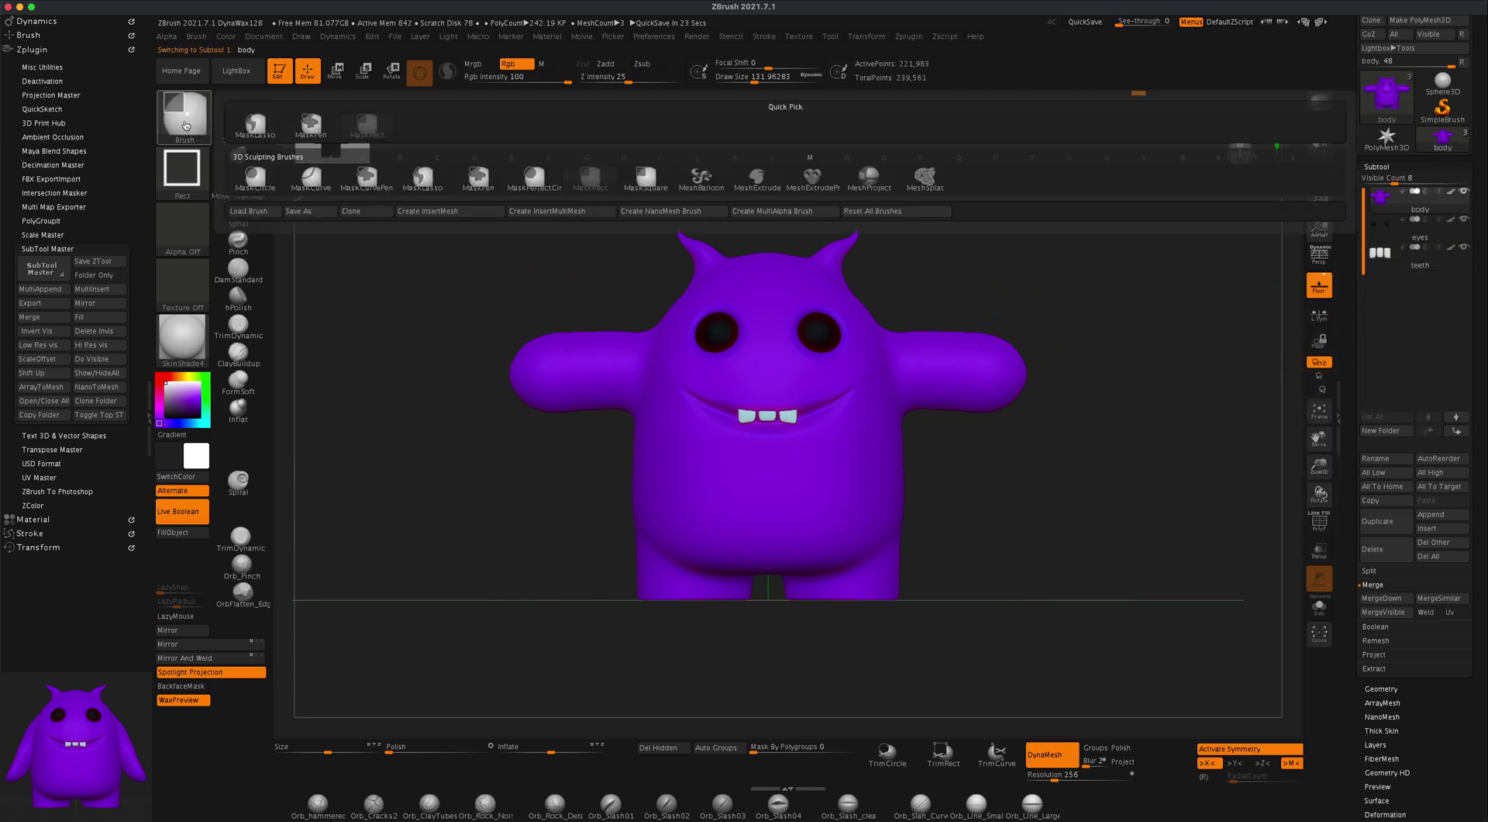
pyautogui.click(435, 177)
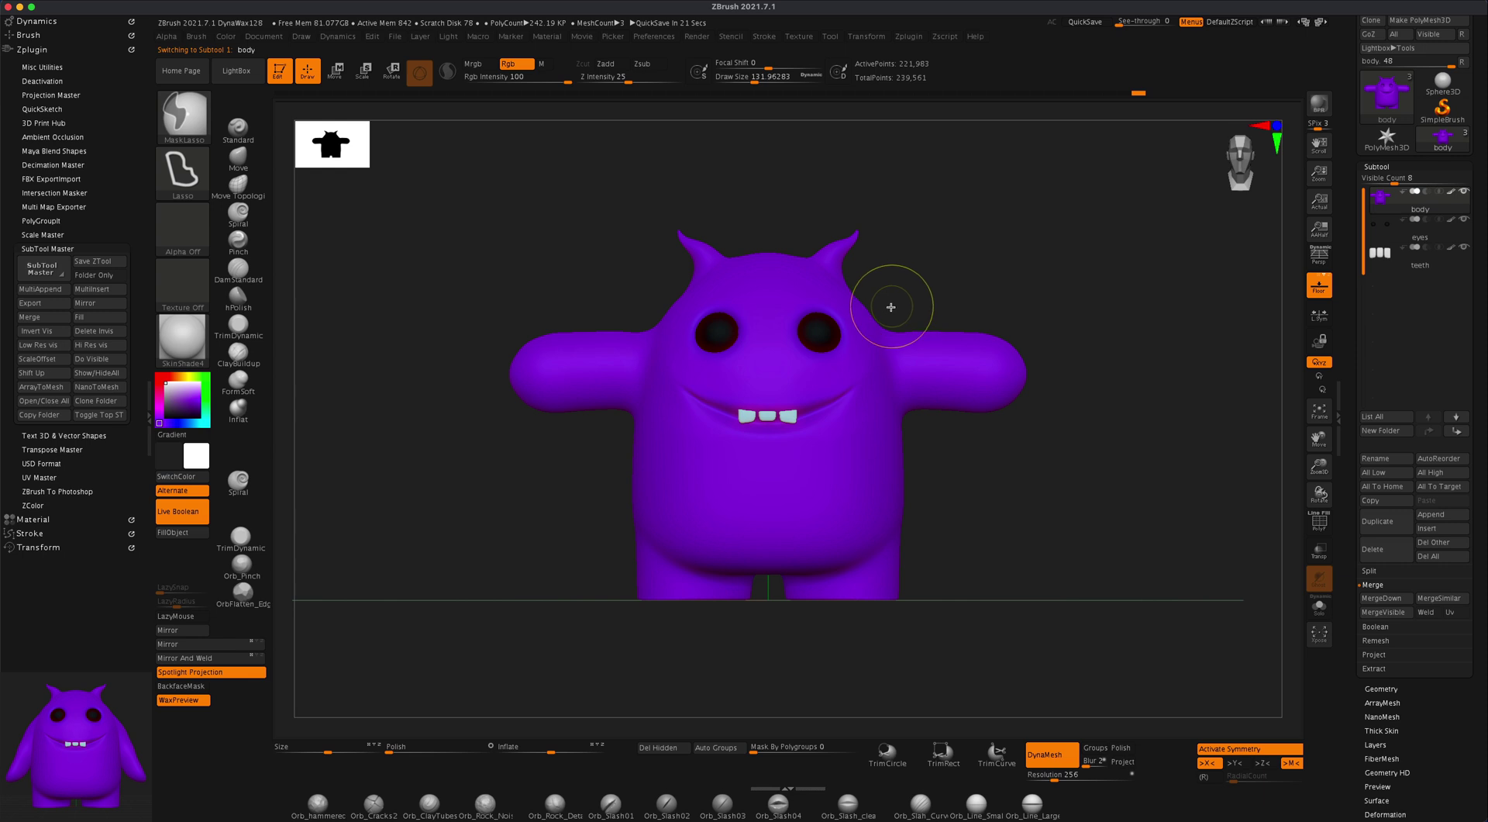
pyautogui.moveTo(876, 303)
pyautogui.keyDown('ctrl'); pyautogui.mouseDown()
pyautogui.moveTo(1075, 315)
pyautogui.moveTo(984, 512)
pyautogui.moveTo(934, 532)
pyautogui.mouseUp(); pyautogui.keyUp('ctrl')
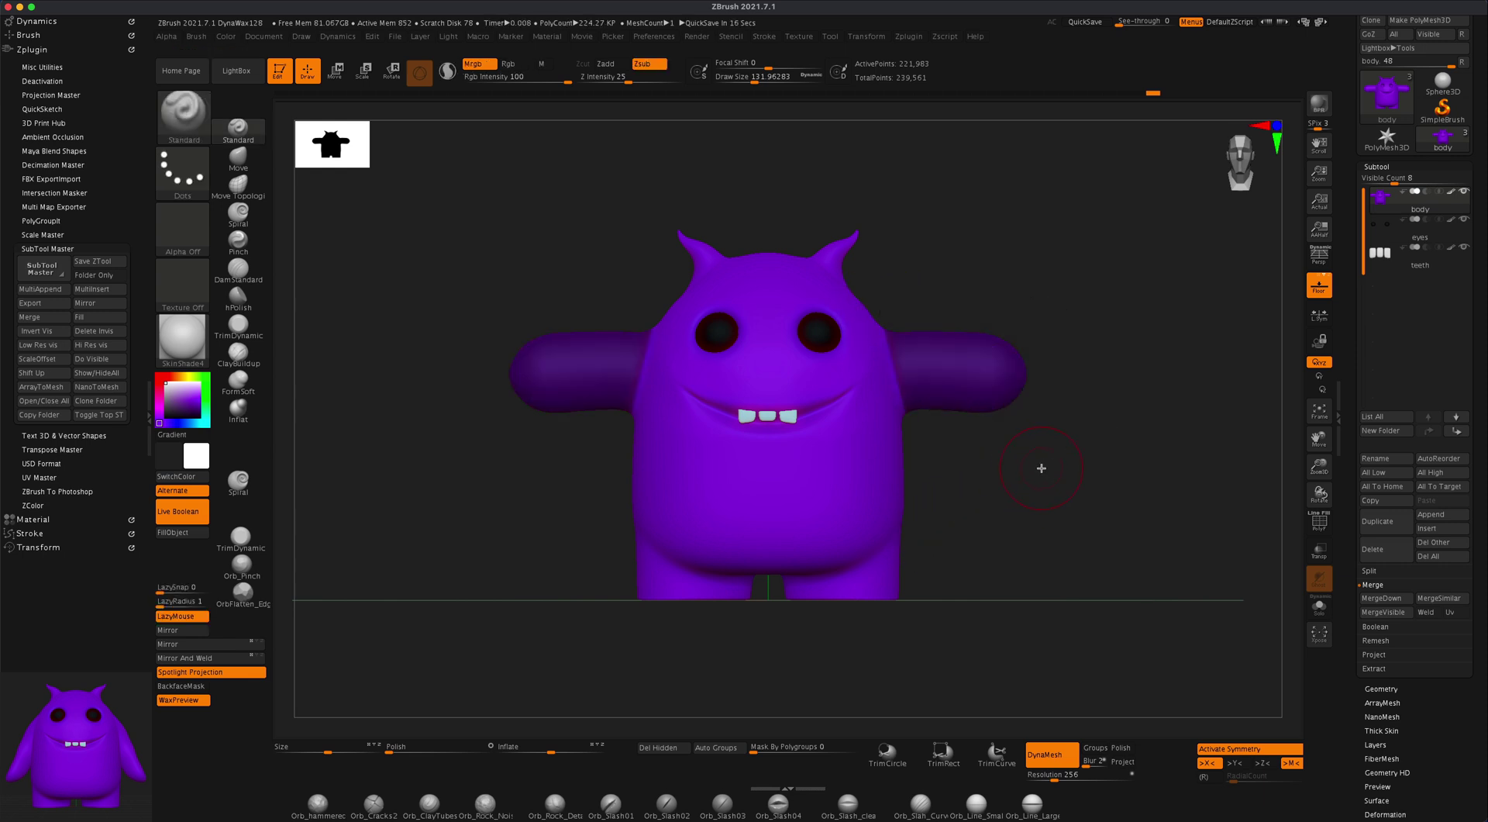
pyautogui.keyDown('ctrl'); pyautogui.click(1135, 342); pyautogui.keyUp('ctrl')
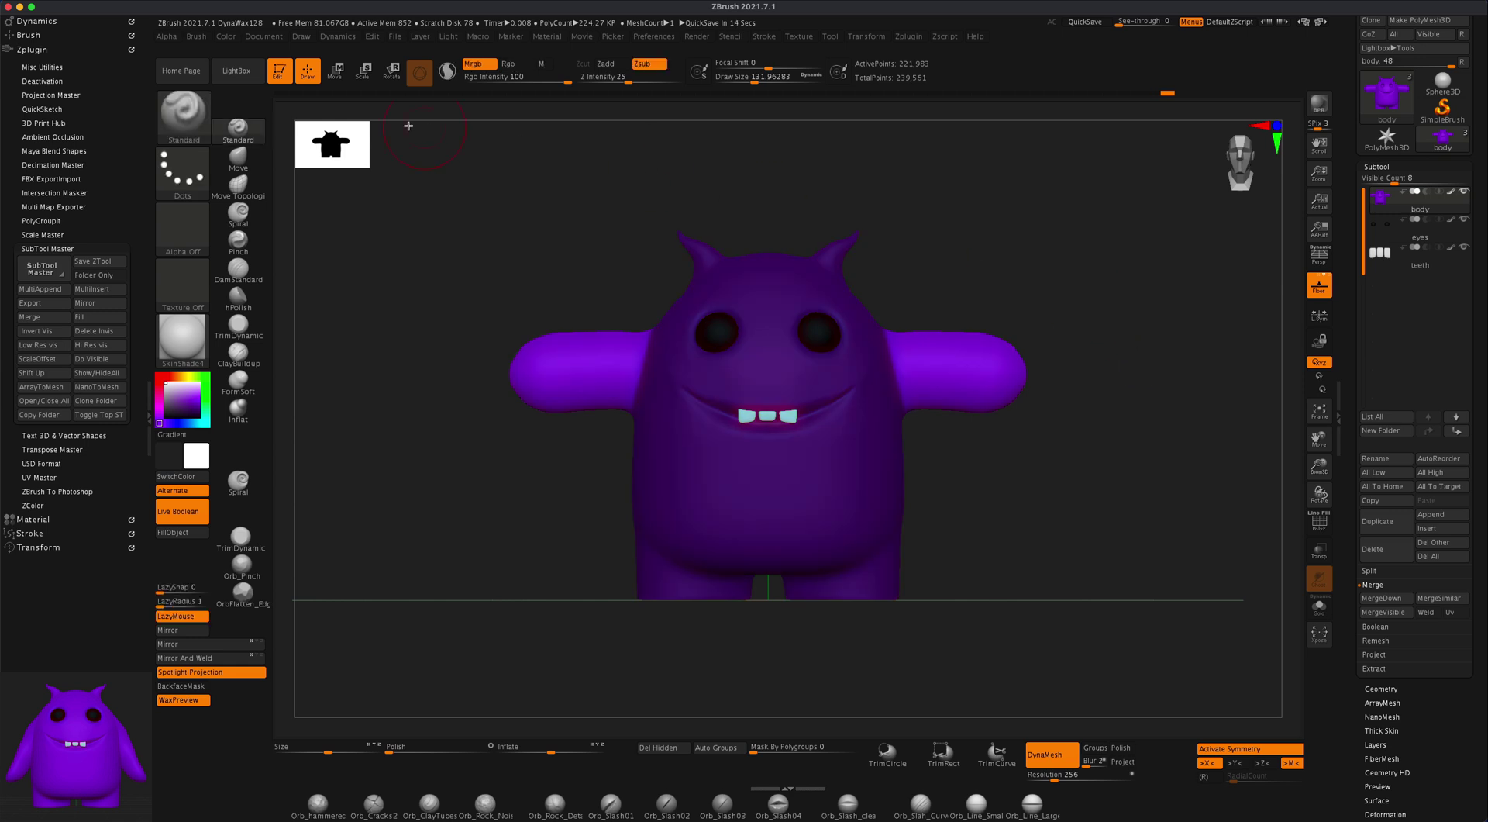
# Place the transform gizmo at the shoulder joint and rotate both arms down beside the body
pyautogui.click(336, 74)
pyautogui.moveTo(817, 454); pyautogui.dragTo(929, 369)
pyautogui.hotkey('ctrl', 'z')
pyautogui.click(796, 409)
pyautogui.moveTo(815, 450); pyautogui.dragTo(945, 335)
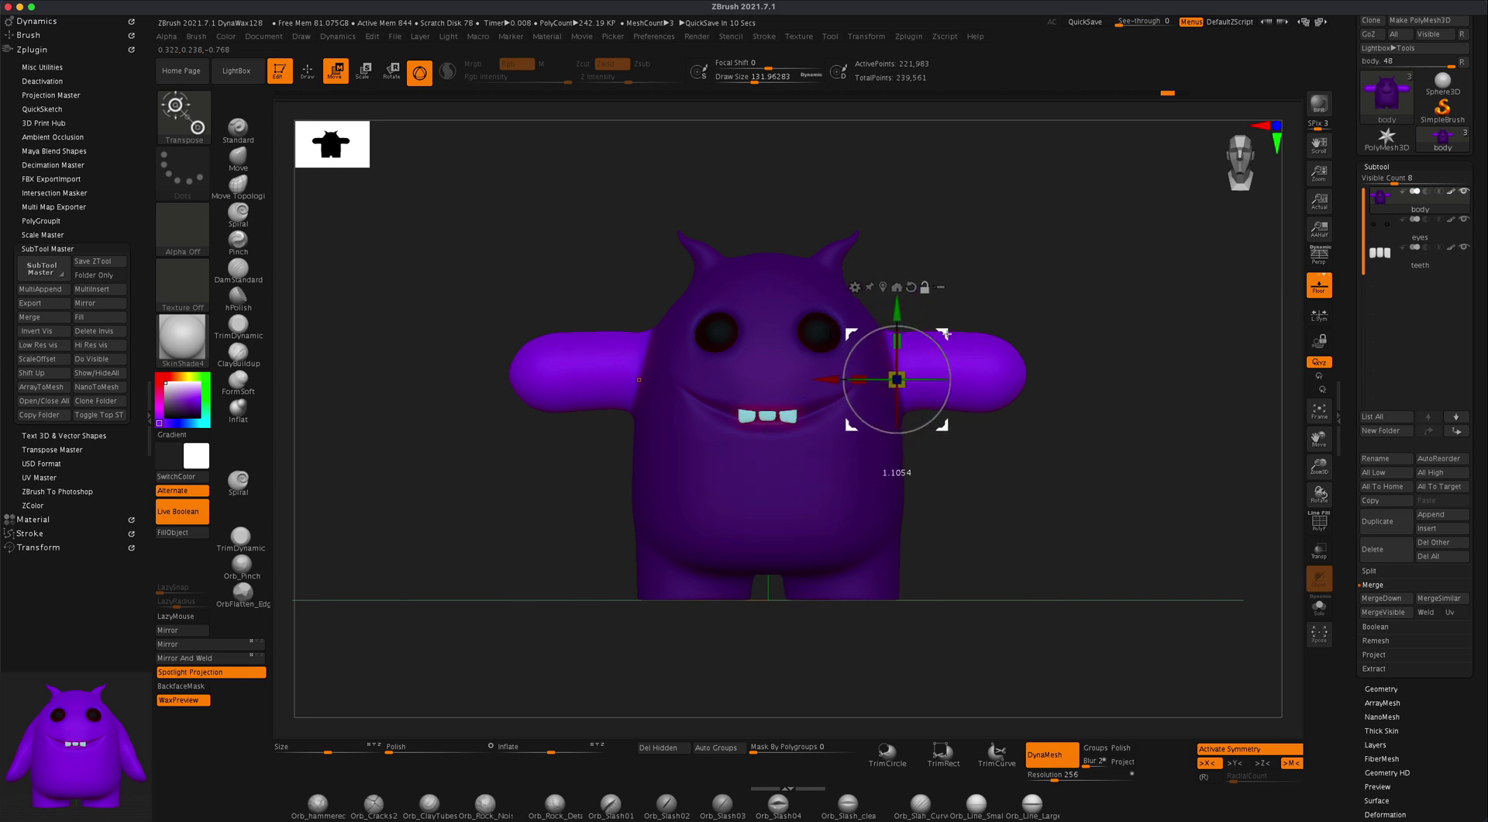
pyautogui.click(924, 287)
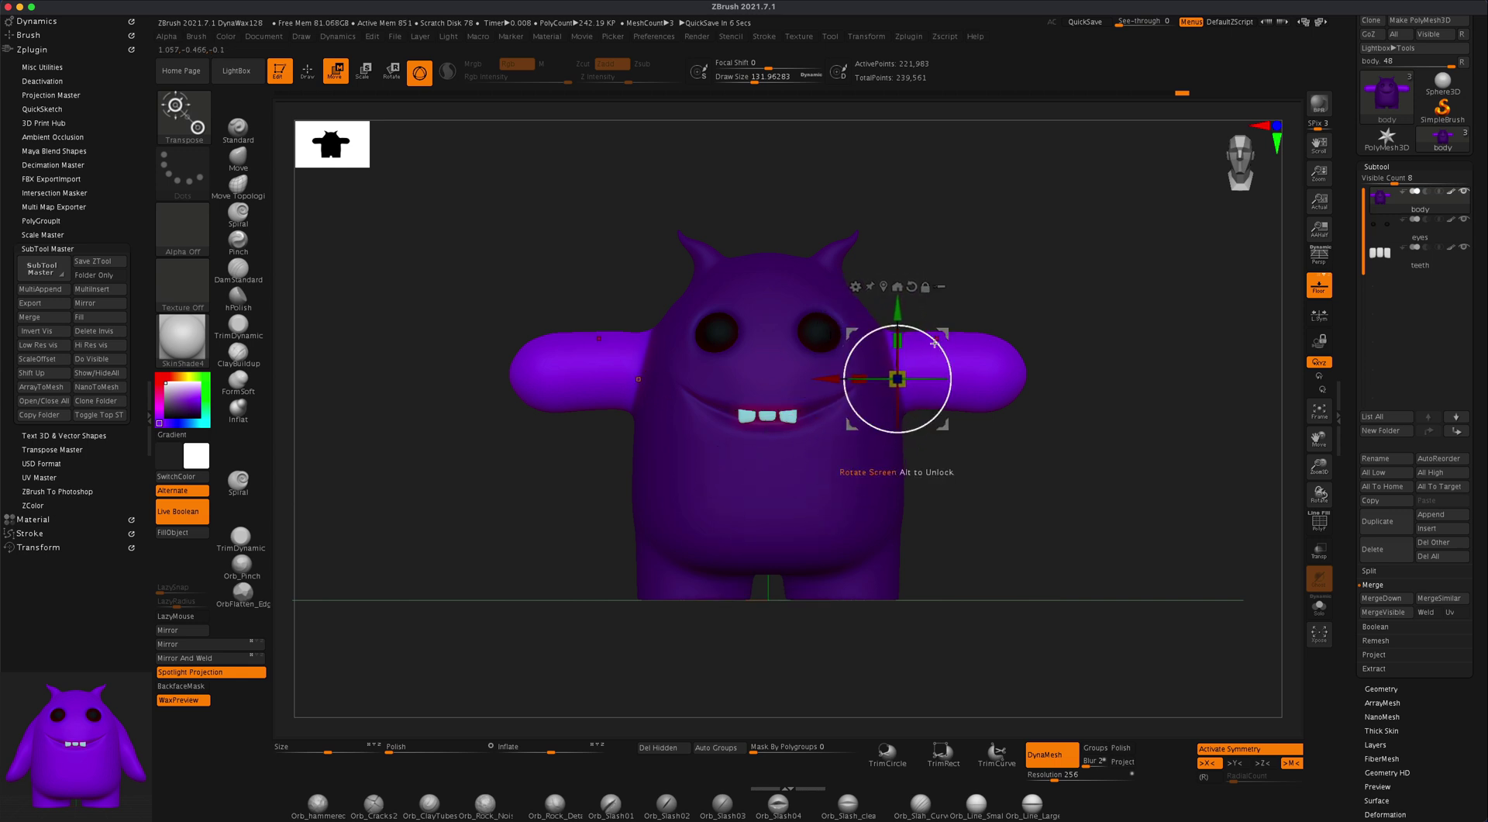
pyautogui.moveTo(935, 344); pyautogui.dragTo(944, 370)
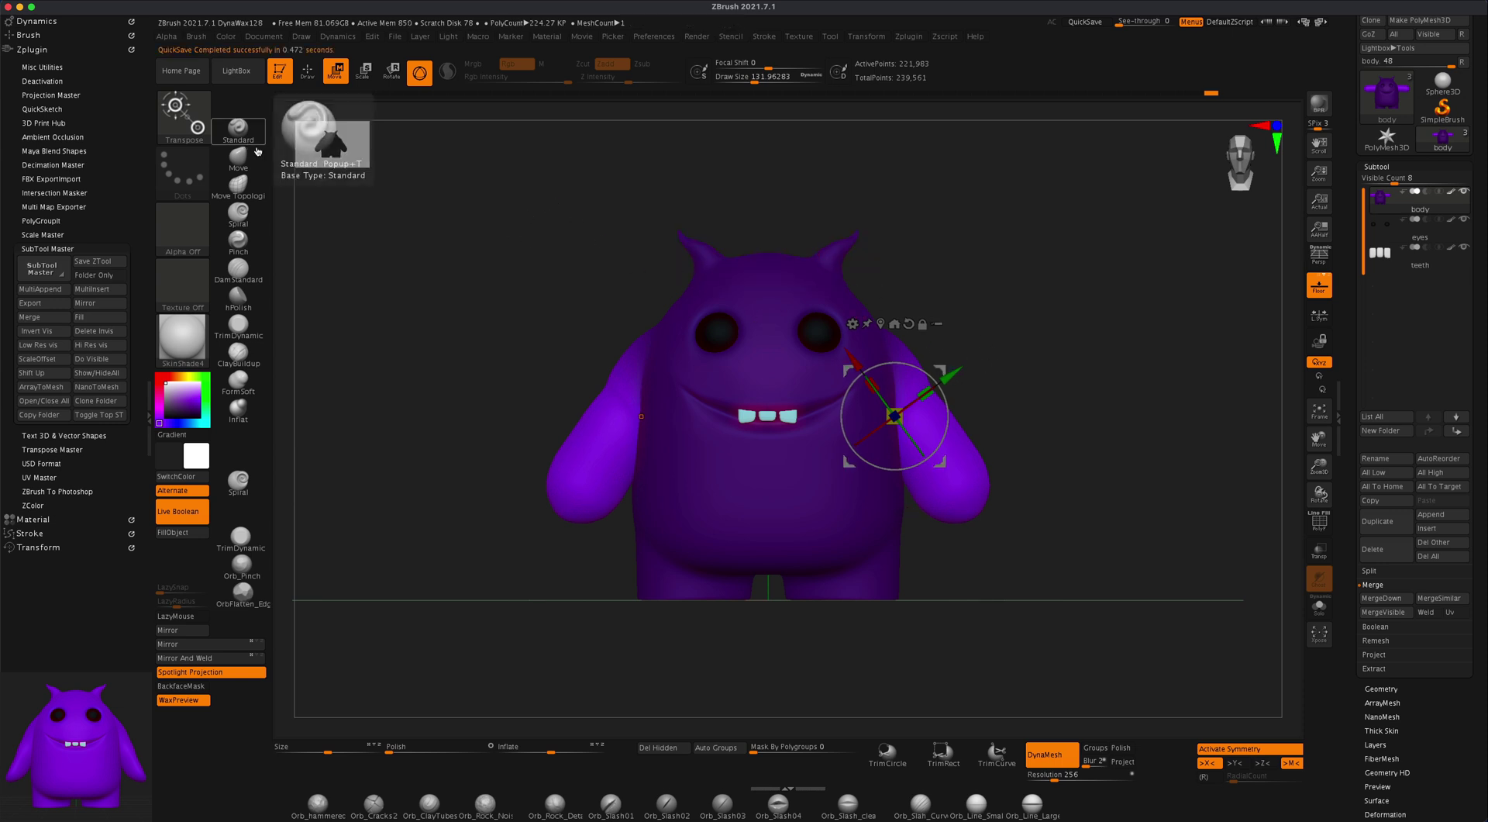
# Return to Draw mode, clear the mask and set the masking brush back to MaskRect
pyautogui.click(308, 72)
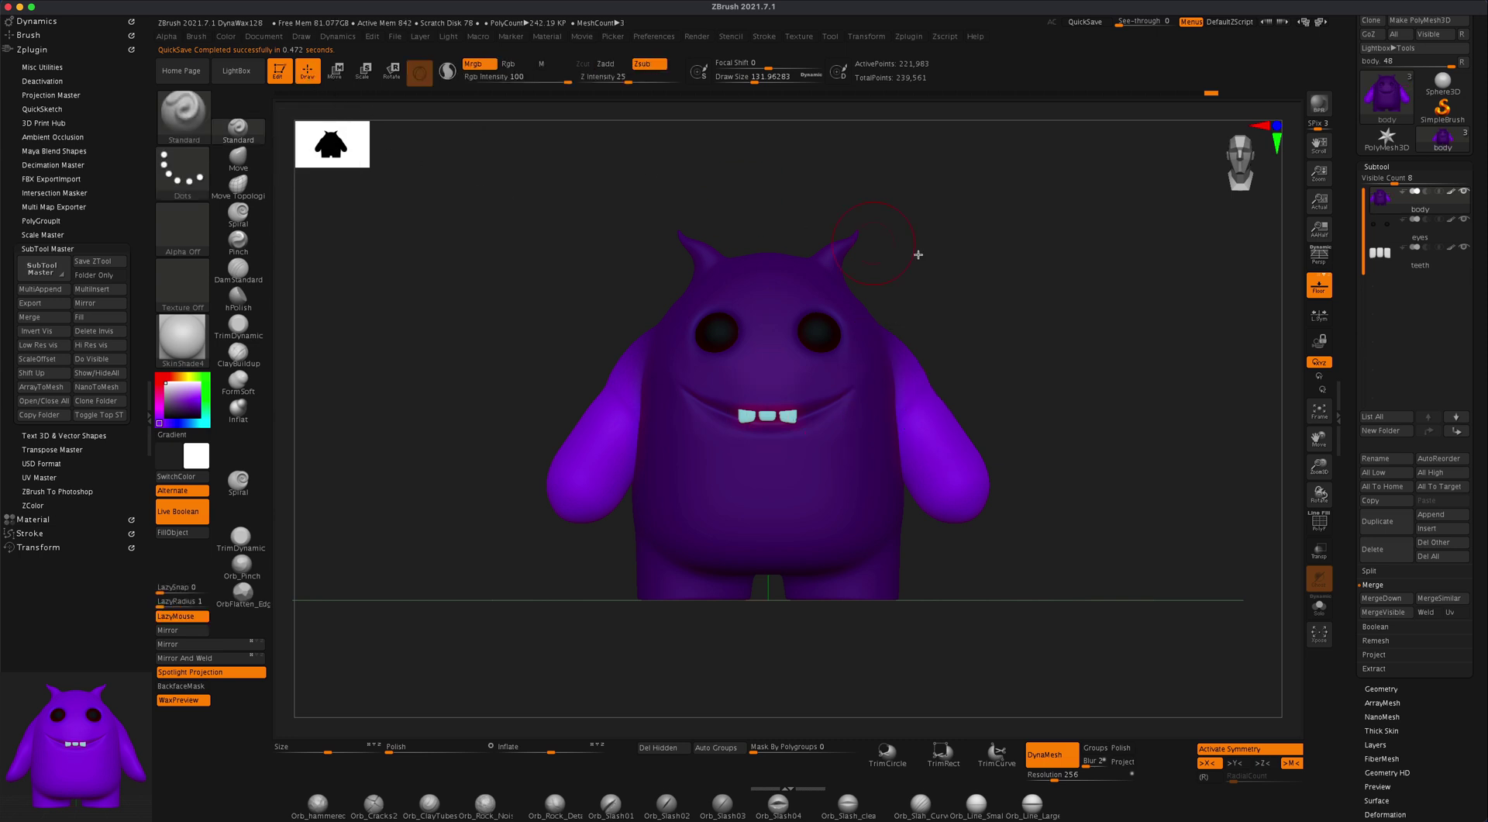
pyautogui.keyDown('ctrl'); pyautogui.moveTo(1108, 347); pyautogui.dragTo(961, 286); pyautogui.keyUp('ctrl')
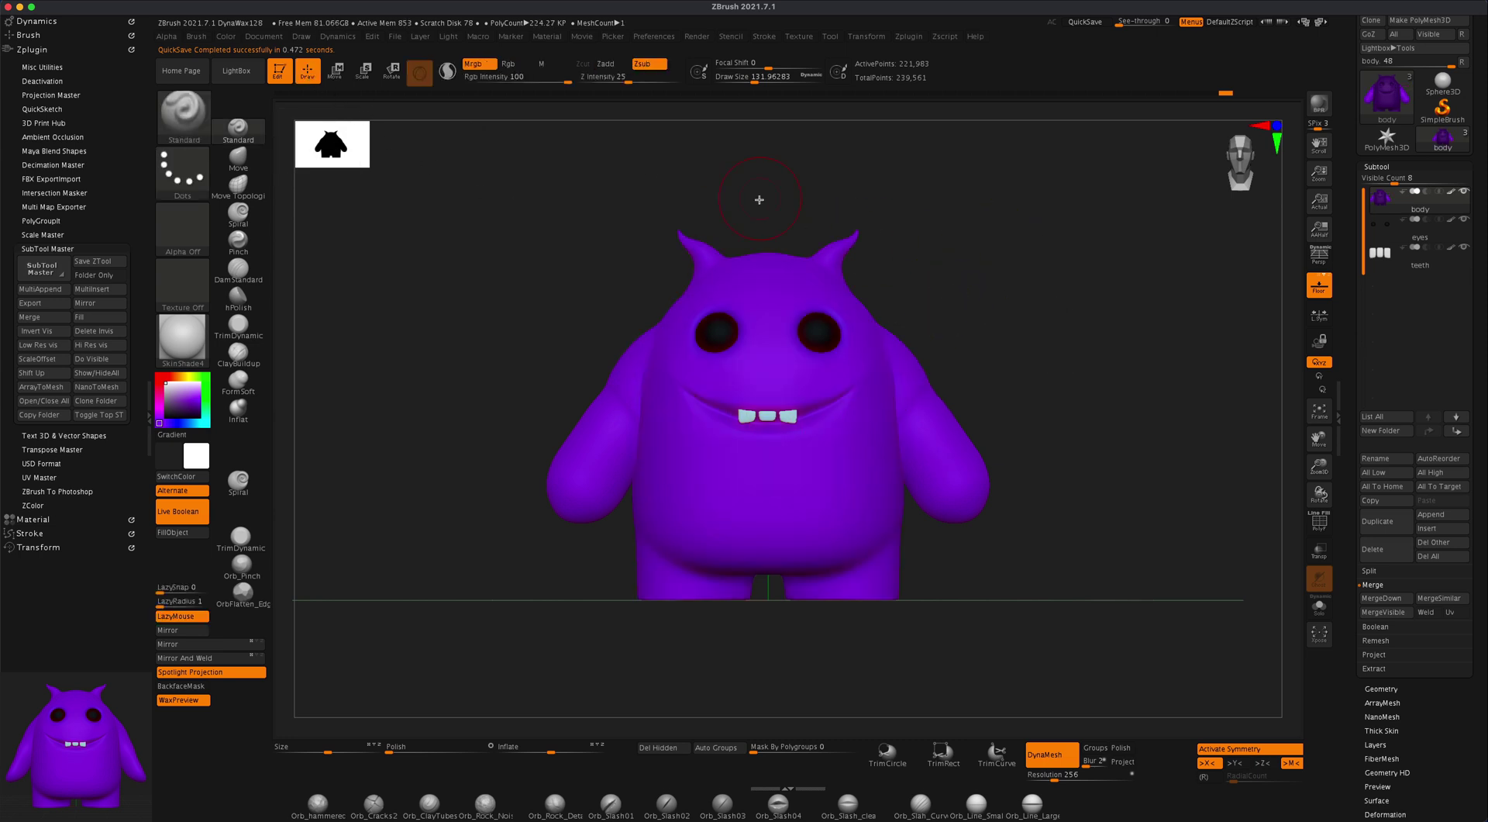
pyautogui.keyDown('ctrl'); pyautogui.click(183, 116); pyautogui.keyUp('ctrl')
pyautogui.keyDown('ctrl'); pyautogui.click(595, 176); pyautogui.keyUp('ctrl')
pyautogui.moveTo(1031, 319)
pyautogui.mouseDown()
pyautogui.moveTo(1040, 328)
pyautogui.moveTo(1022, 337)
pyautogui.mouseUp()
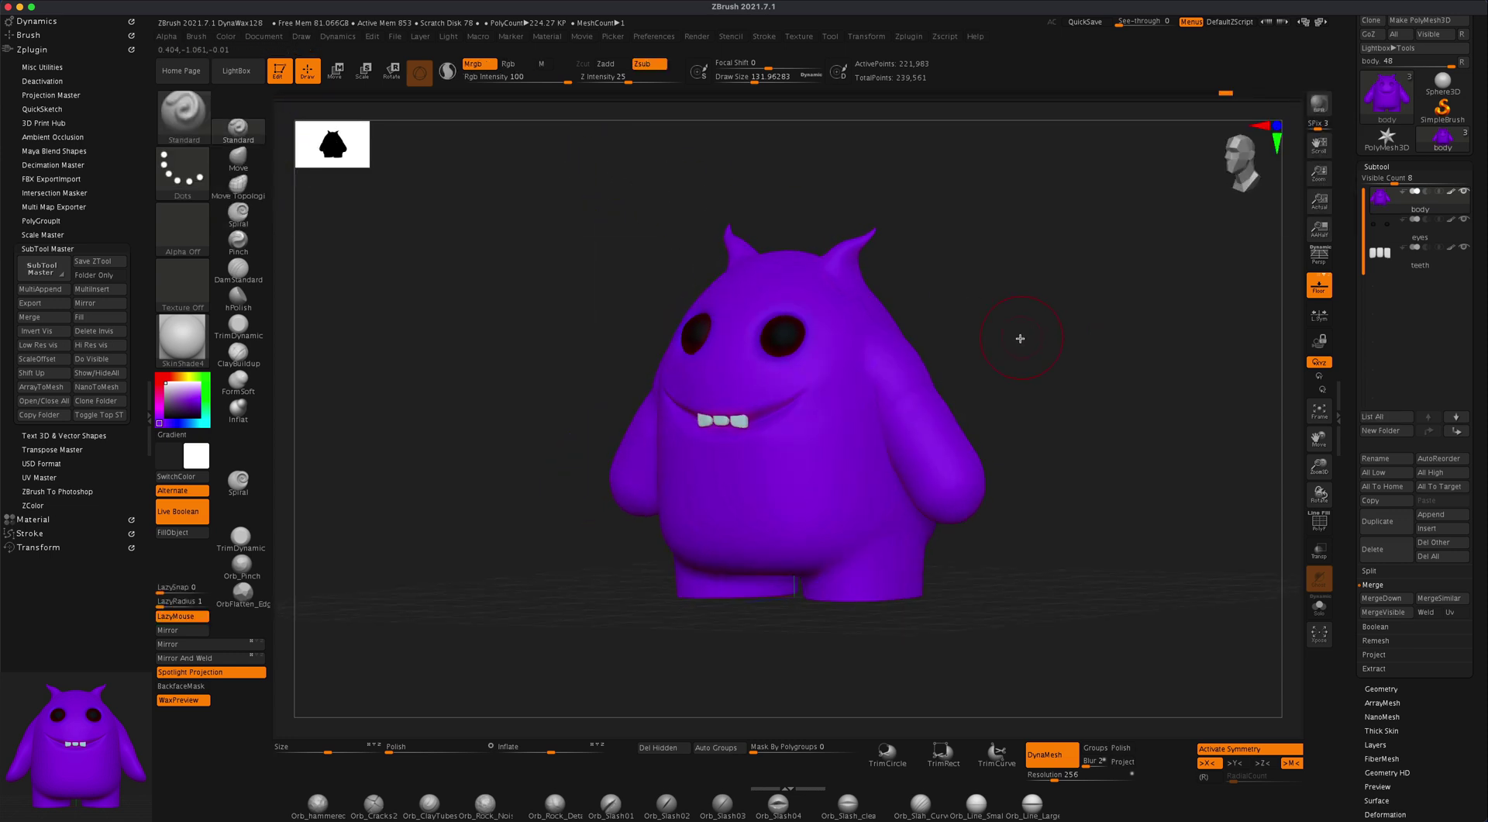
# Smooth the body around the shoulders and armpits where the arms were rotated, and turn on perspective
pyautogui.press('shift')
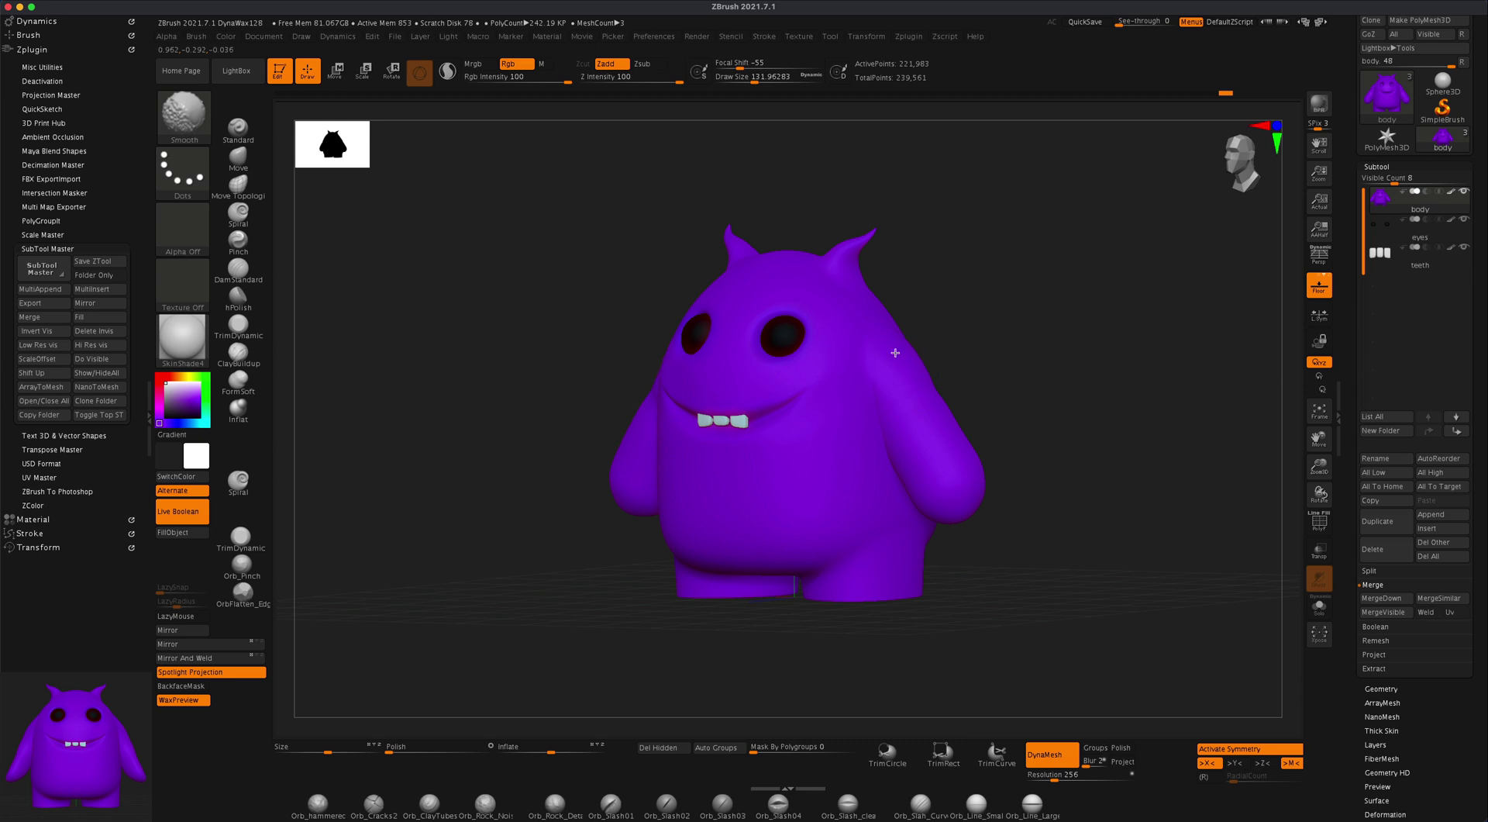
pyautogui.moveTo(1023, 389); pyautogui.dragTo(940, 372)
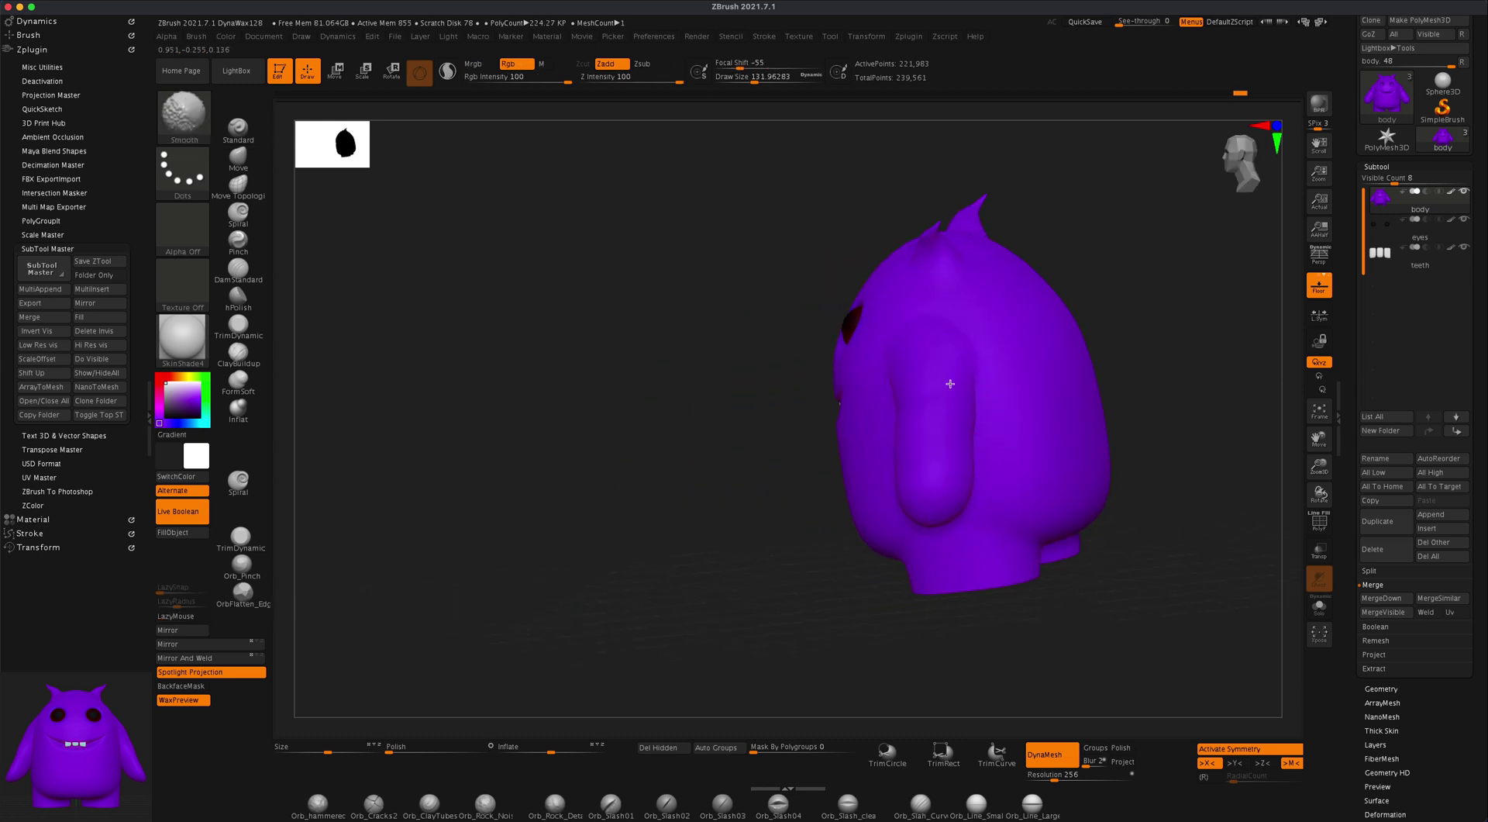
pyautogui.moveTo(734, 368); pyautogui.dragTo(978, 406)
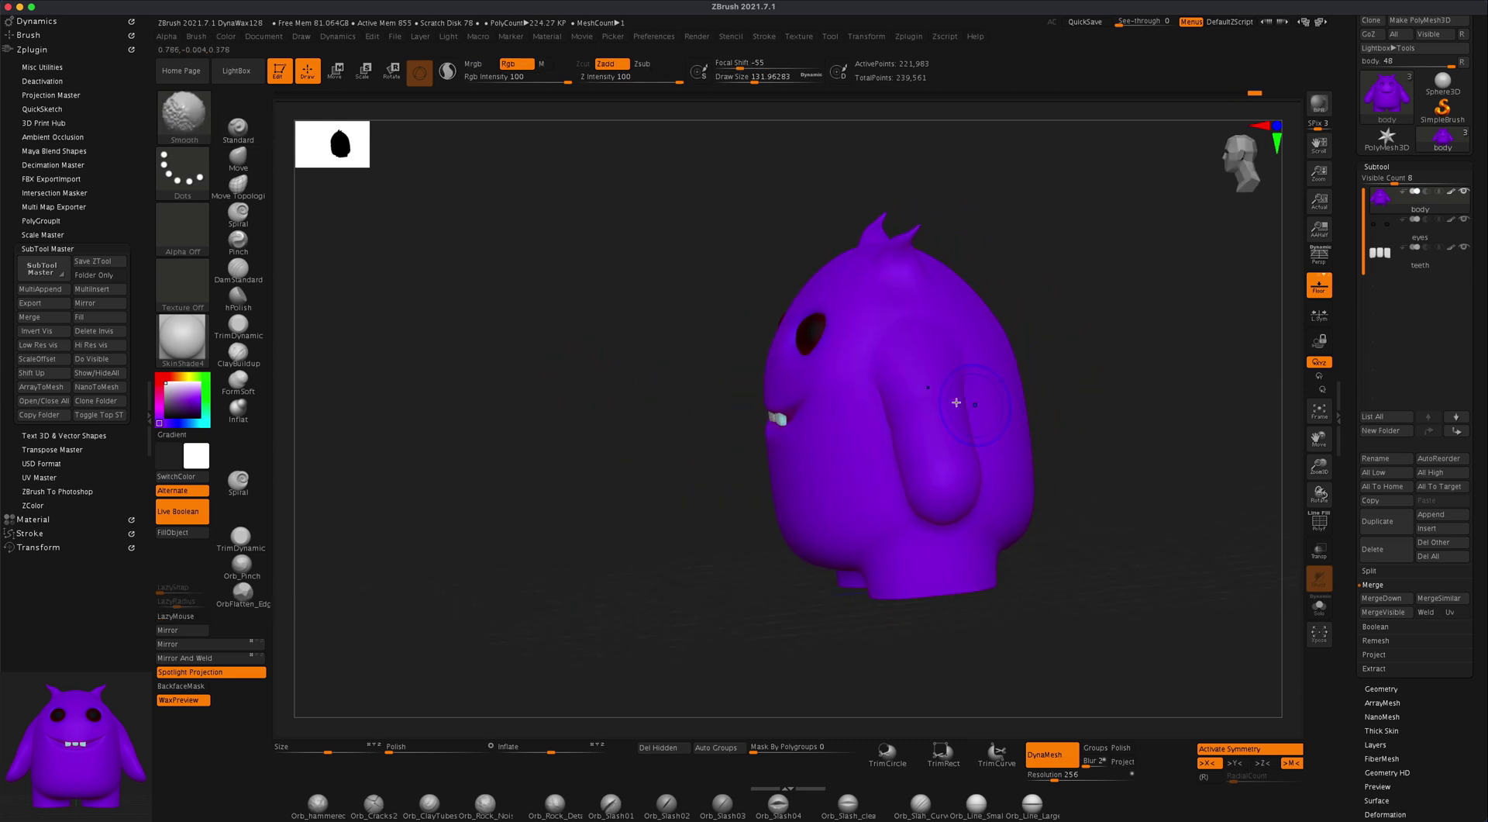
pyautogui.moveTo(1189, 402)
pyautogui.mouseDown()
pyautogui.moveTo(1226, 399)
pyautogui.moveTo(1140, 456)
pyautogui.moveTo(1069, 473)
pyautogui.moveTo(1110, 408)
pyautogui.moveTo(1090, 428)
pyautogui.moveTo(922, 426)
pyautogui.mouseUp()
pyautogui.click(1320, 256)
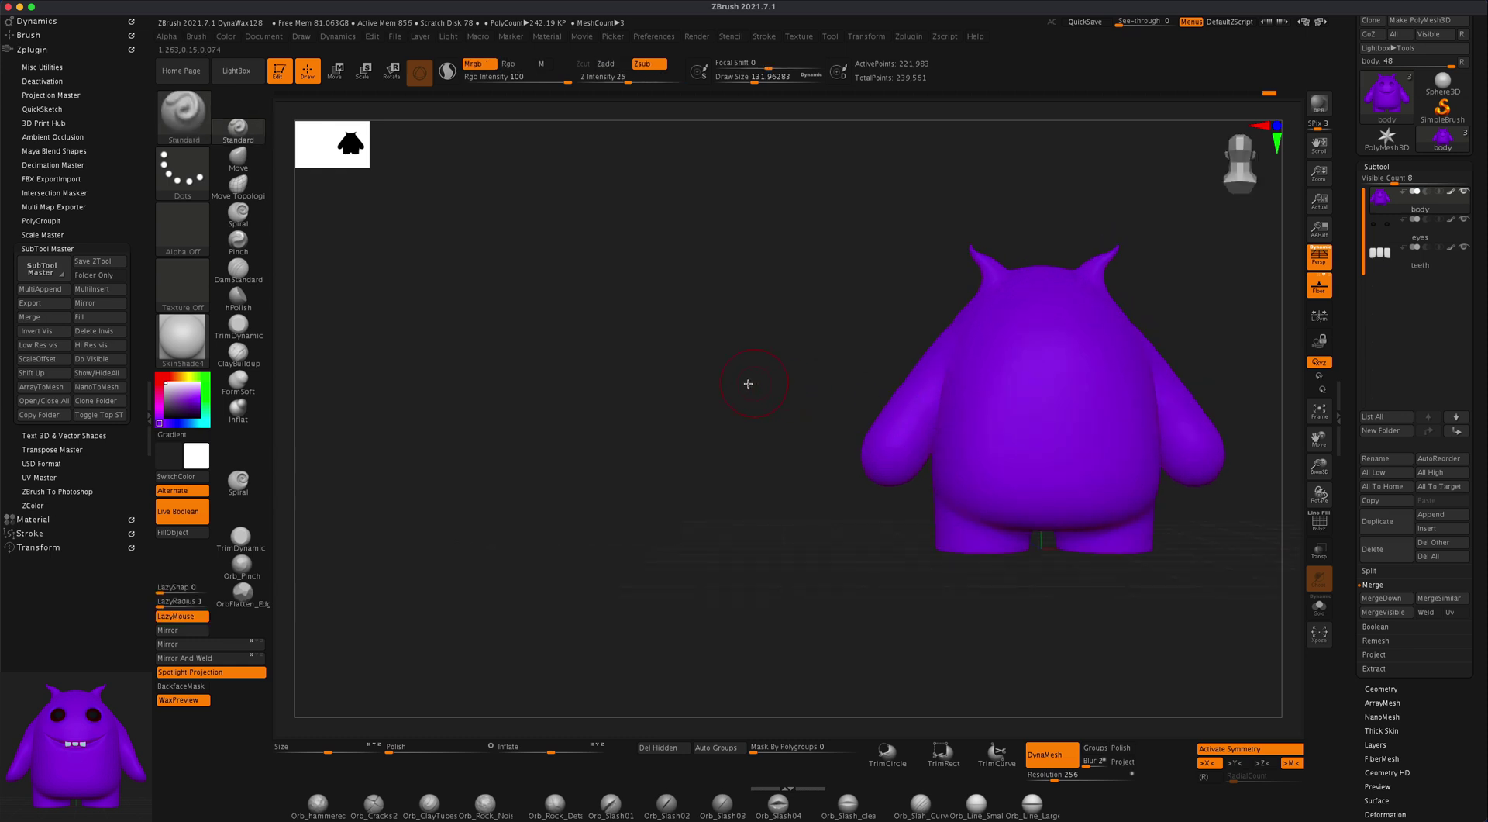
# Carve a vertical crease into the monster's lower back using DamStandard at Z Intensity 29 and draw size about 51
pyautogui.keyDown('alt'); pyautogui.moveTo(753, 382); pyautogui.dragTo(521, 379); pyautogui.keyUp('alt')
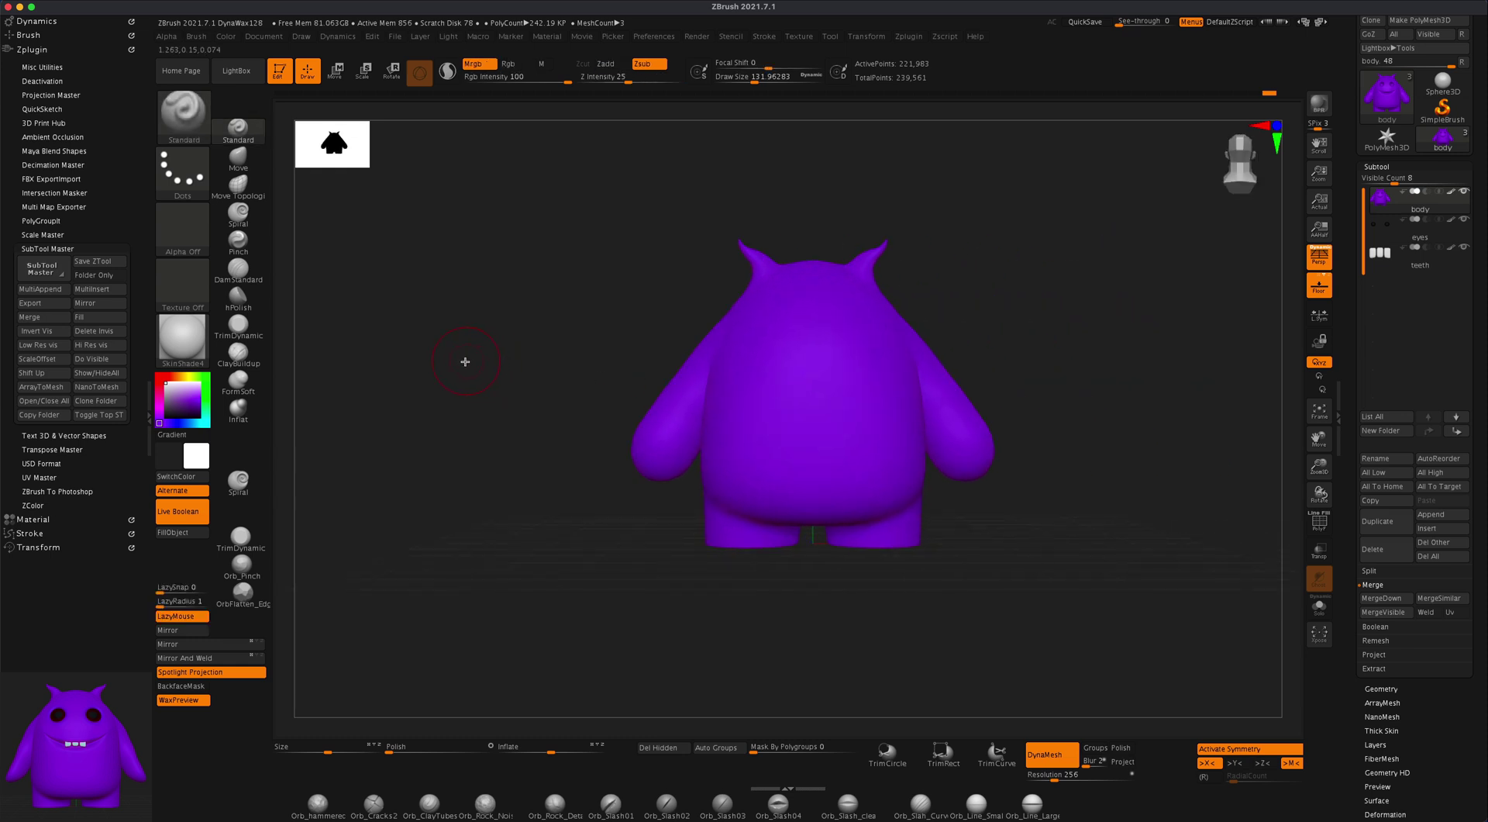
pyautogui.click(256, 273)
pyautogui.moveTo(651, 83); pyautogui.dragTo(618, 83)
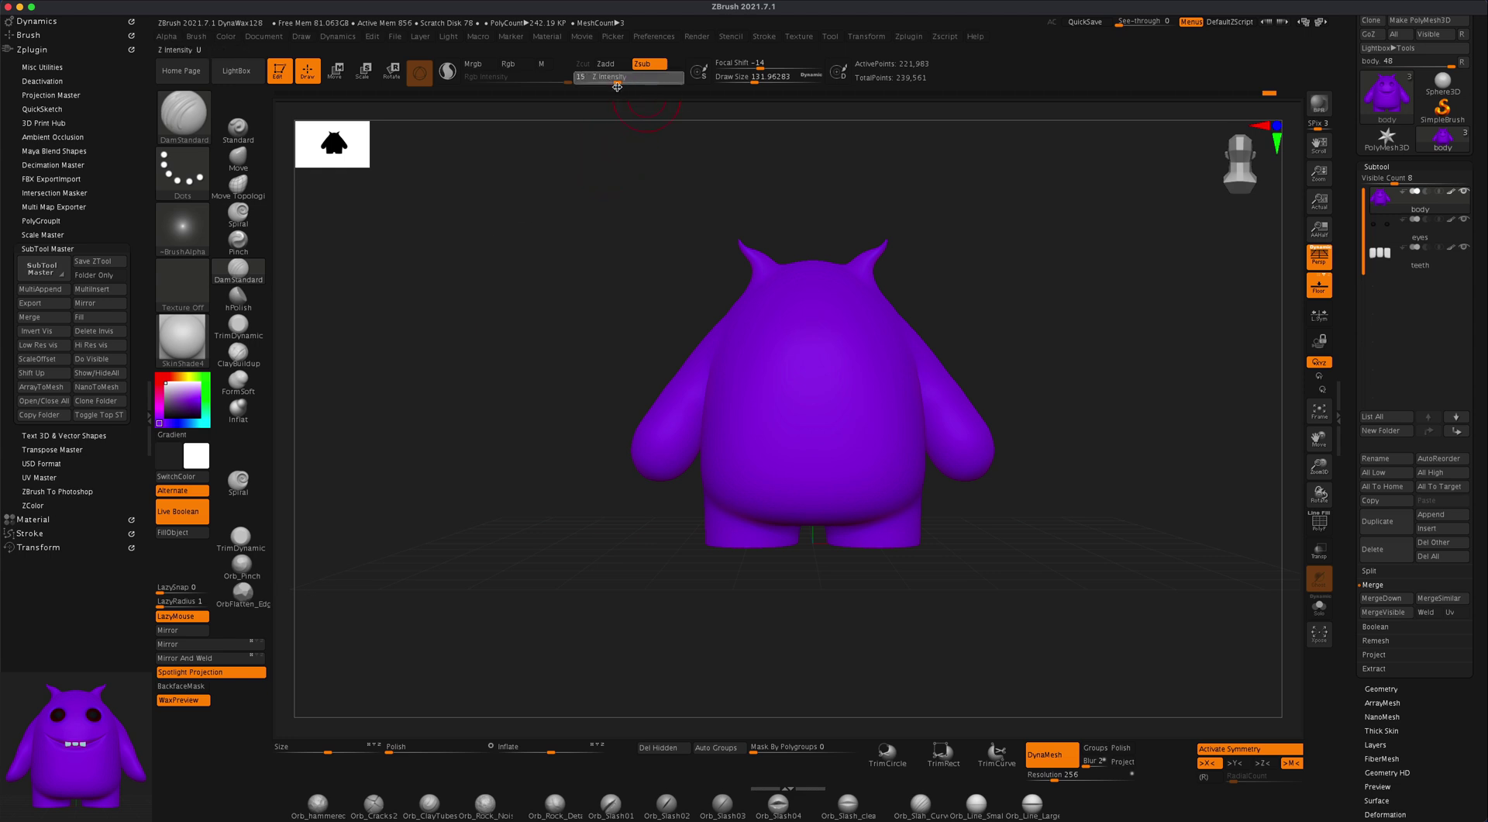
pyautogui.press('s')
pyautogui.moveTo(545, 370); pyautogui.dragTo(530, 371)
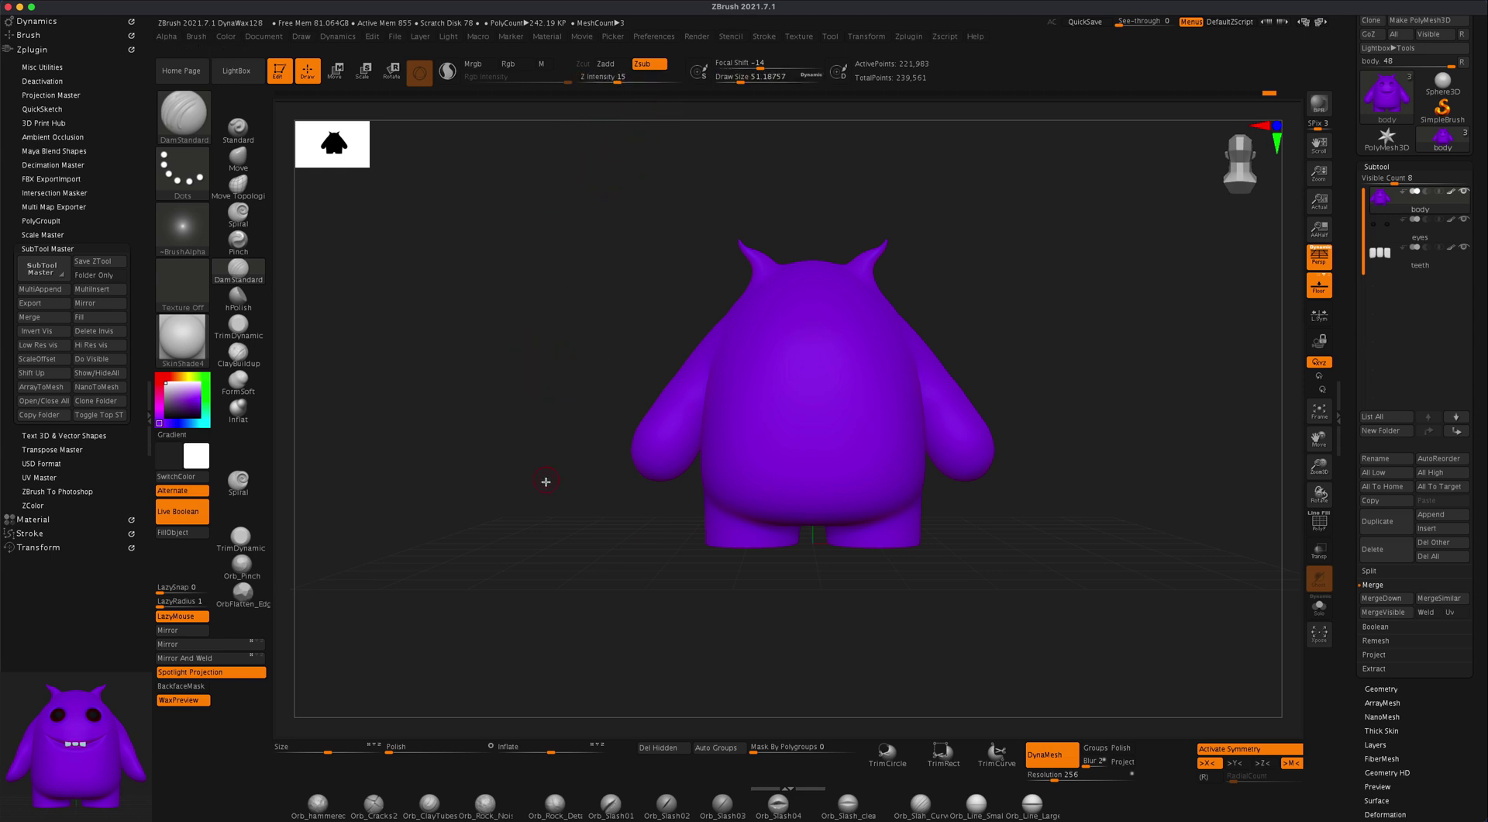
pyautogui.keyDown('alt'); pyautogui.moveTo(545, 476); pyautogui.dragTo(551, 502); pyautogui.keyUp('alt')
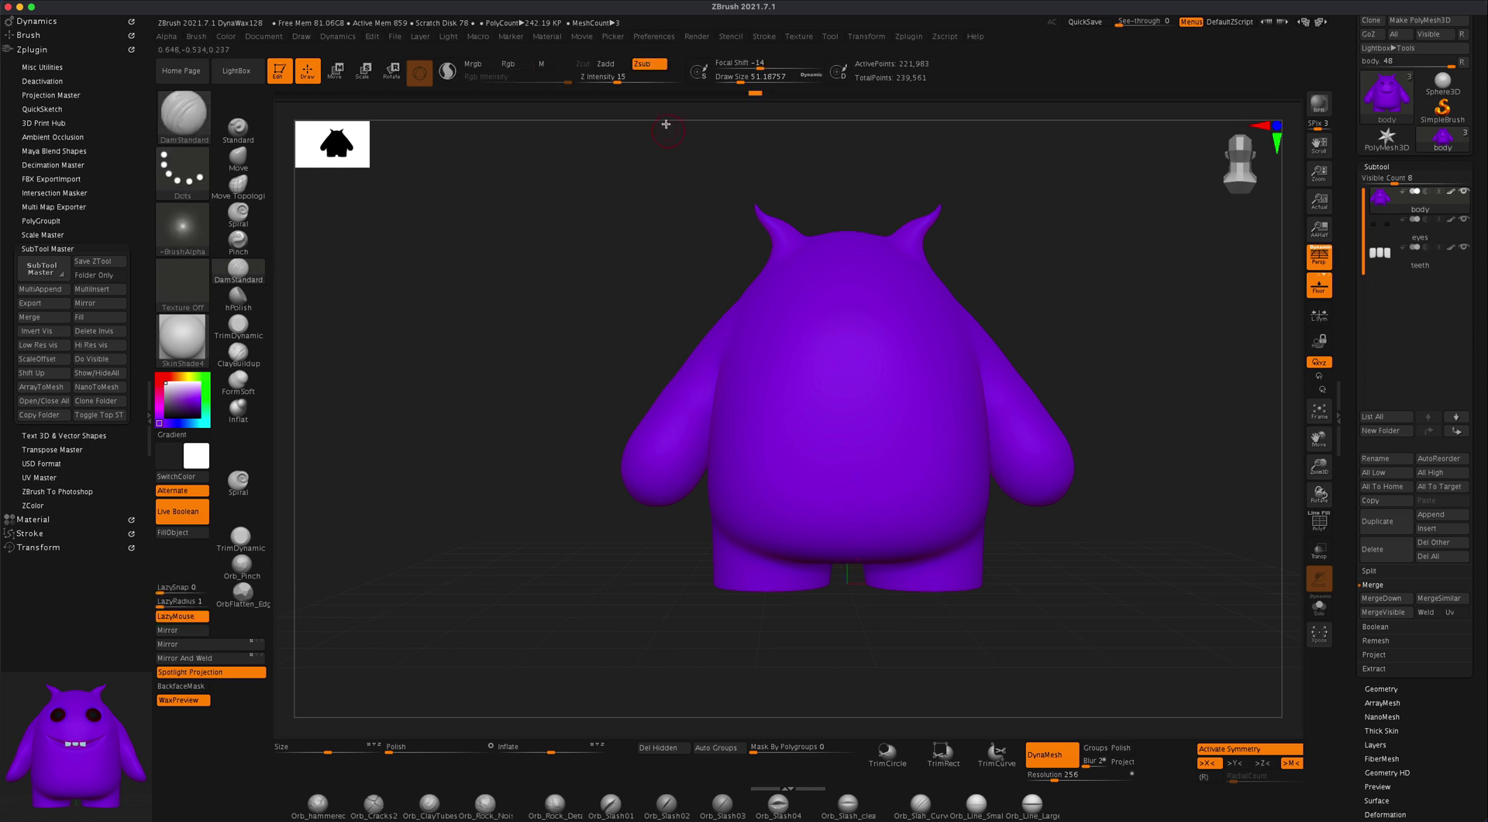
pyautogui.moveTo(617, 81); pyautogui.dragTo(631, 81)
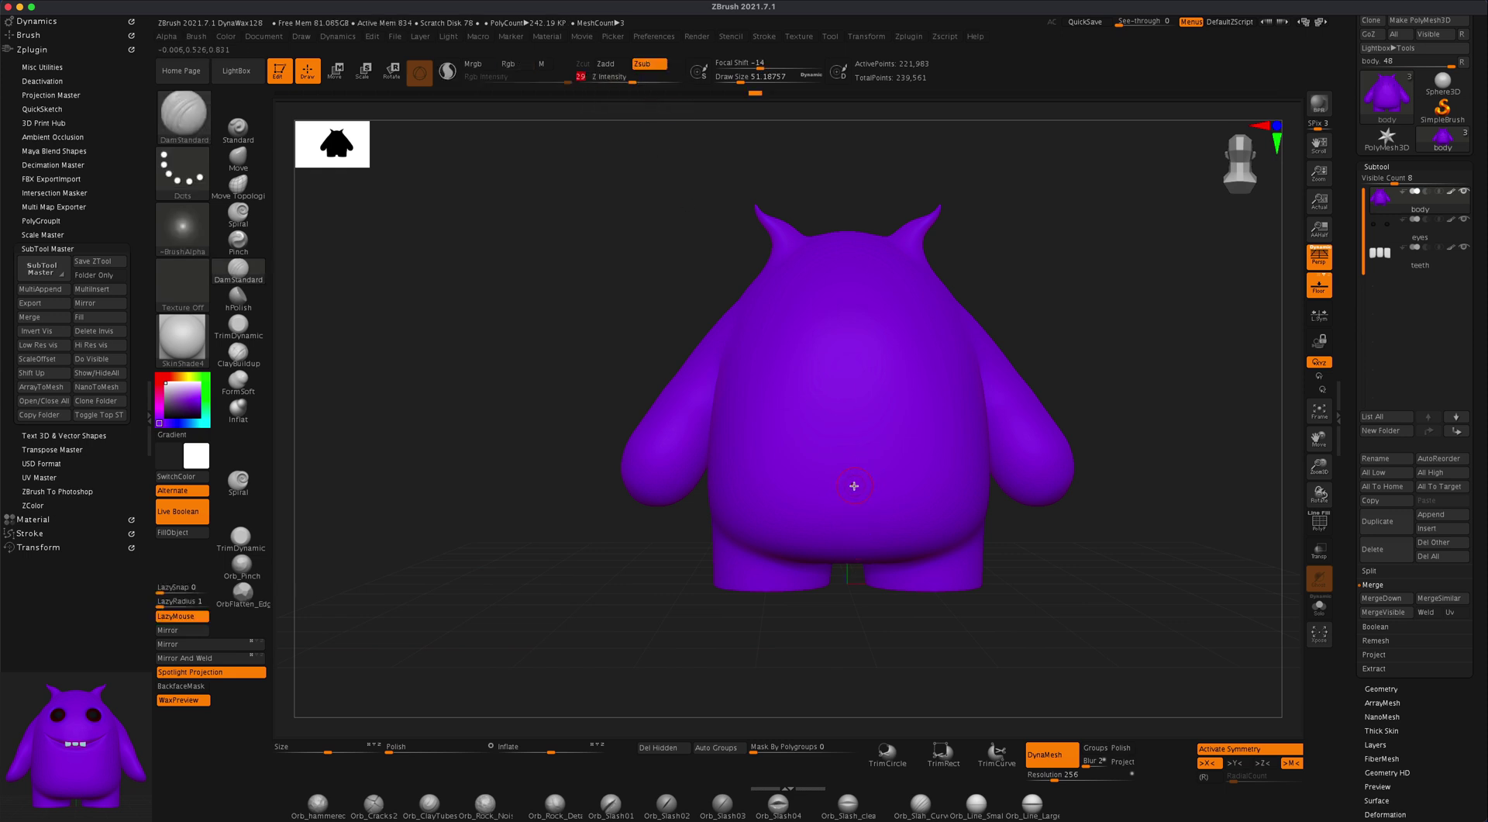
pyautogui.moveTo(462, 325); pyautogui.dragTo(466, 328)
# Soften the crease on the lower back with Smooth at draw size about 101
pyautogui.press('s')
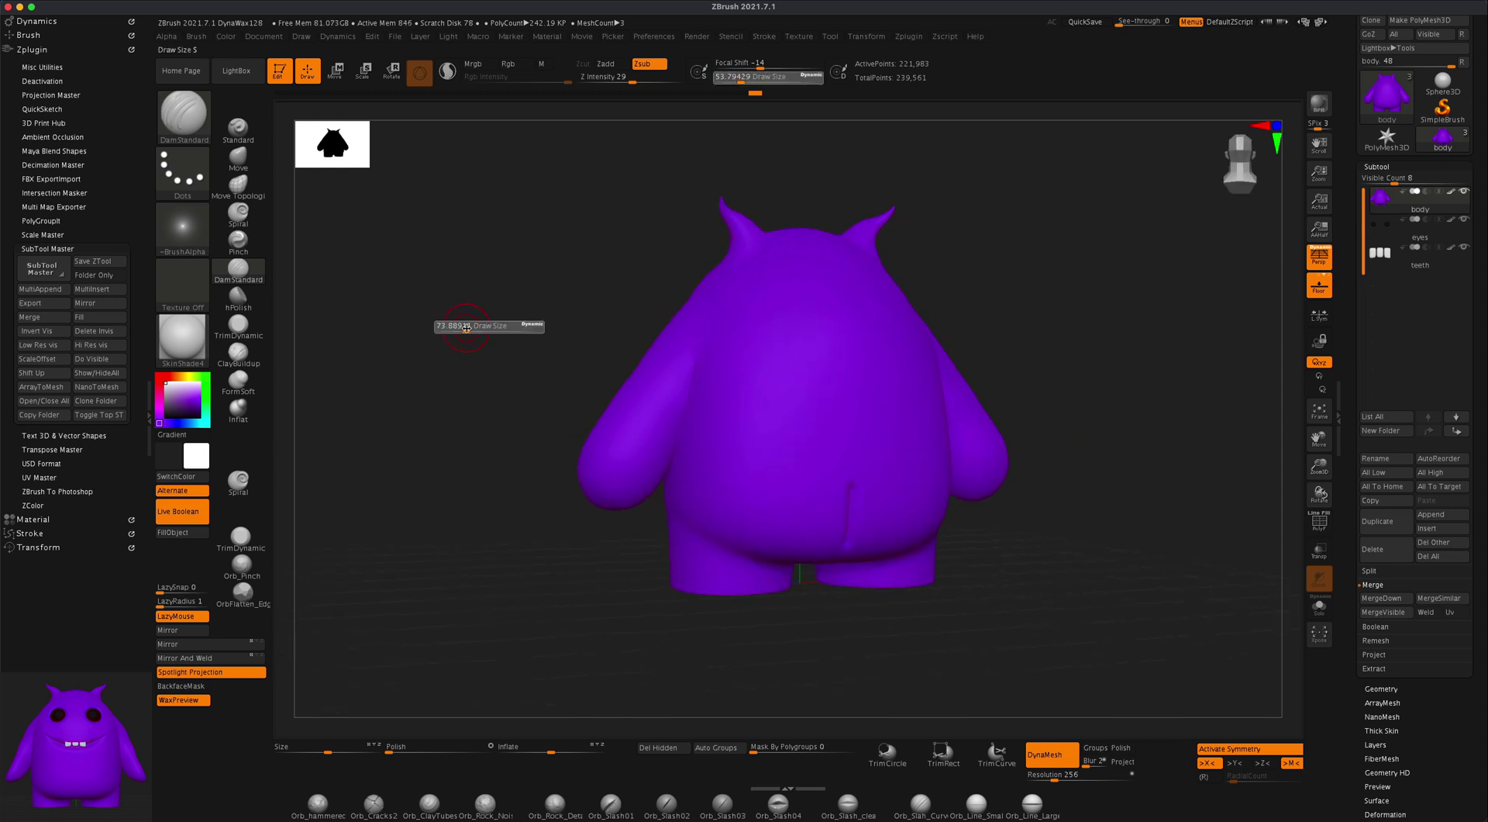
pyautogui.press('shift')
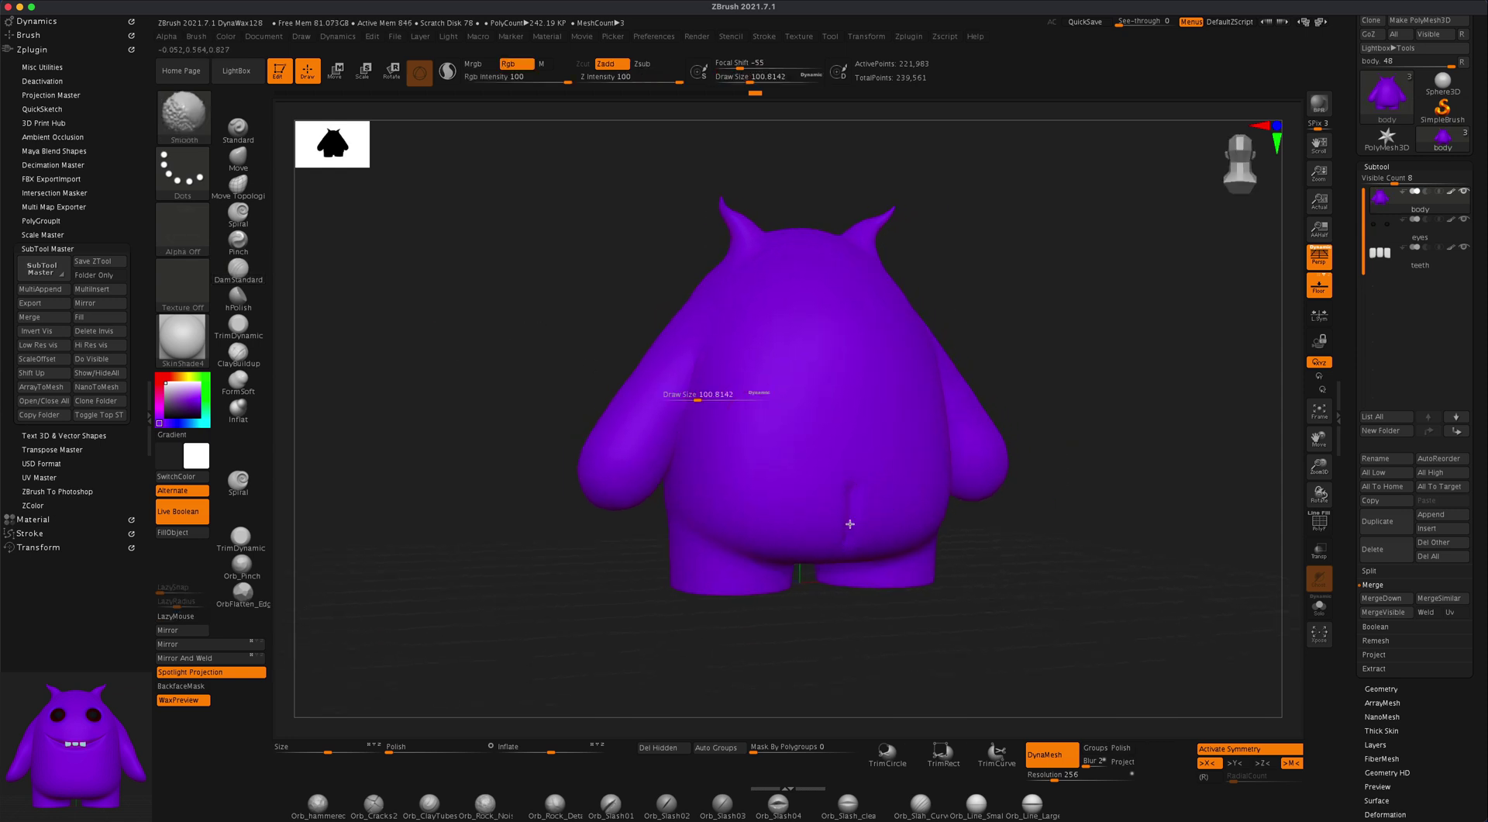
pyautogui.moveTo(1073, 522)
pyautogui.mouseDown()
pyautogui.moveTo(1173, 524)
pyautogui.moveTo(1019, 522)
pyautogui.moveTo(1040, 542)
pyautogui.moveTo(1040, 517)
pyautogui.moveTo(1043, 548)
pyautogui.moveTo(1026, 535)
pyautogui.mouseUp()
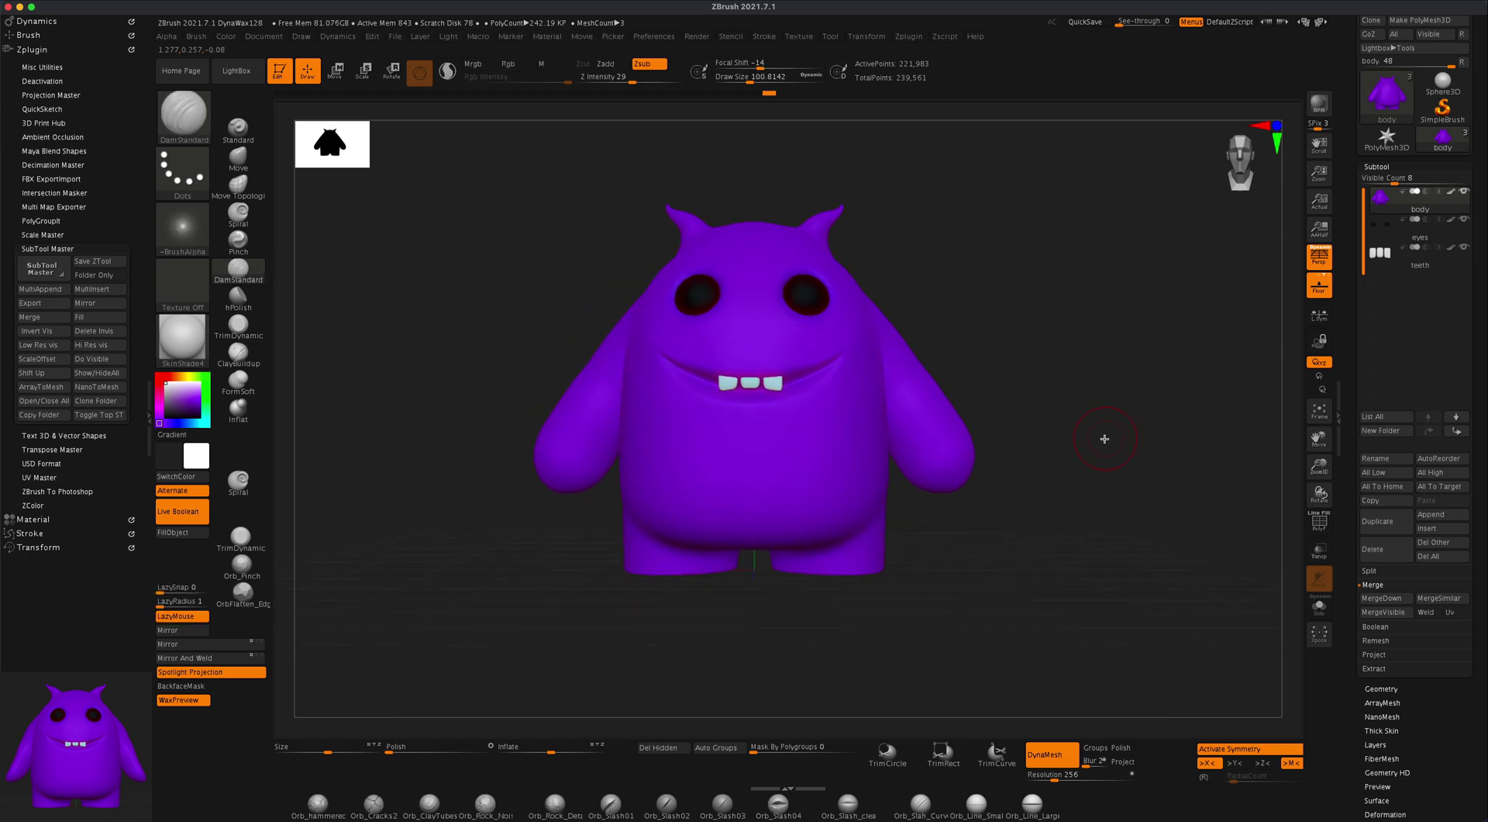
# Reshape both arms from the front using the Move brush with symmetry at draw size about 217
pyautogui.moveTo(1104, 439); pyautogui.dragTo(1098, 441)
pyautogui.moveTo(380, 310)
pyautogui.mouseDown()
pyautogui.moveTo(966, 534)
pyautogui.moveTo(1007, 525)
pyautogui.moveTo(960, 538)
pyautogui.moveTo(999, 527)
pyautogui.mouseUp()
pyautogui.press('s')
pyautogui.moveTo(404, 269); pyautogui.dragTo(418, 269)
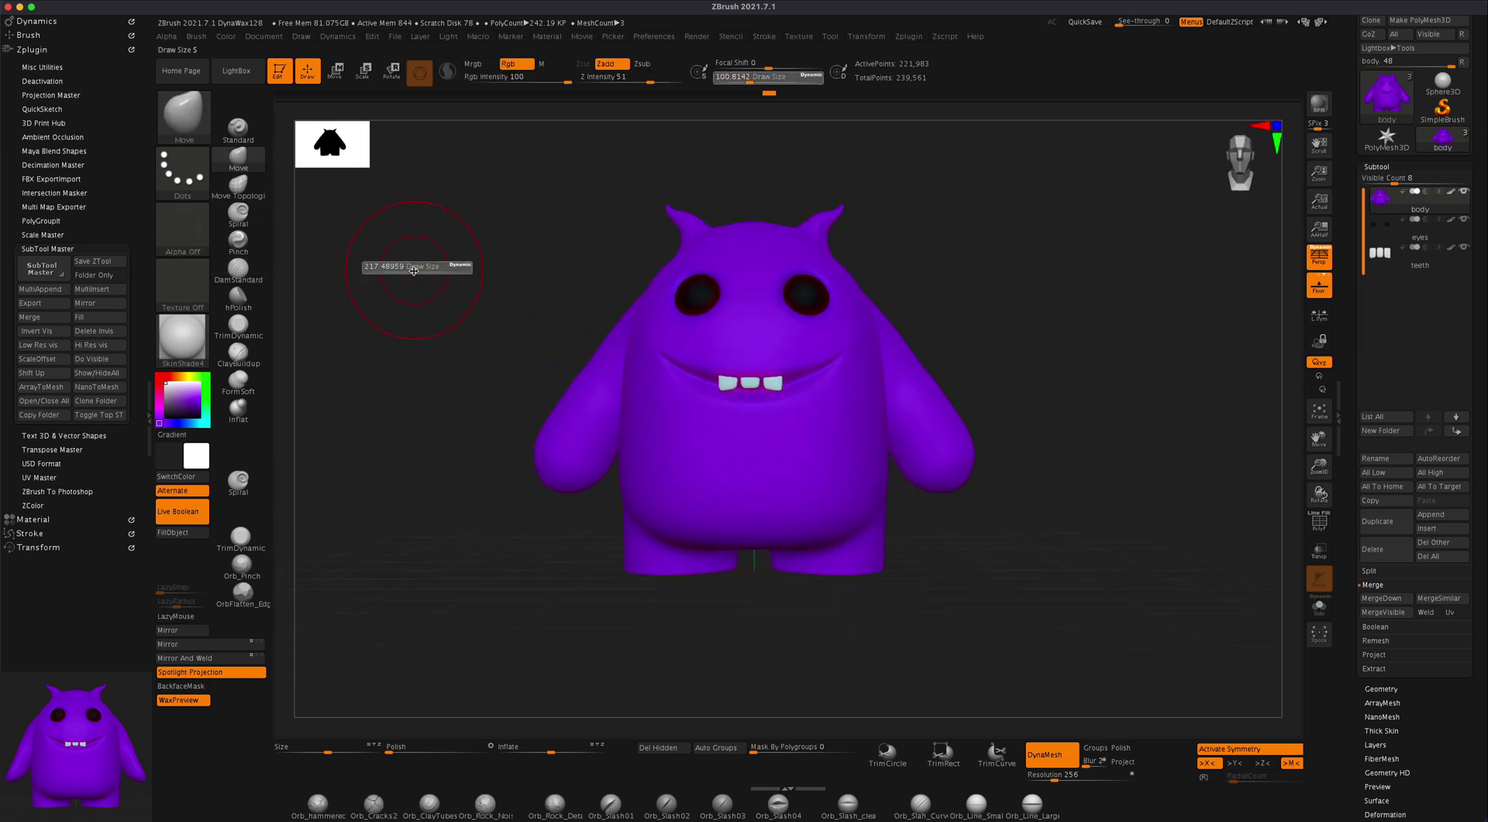
pyautogui.moveTo(1000, 359)
pyautogui.mouseDown()
pyautogui.moveTo(1032, 408)
pyautogui.moveTo(970, 459)
pyautogui.mouseUp()
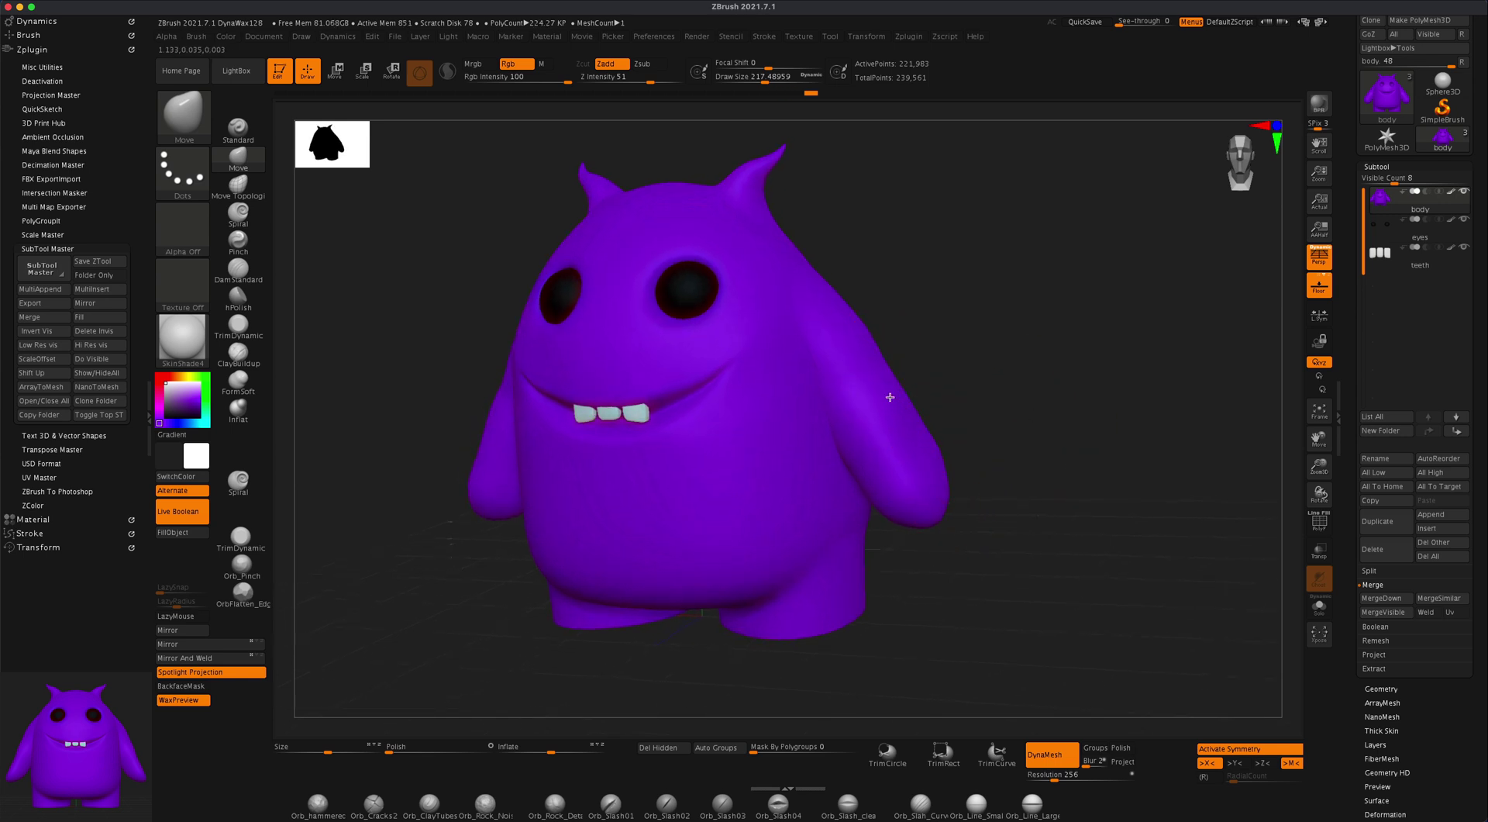
# Flatten and slim the hand ends of the arms using the Move brush at draw size about 192
pyautogui.moveTo(907, 379)
pyautogui.mouseDown()
pyautogui.moveTo(1051, 383)
pyautogui.moveTo(977, 407)
pyautogui.moveTo(1209, 392)
pyautogui.moveTo(1105, 338)
pyautogui.mouseUp()
pyautogui.press('s')
pyautogui.moveTo(1023, 484); pyautogui.dragTo(1015, 483)
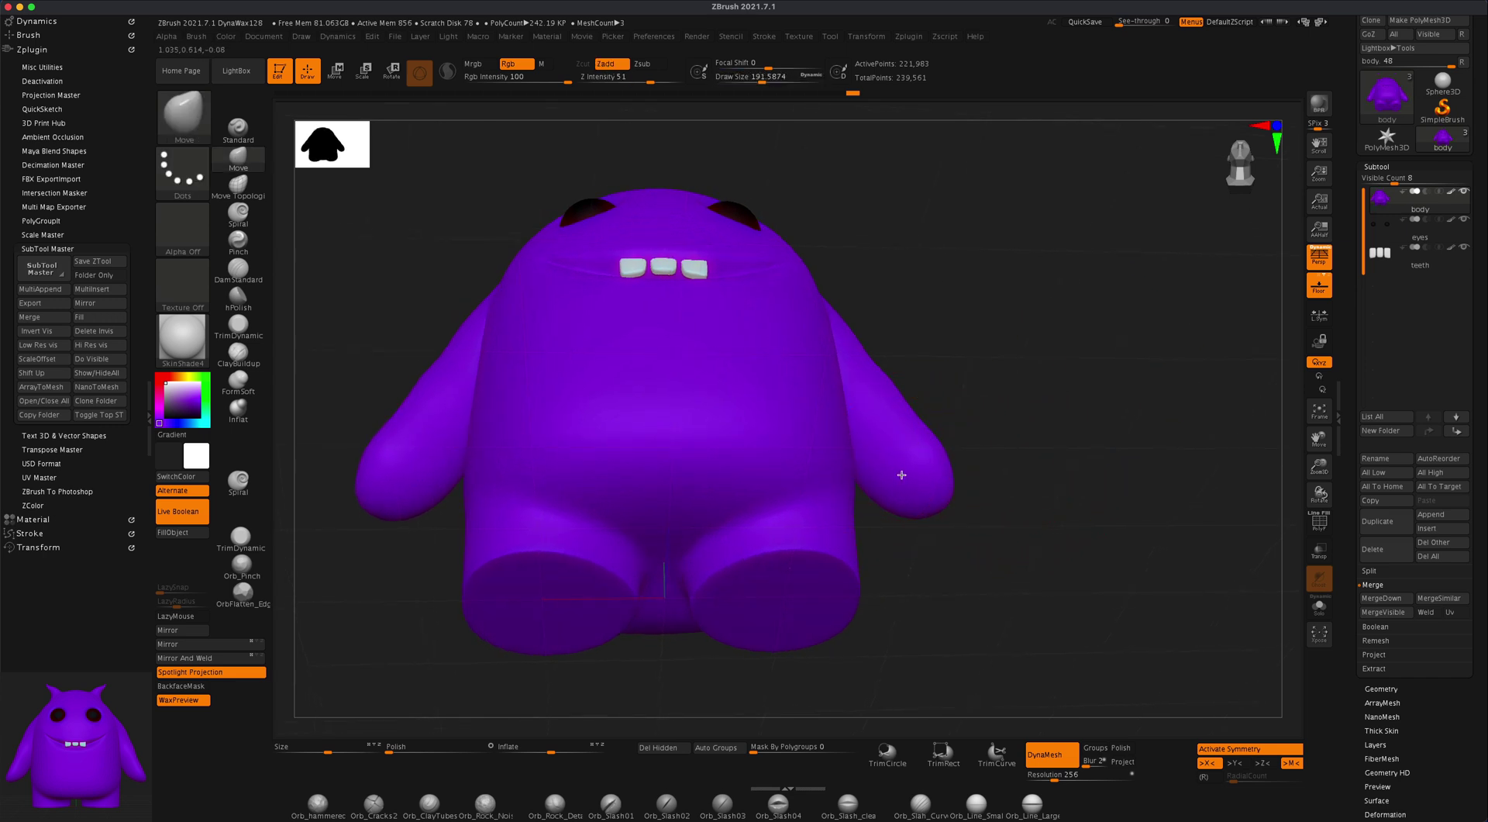
pyautogui.moveTo(1046, 469)
pyautogui.mouseDown()
pyautogui.moveTo(1030, 508)
pyautogui.moveTo(1060, 488)
pyautogui.moveTo(1002, 499)
pyautogui.mouseUp()
pyautogui.moveTo(602, 435); pyautogui.dragTo(667, 457)
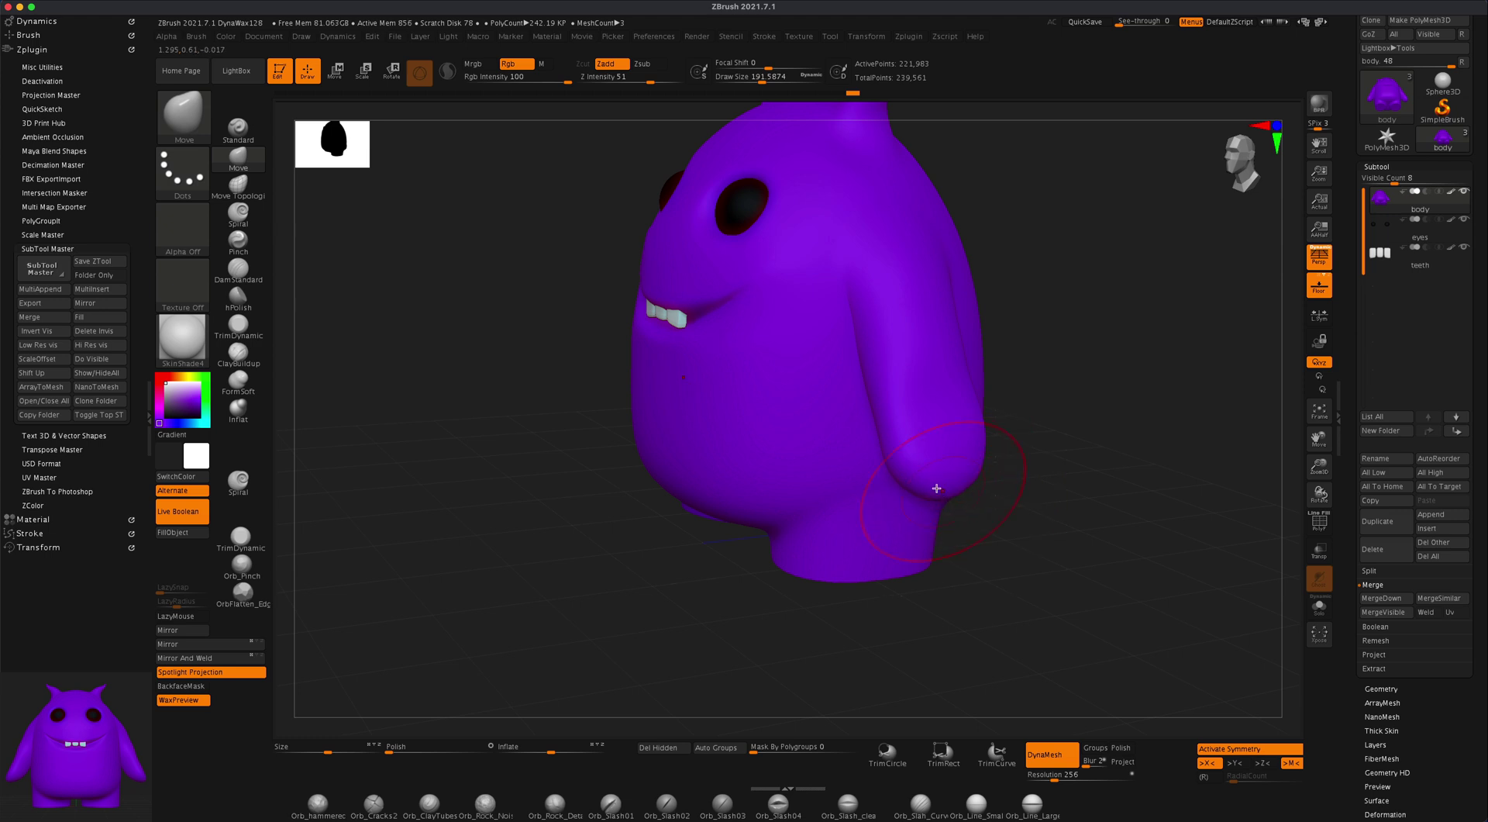
# Widen the hands in side view using the Move brush at draw size about 167
pyautogui.moveTo(979, 484); pyautogui.dragTo(1105, 531)
pyautogui.press('s')
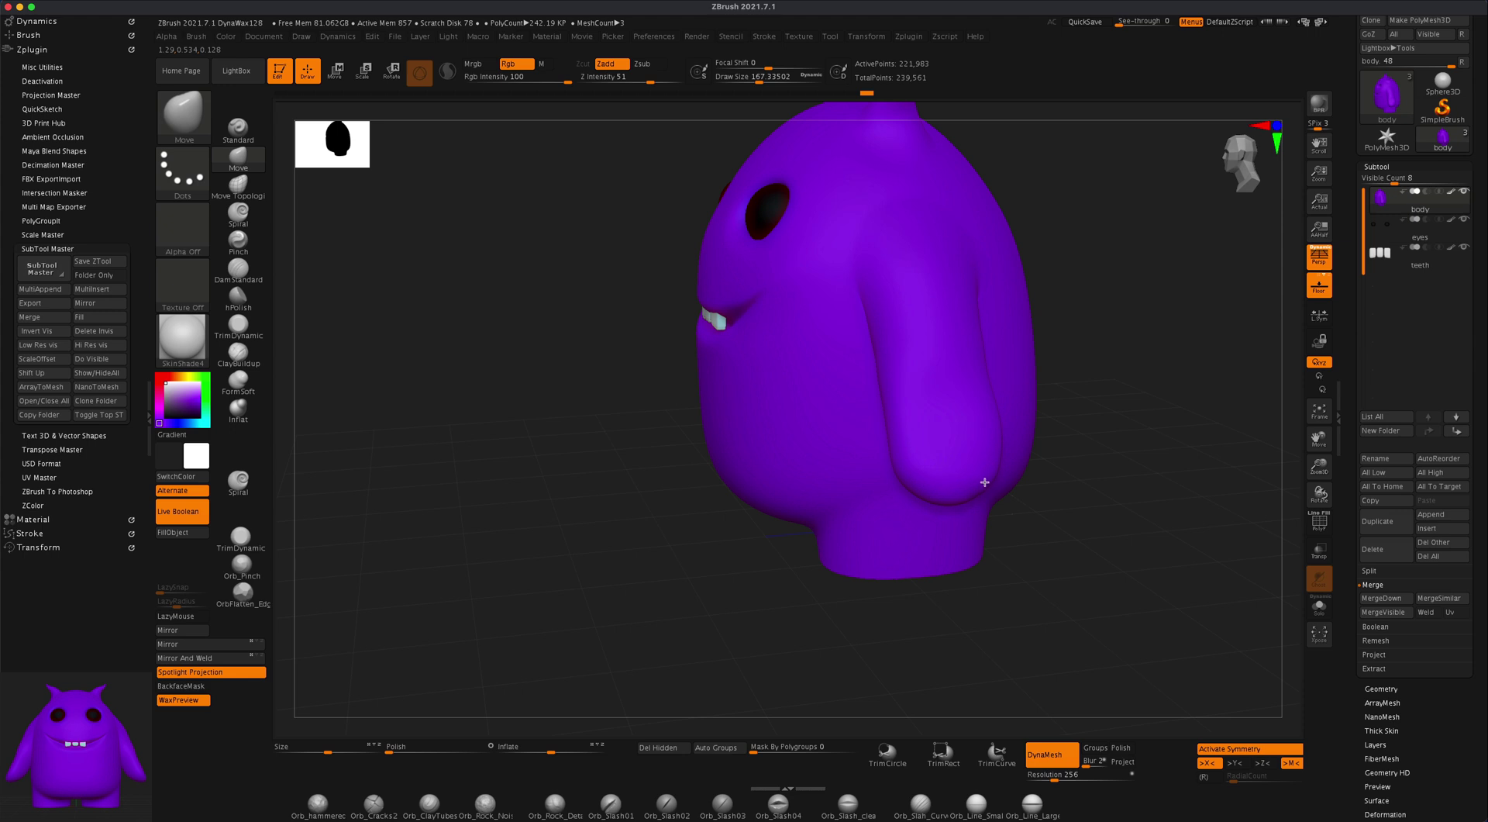
pyautogui.moveTo(931, 472)
pyautogui.mouseDown()
pyautogui.moveTo(913, 487)
pyautogui.moveTo(995, 484)
pyautogui.mouseUp()
pyautogui.moveTo(1090, 530); pyautogui.dragTo(930, 514)
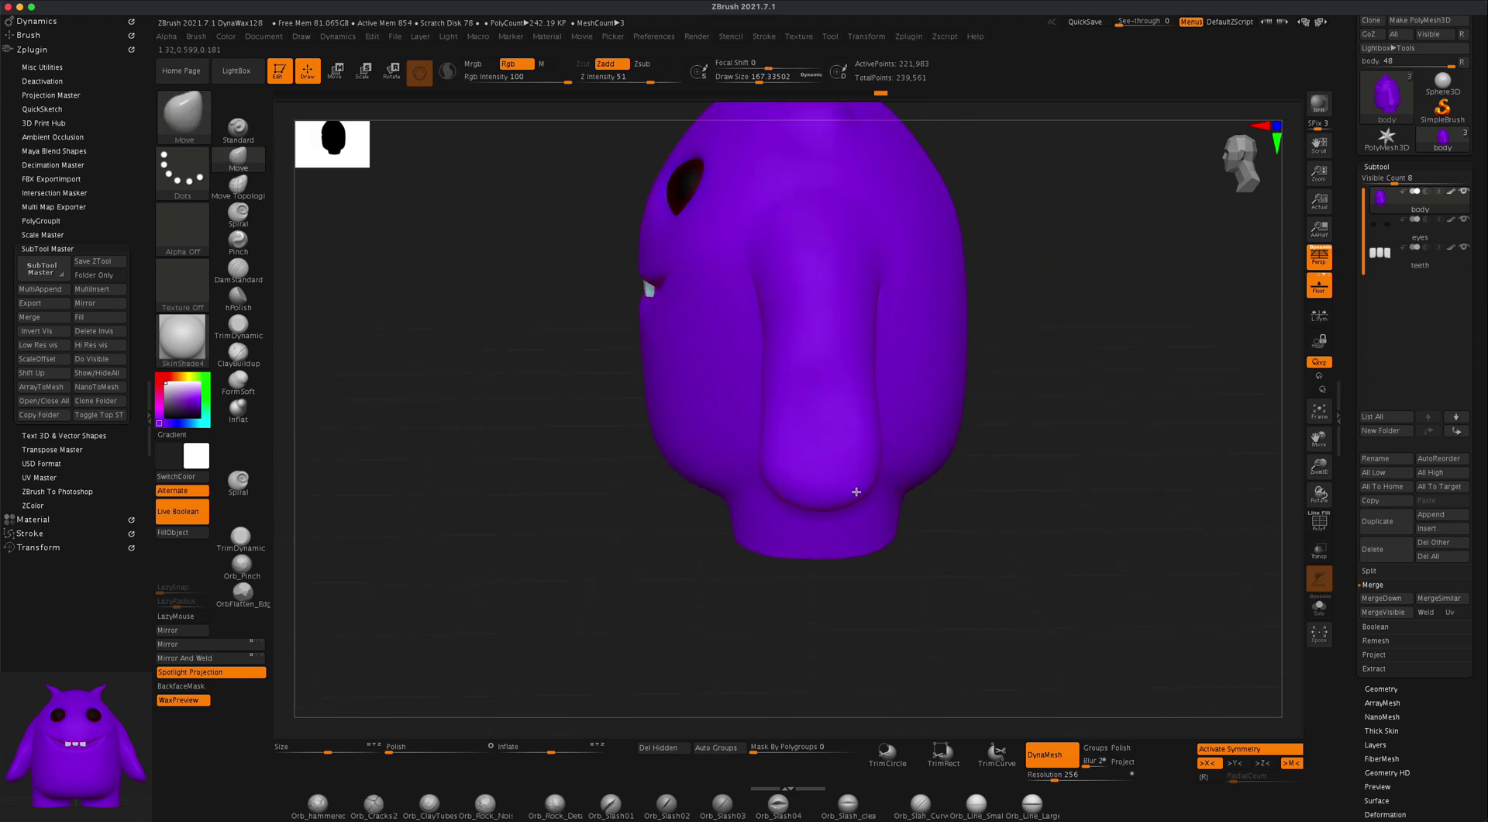
pyautogui.moveTo(1031, 534)
pyautogui.mouseDown()
pyautogui.moveTo(1090, 508)
pyautogui.moveTo(1049, 526)
pyautogui.mouseUp()
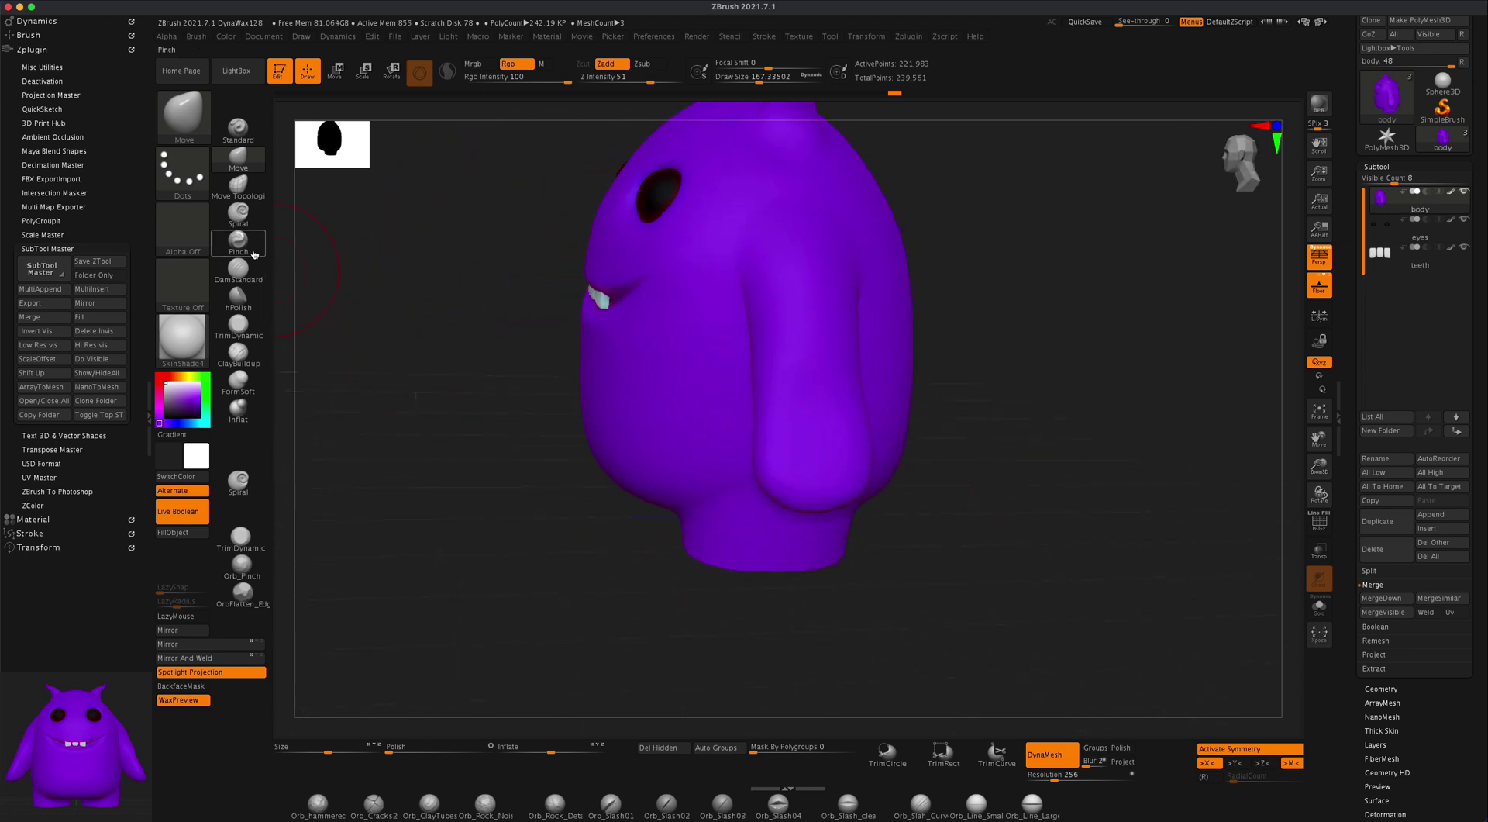
# Carve short vertical finger grooves into the hands using DamStandard, reducing the draw size to about 35
pyautogui.click(238, 269)
pyautogui.press('s')
pyautogui.moveTo(450, 398); pyautogui.dragTo(436, 397)
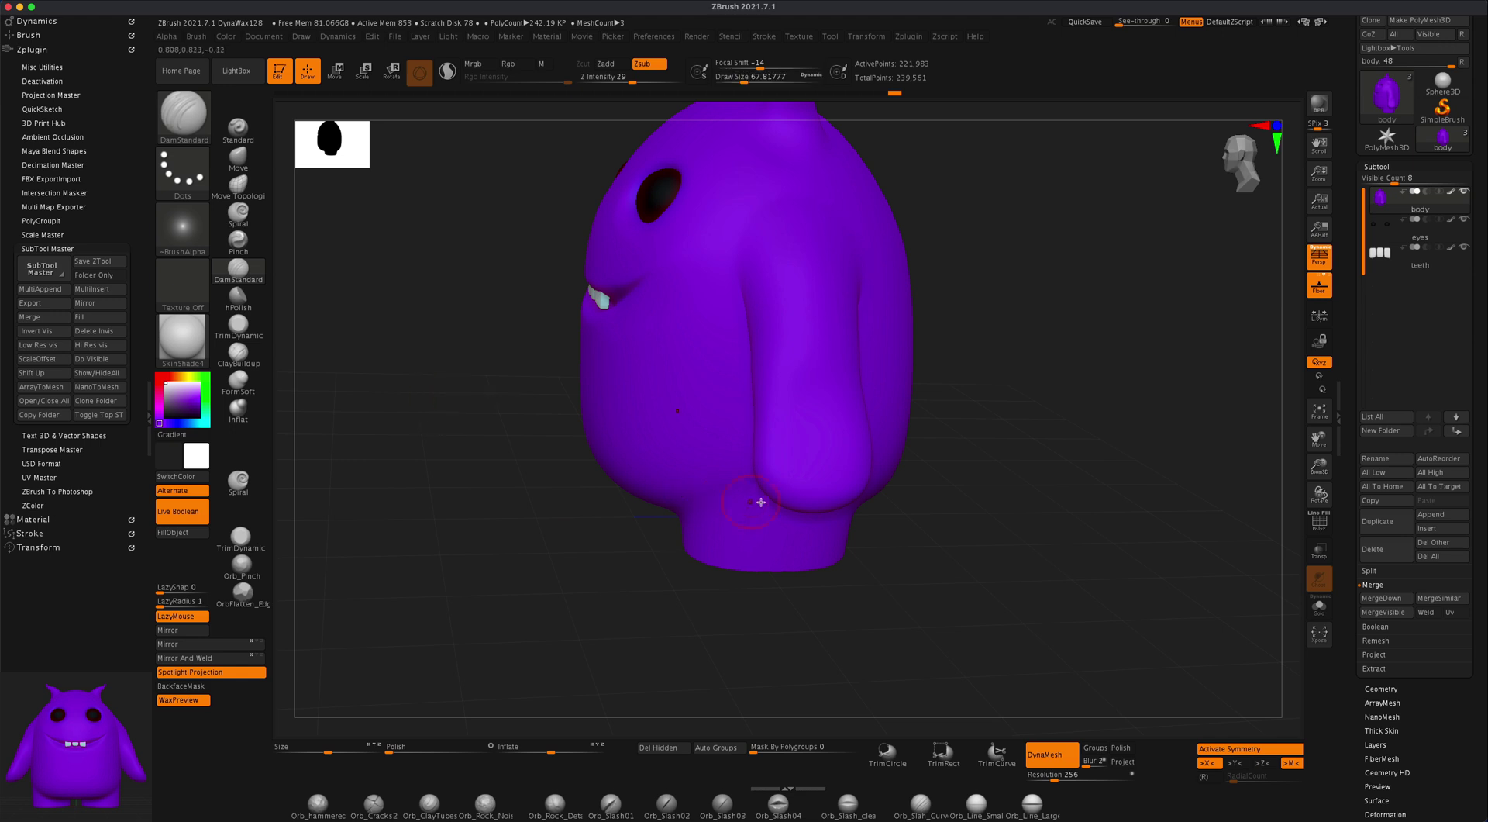
pyautogui.keyDown('alt'); pyautogui.moveTo(984, 564); pyautogui.dragTo(983, 564); pyautogui.keyUp('alt')
pyautogui.click(791, 469)
pyautogui.hotkey('ctrl', 'z')
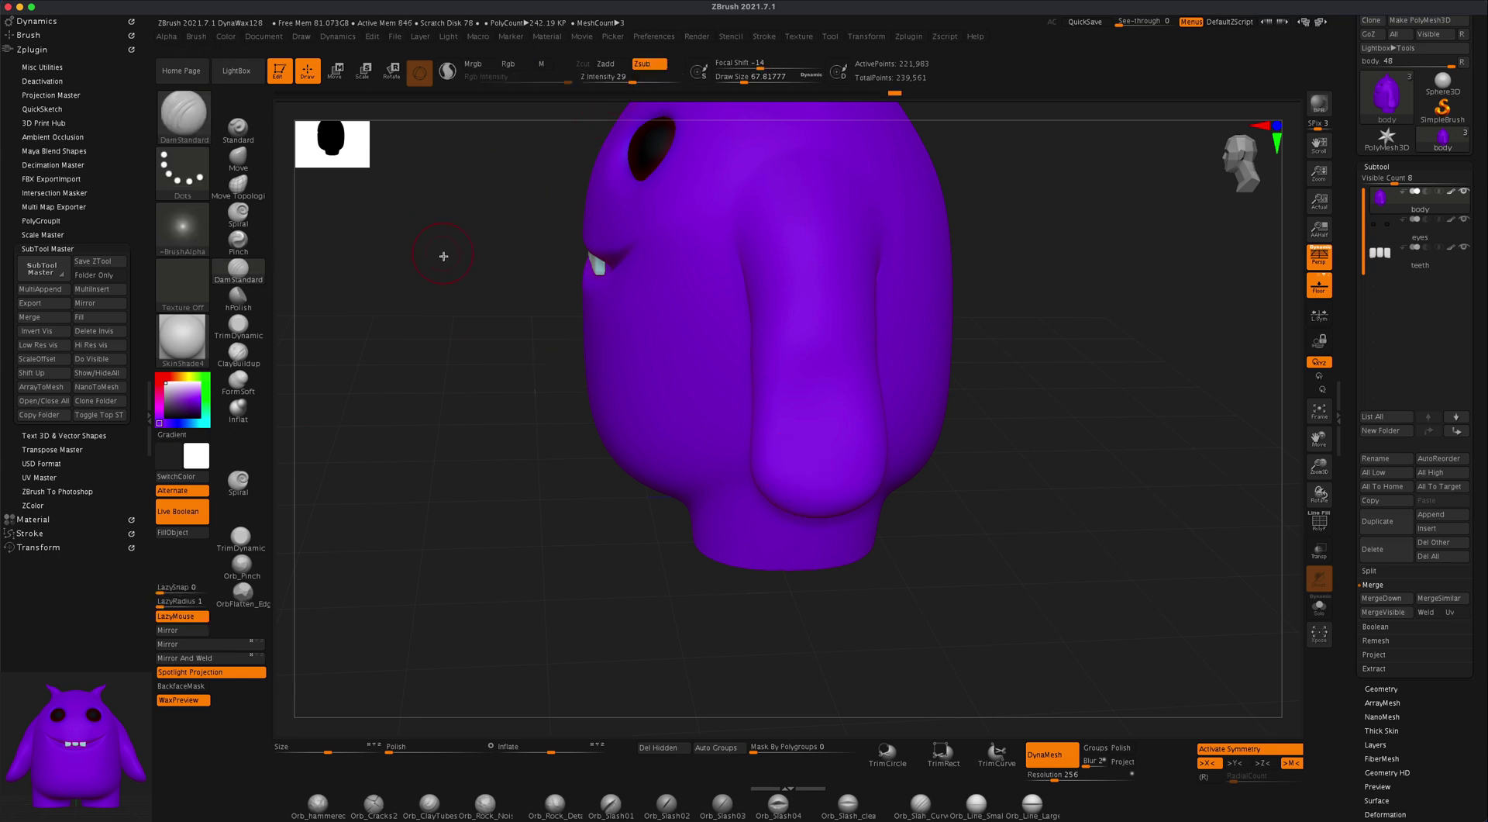
pyautogui.press('s')
pyautogui.moveTo(463, 261); pyautogui.dragTo(455, 262)
pyautogui.moveTo(839, 458); pyautogui.dragTo(838, 495)
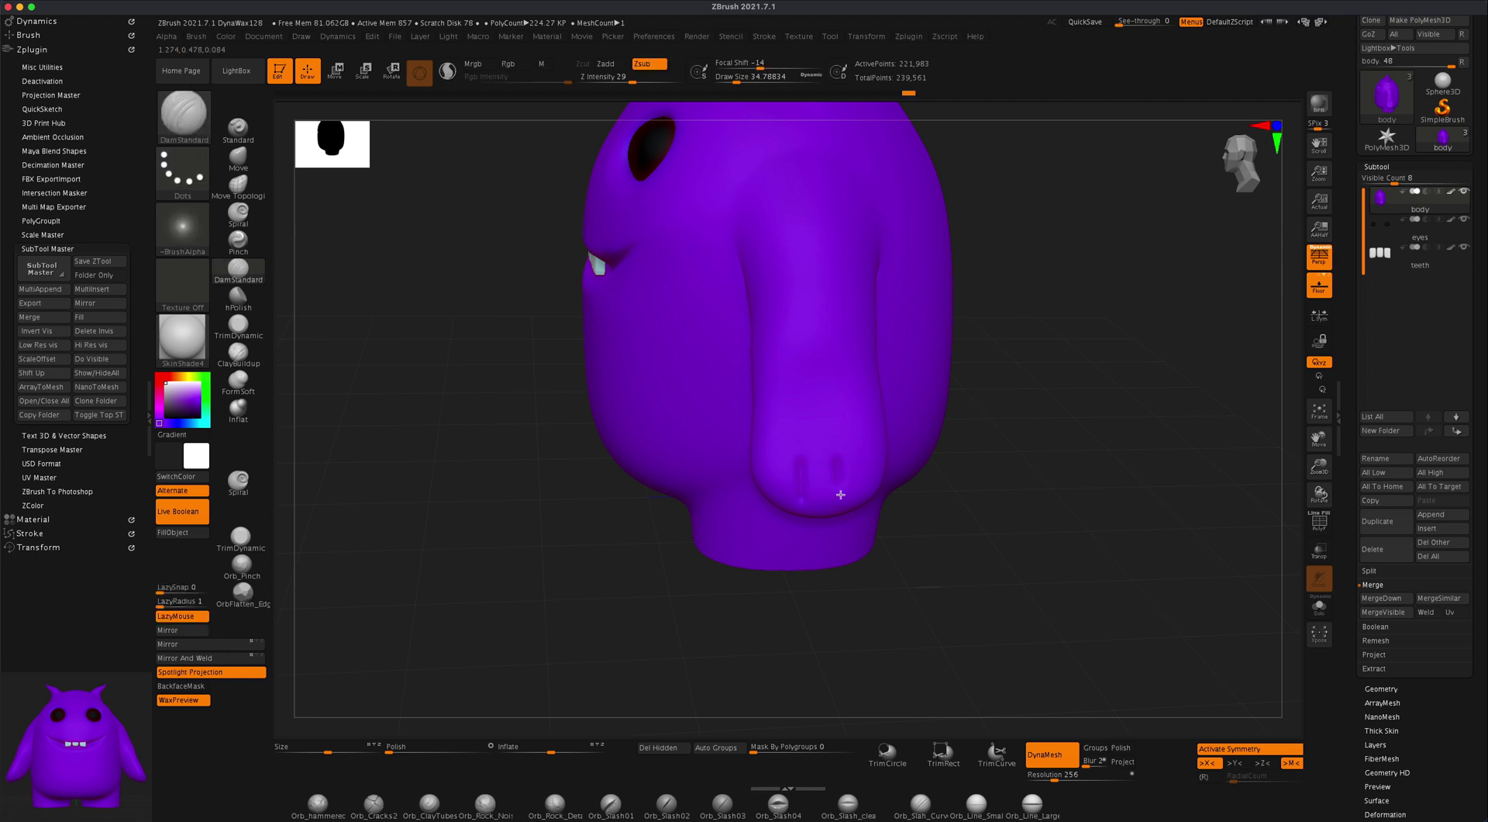
pyautogui.moveTo(954, 535)
pyautogui.mouseDown()
pyautogui.moveTo(1043, 555)
pyautogui.moveTo(960, 541)
pyautogui.moveTo(984, 546)
pyautogui.mouseUp()
# Lower the Smooth brush intensity and soften the finger grooves on the hands at draw size about 80
pyautogui.press('s')
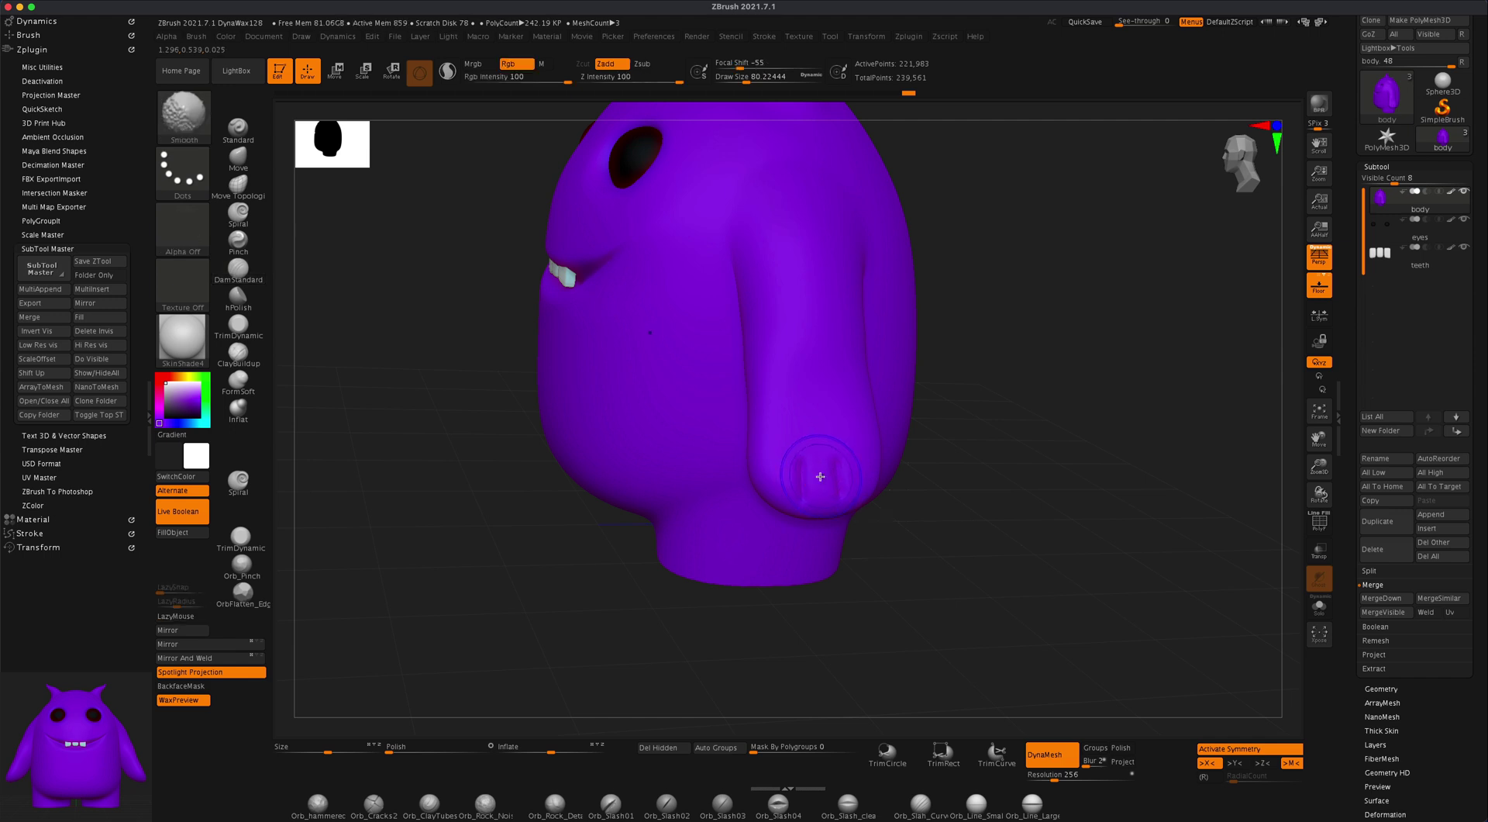
pyautogui.press('shift')
pyautogui.press('shift')
pyautogui.moveTo(628, 81)
pyautogui.mouseDown()
pyautogui.moveTo(590, 85)
pyautogui.moveTo(617, 85)
pyautogui.mouseUp()
pyautogui.keyDown('shift'); pyautogui.moveTo(820, 474); pyautogui.dragTo(812, 477); pyautogui.keyUp('shift')
# Frame the monster from the front and make a BPR render of it
pyautogui.moveTo(1053, 514)
pyautogui.mouseDown()
pyautogui.moveTo(1073, 529)
pyautogui.moveTo(1063, 492)
pyautogui.moveTo(1085, 520)
pyautogui.moveTo(1086, 492)
pyautogui.moveTo(1100, 515)
pyautogui.mouseUp()
pyautogui.press('f')
pyautogui.moveTo(1066, 462)
pyautogui.mouseDown()
pyautogui.moveTo(1049, 515)
pyautogui.moveTo(1063, 511)
pyautogui.moveTo(994, 511)
pyautogui.moveTo(1020, 501)
pyautogui.moveTo(1067, 531)
pyautogui.moveTo(800, 544)
pyautogui.moveTo(1123, 522)
pyautogui.mouseUp()
pyautogui.click(1318, 103)
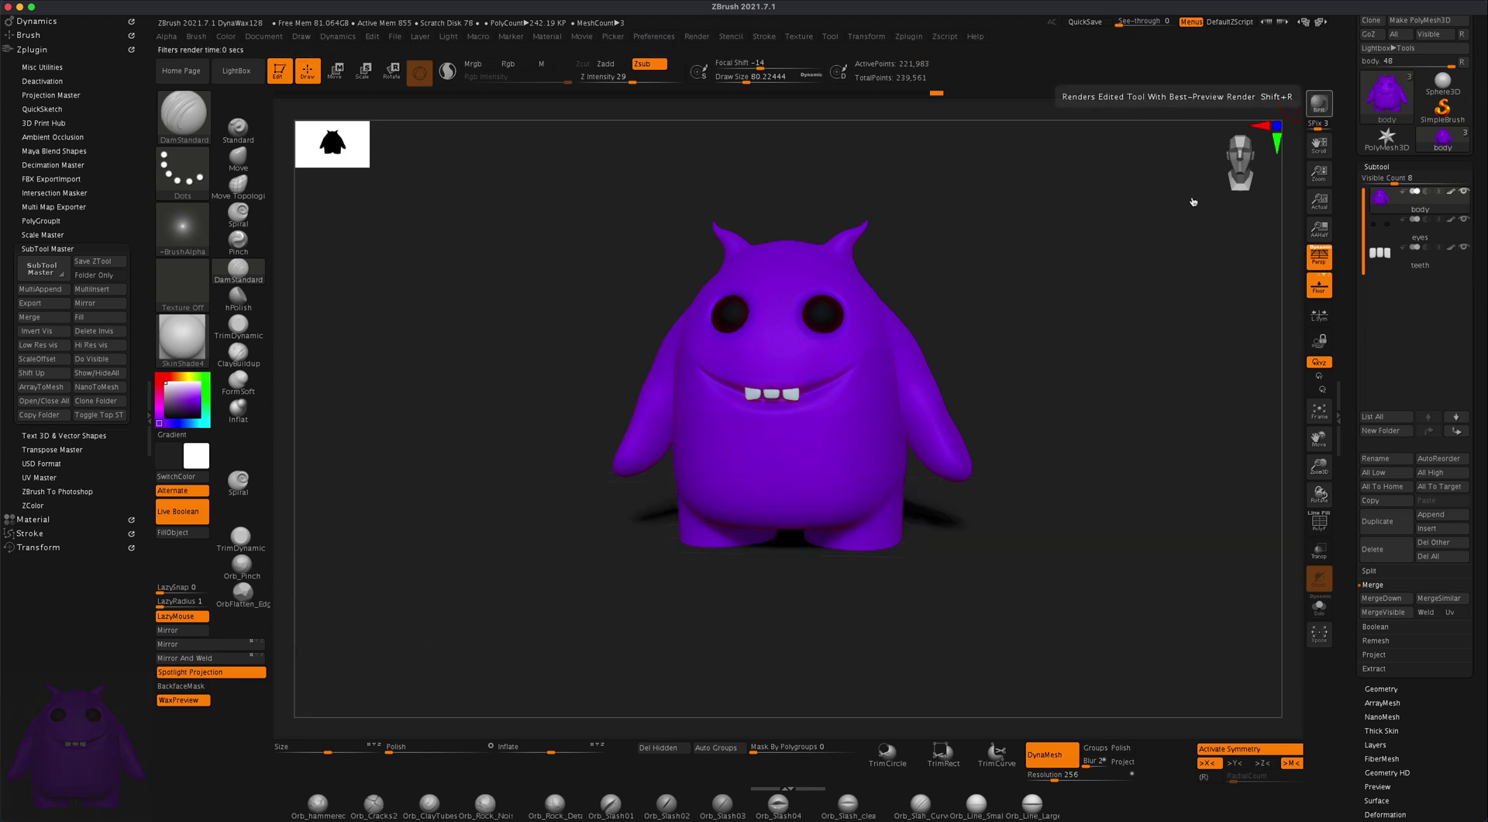
pyautogui.moveTo(1106, 332); pyautogui.dragTo(1092, 379)
pyautogui.click(1318, 102)
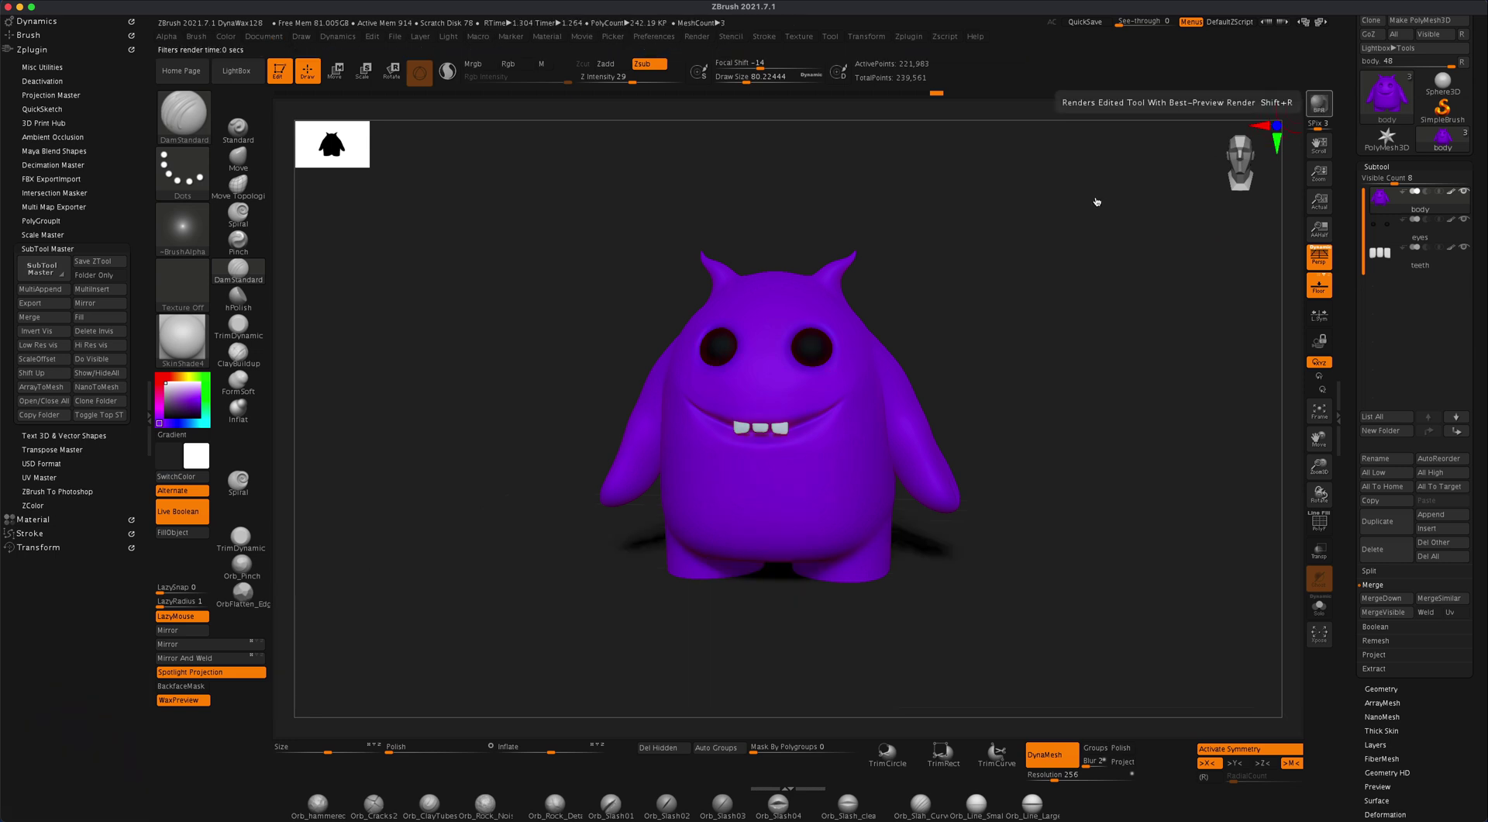
# Enable the third BPR filter, Sharpen, and raise its radius to sharpen the rendered monster
pyautogui.click(697, 36)
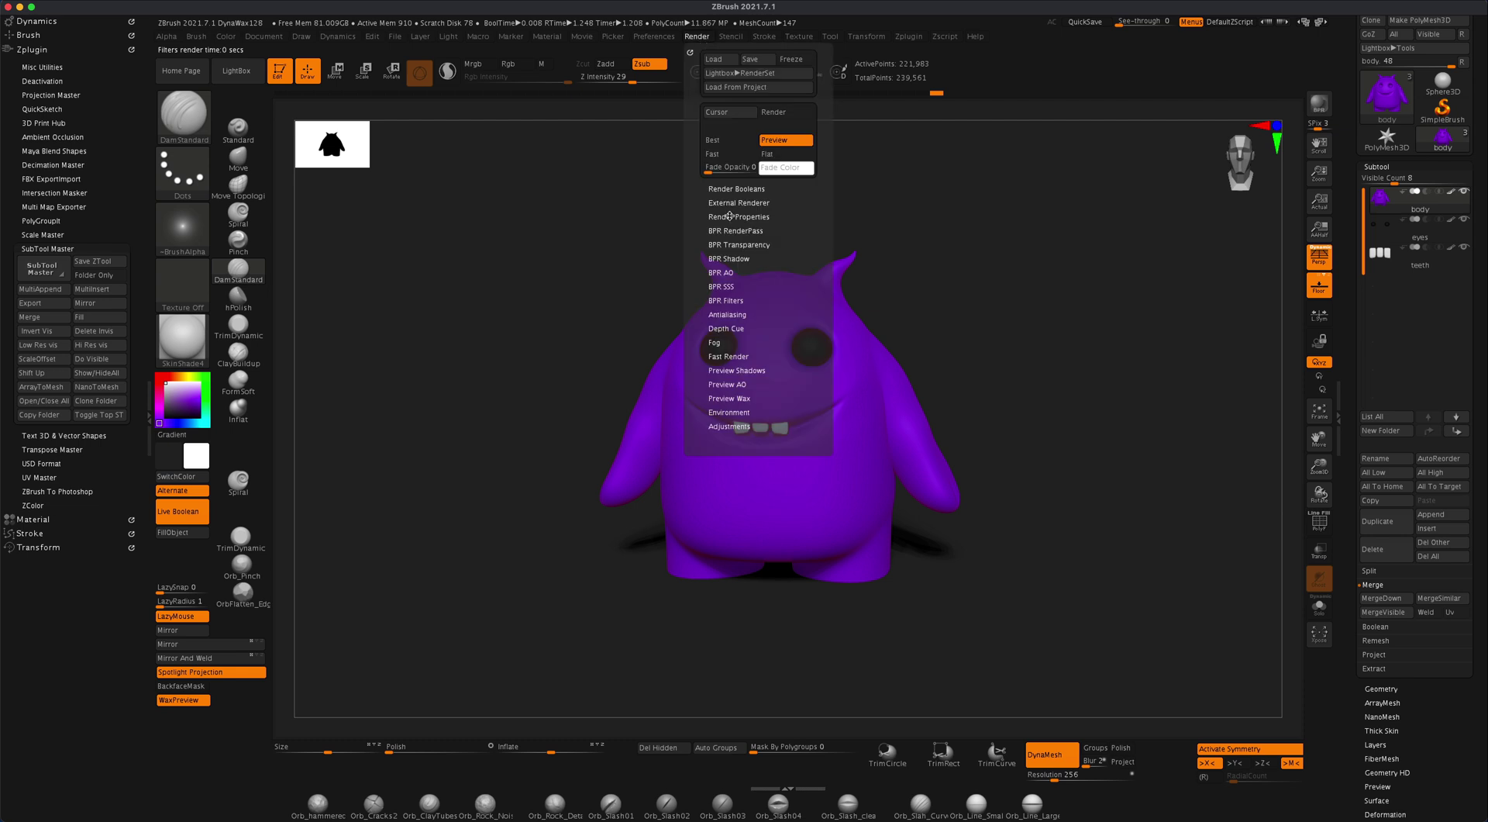
pyautogui.click(726, 300)
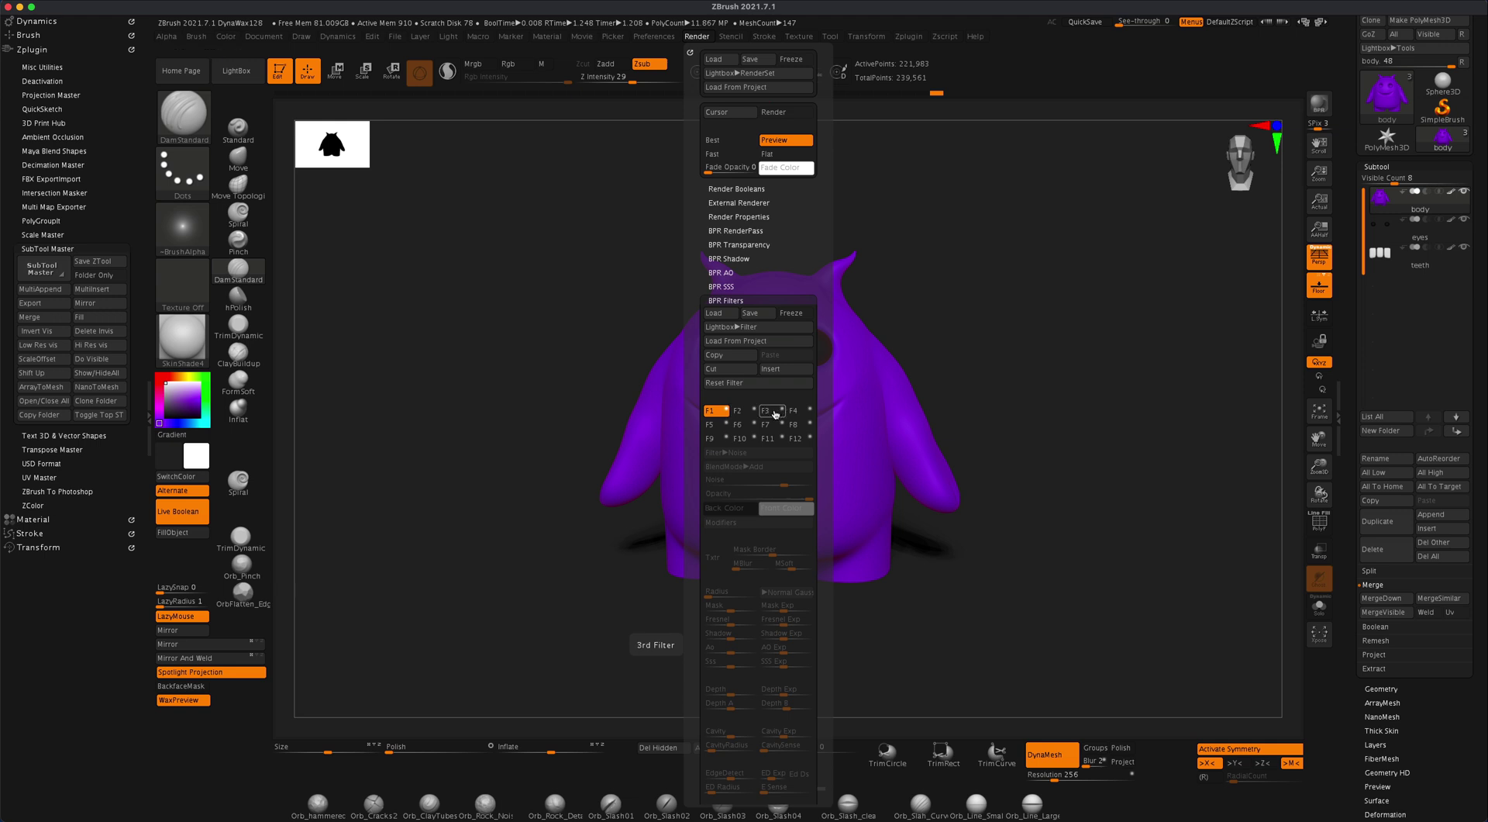
pyautogui.click(775, 411)
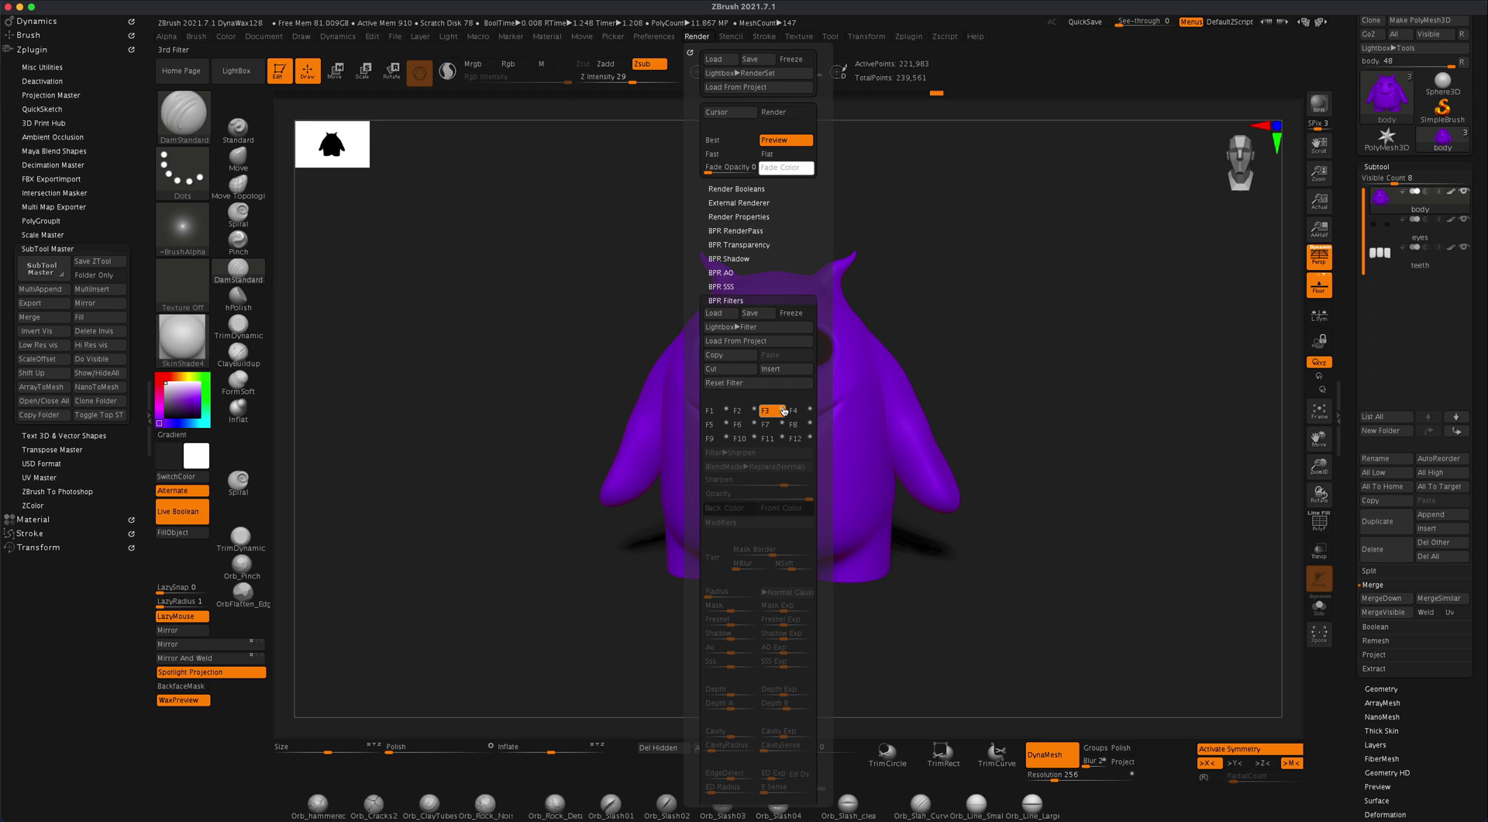
pyautogui.click(783, 411)
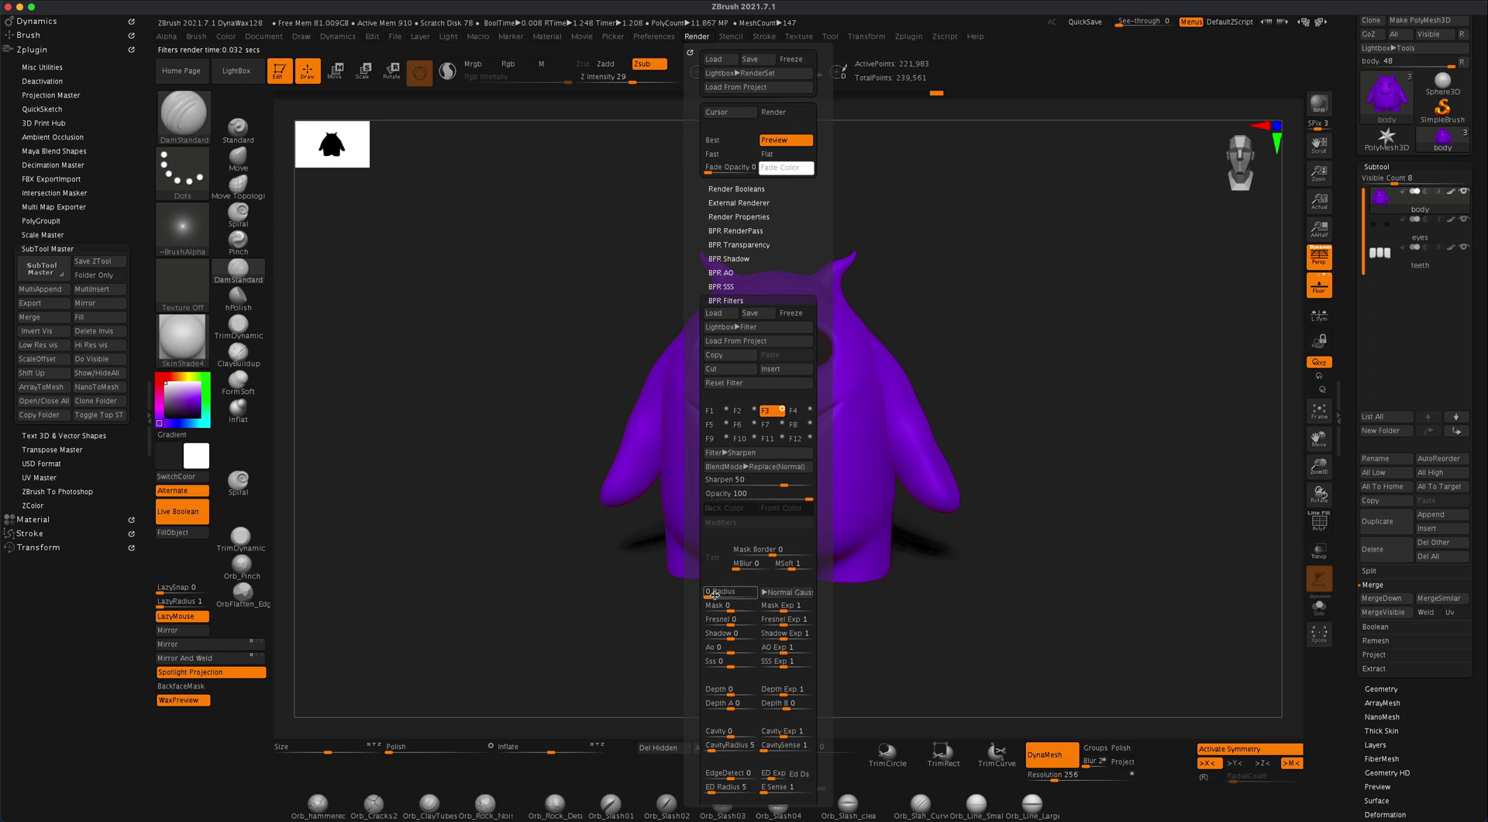
pyautogui.moveTo(710, 593); pyautogui.dragTo(719, 595)
pyautogui.press('Return')
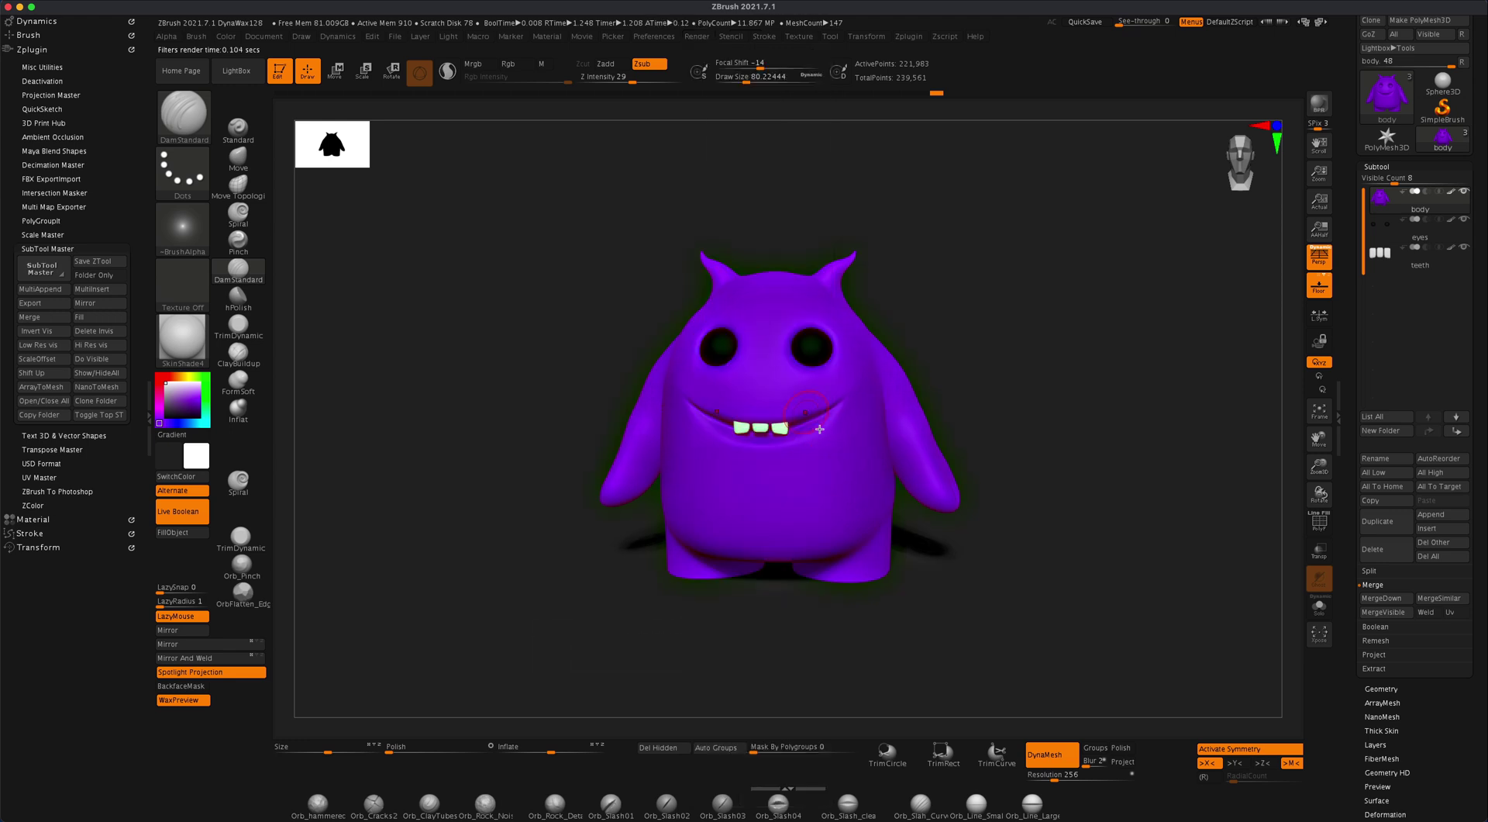